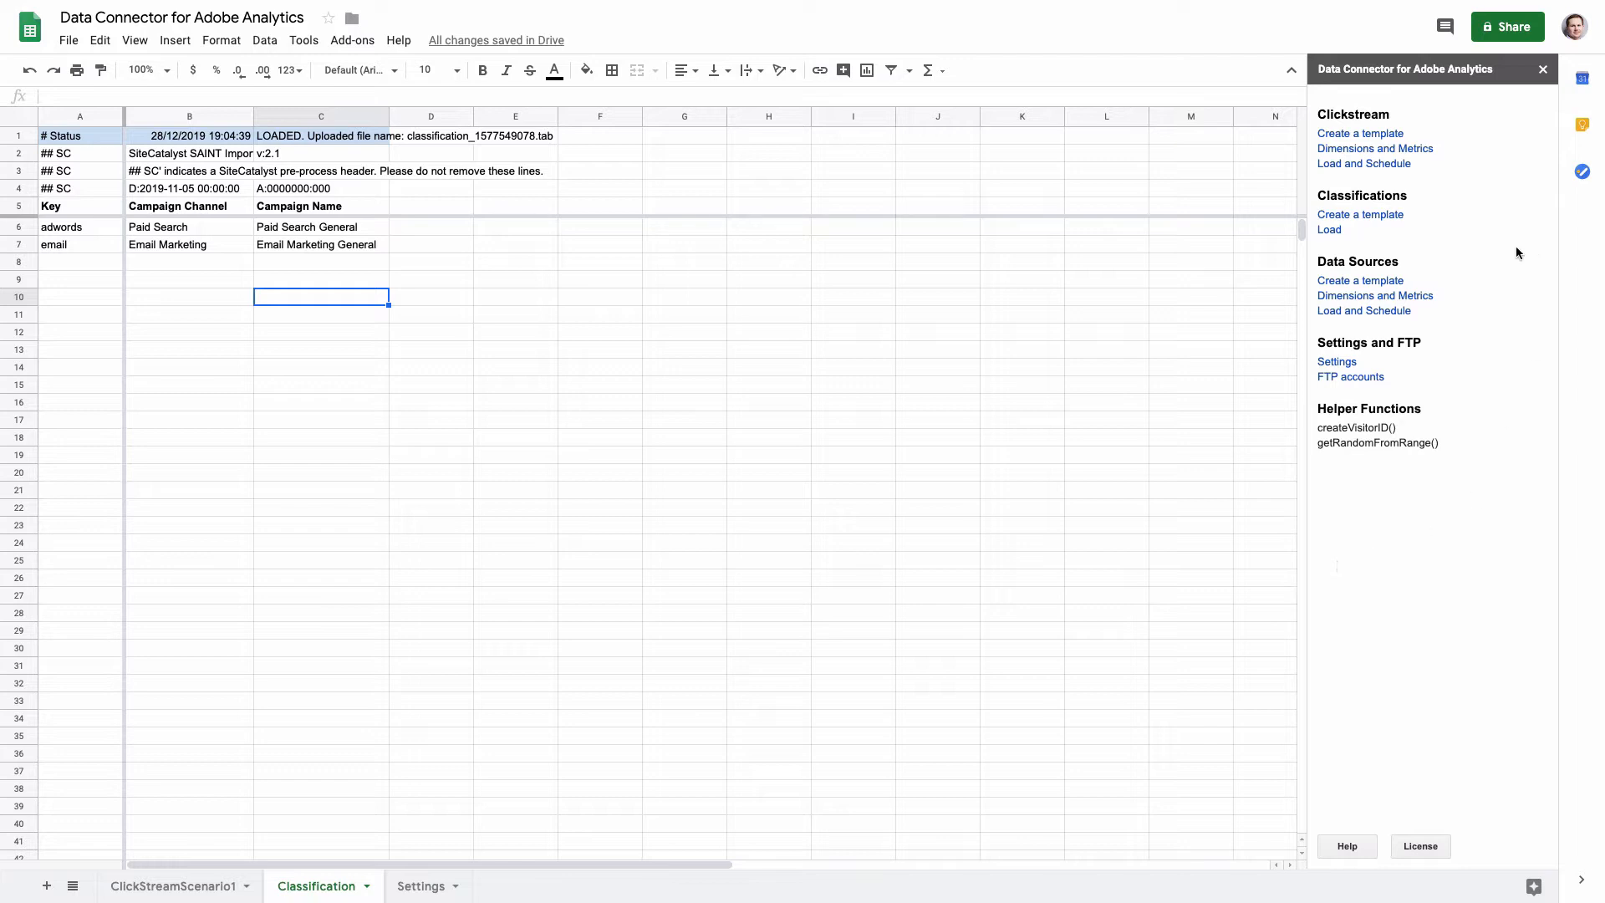
# - Create a Data Sources template sheet and look over its header rows and the empty data area below them
pyautogui.click(1389, 282)
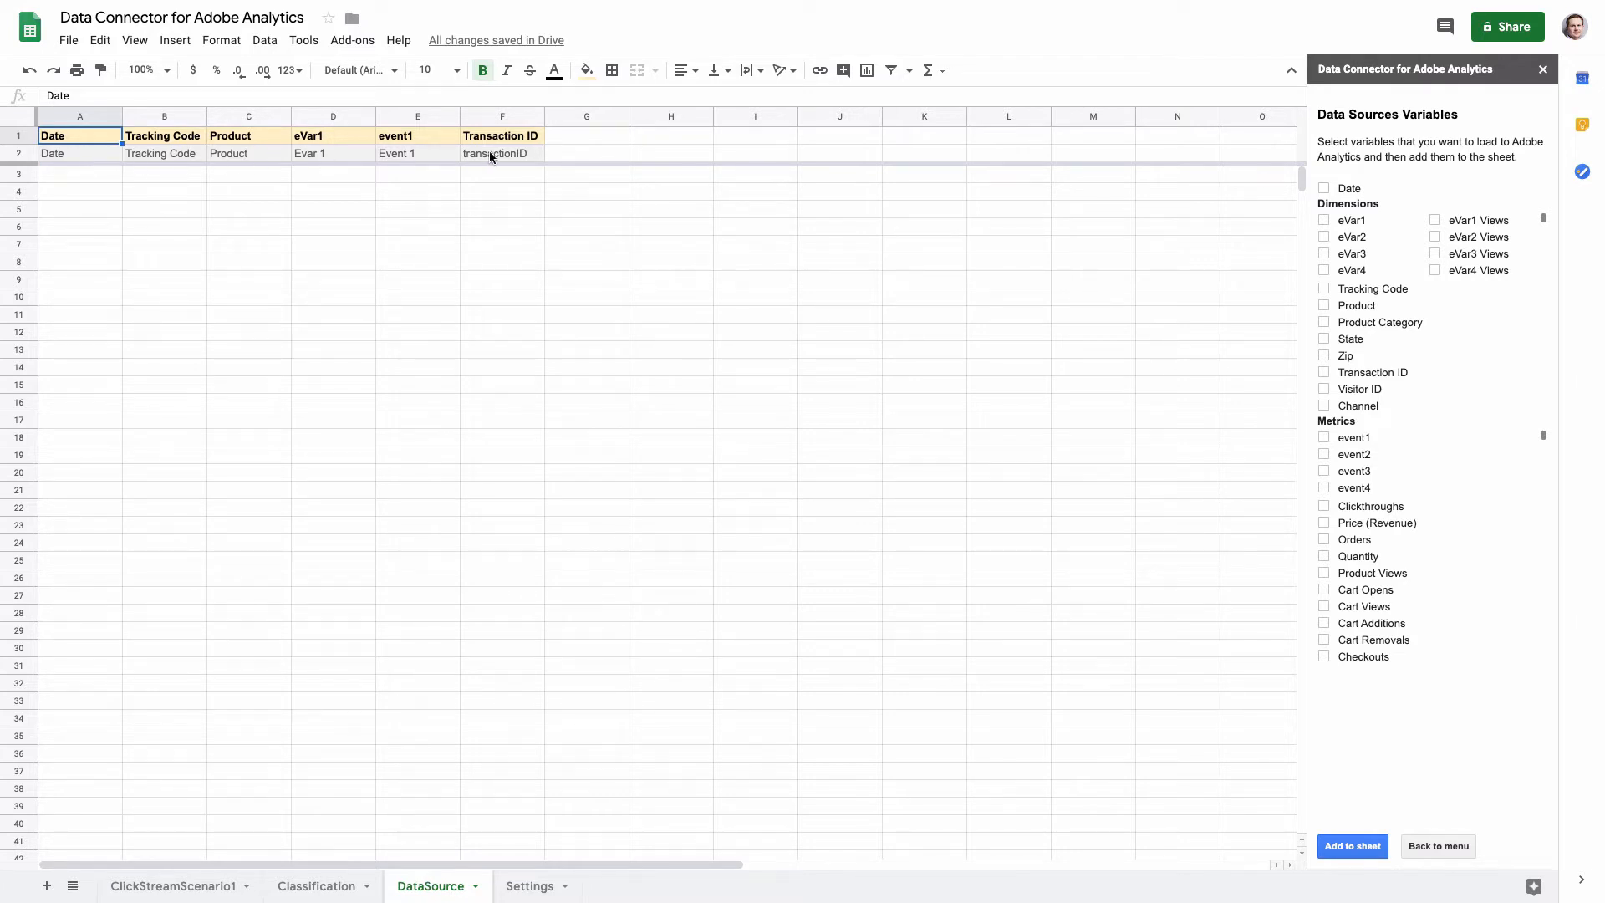
pyautogui.click(88, 152)
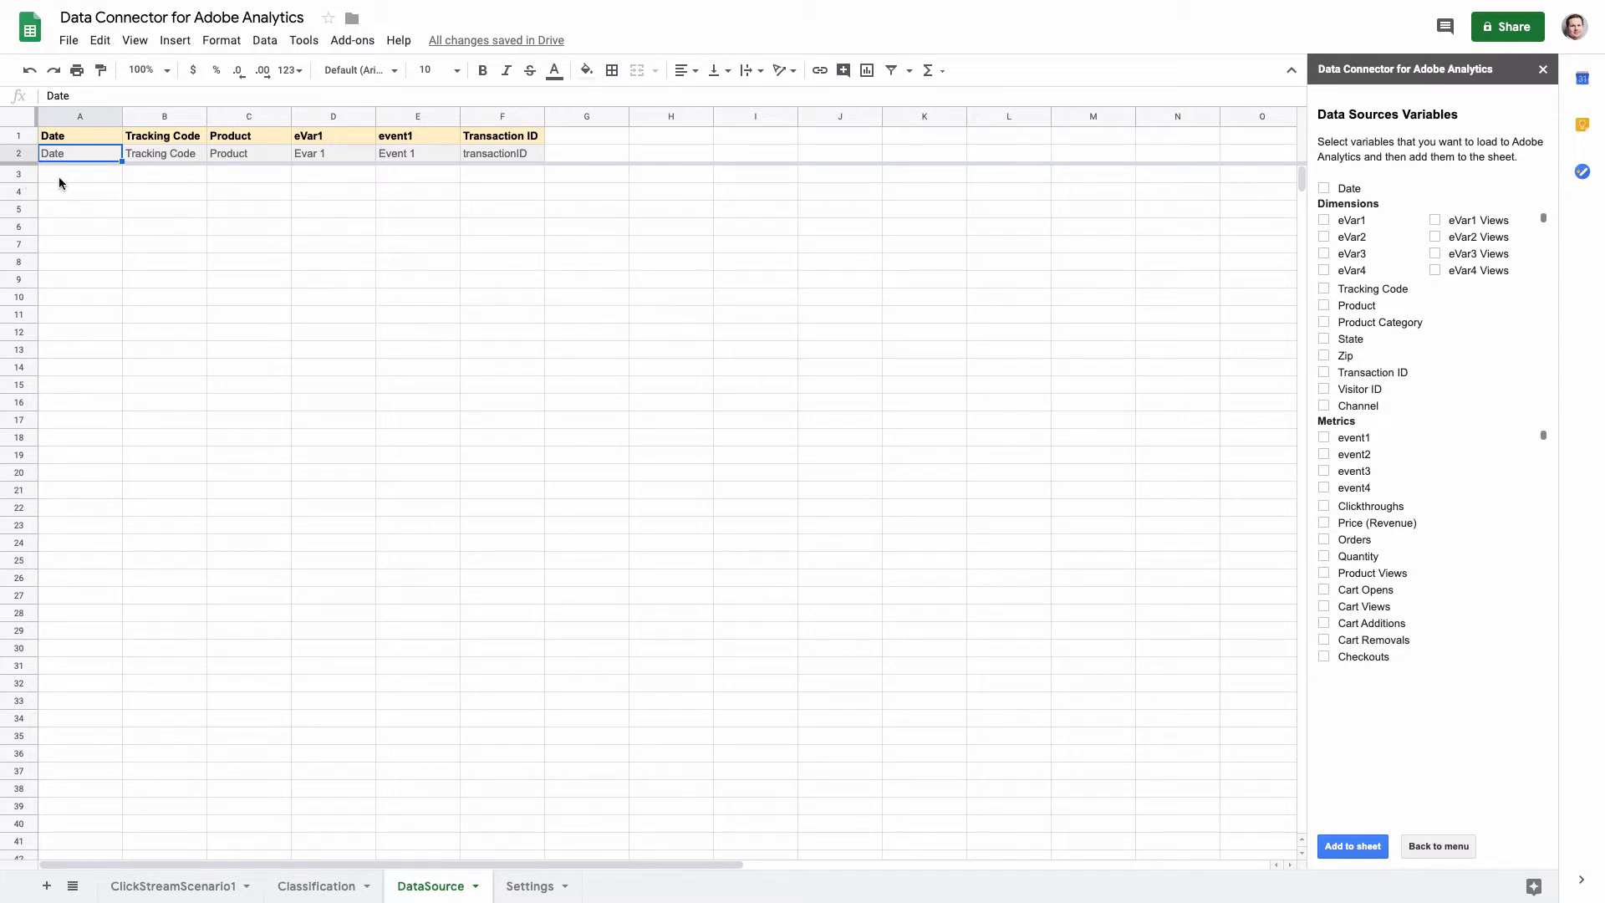
pyautogui.moveTo(59, 178); pyautogui.dragTo(668, 512)
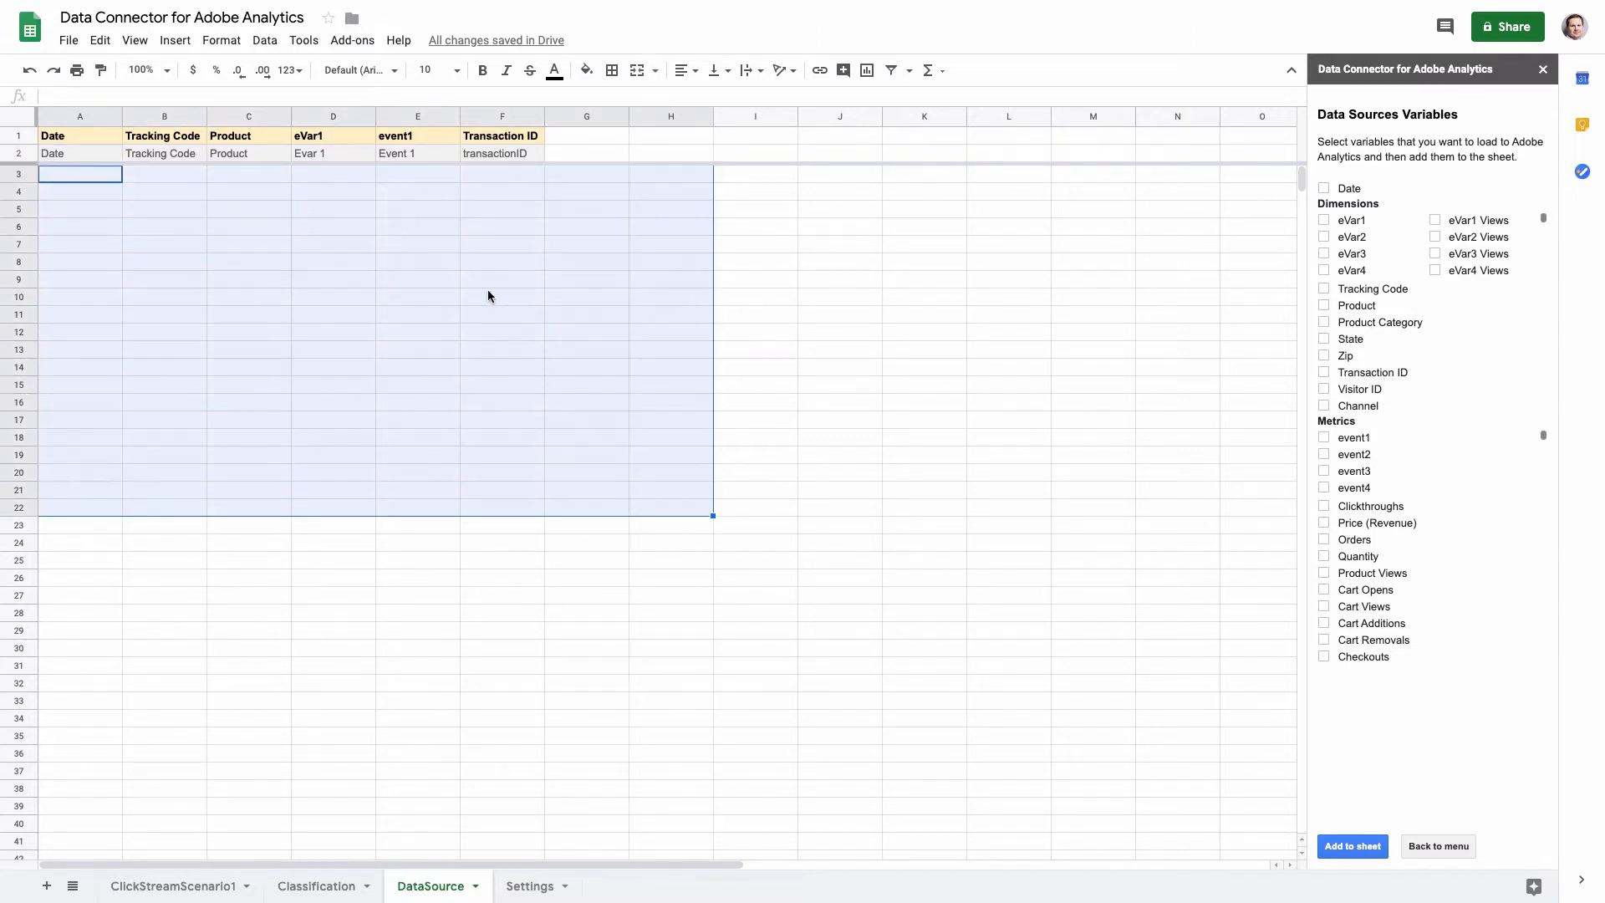
pyautogui.click(473, 269)
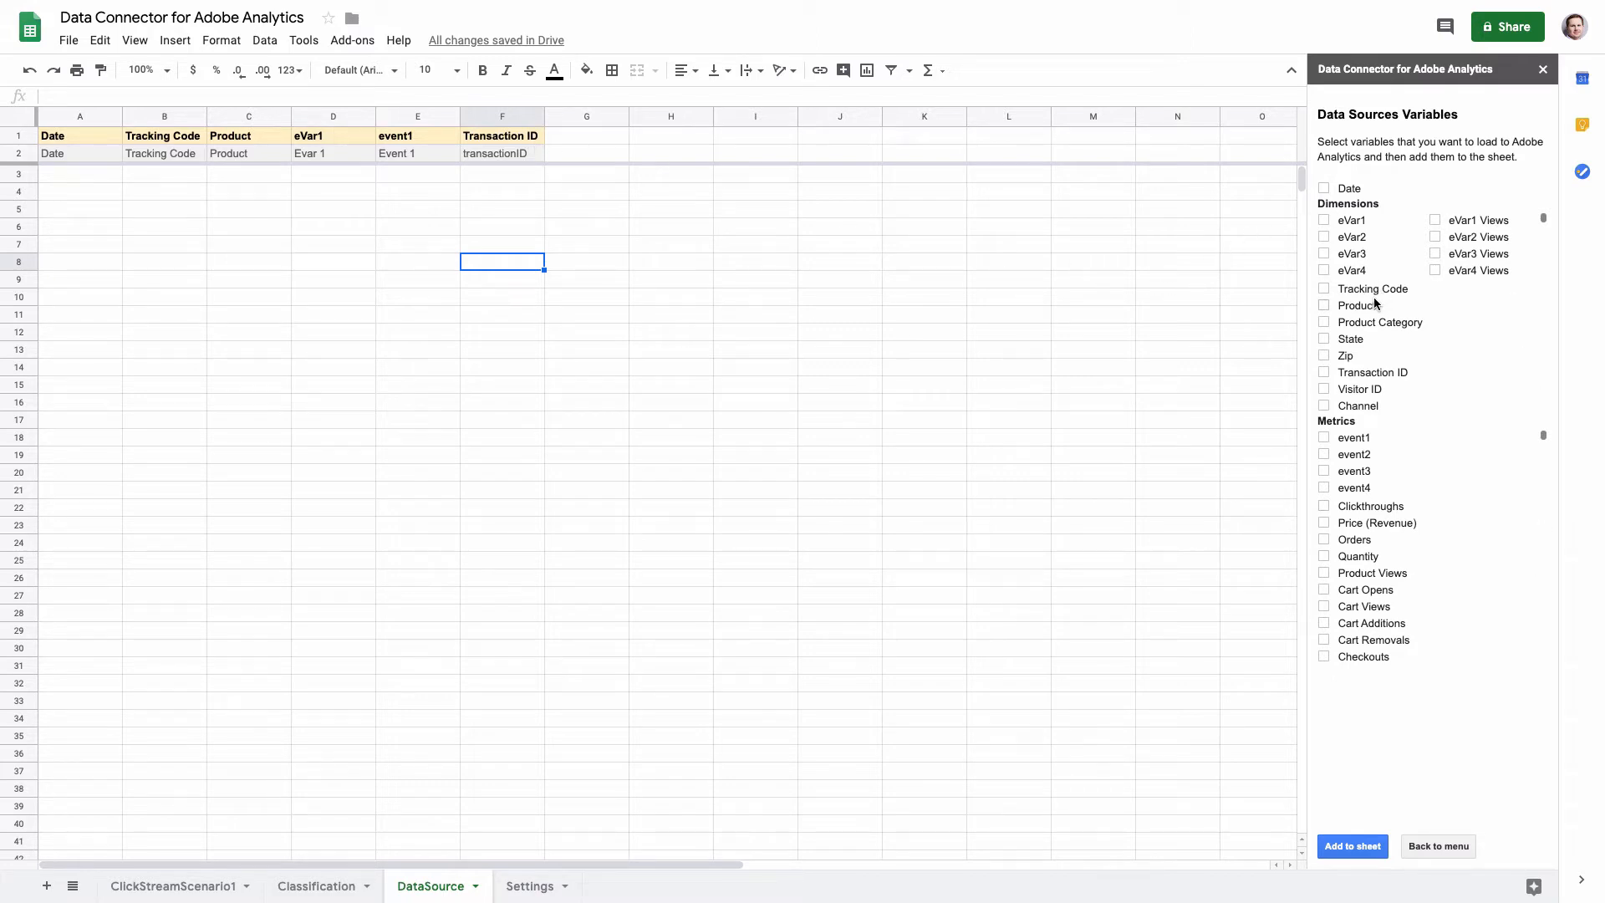
# - Delete the eVar1, event1 and Transaction ID columns (D to F) from the DataSource sheet
pyautogui.click(316, 117)
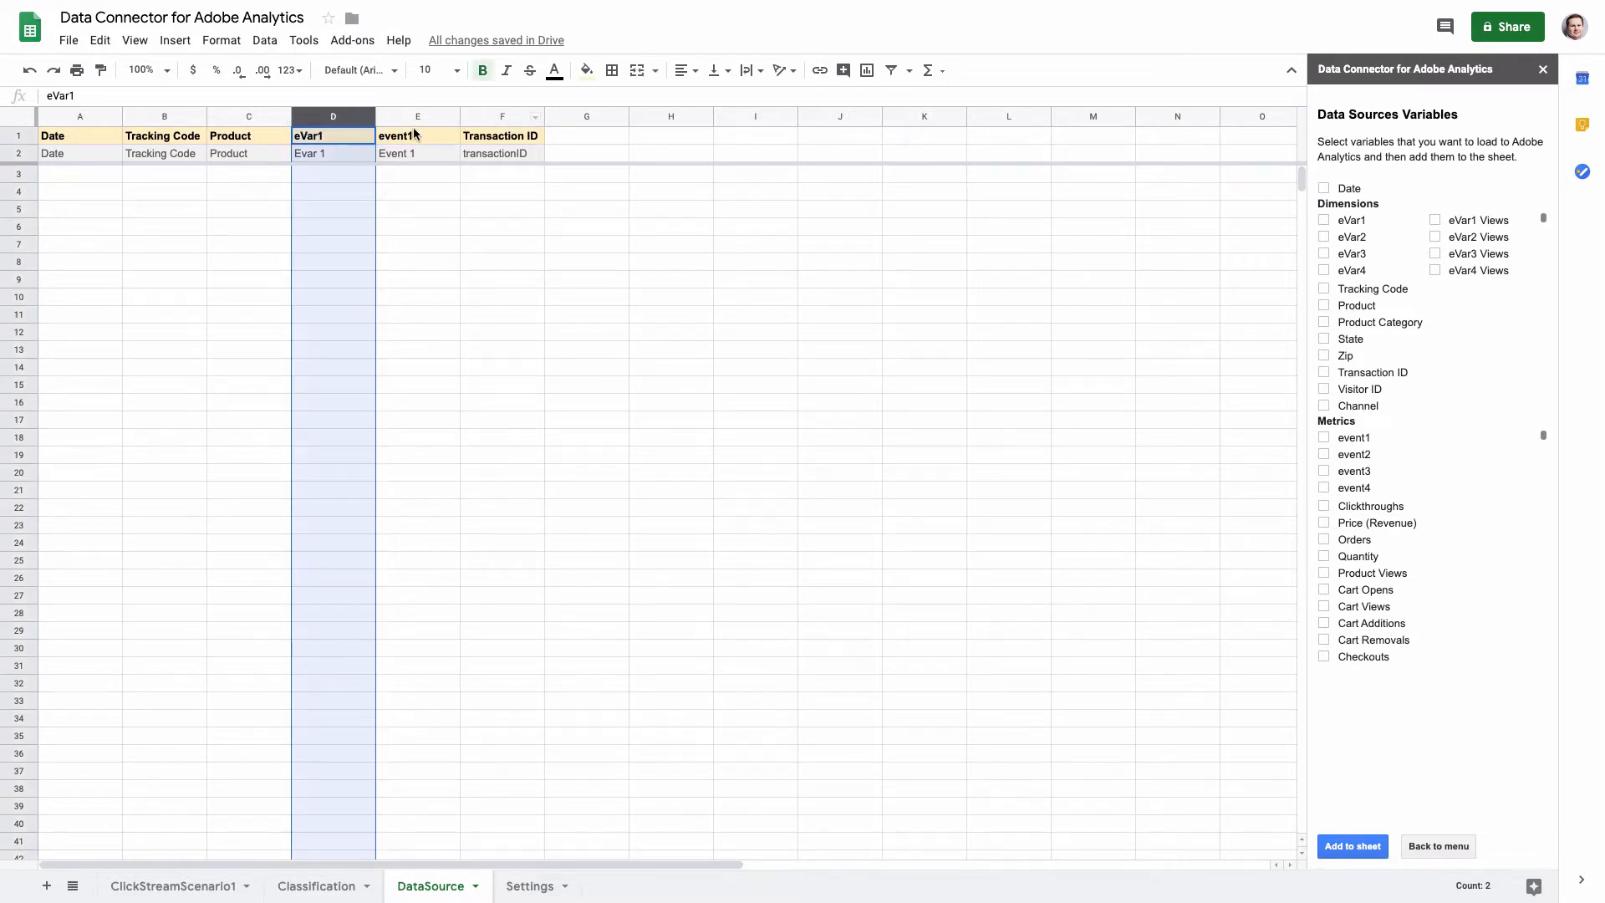
pyautogui.keyDown('shift'); pyautogui.click(498, 117); pyautogui.keyUp('shift')
pyautogui.rightClick(498, 119)
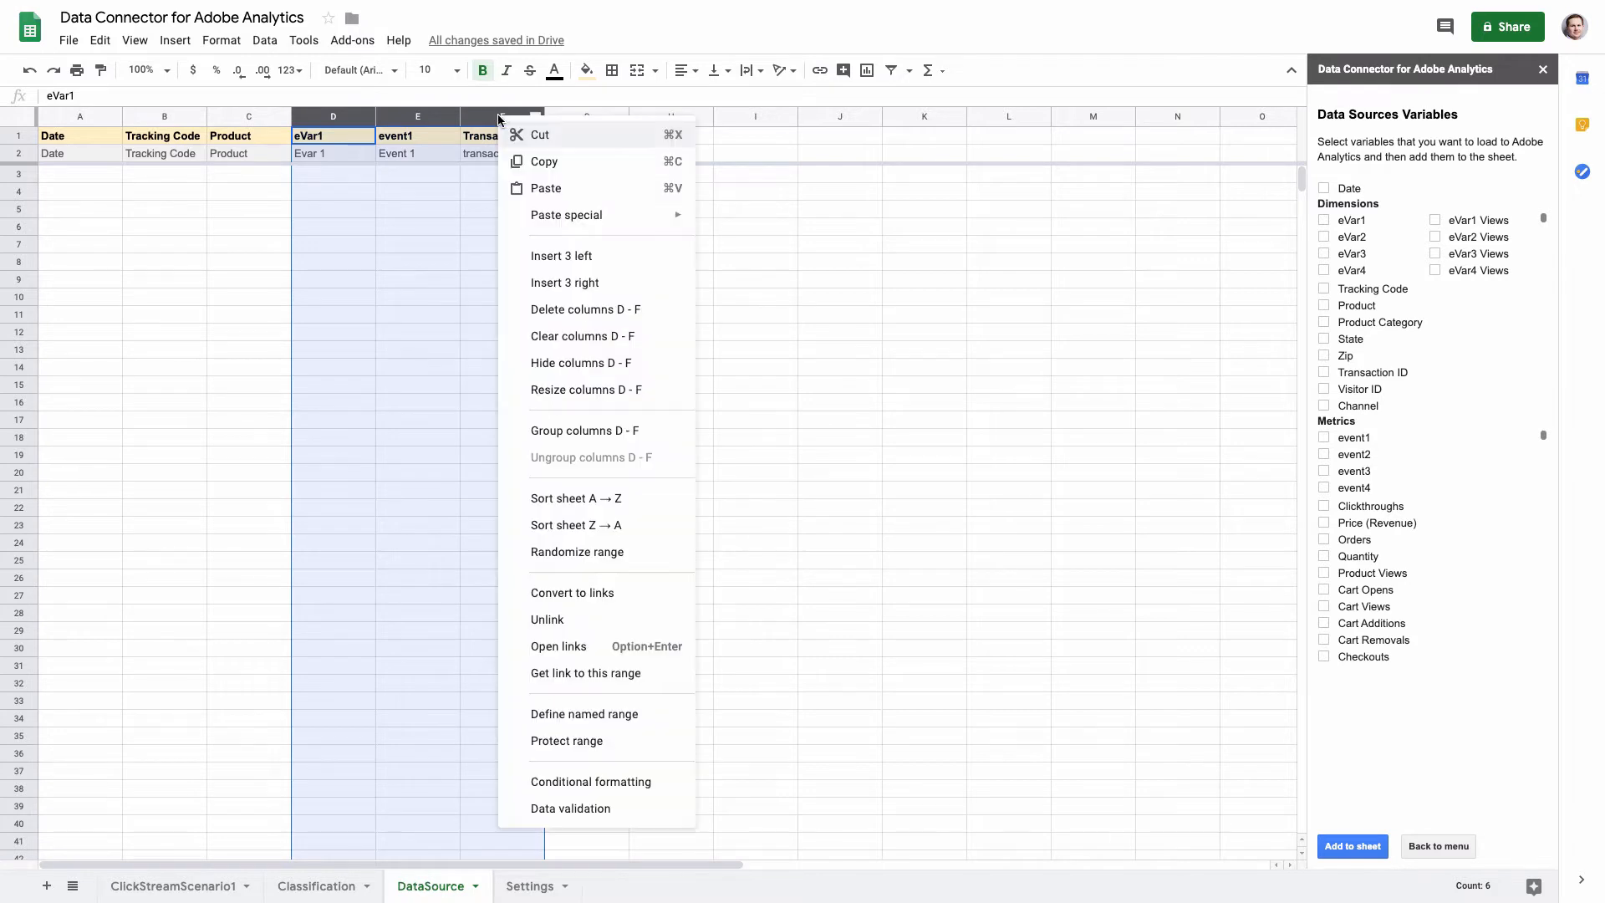
pyautogui.click(588, 309)
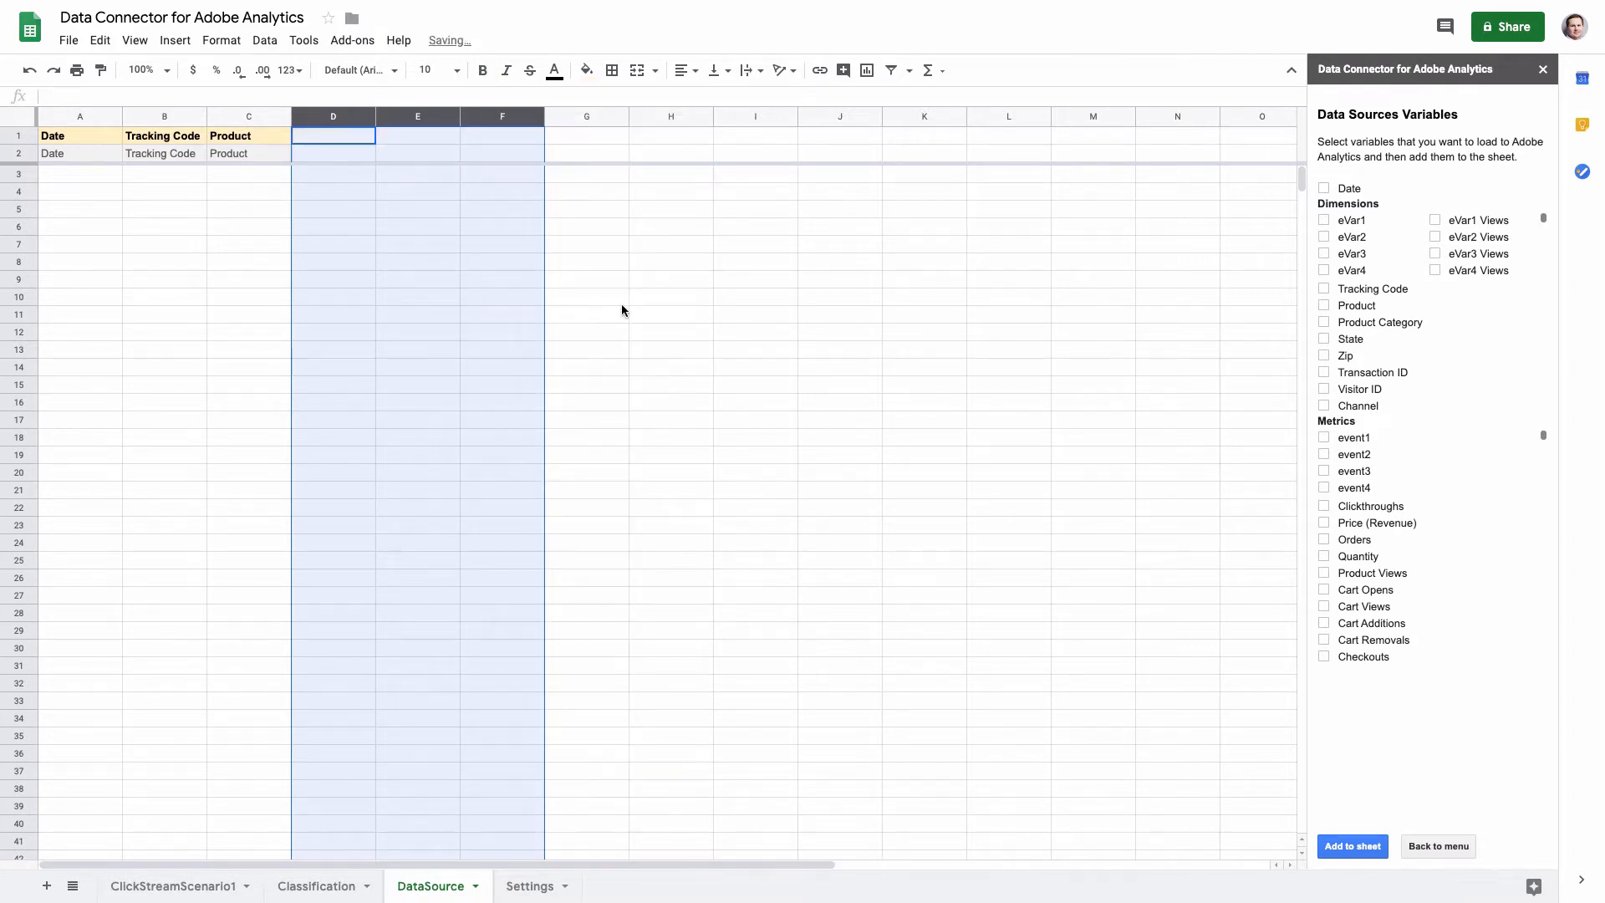
# - Add the Price (Revenue), Orders and Quantity metrics as columns to the DataSource sheet
pyautogui.click(1168, 389)
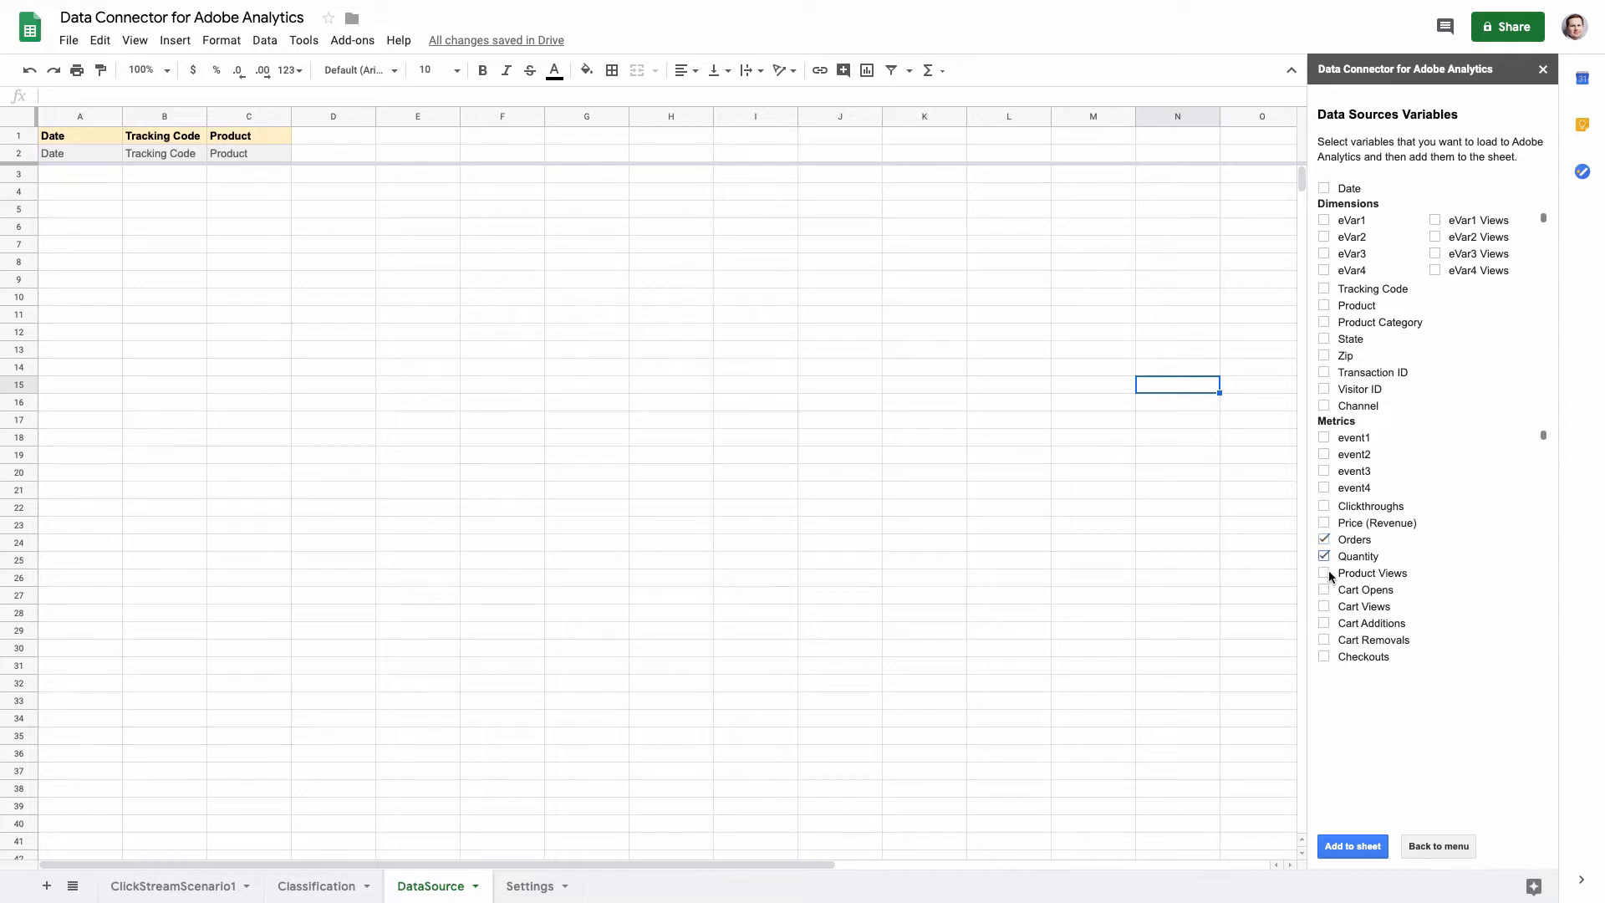
pyautogui.click(1325, 523)
pyautogui.click(1359, 849)
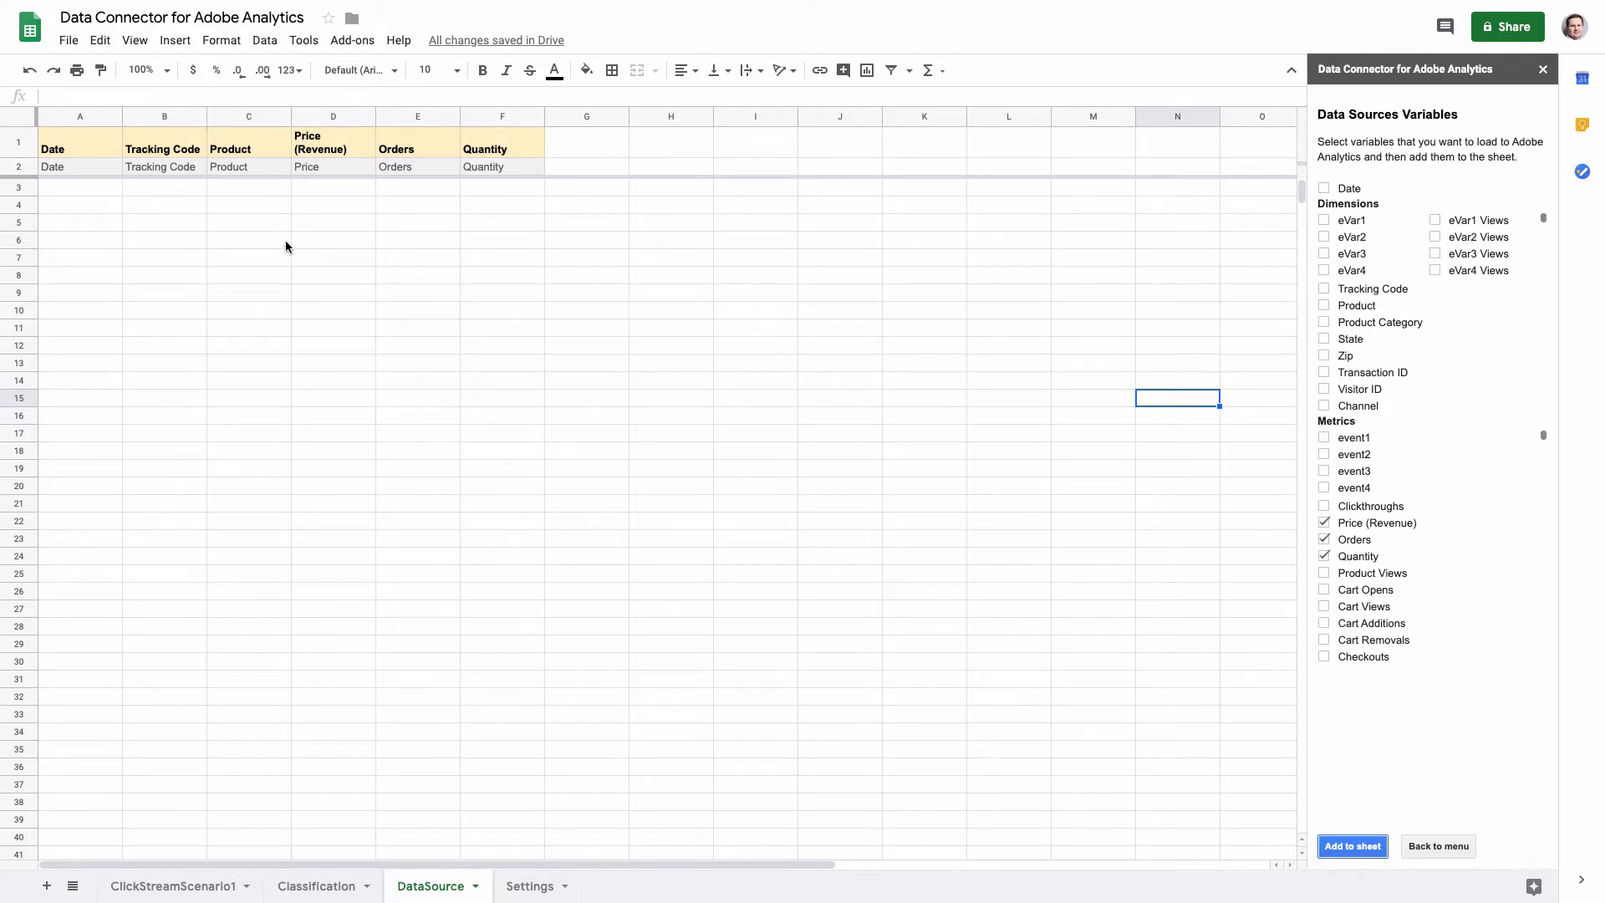
# - Move the Tracking Code column to directly after the Product column in the DataSource sheet
pyautogui.click(171, 116)
pyautogui.moveTo(165, 116); pyautogui.dragTo(279, 117)
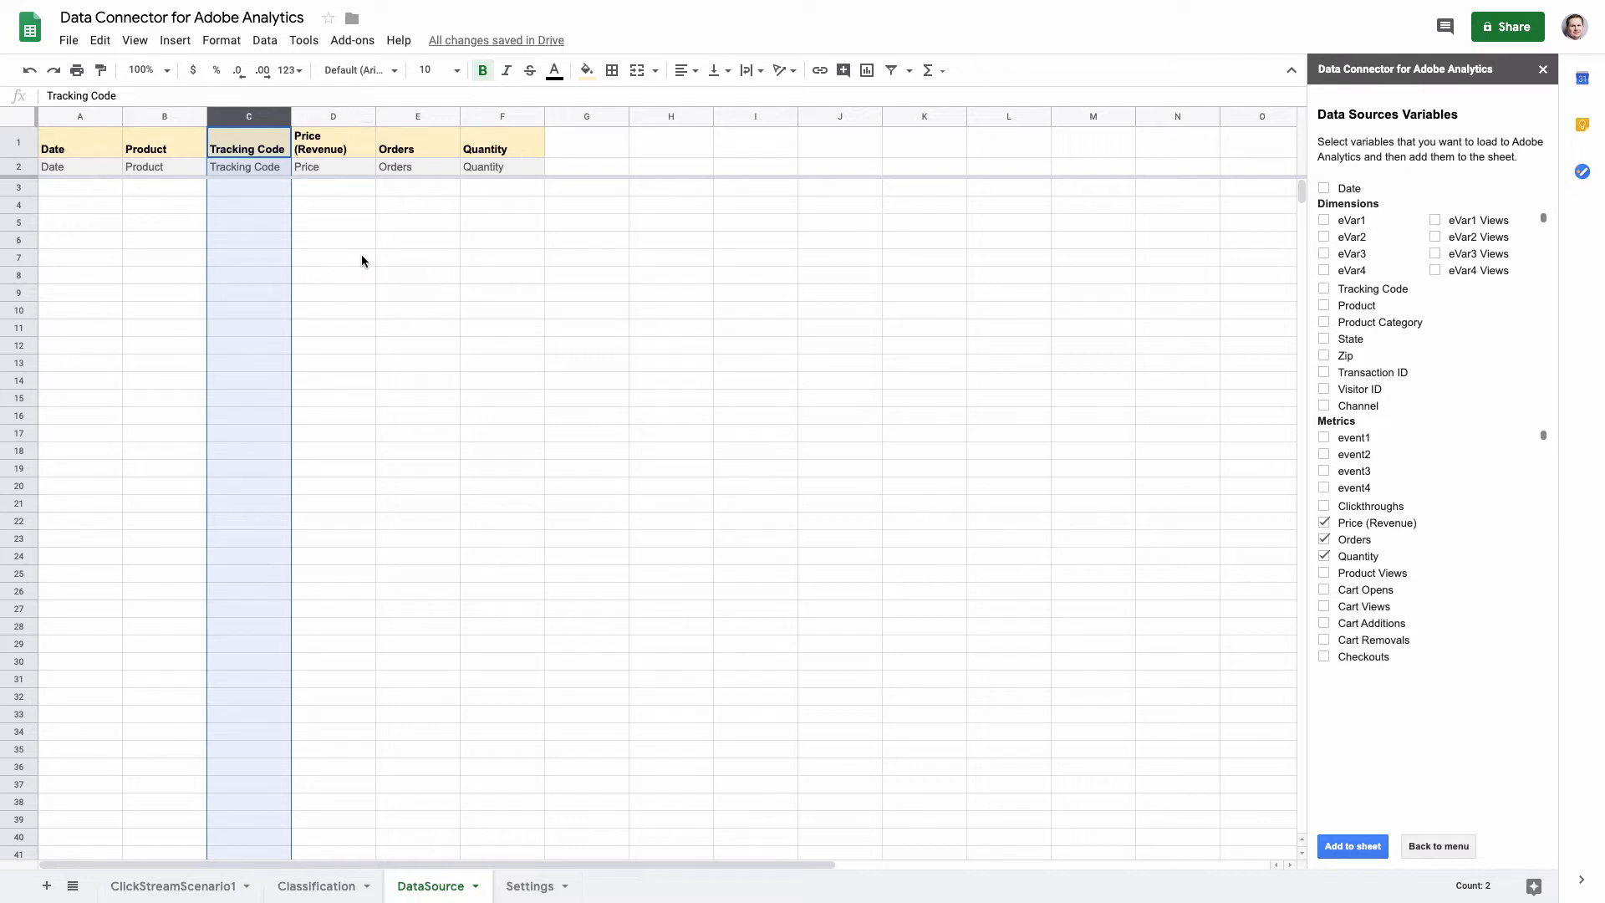
pyautogui.click(388, 245)
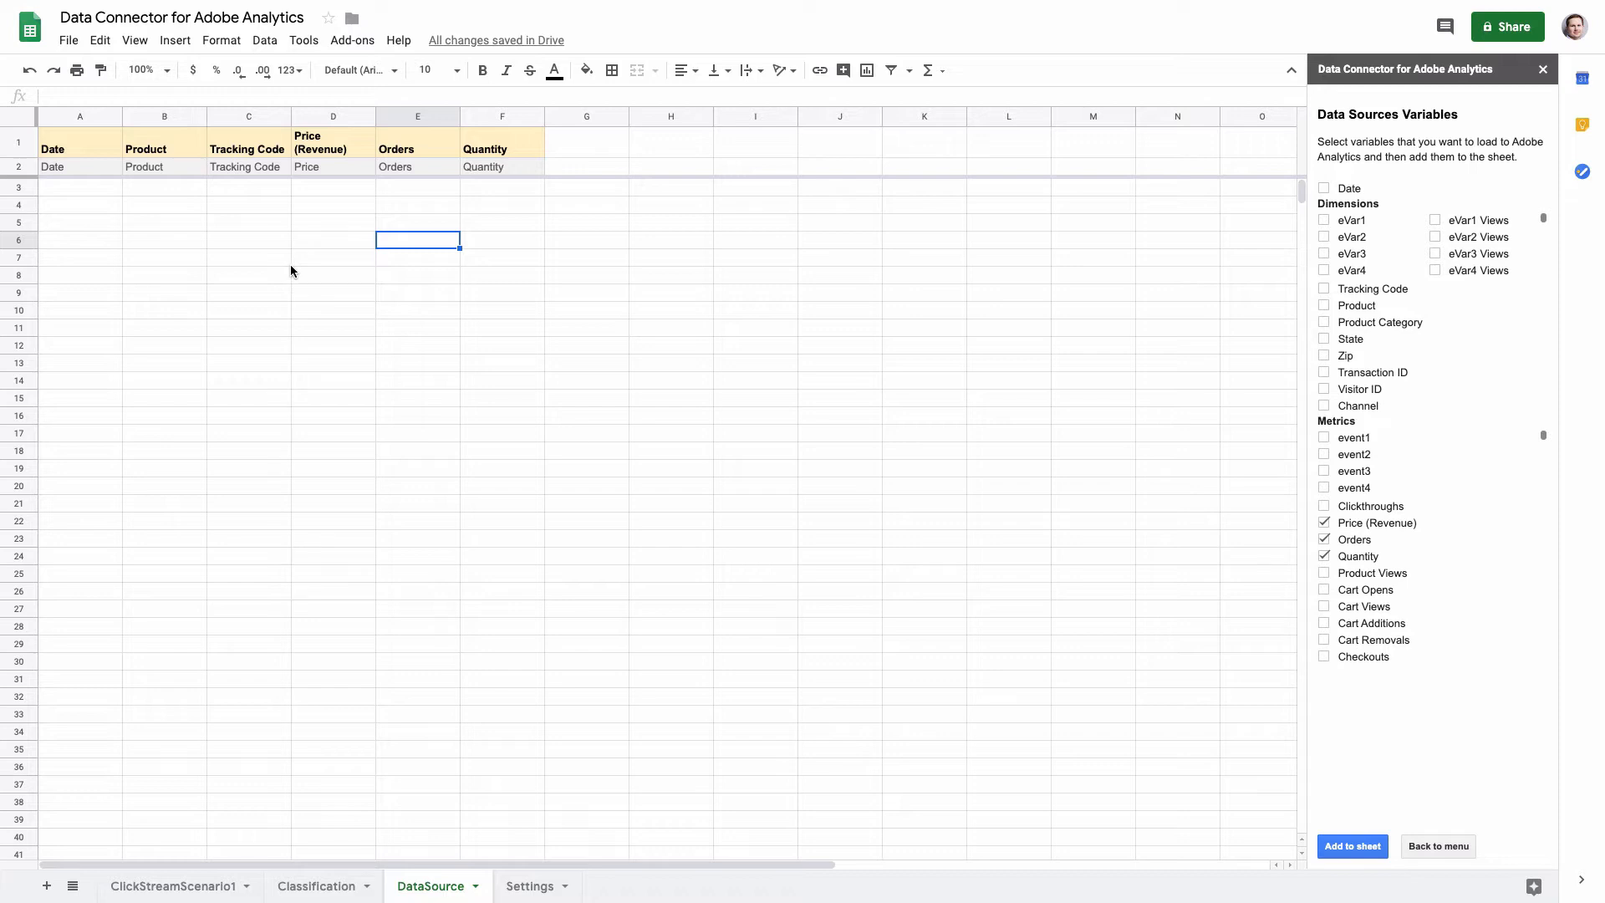
# - Review the tracking codes in the ClickStreamScenario1 and Classification sheets and return to the DataSource sheet
pyautogui.click(187, 890)
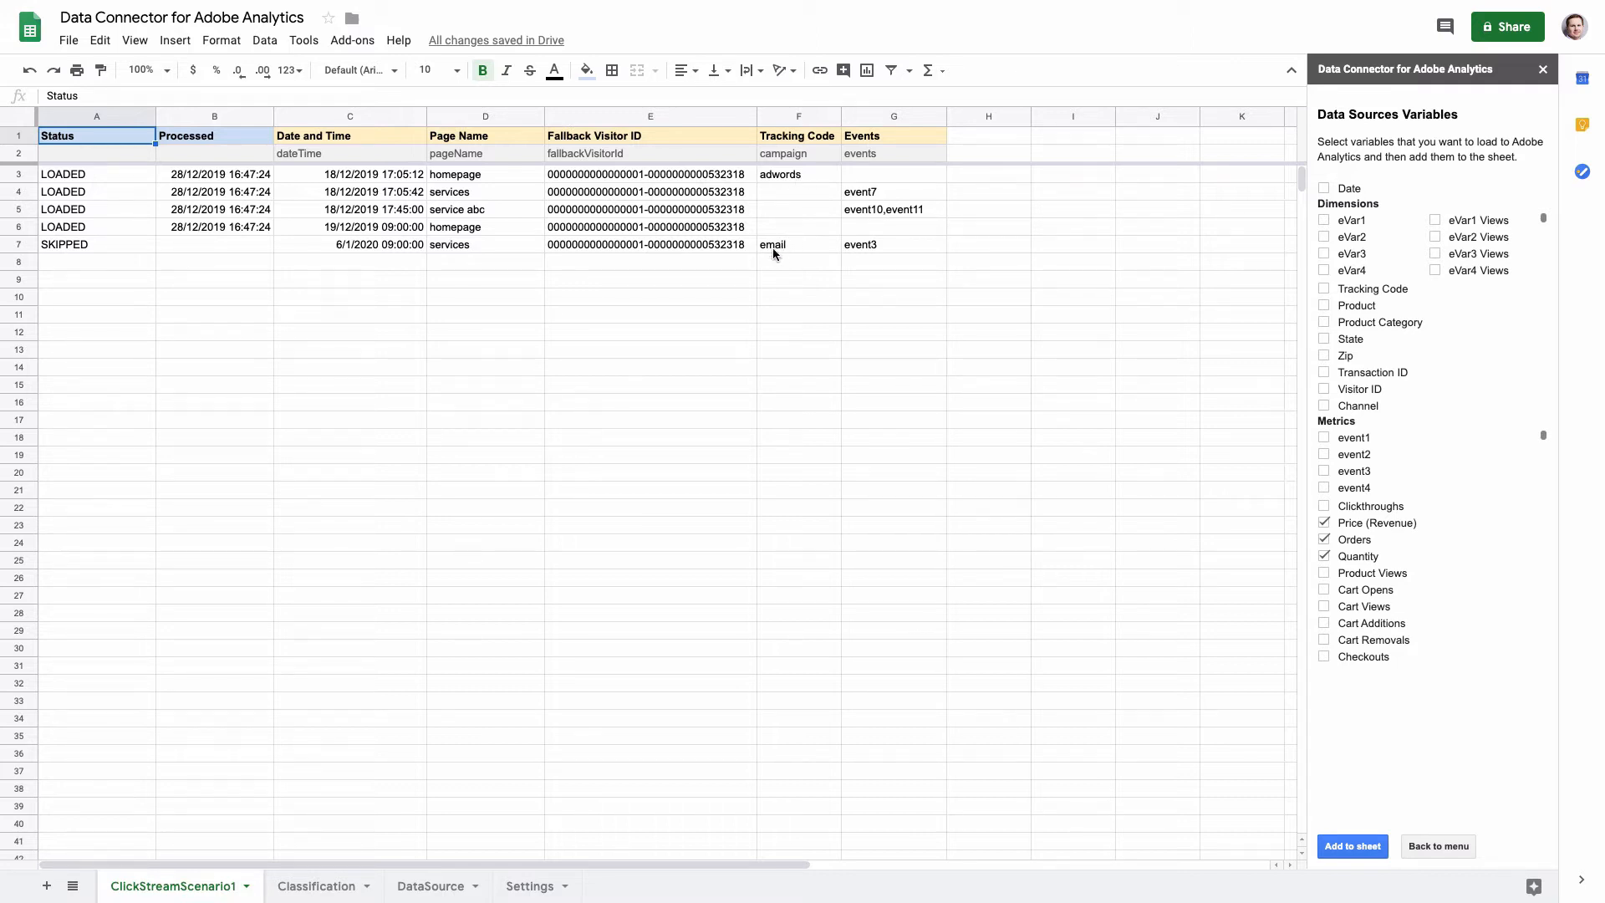
pyautogui.click(318, 885)
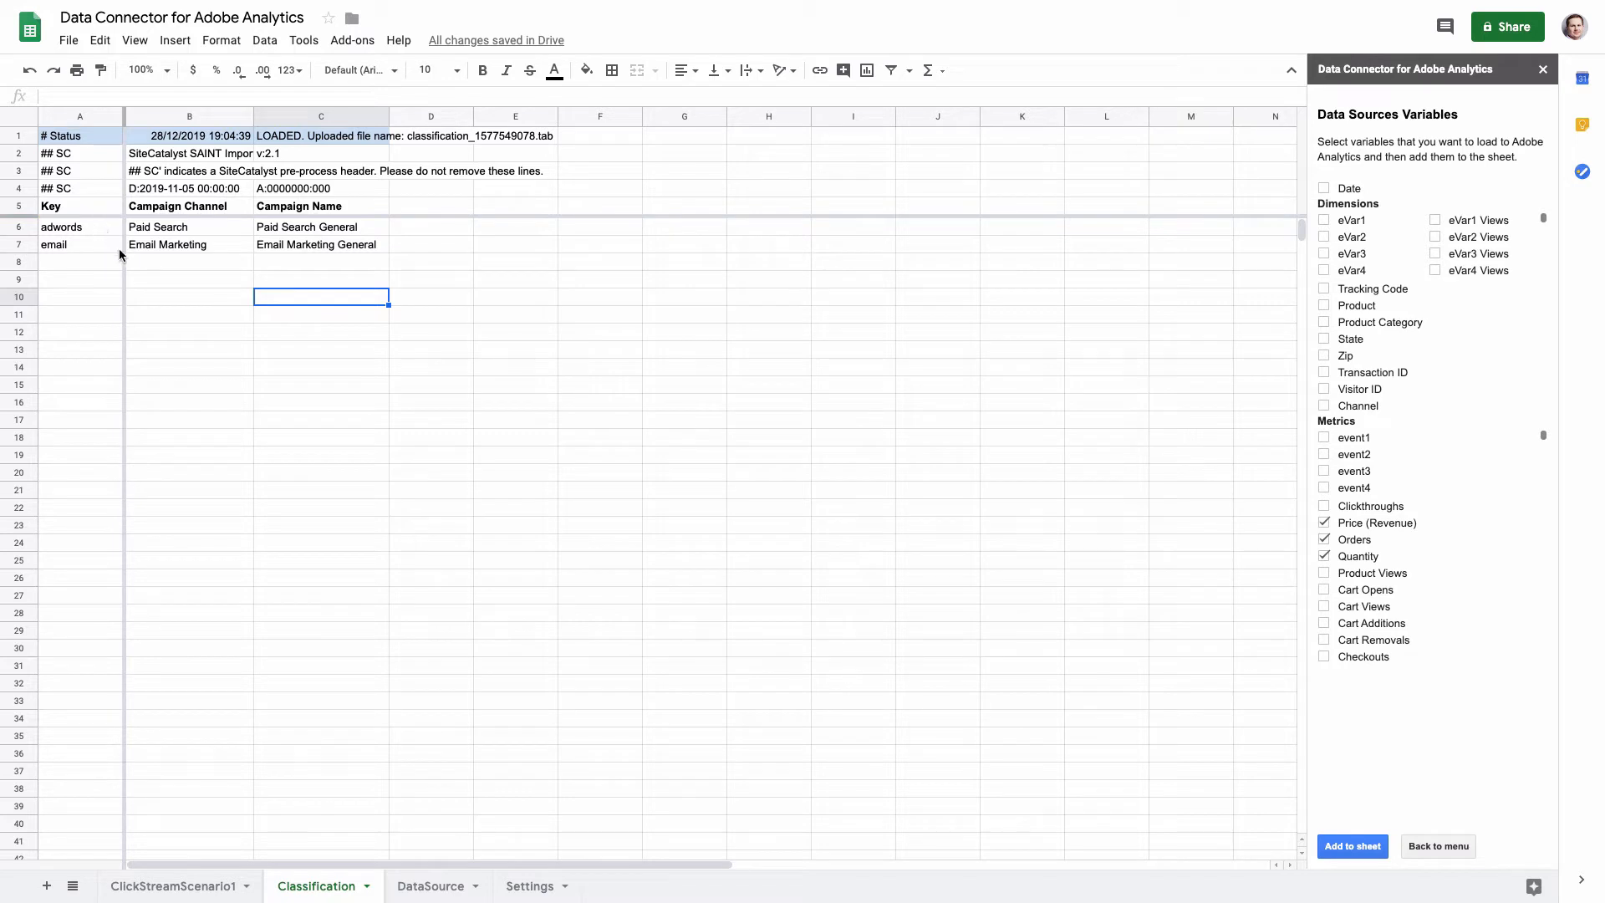
pyautogui.click(431, 886)
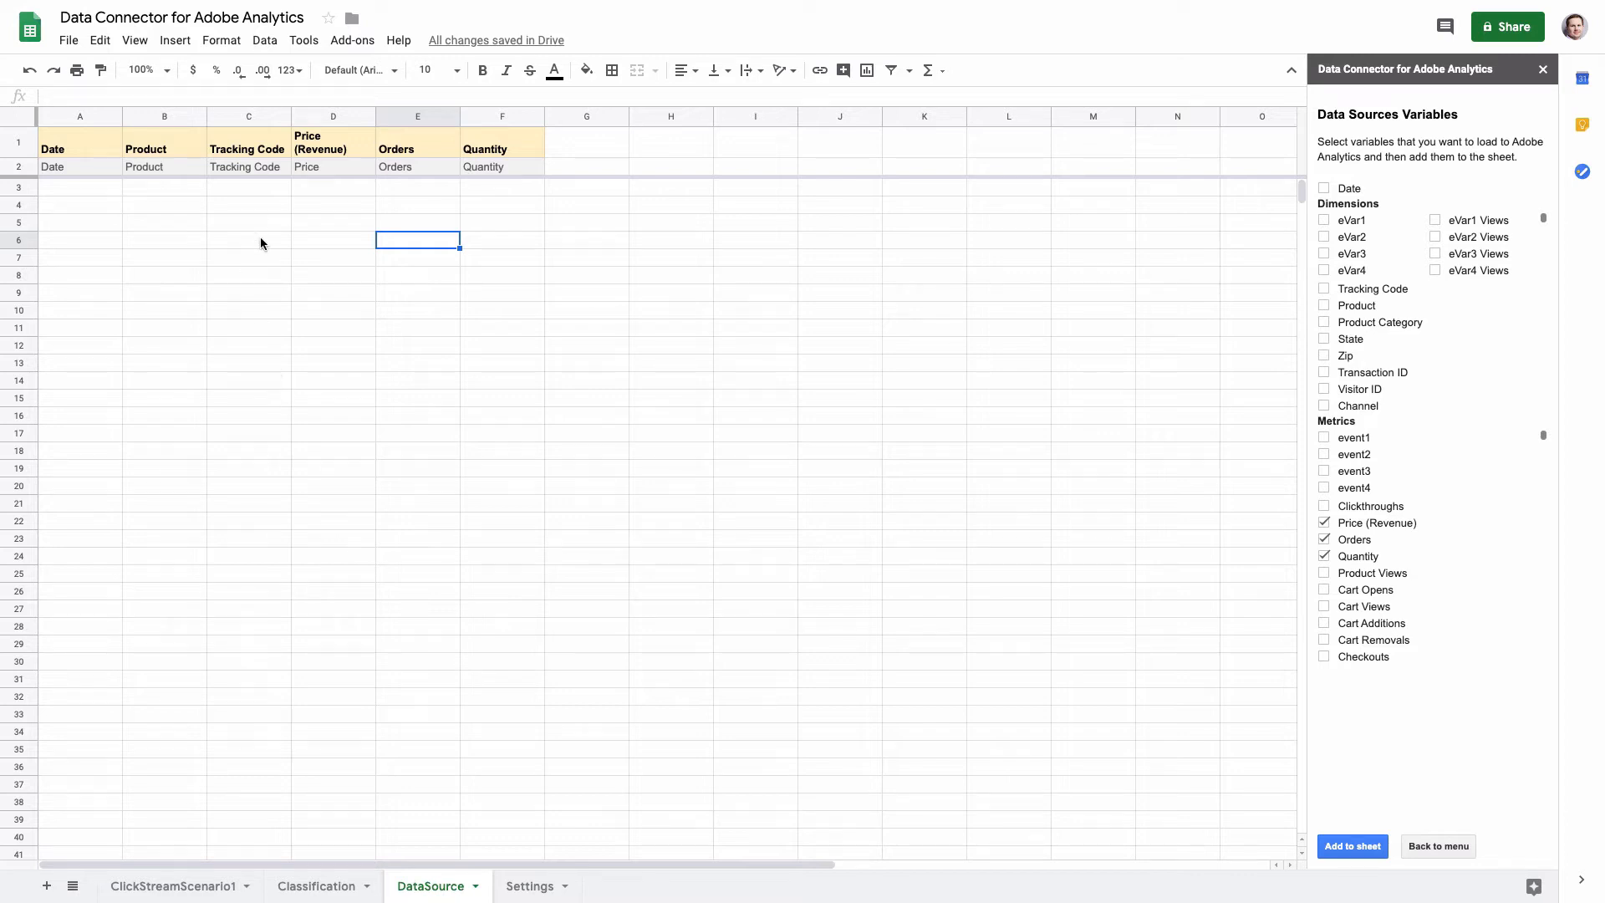
# - Delete the Product, Price (Revenue), Orders and Quantity columns, keeping only Date and Tracking Code
pyautogui.click(165, 118)
pyautogui.rightClick(165, 120)
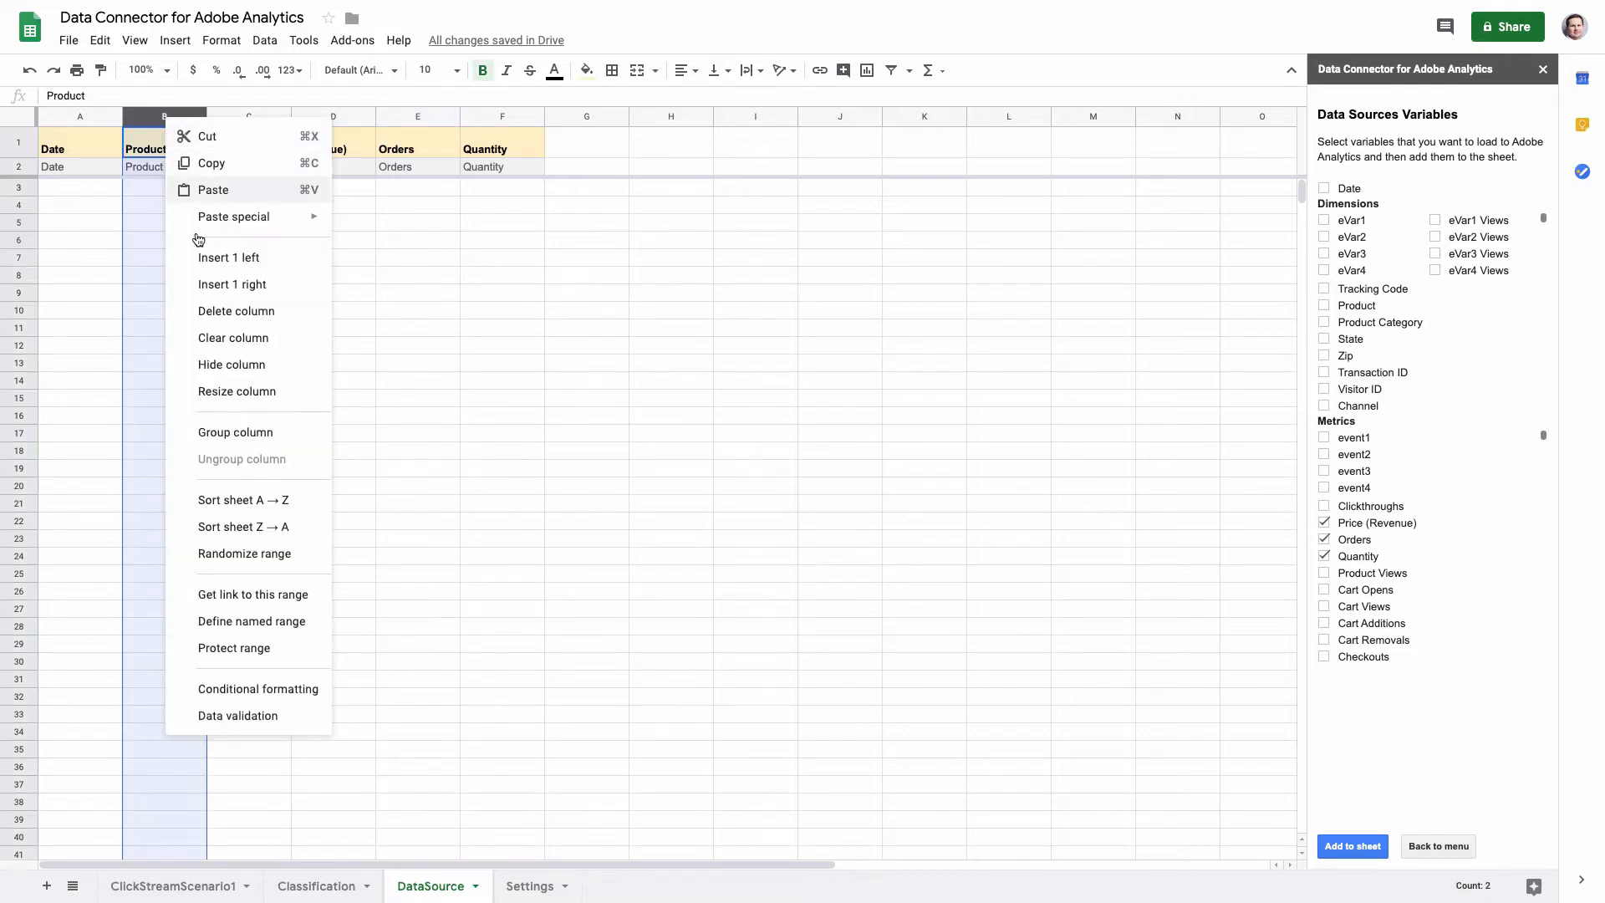
pyautogui.click(253, 309)
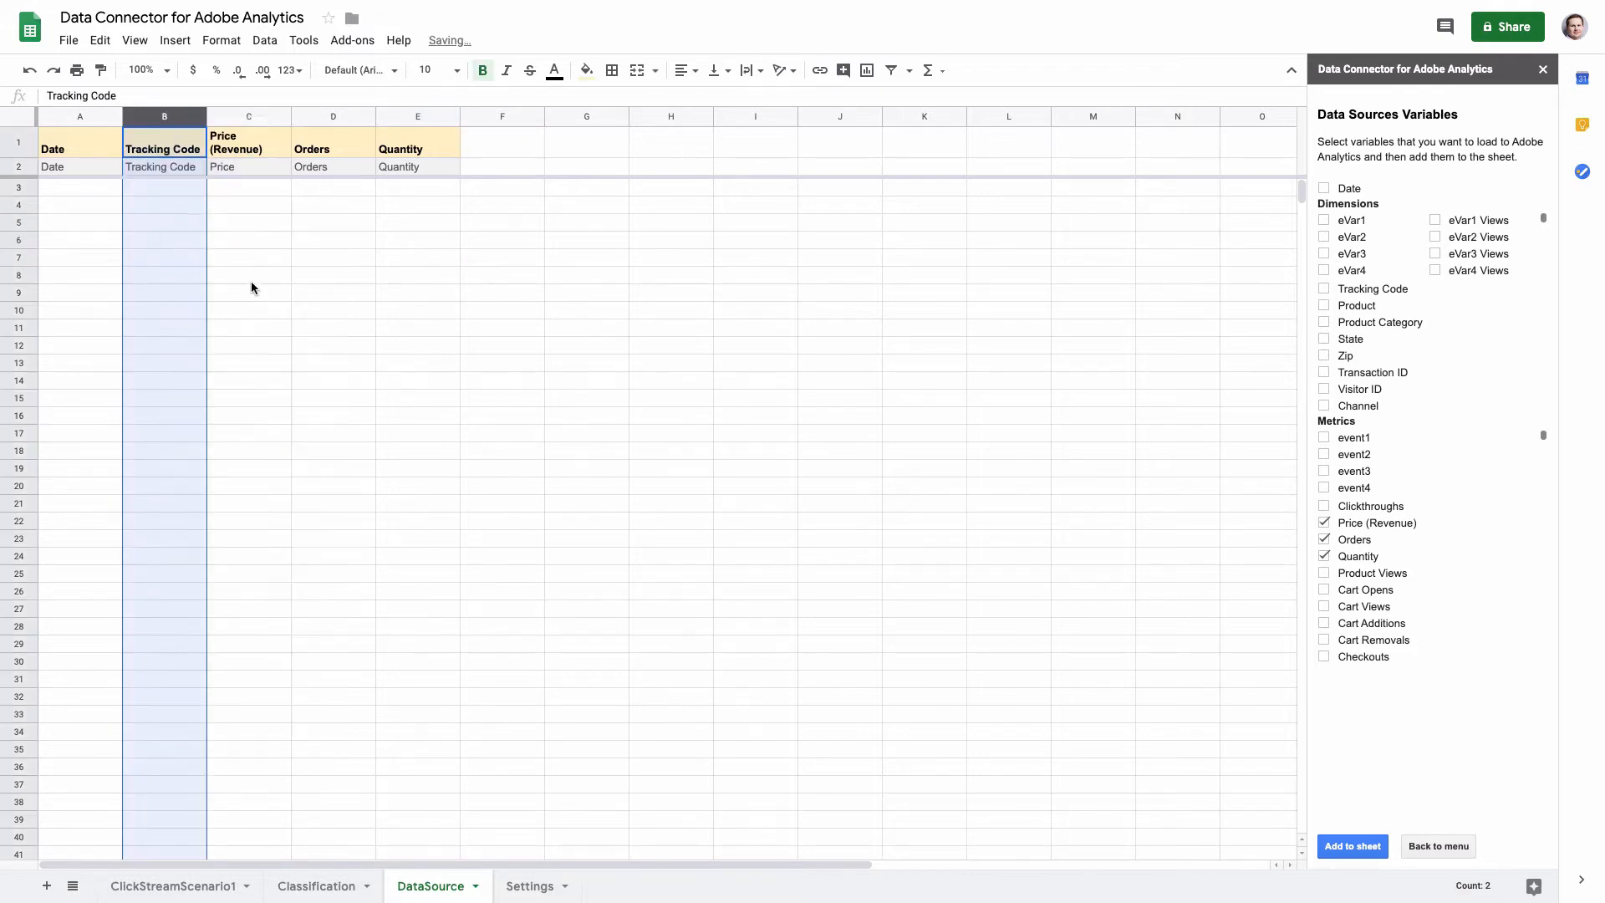
pyautogui.click(239, 119)
pyautogui.keyDown('shift'); pyautogui.click(399, 118); pyautogui.keyUp('shift')
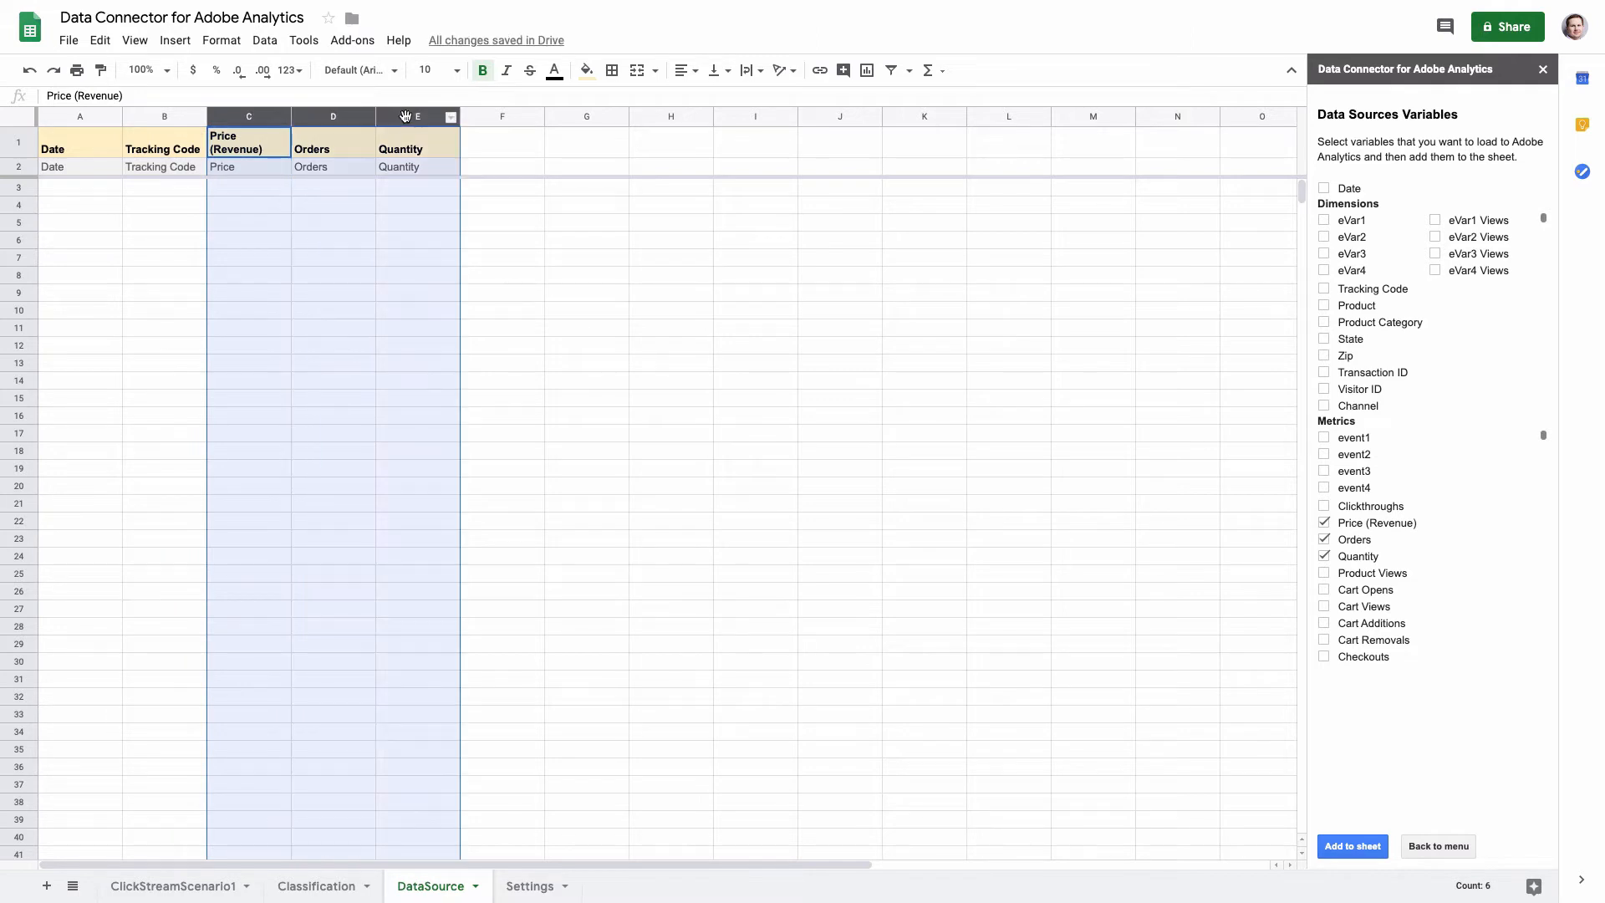
pyautogui.rightClick(401, 118)
pyautogui.click(502, 315)
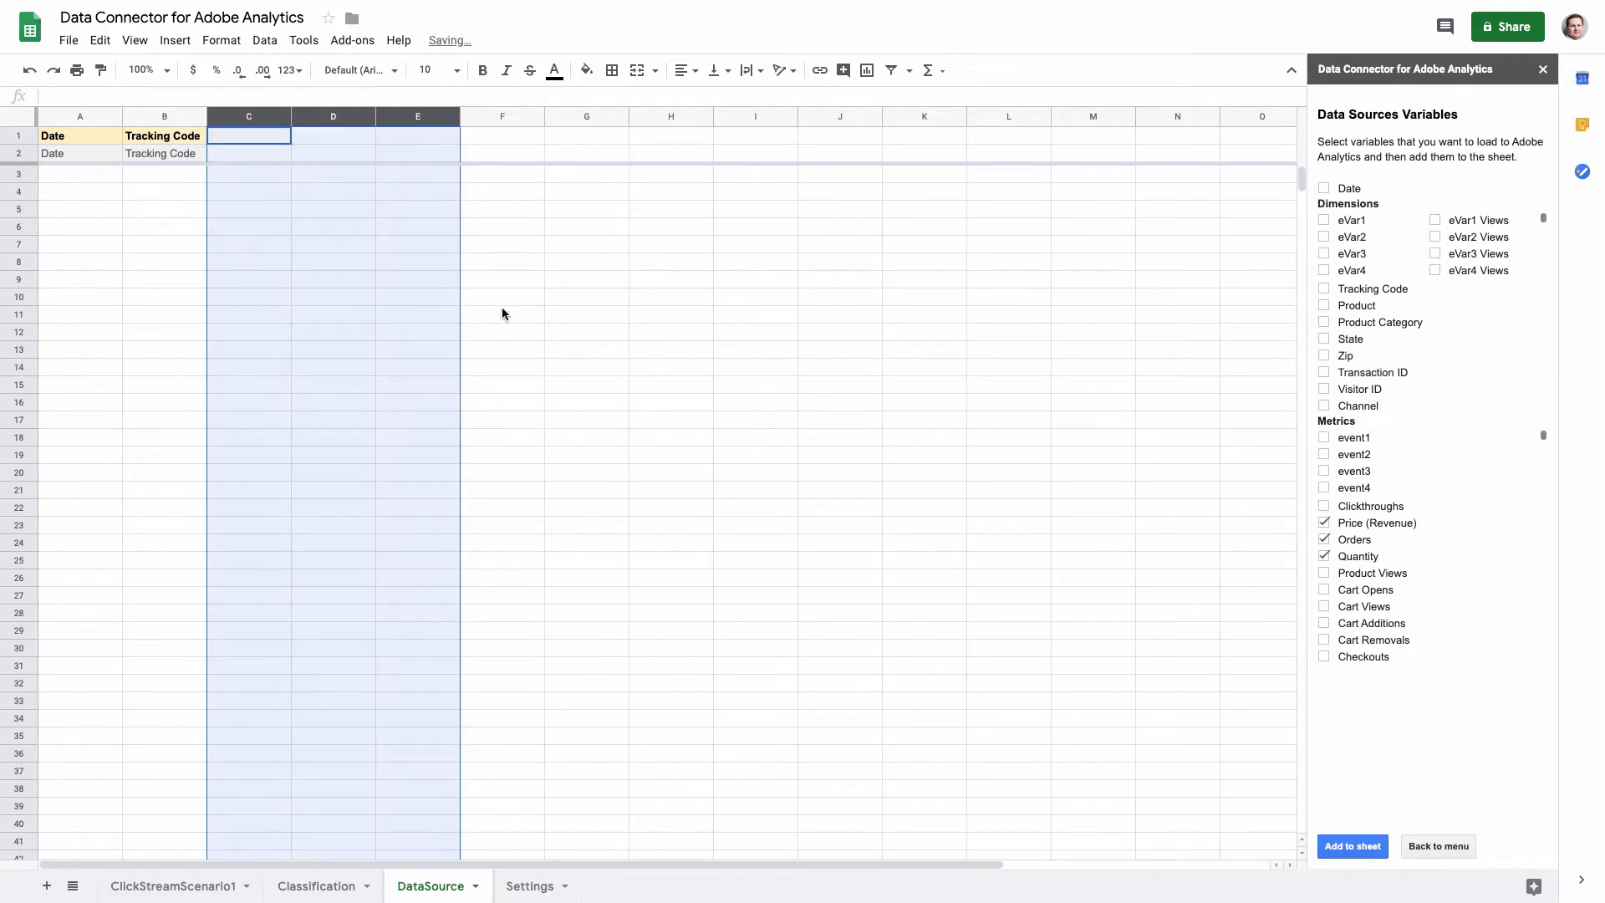
pyautogui.click(359, 227)
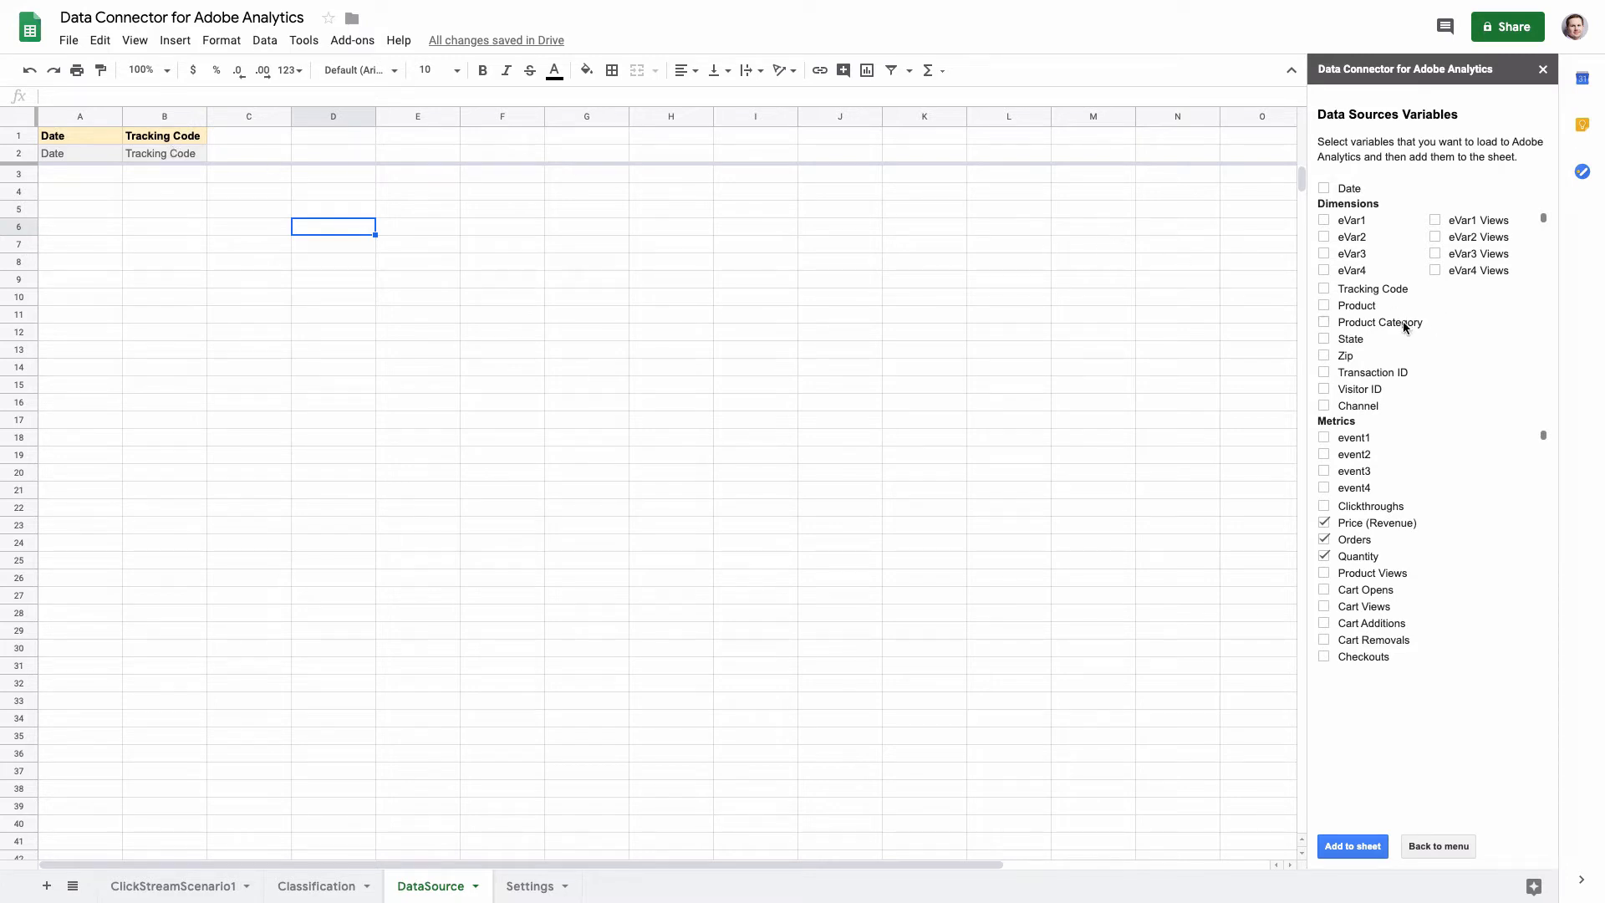
# - Add event60 and event61 as metric columns, with Price (Revenue), Orders and Quantity deselected
pyautogui.moveTo(1404, 326)
pyautogui.scroll(-10, 1325, 442)
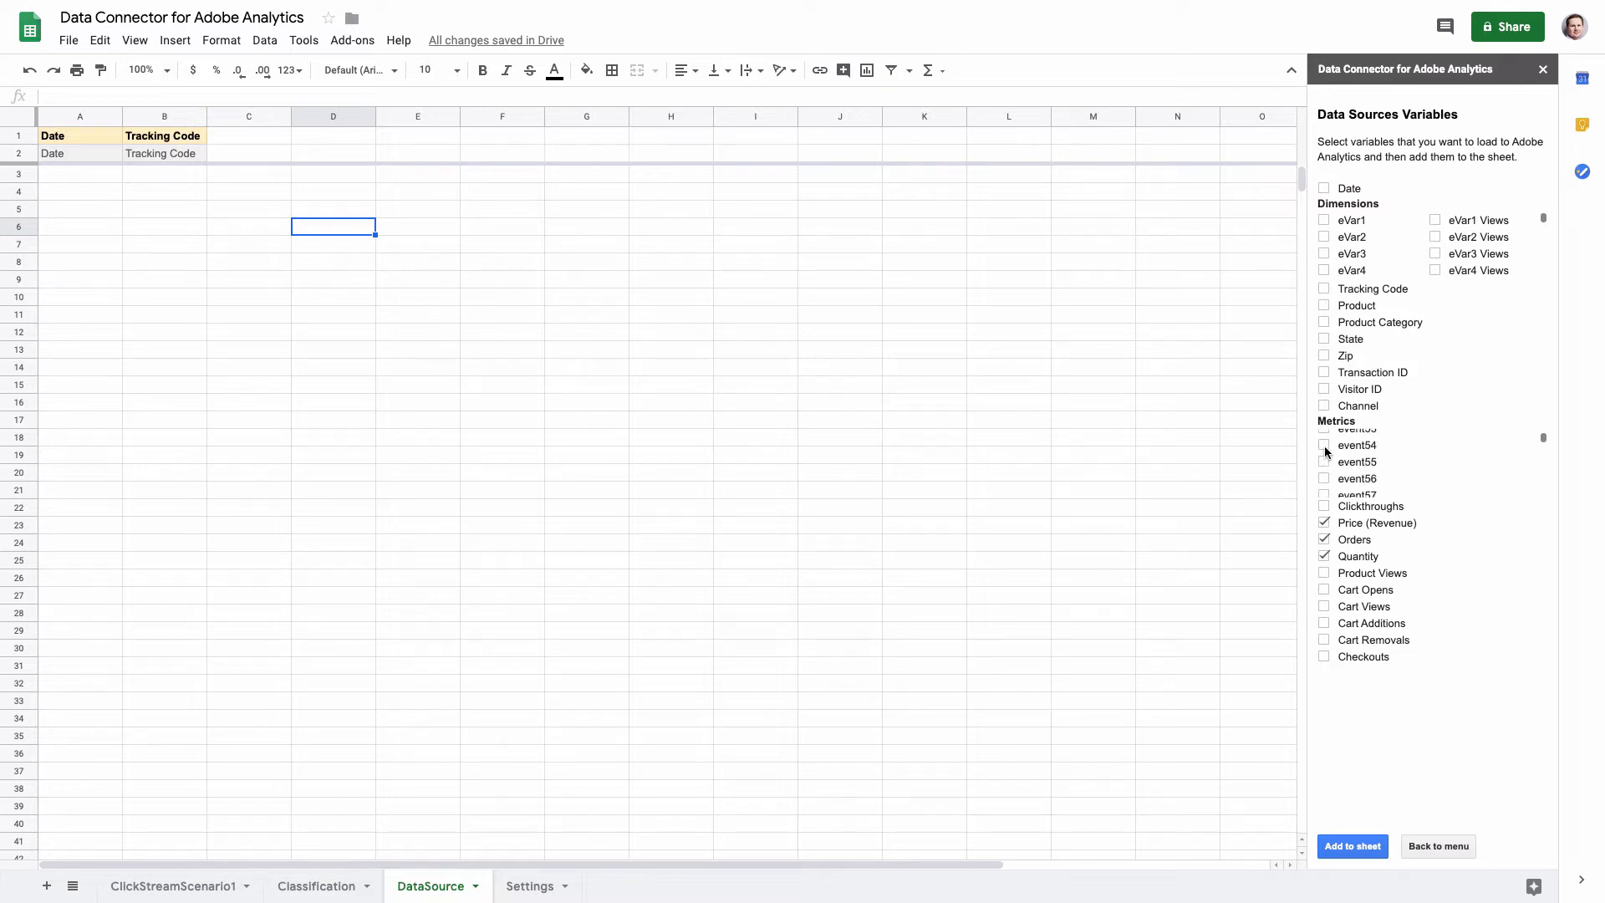
pyautogui.click(1324, 470)
pyautogui.click(1324, 487)
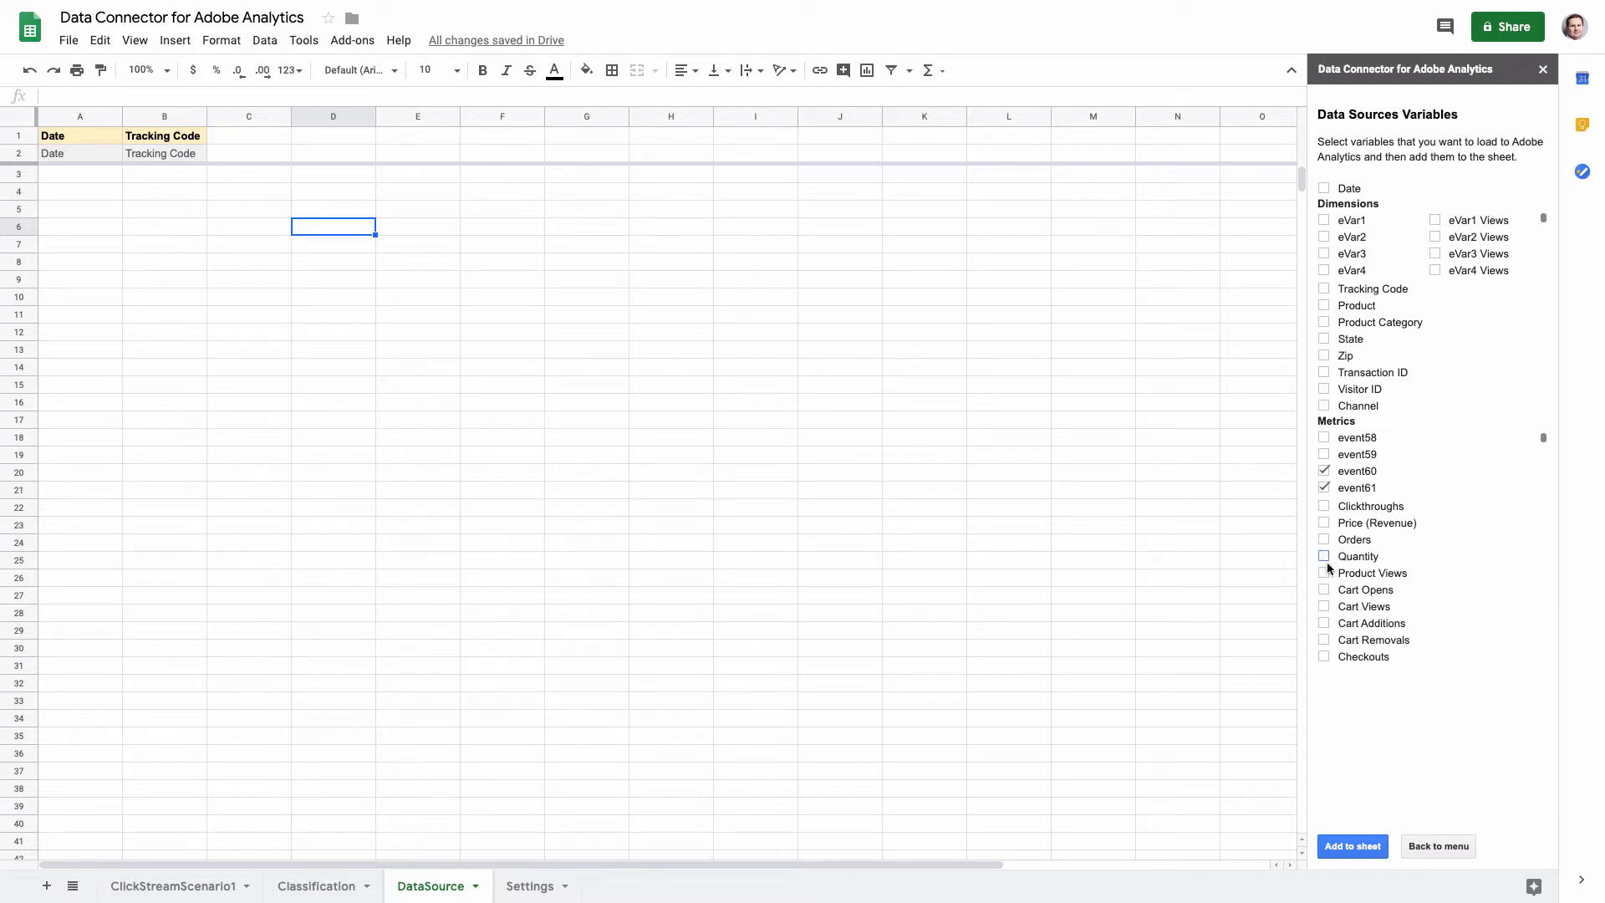
pyautogui.click(1352, 847)
# - Rename the event60 and event61 headers to "Ad Impressions" and "Ad Cost", and widen column C to fit its header on one line
pyautogui.click(256, 135)
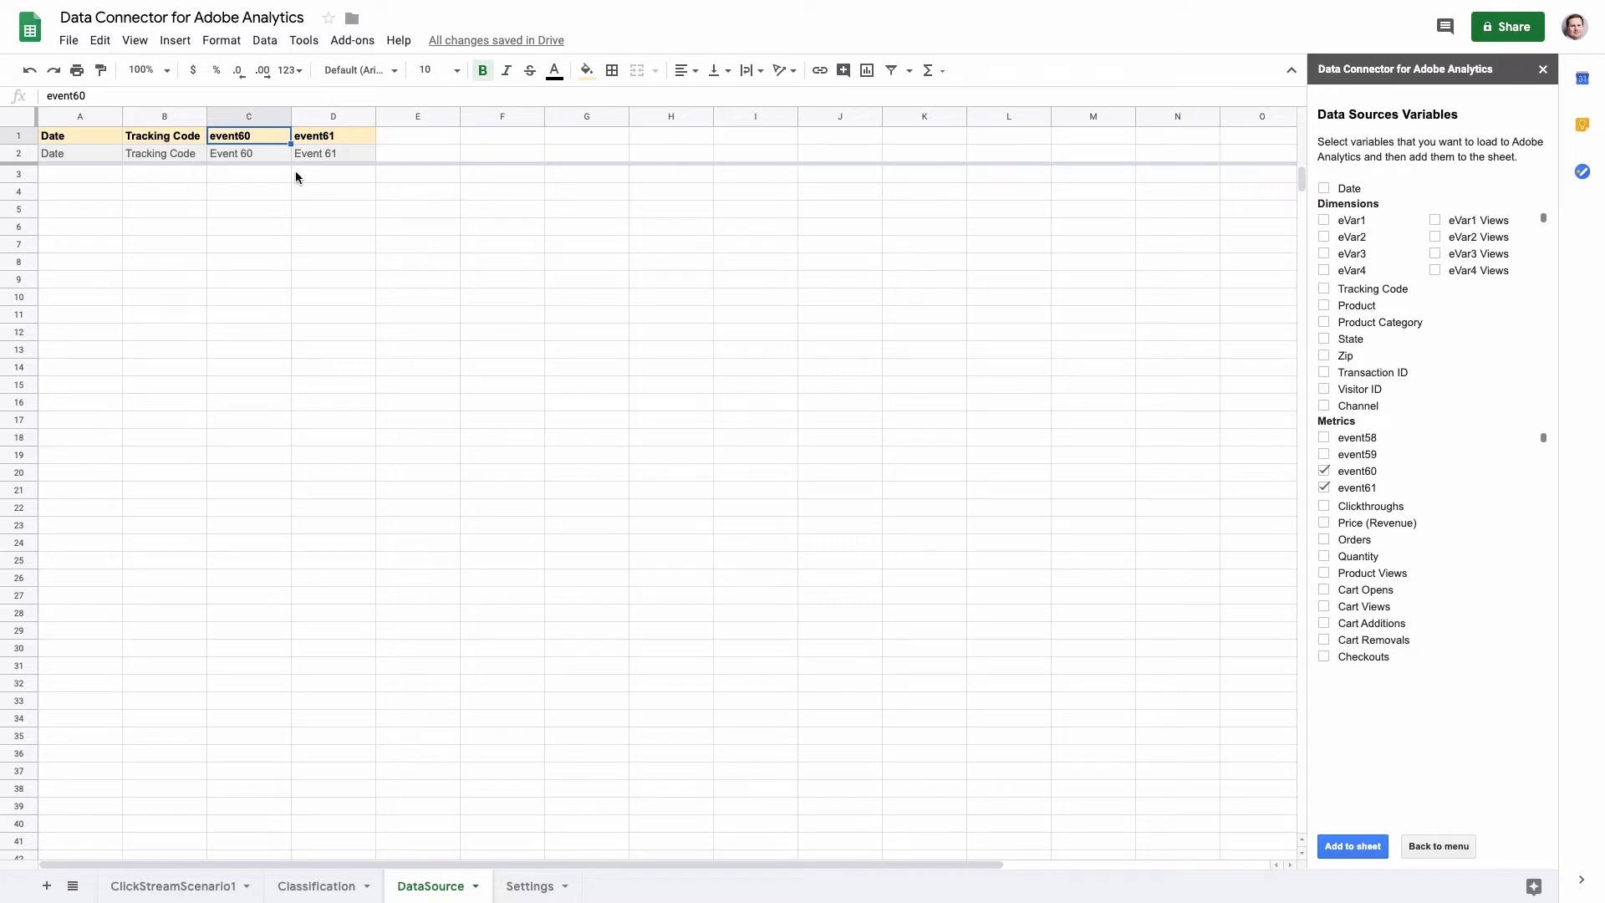
pyautogui.write('Ad Impressions')
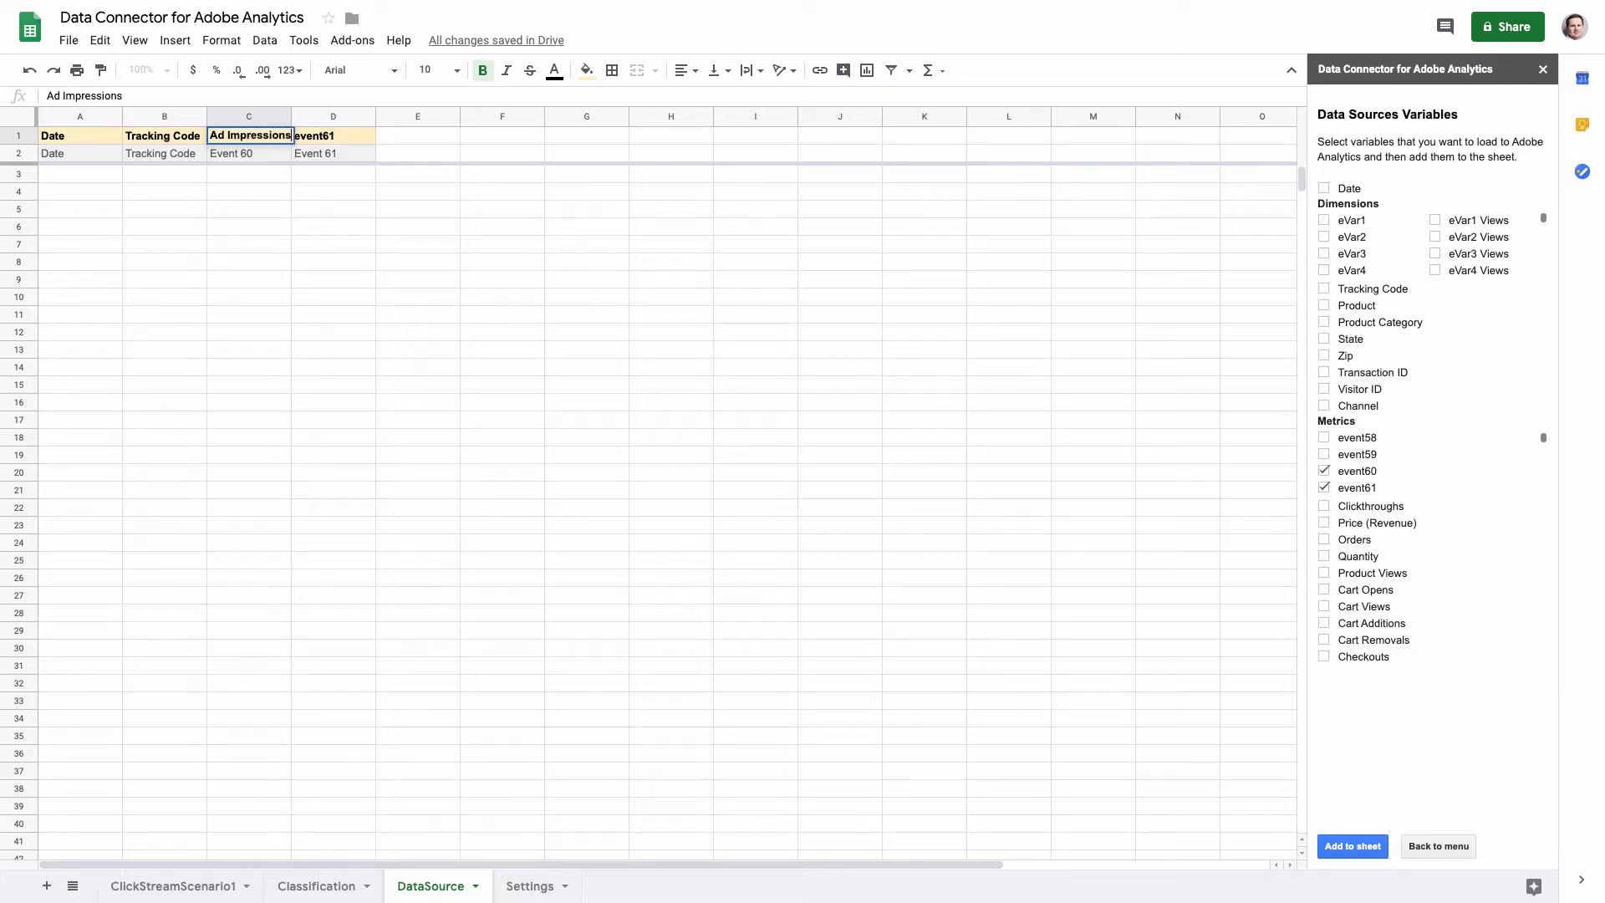
pyautogui.press('Tab')
pyautogui.write('Ad Cost')
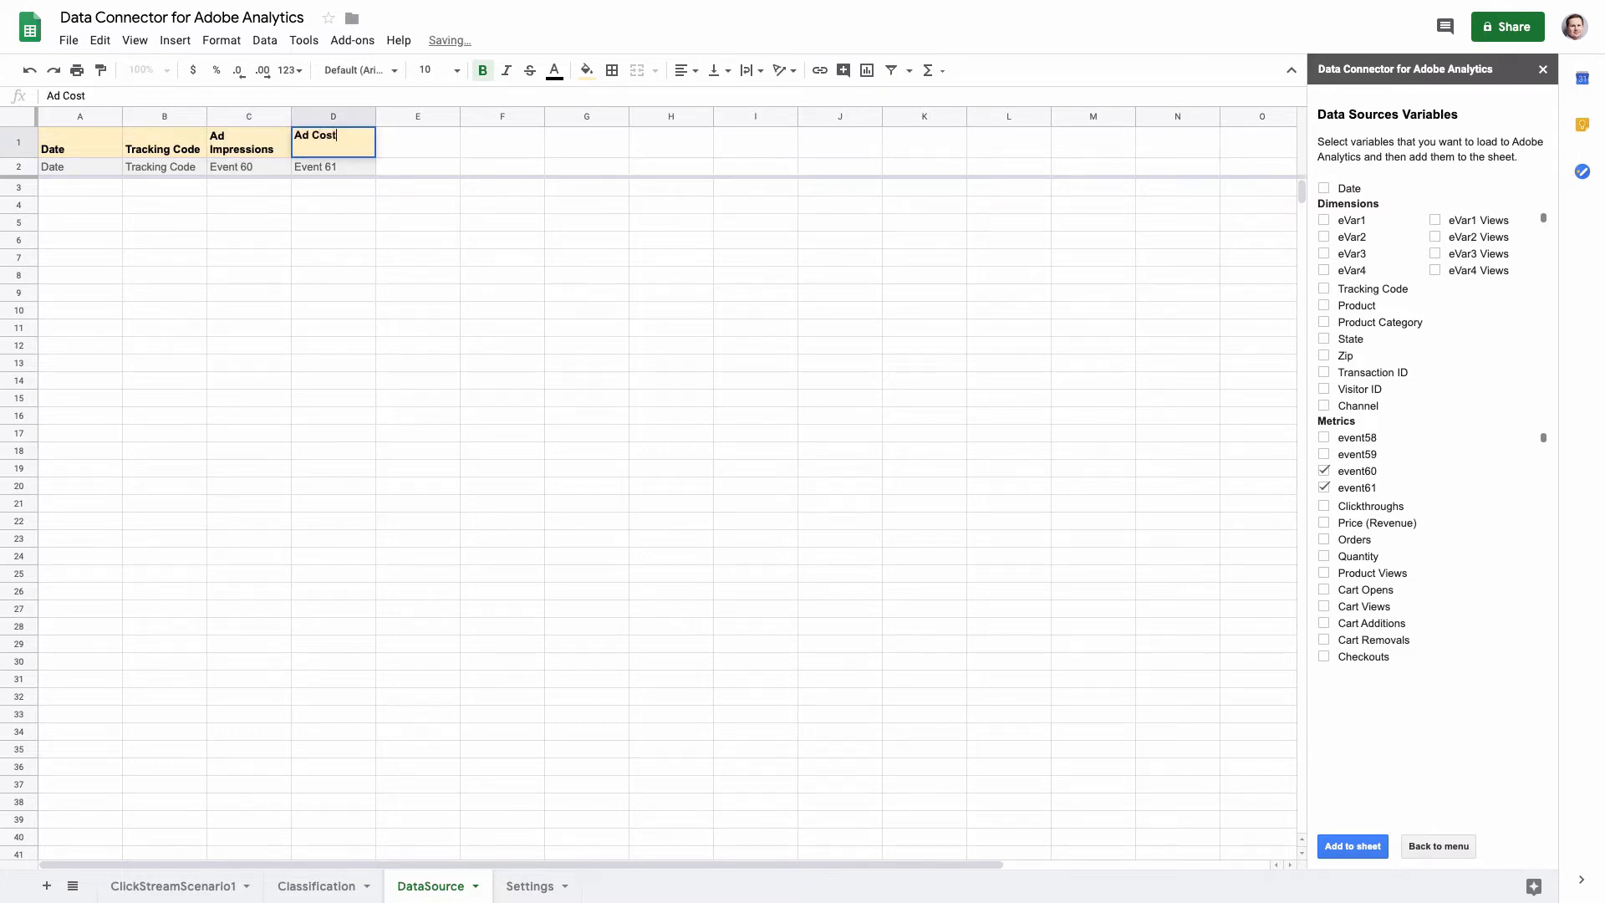
pyautogui.press('Return')
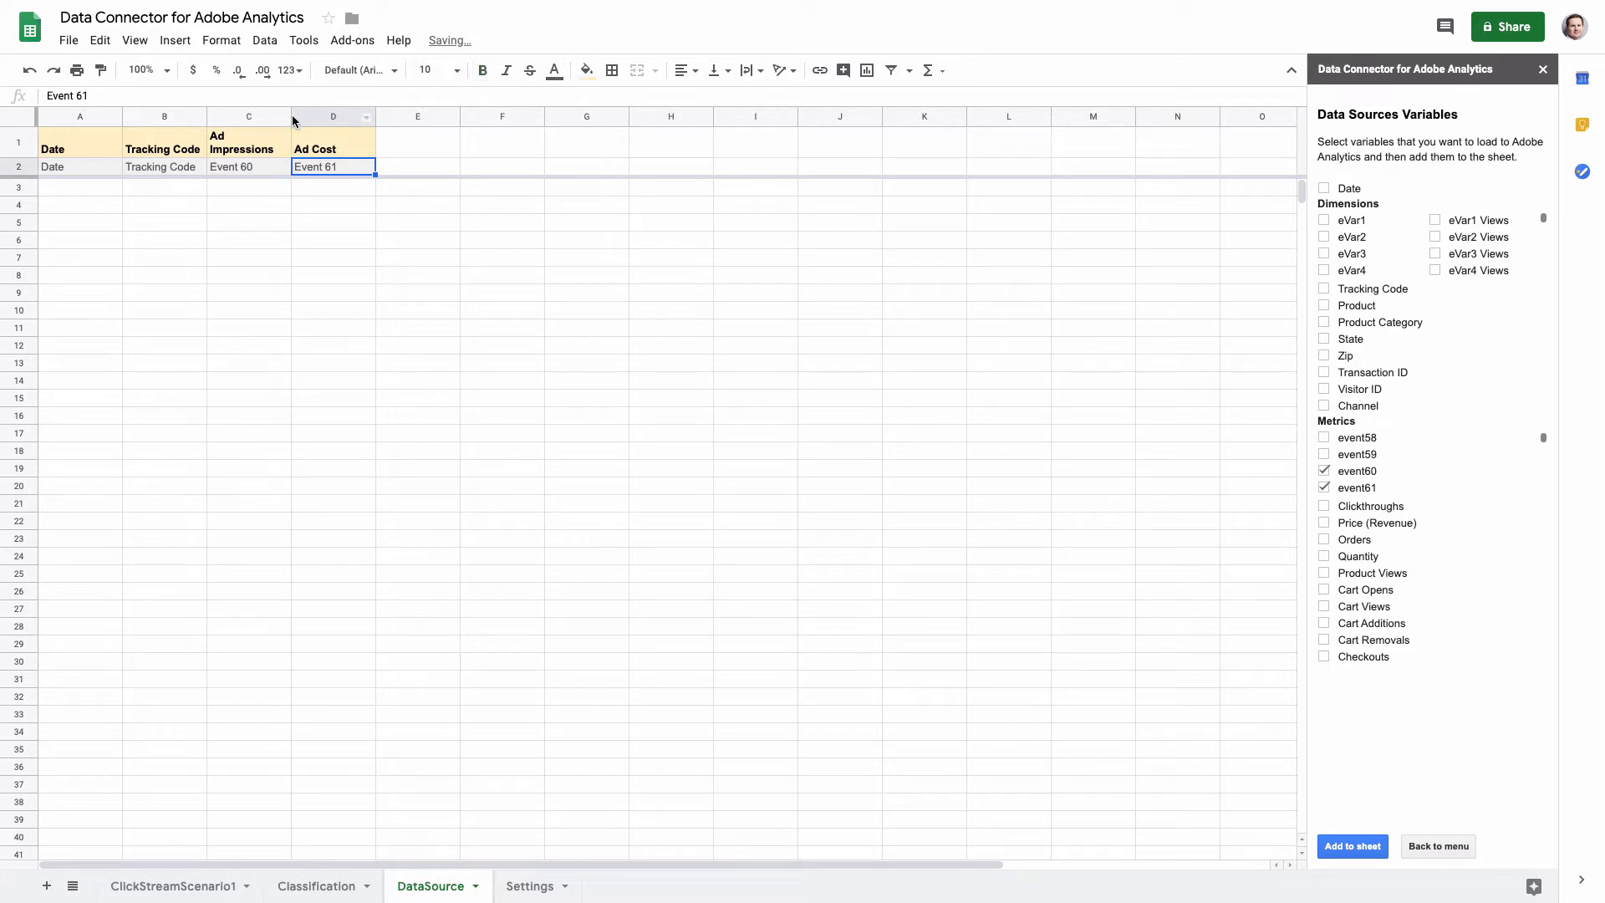
pyautogui.moveTo(291, 116); pyautogui.dragTo(327, 117)
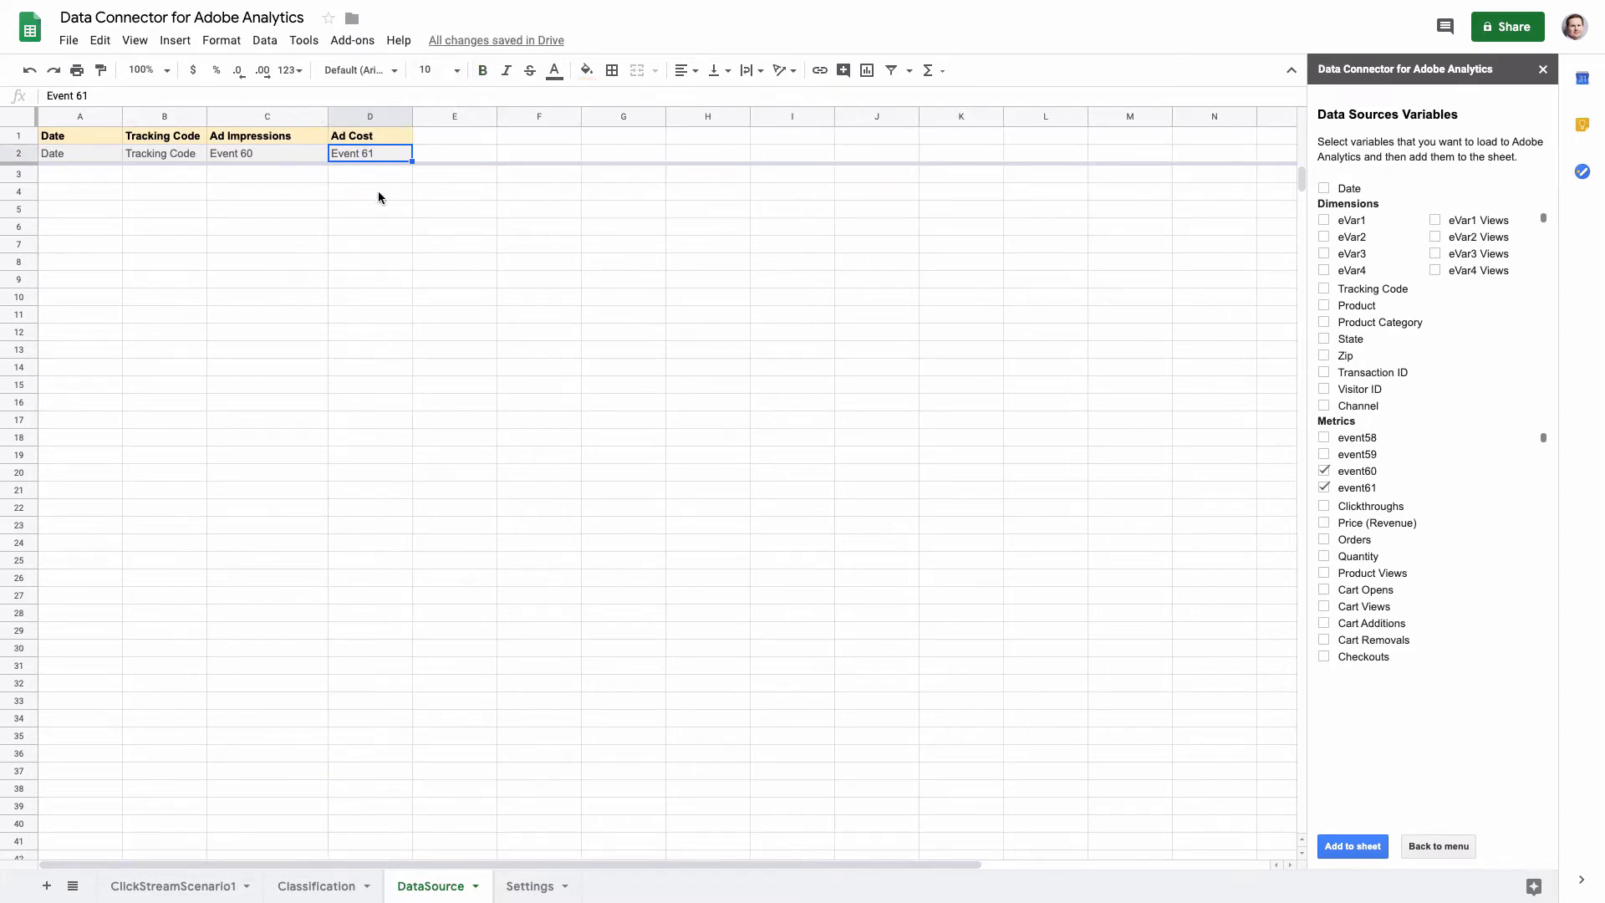
# - Deselect event60 and event61, and add event67 and event68 as metric columns to the sheet
pyautogui.click(1324, 471)
pyautogui.click(1324, 488)
pyautogui.scroll(-3, 1334, 465)
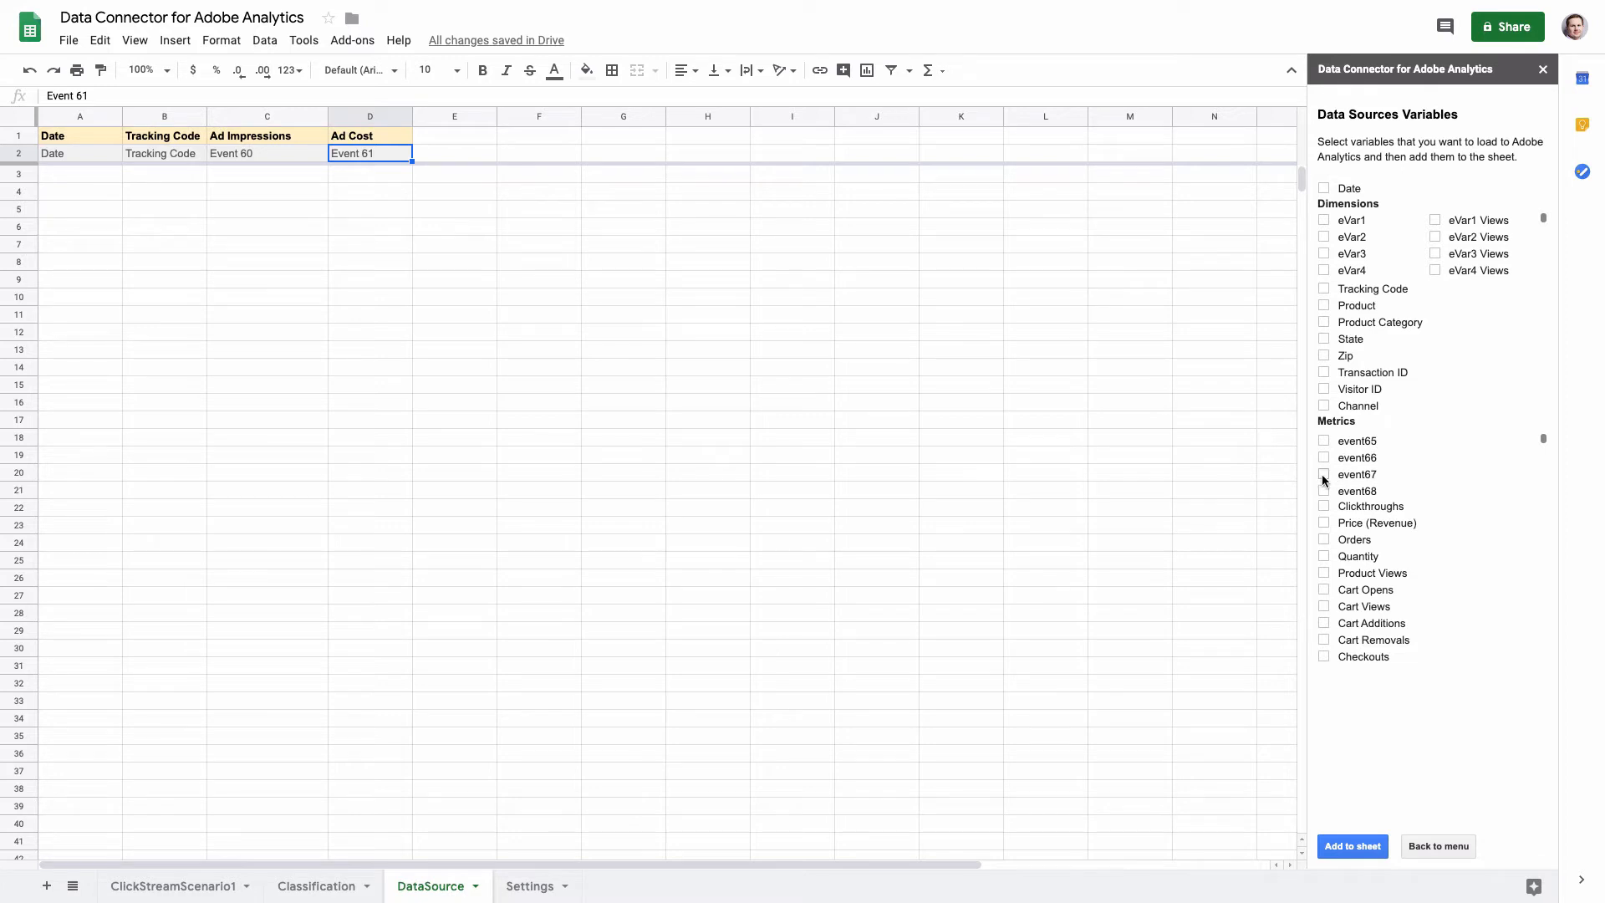
pyautogui.click(1323, 475)
pyautogui.click(1324, 491)
pyautogui.click(1367, 846)
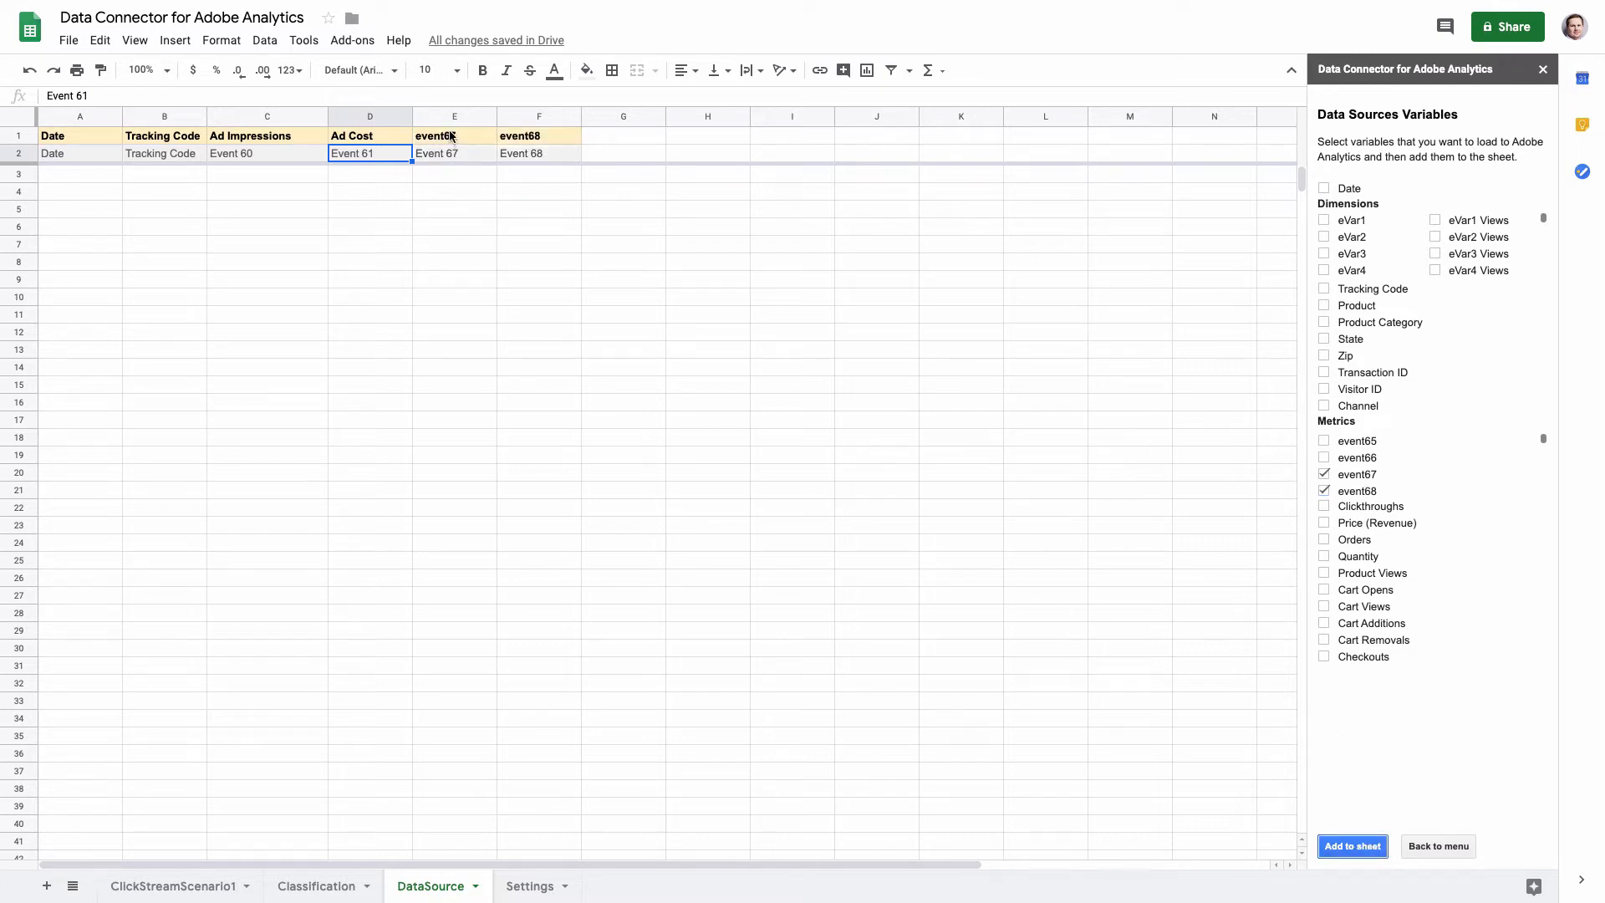
# - Rename the event67 header to "Emails Sent" and the event68 header to "Emails Opened"
pyautogui.click(450, 136)
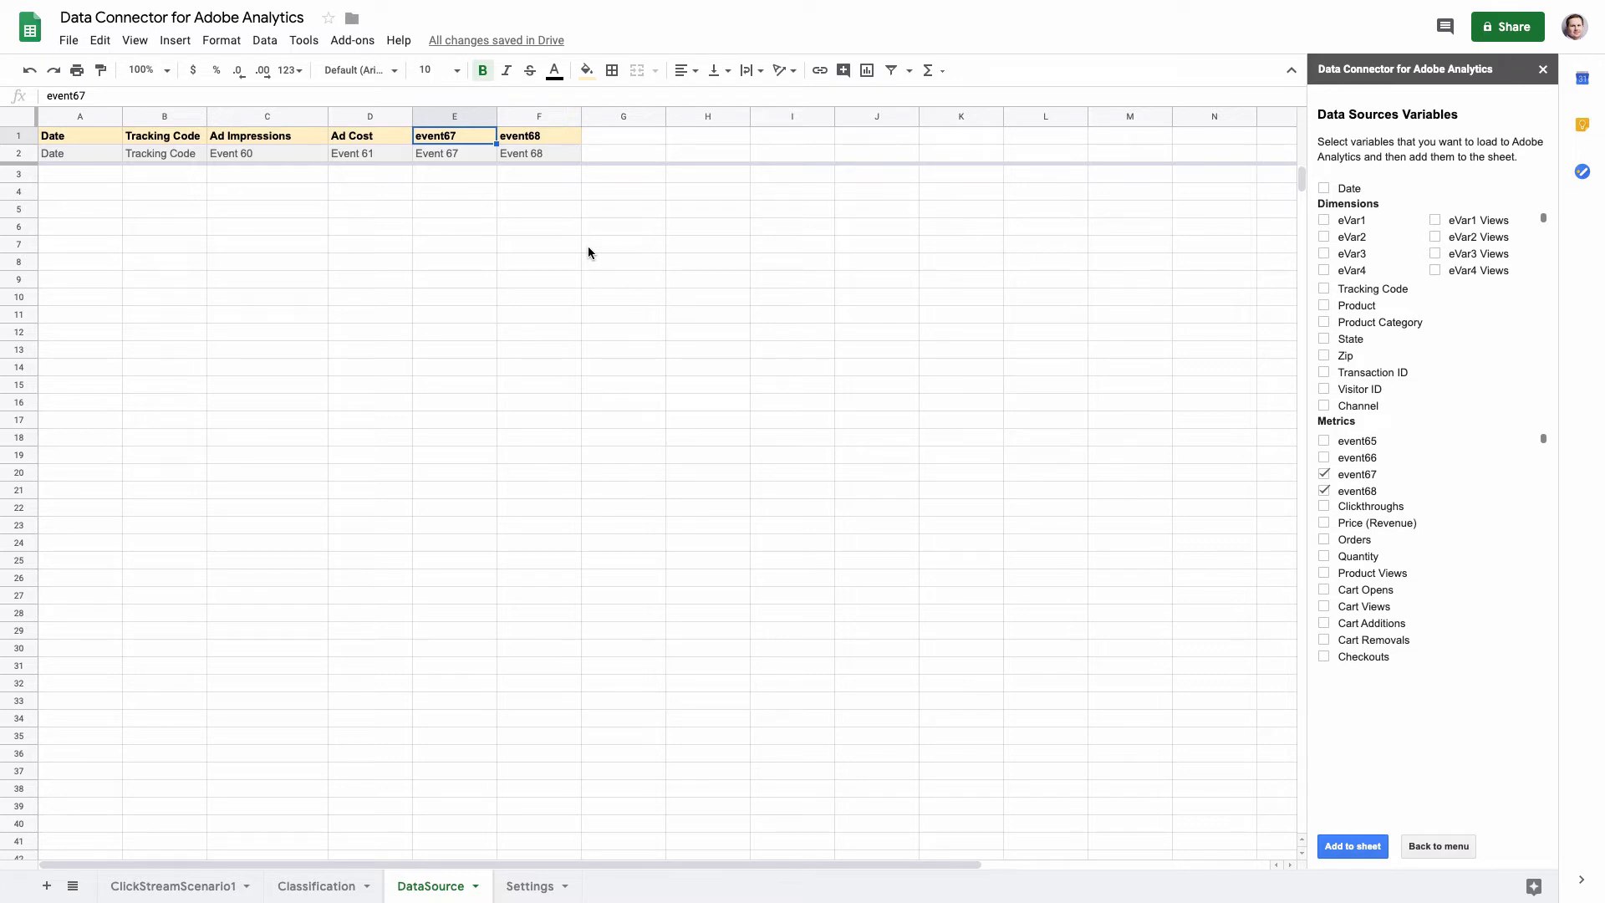
pyautogui.write('Emails Sent')
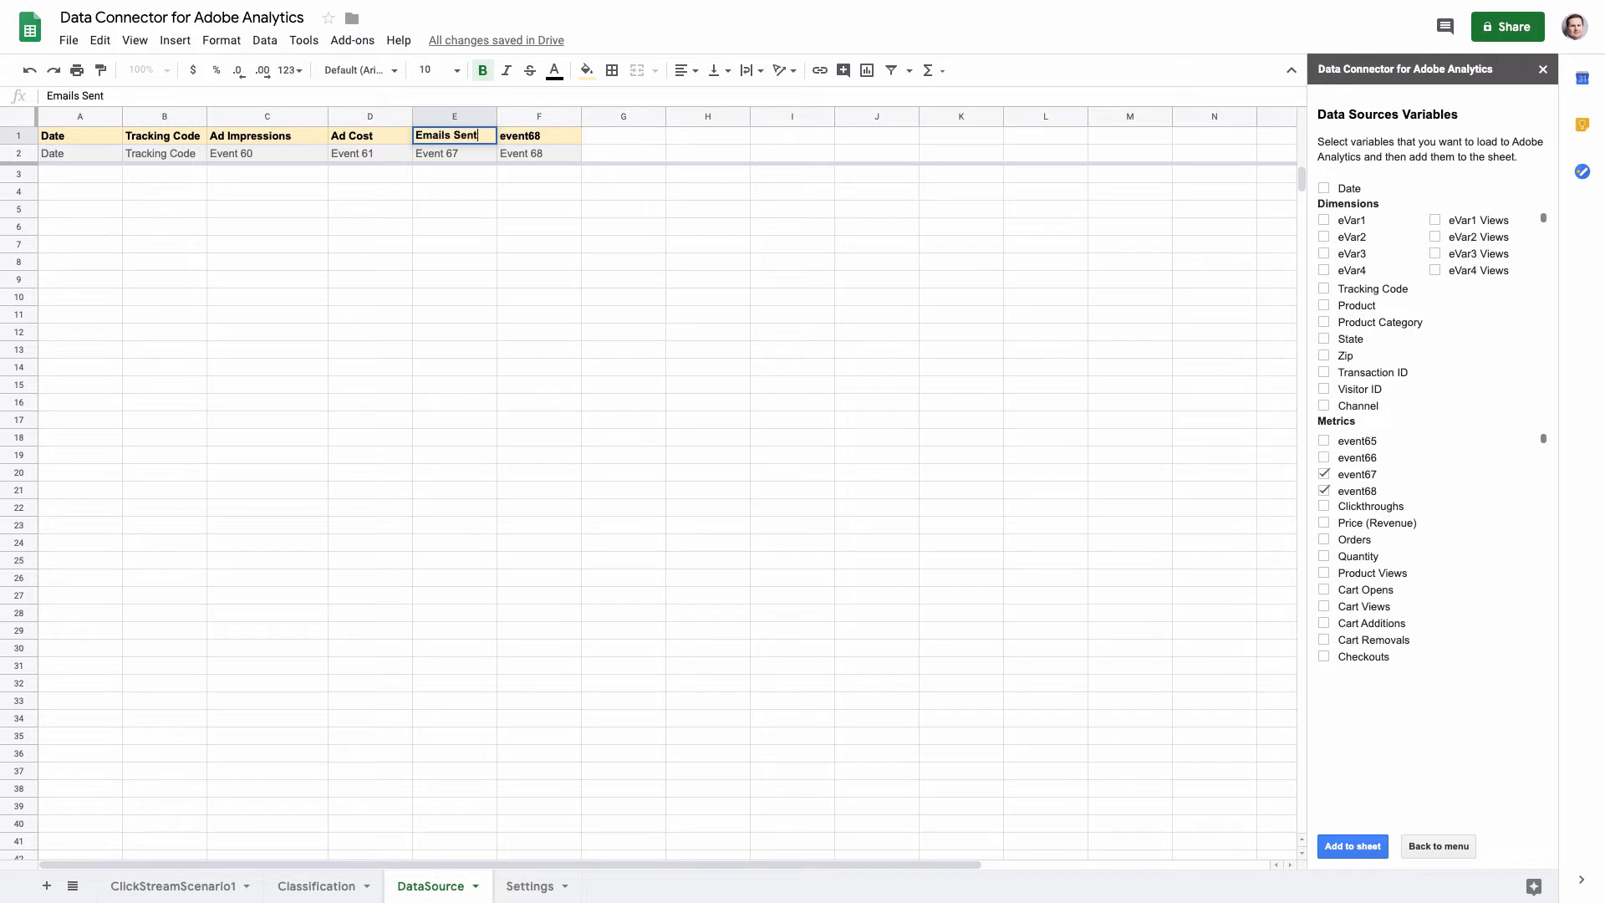
pyautogui.press('Tab')
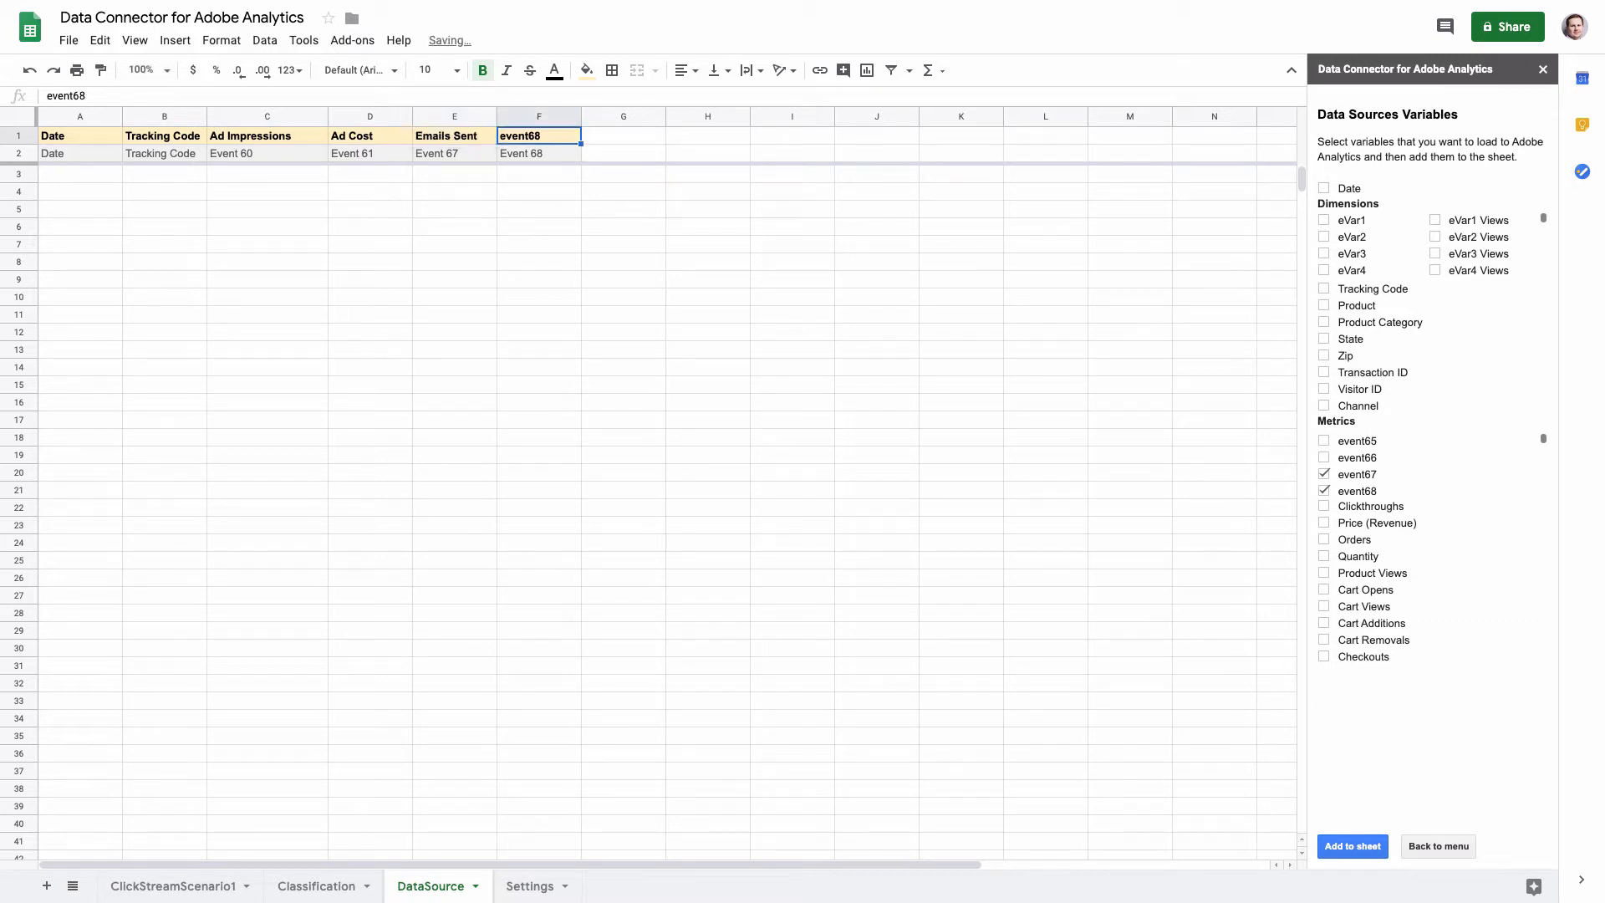
pyautogui.write('Emails ')
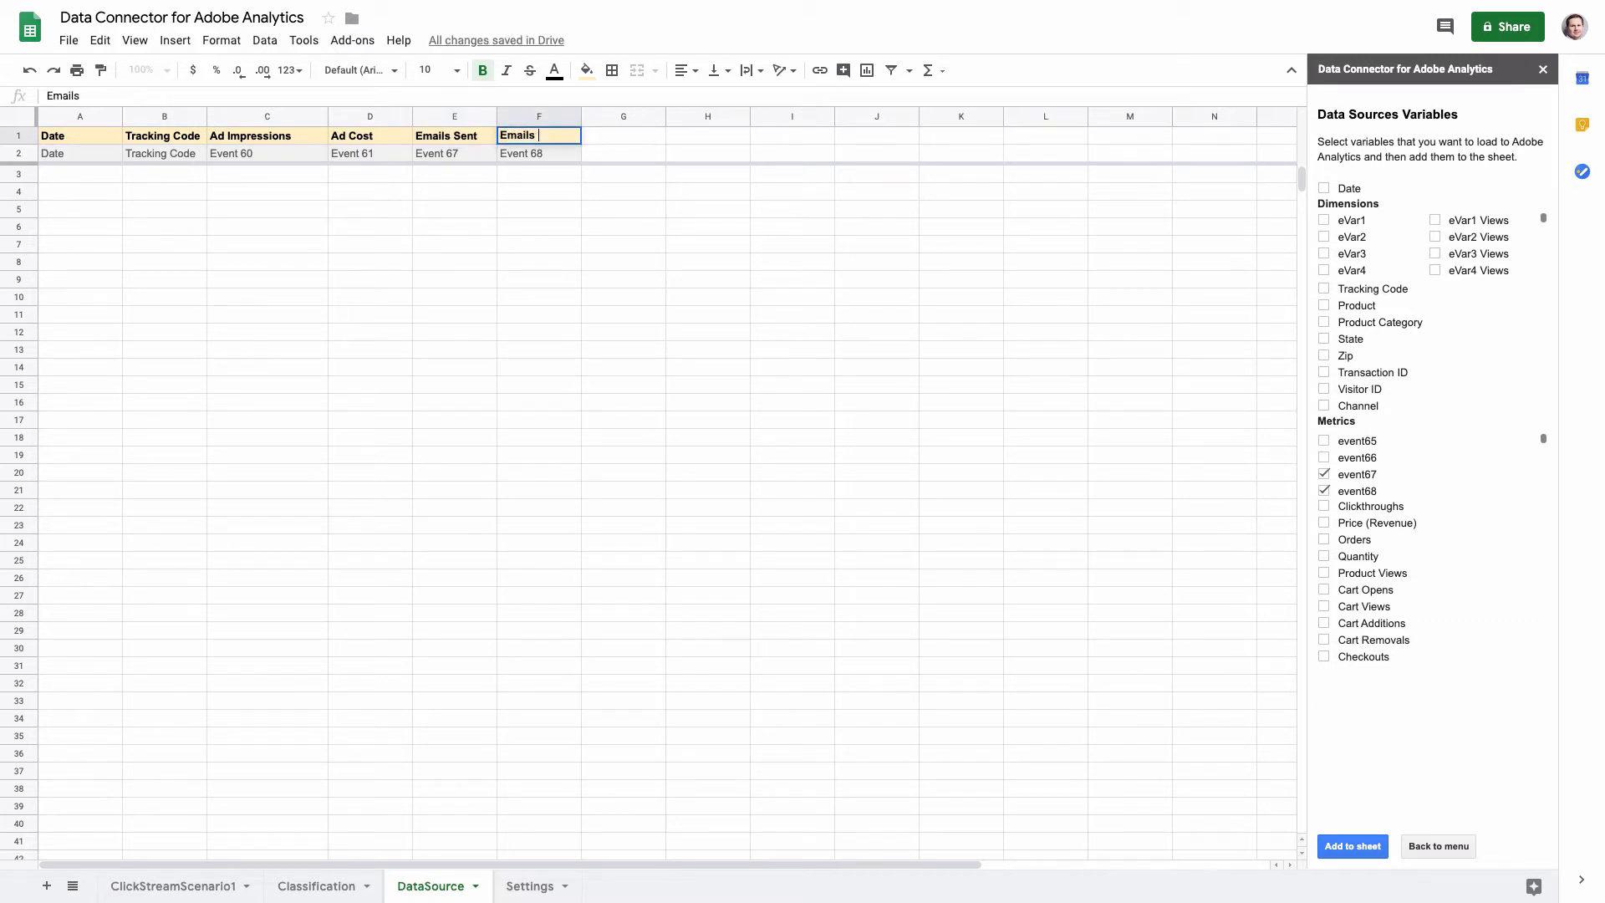
pyautogui.write('Opened')
pyautogui.press('Return')
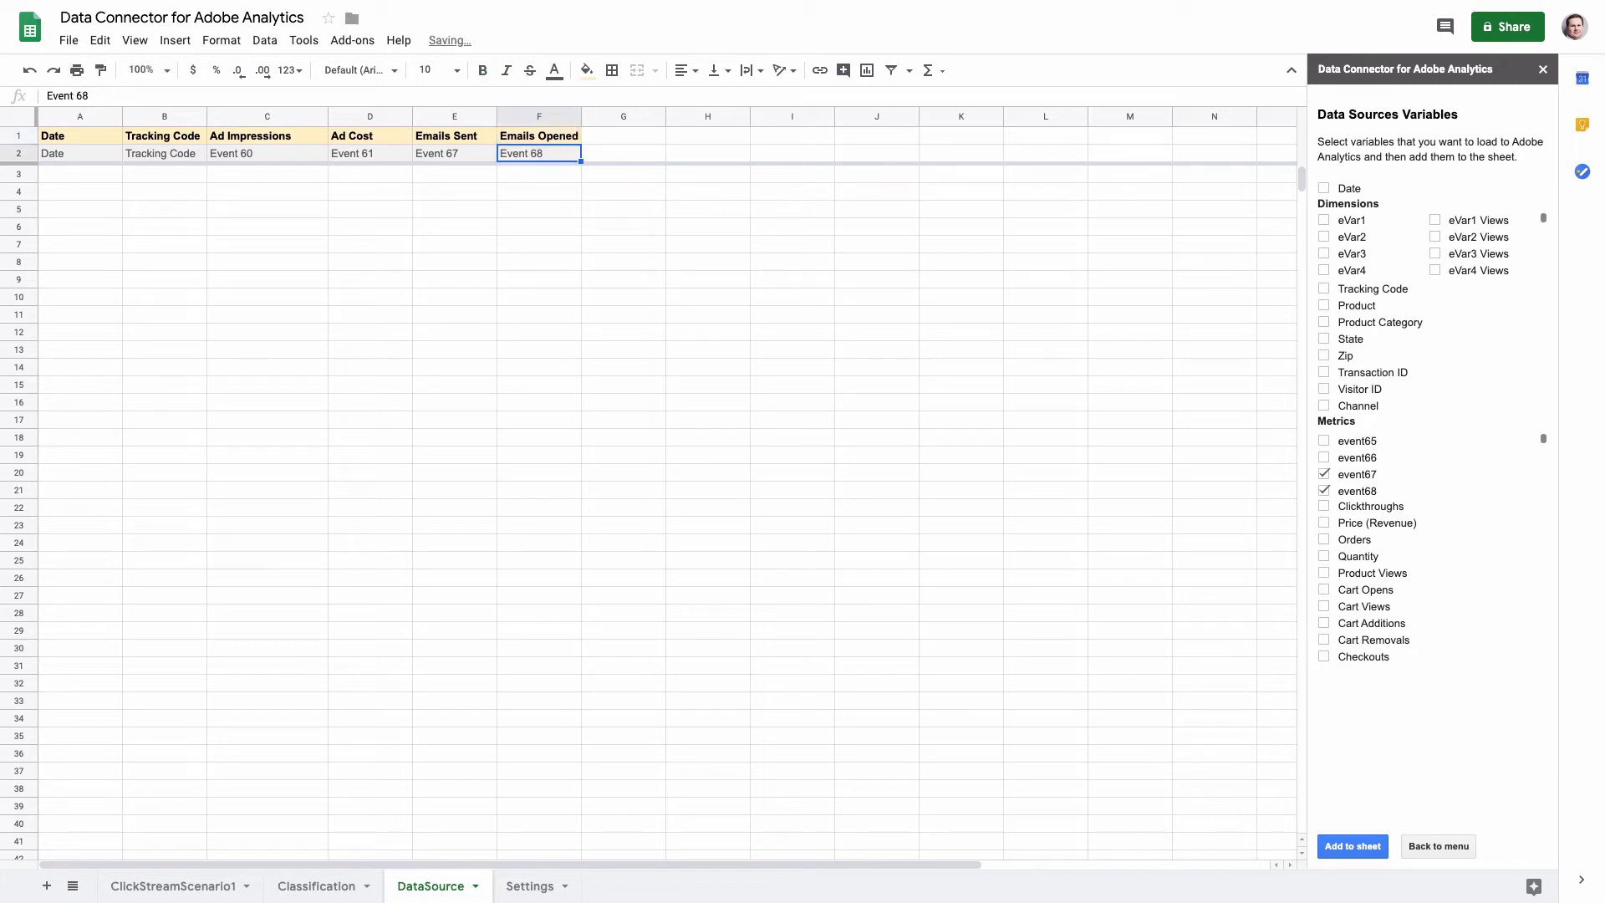
# - Fit the Emails Opened column to its header, widen the Date column to about double, and select cell A3
pyautogui.doubleClick(579, 117)
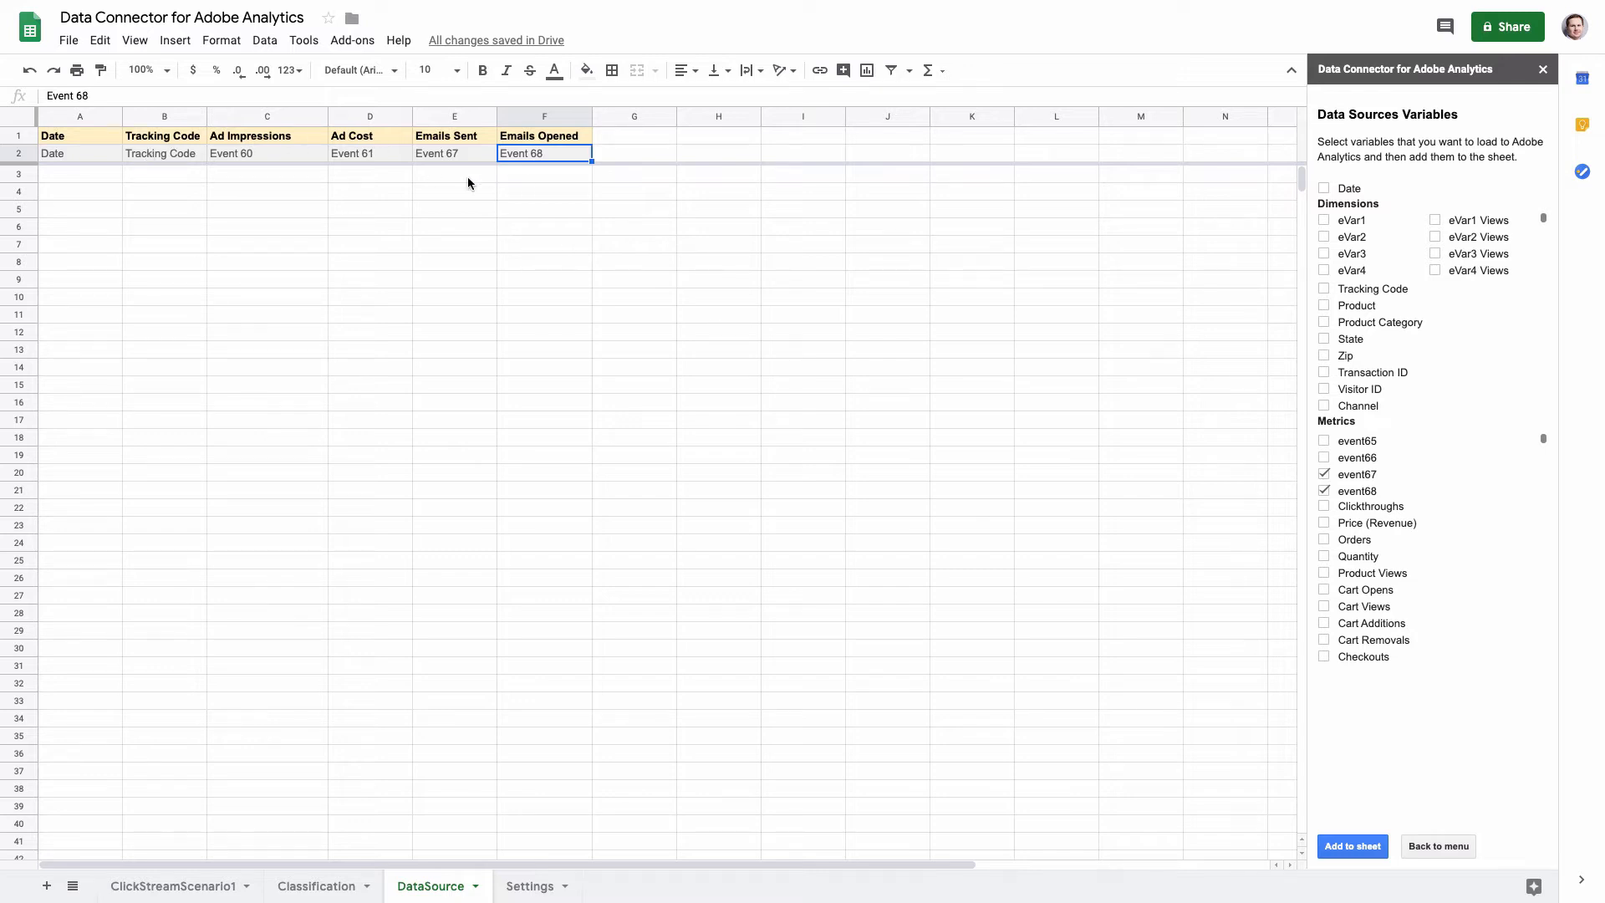
pyautogui.moveTo(122, 117); pyautogui.dragTo(212, 125)
pyautogui.click(154, 173)
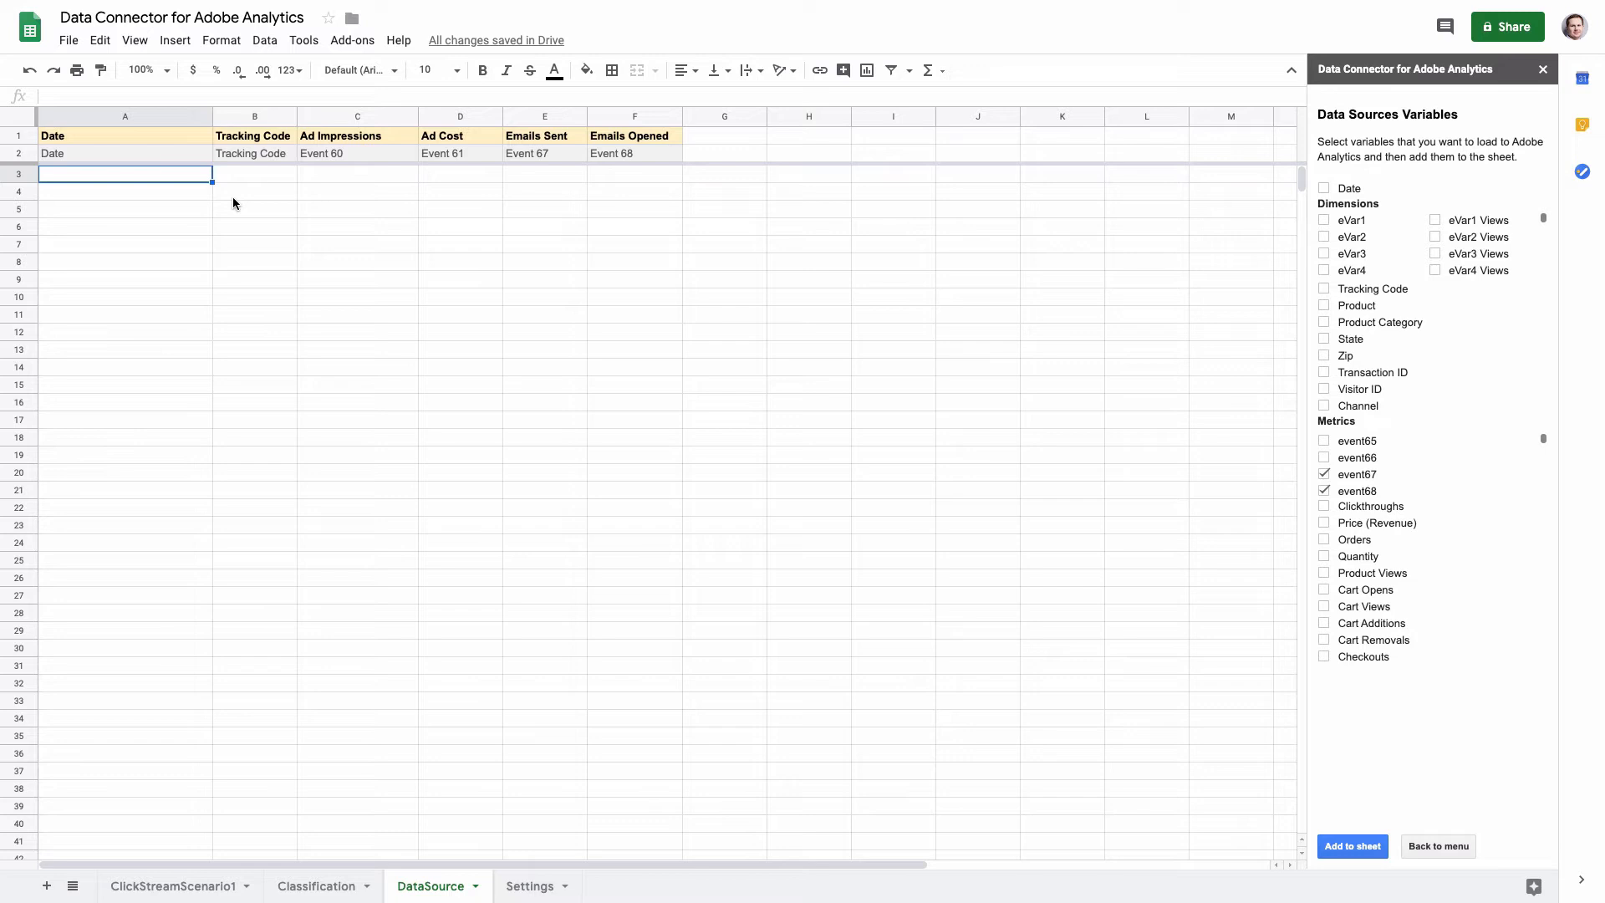
# - Enter the date 18/12/2019 and the tracking code "adwords" in row 3
pyautogui.write('18')
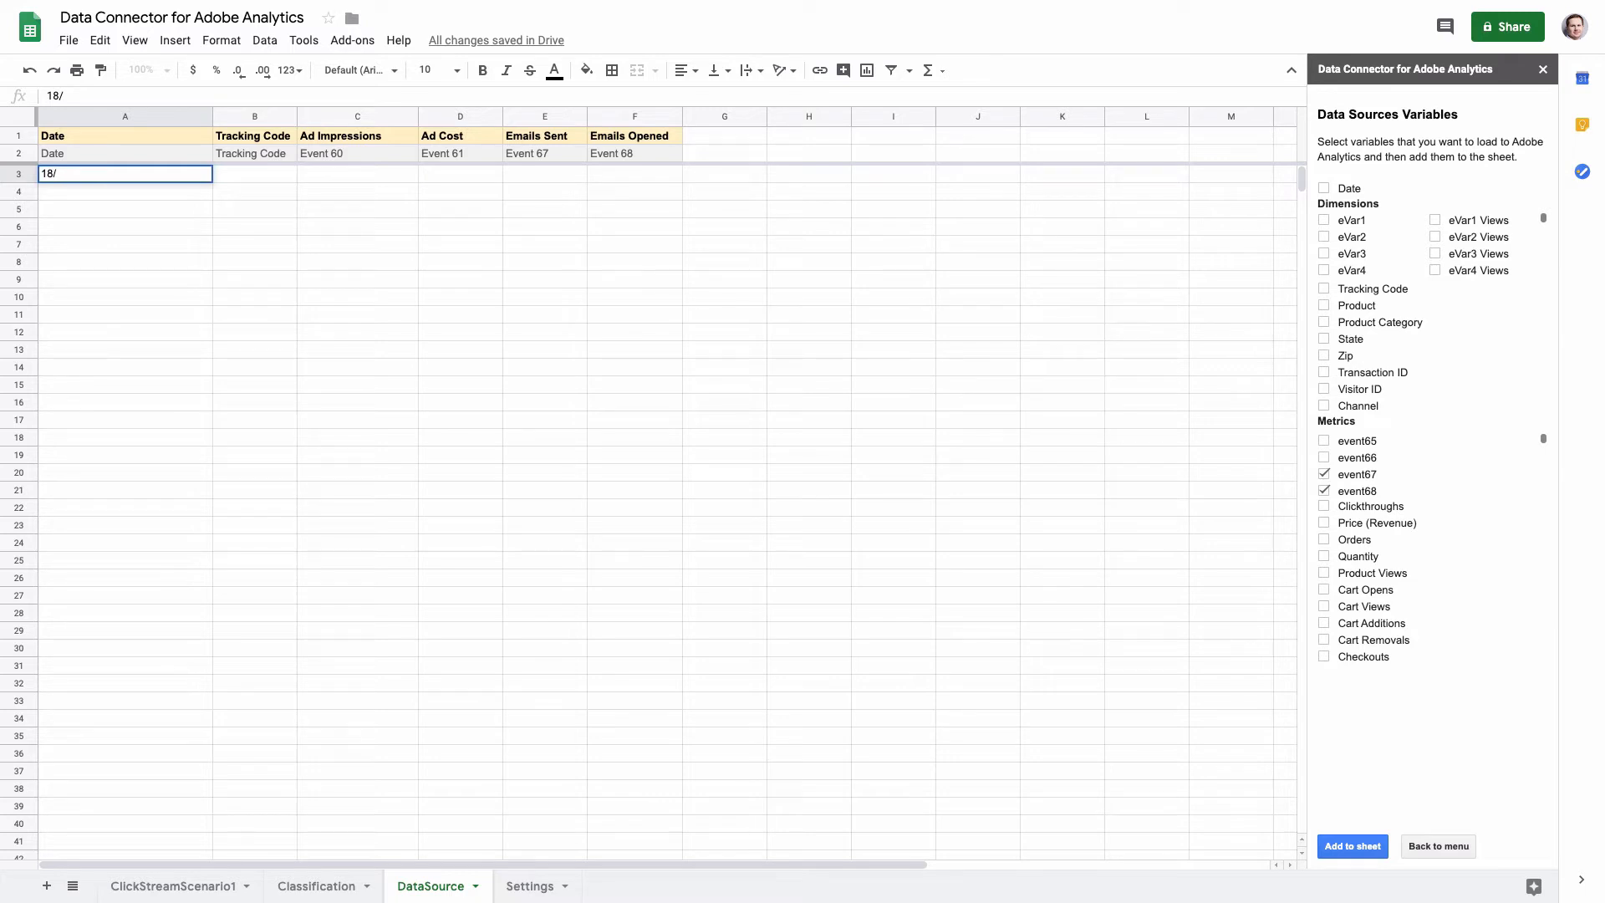
pyautogui.write('/12/2019')
pyautogui.moveTo(1347, 191)
pyautogui.click(260, 172)
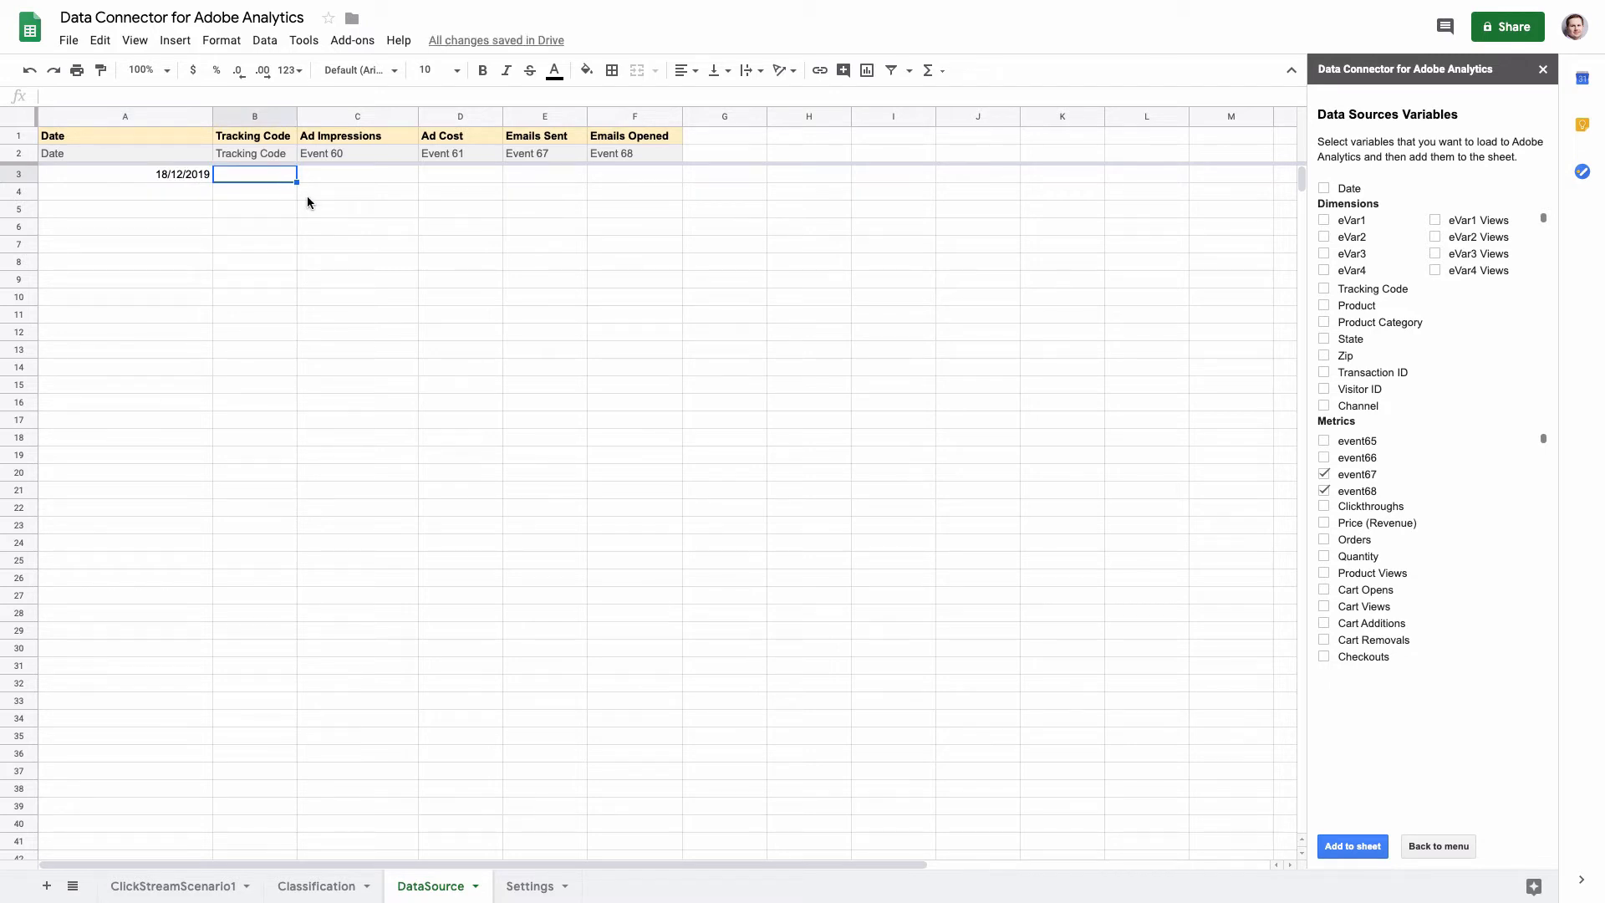
pyautogui.write('adwords')
pyautogui.press('Tab')
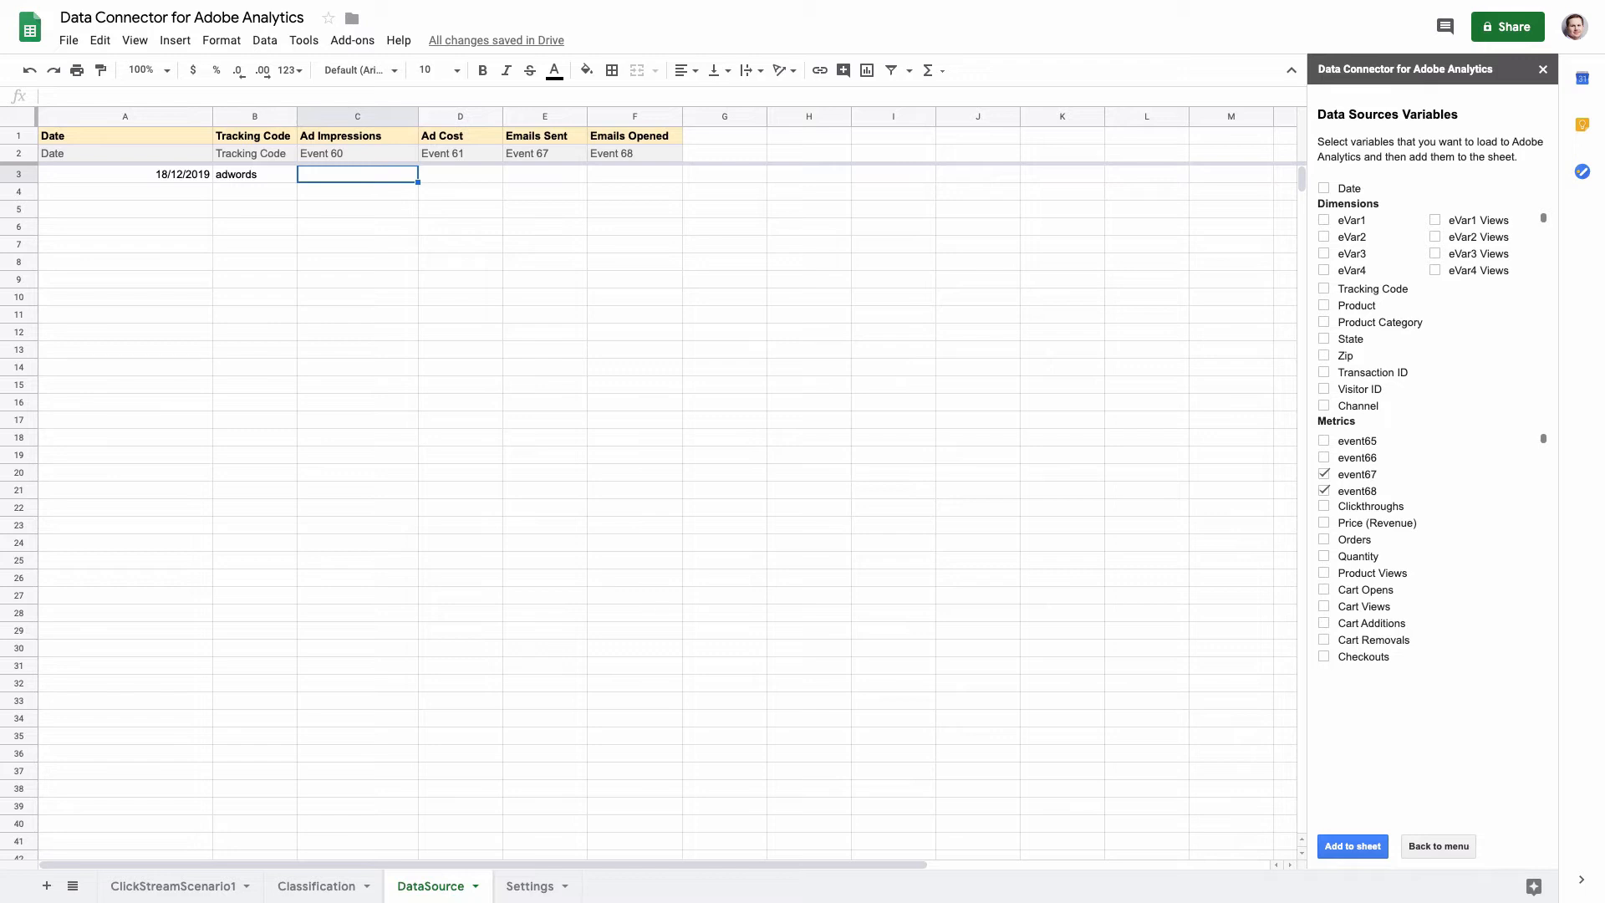
# - Fill row 3's metrics with 1000 Ad Impressions, 50 Ad Cost, 0 Emails Sent and 0 Emails Opened
pyautogui.write('1000')
pyautogui.press('Tab')
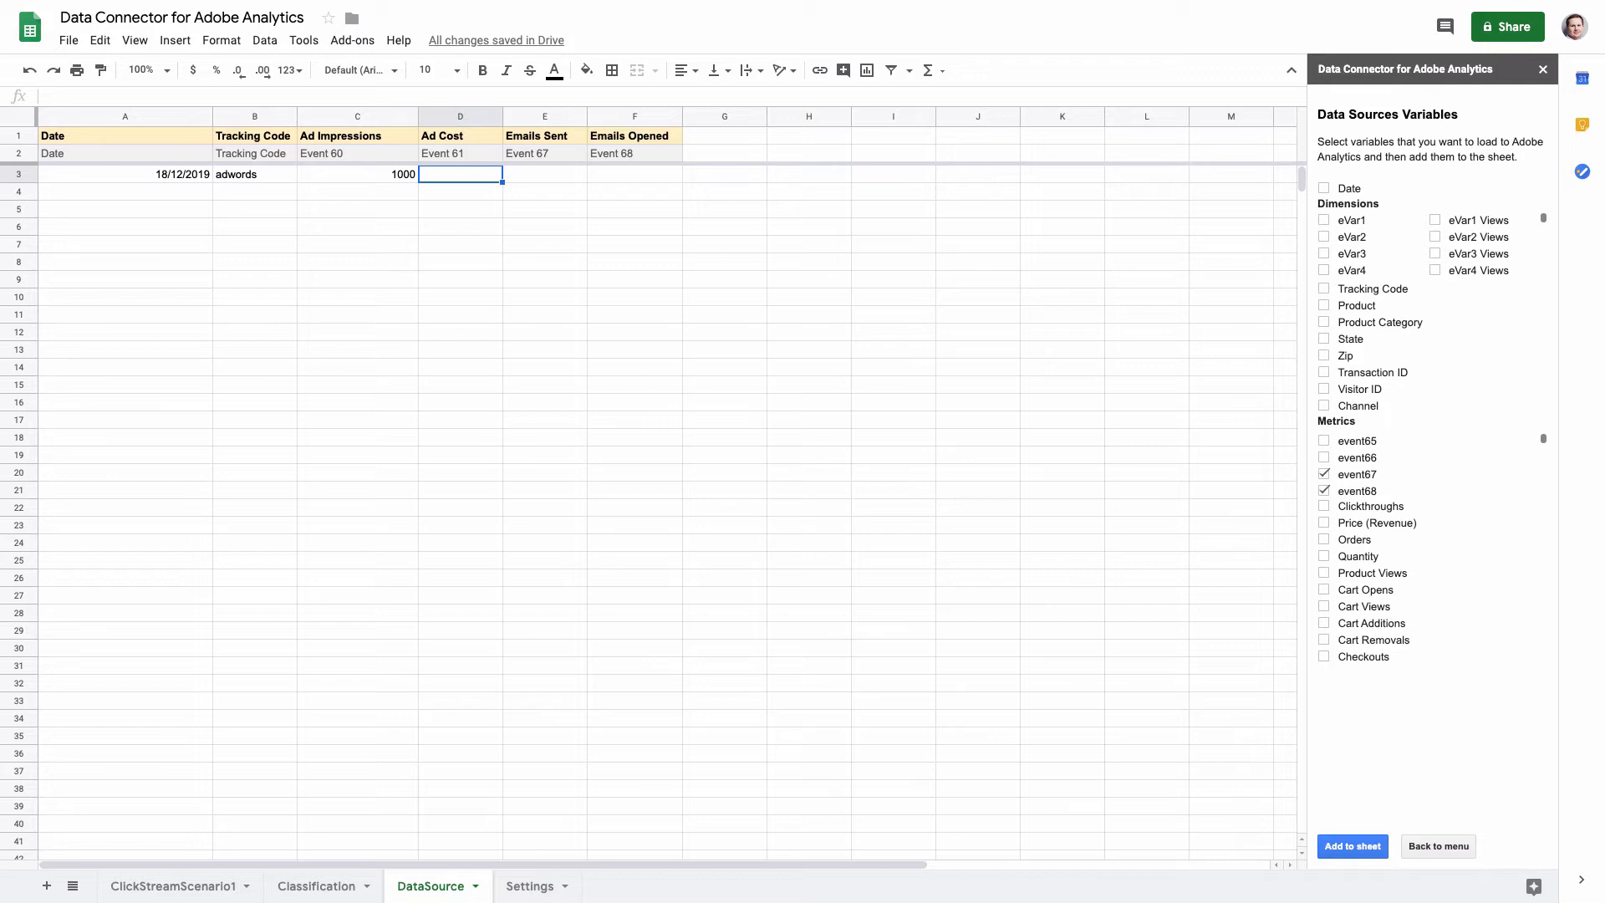
pyautogui.write('50')
pyautogui.press('Tab')
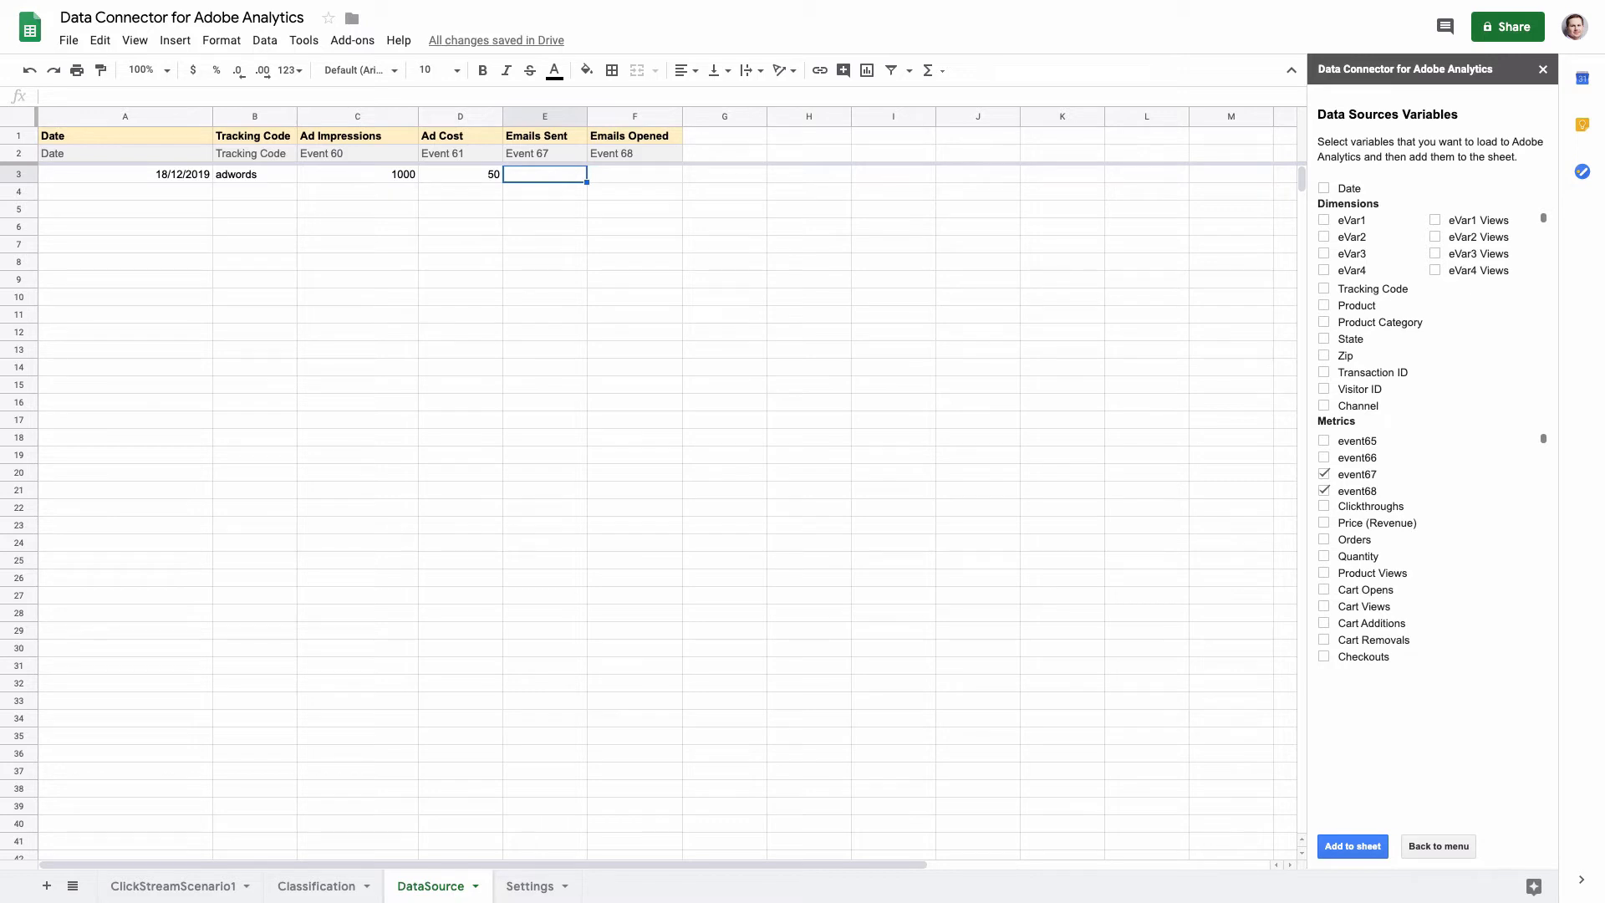
pyautogui.write('0')
pyautogui.press('Tab')
pyautogui.write('0')
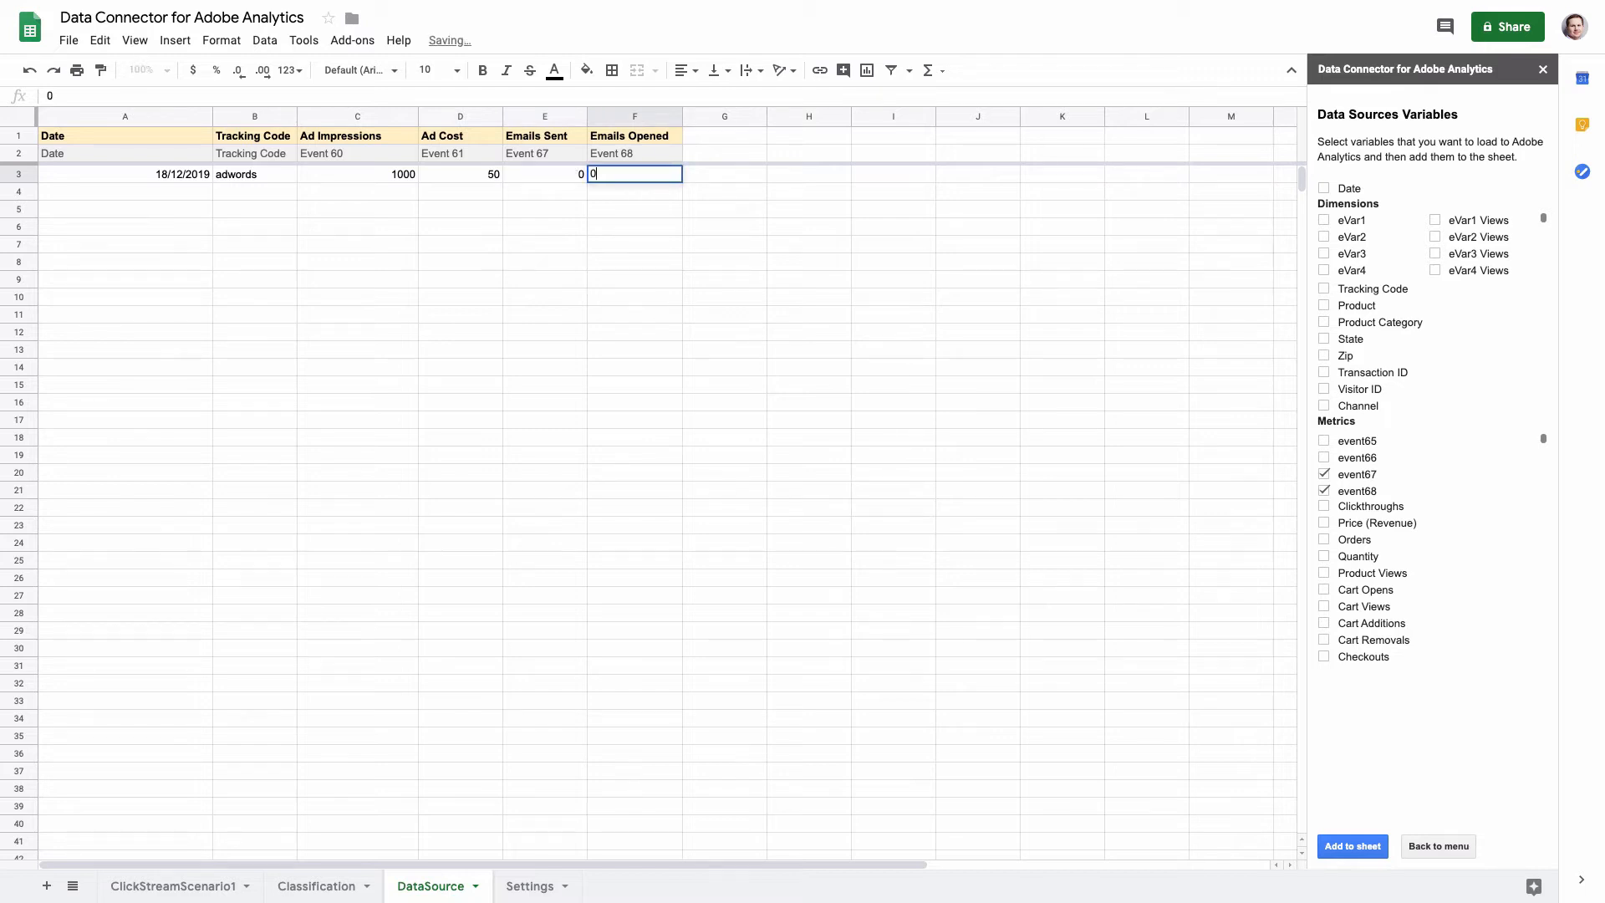
pyautogui.press('Return')
# - Duplicate the adwords row, cells A3 to F3, into row 4
pyautogui.press('Left')
pyautogui.press('Left')
pyautogui.press('Left')
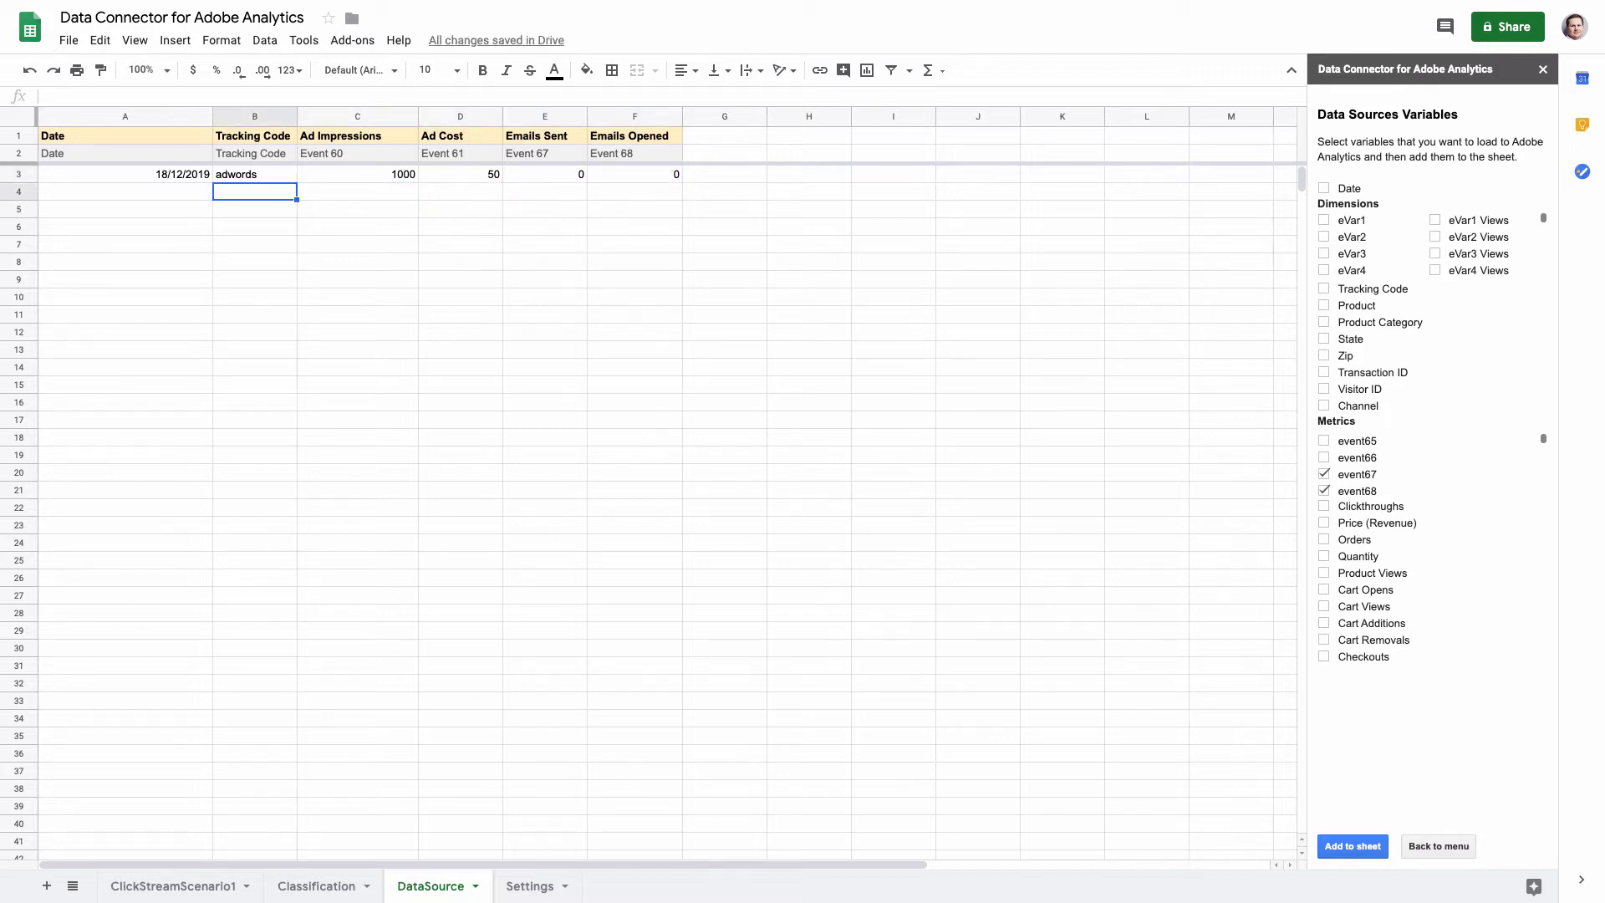
pyautogui.press('Left')
pyautogui.press('Up')
pyautogui.hotkey('shift', 'Right')
pyautogui.hotkey('shift', 'Right')
pyautogui.hotkey('shift', 'Right')
pyautogui.hotkey('shift', 'Right')
pyautogui.hotkey('shift', 'Right')
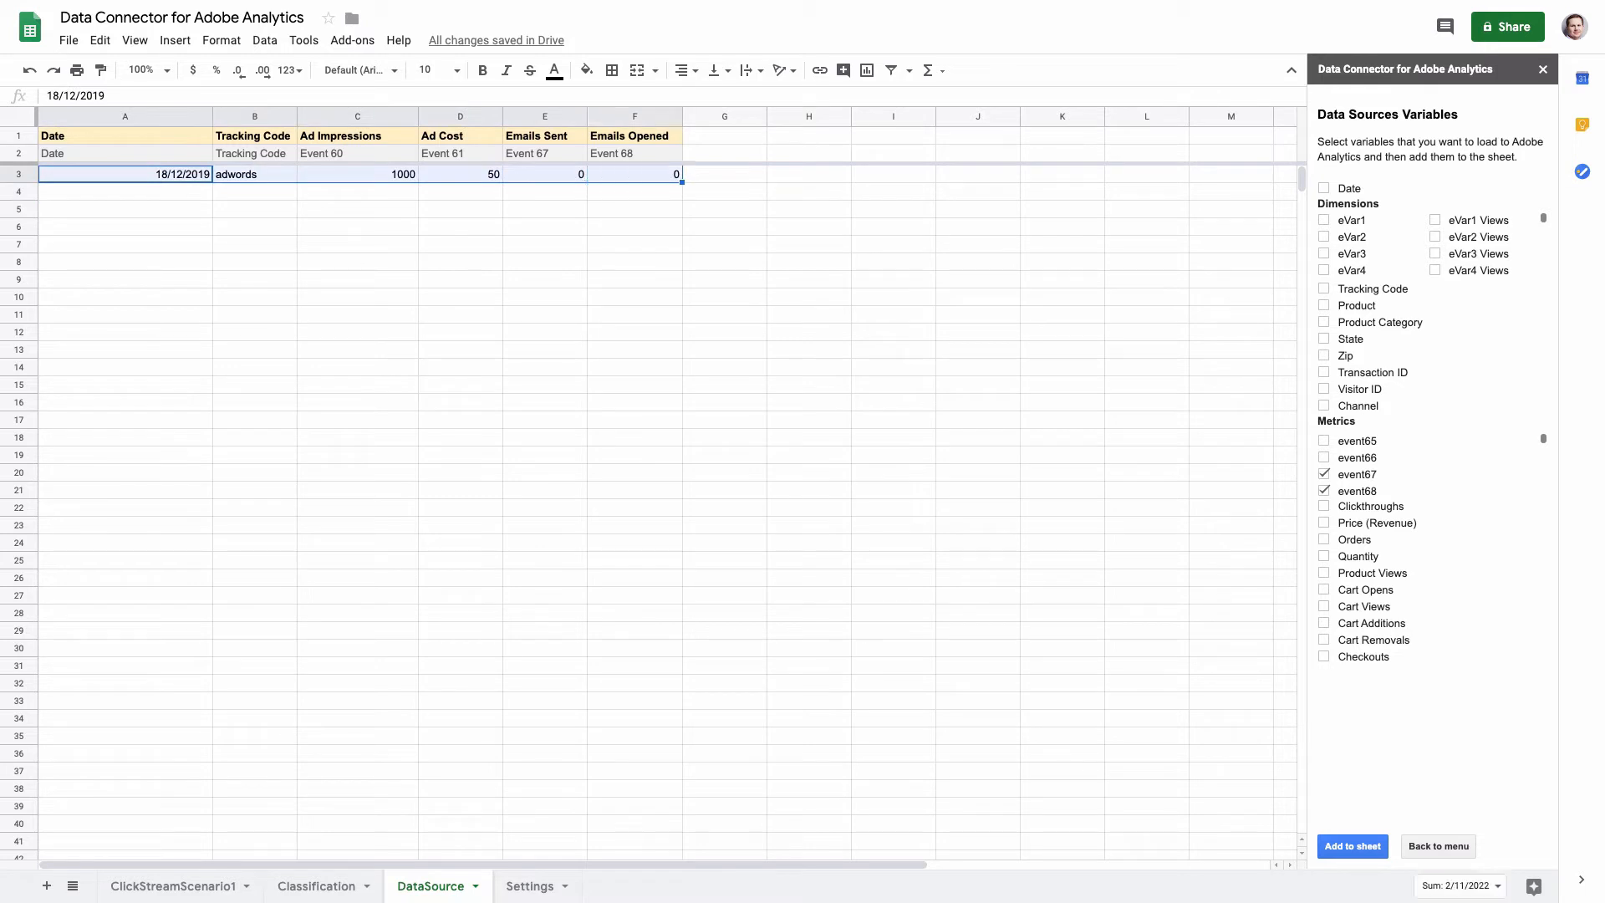
pyautogui.click(202, 190)
pyautogui.write('18/12/2019\tadwords\t1000\t50\t0\t0')
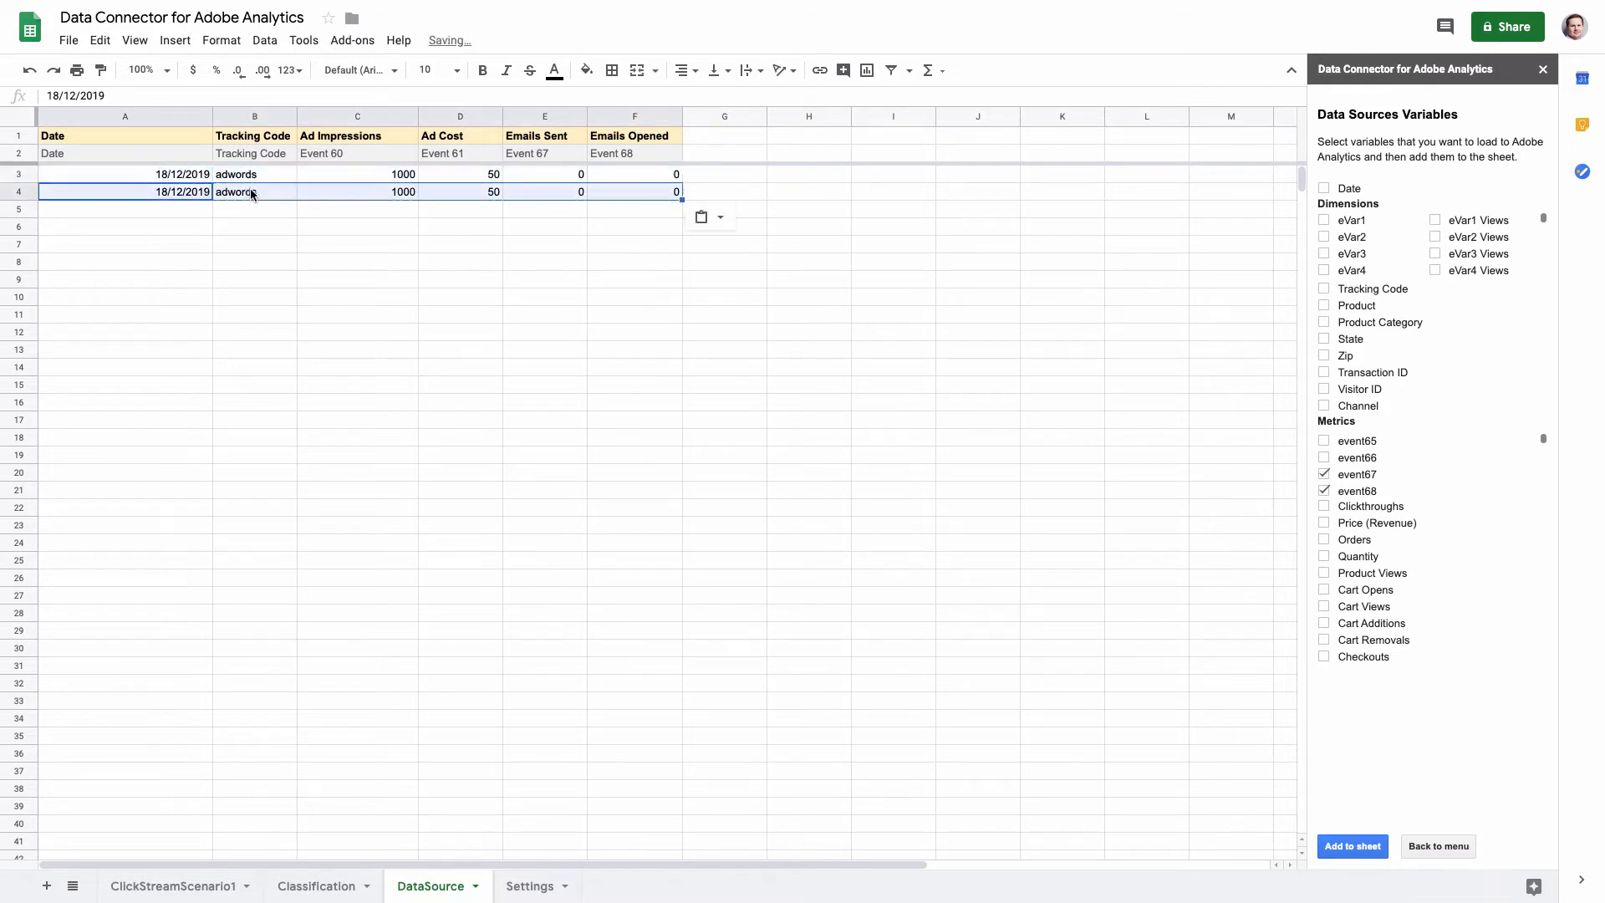
# - Change the tracking code in row 4 to "email" and check it against the keys on the Classification sheet
pyautogui.click(253, 192)
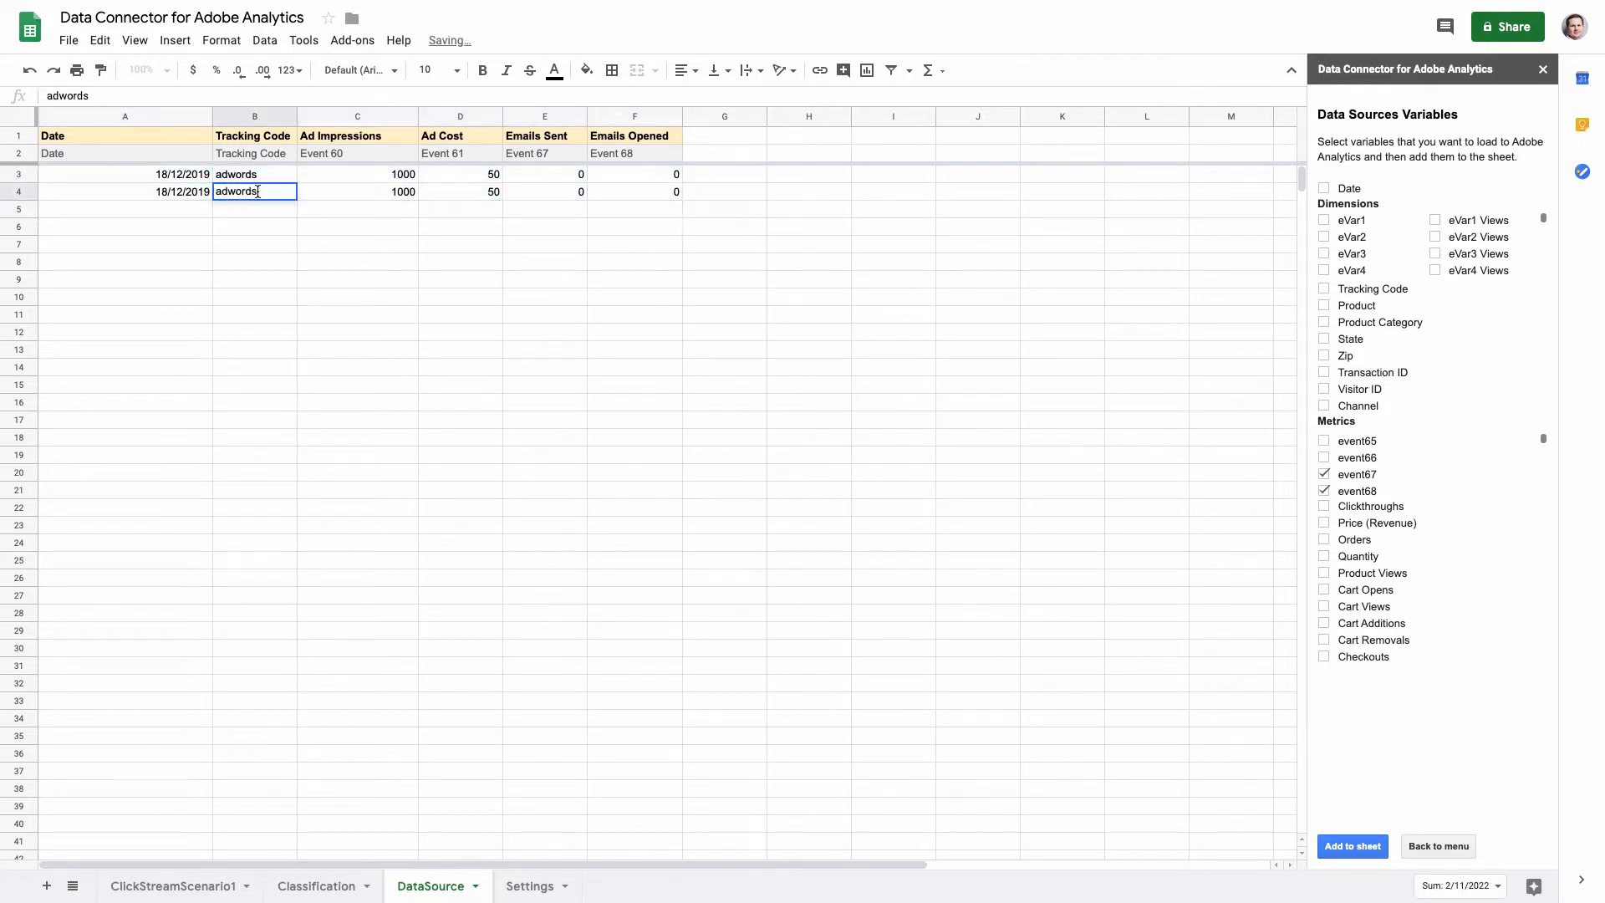
pyautogui.doubleClick(252, 193)
pyautogui.write('email')
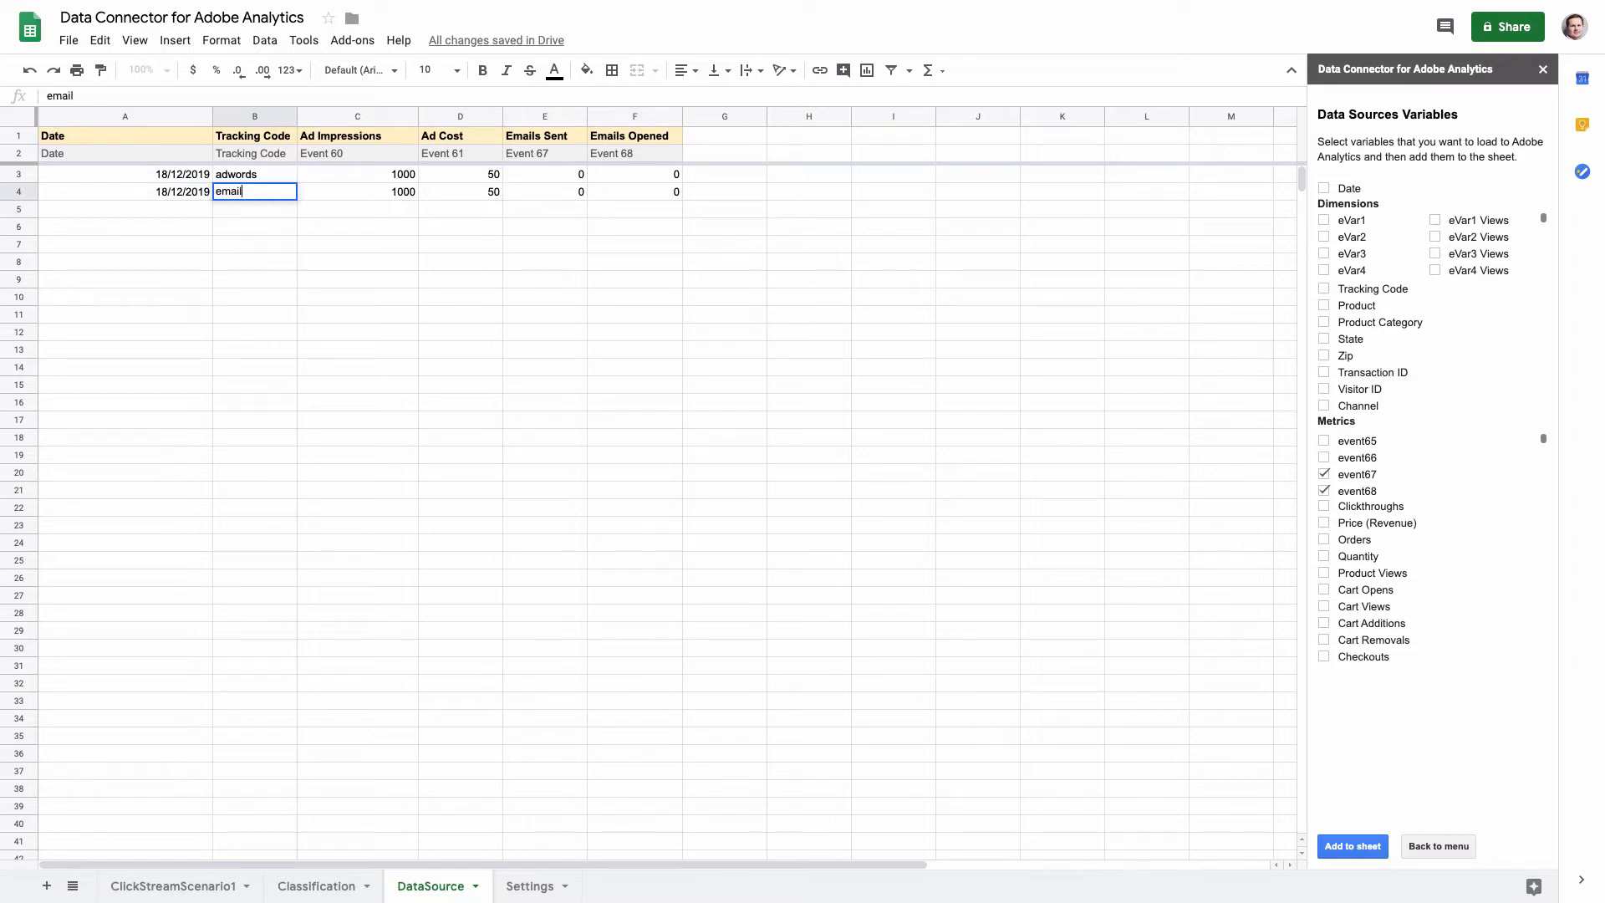
pyautogui.press('Return')
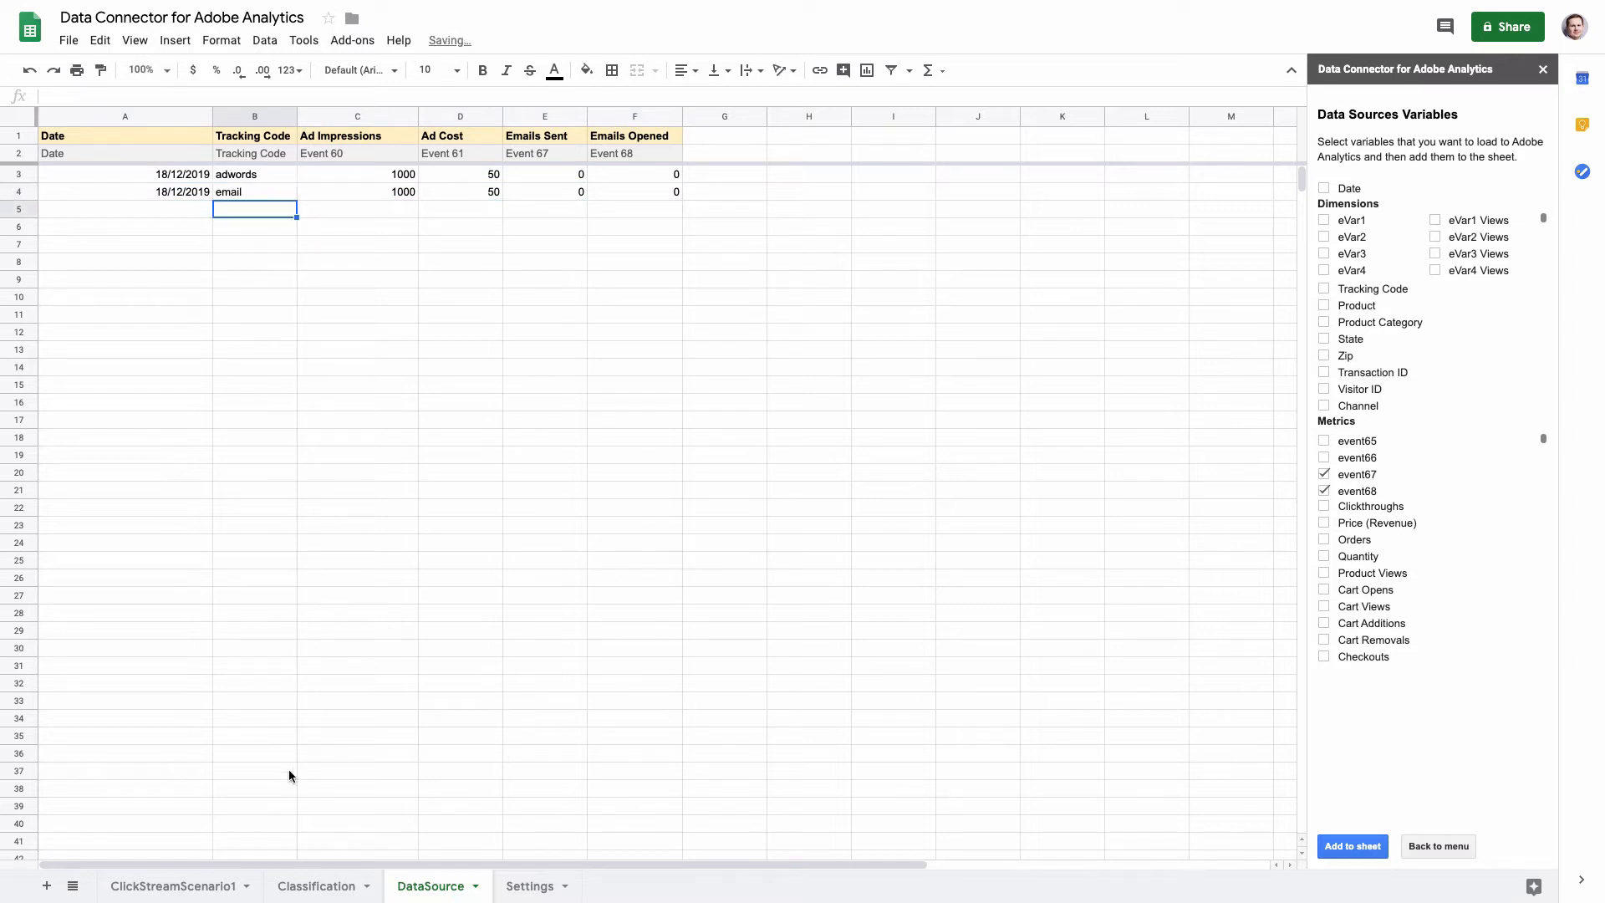
pyautogui.click(315, 884)
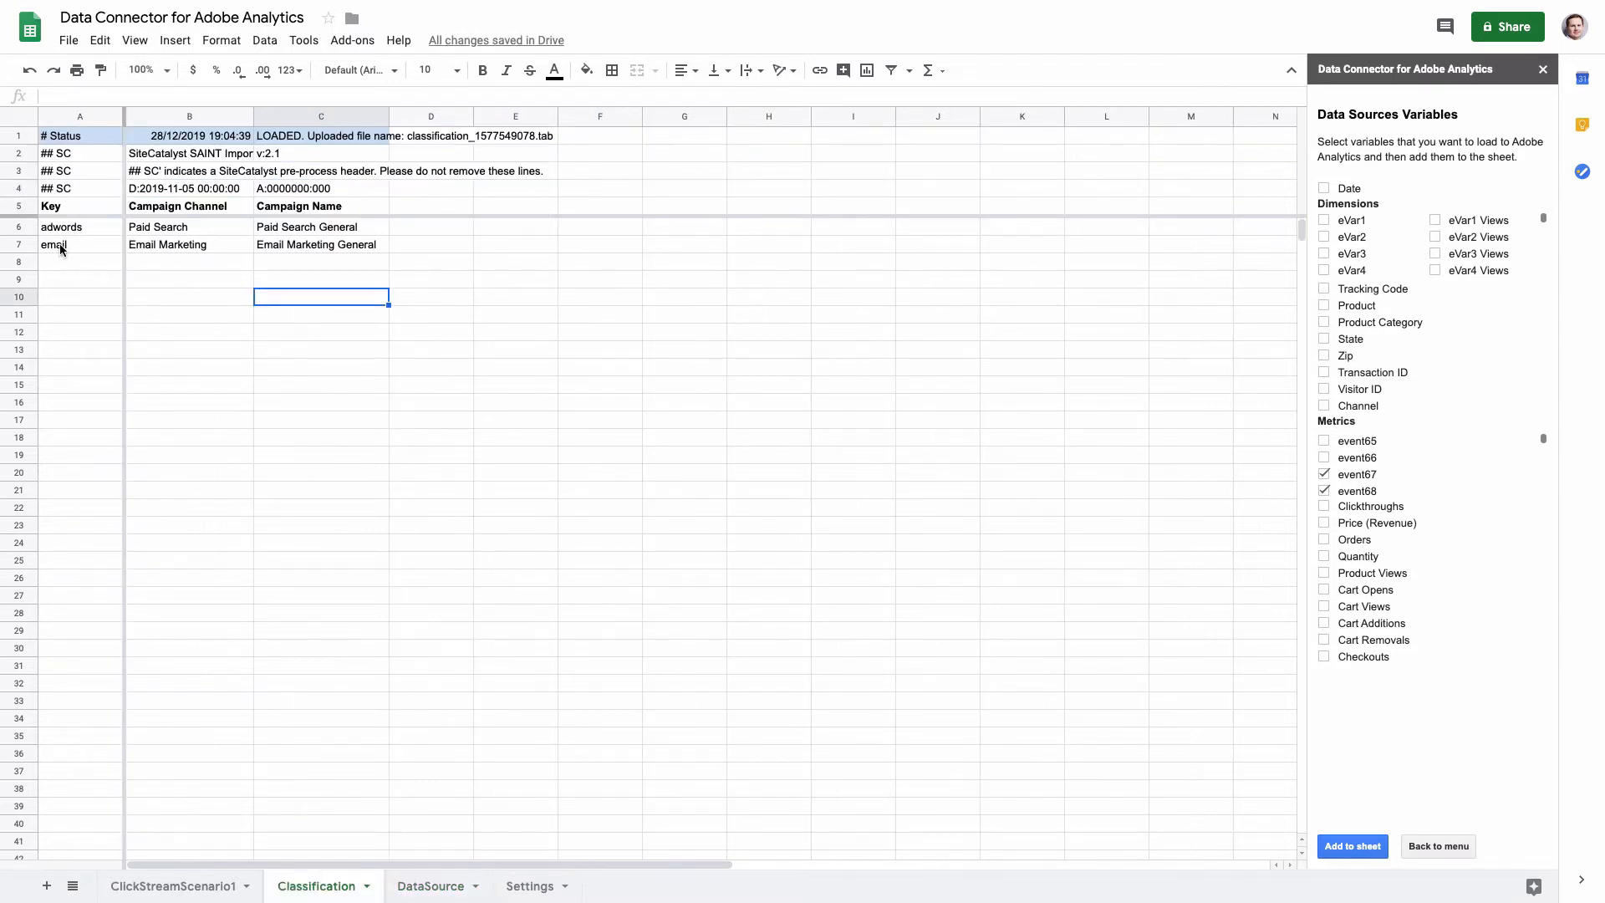
pyautogui.click(432, 888)
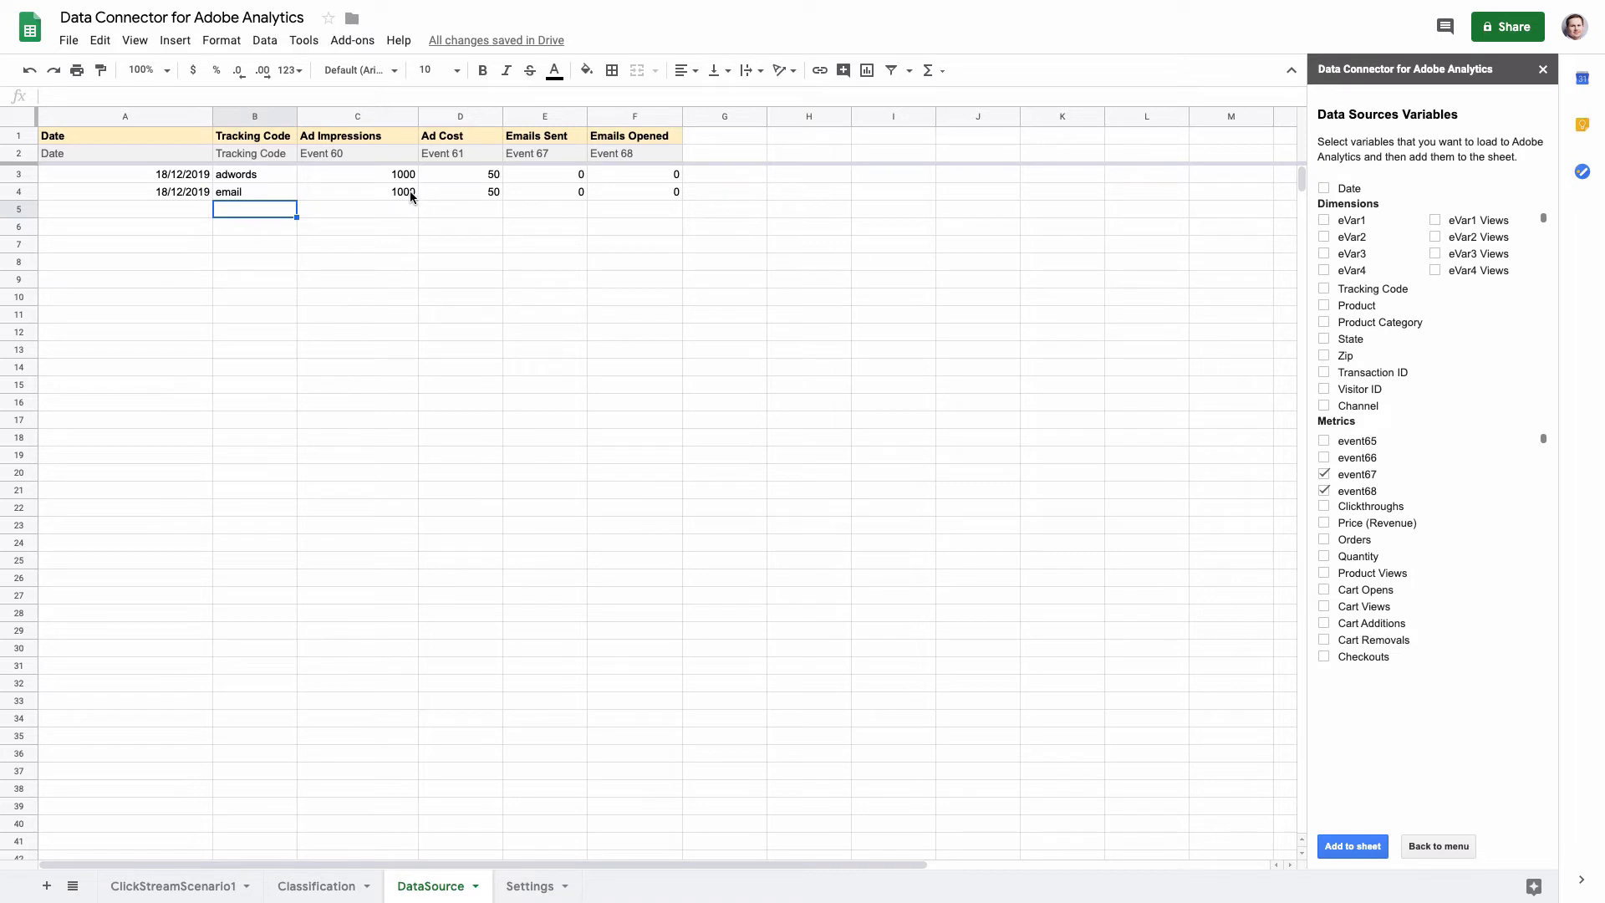
# - Set both Ad Impressions and Ad Cost to 0 in row 4 of the DataSource sheet
pyautogui.click(365, 193)
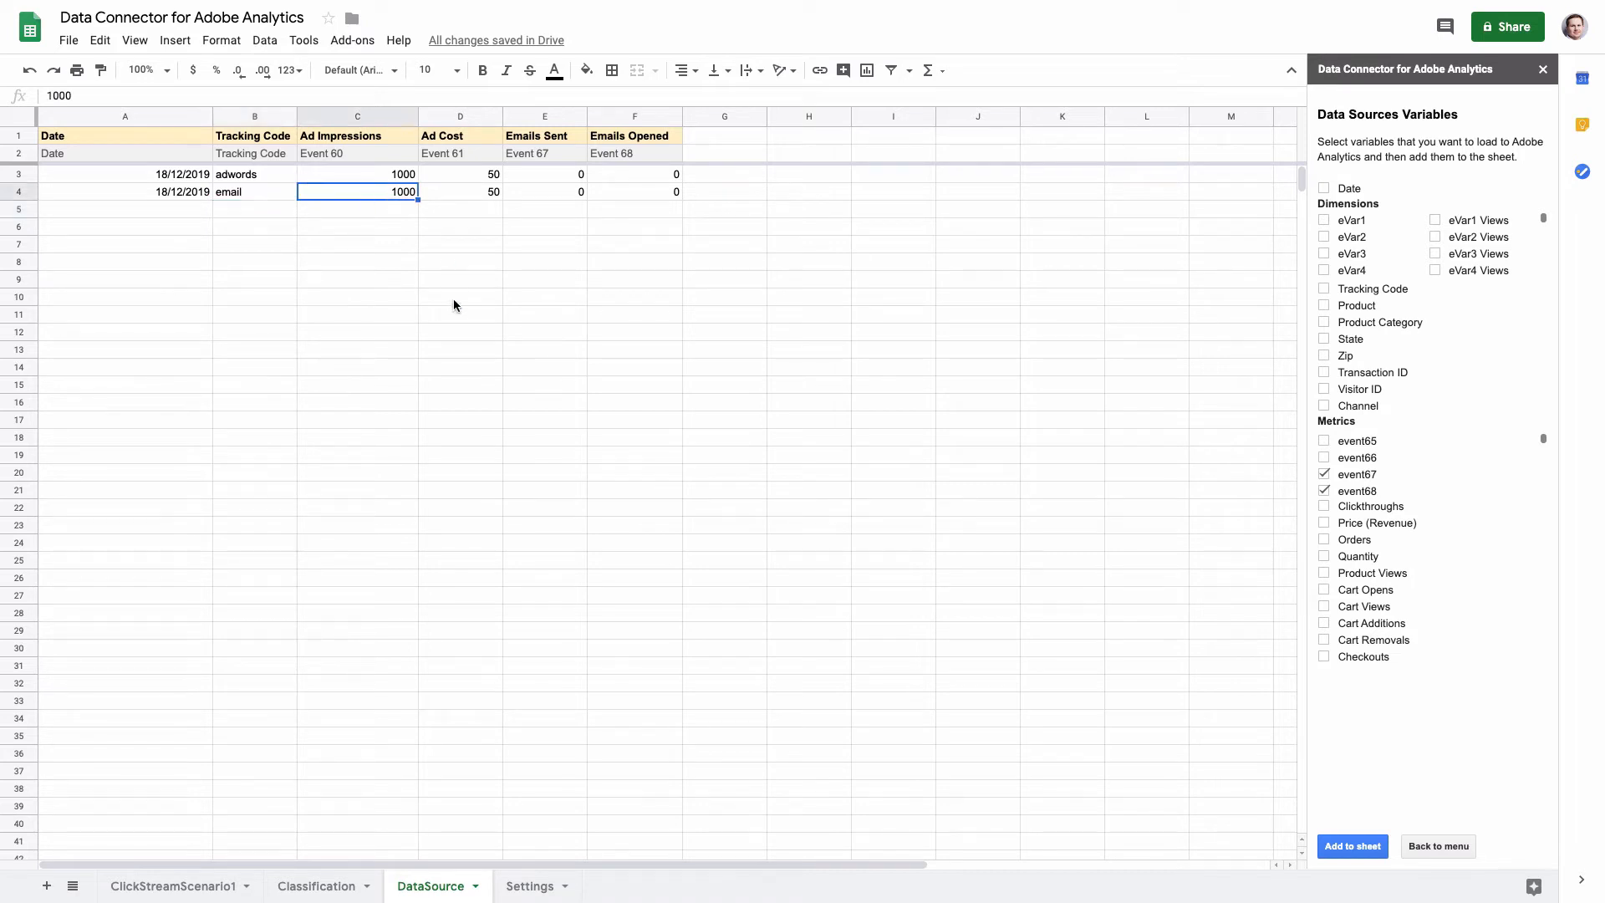
pyautogui.hotkey('shift', 'Right')
pyautogui.press('Left')
pyautogui.press('Right')
pyautogui.press('Right')
pyautogui.press('Left')
pyautogui.write('0')
pyautogui.press('Tab')
pyautogui.write('0')
pyautogui.press('Tab')
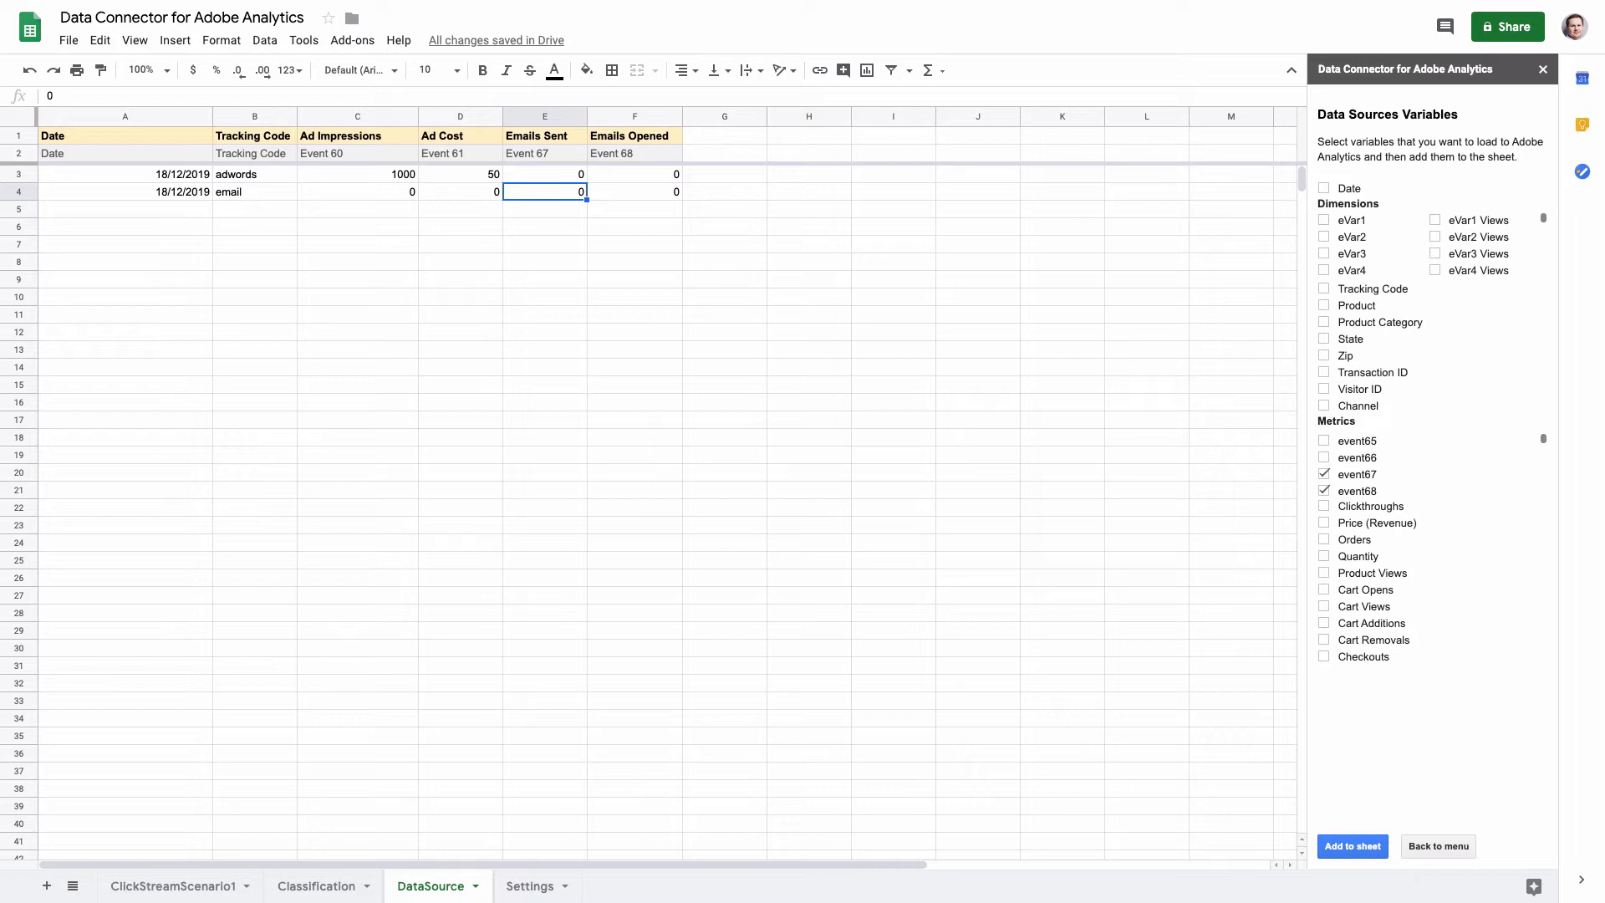
# - Set Emails Sent to 10000 and Emails Opened to 8500 in row 4
pyautogui.write('10000')
pyautogui.press('Tab')
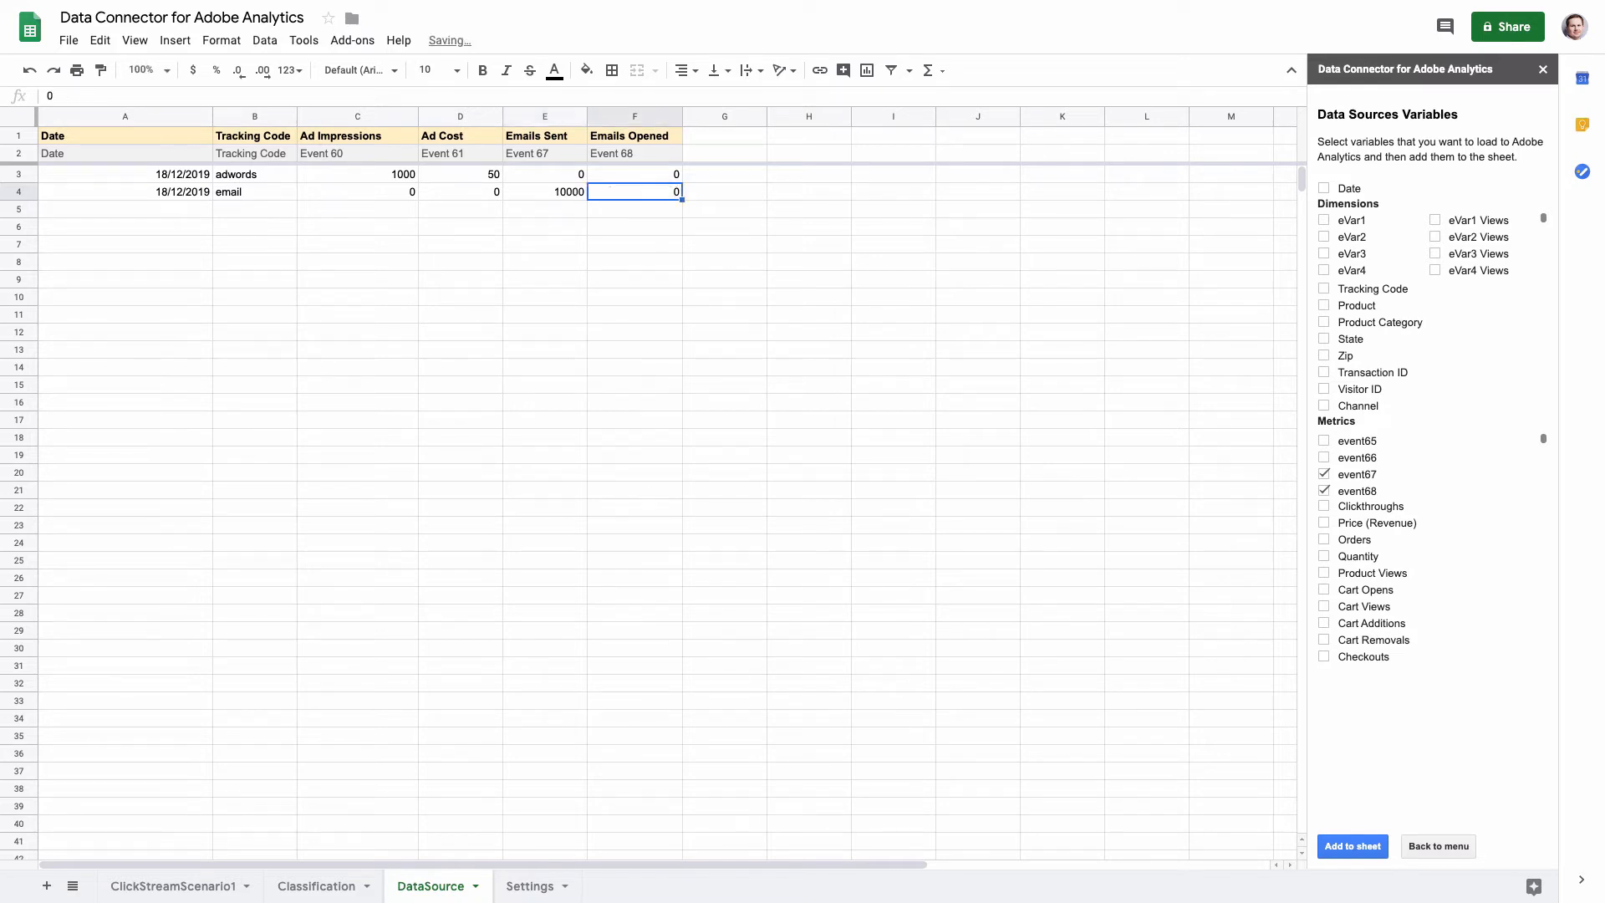
pyautogui.write('8500')
pyautogui.press('Return')
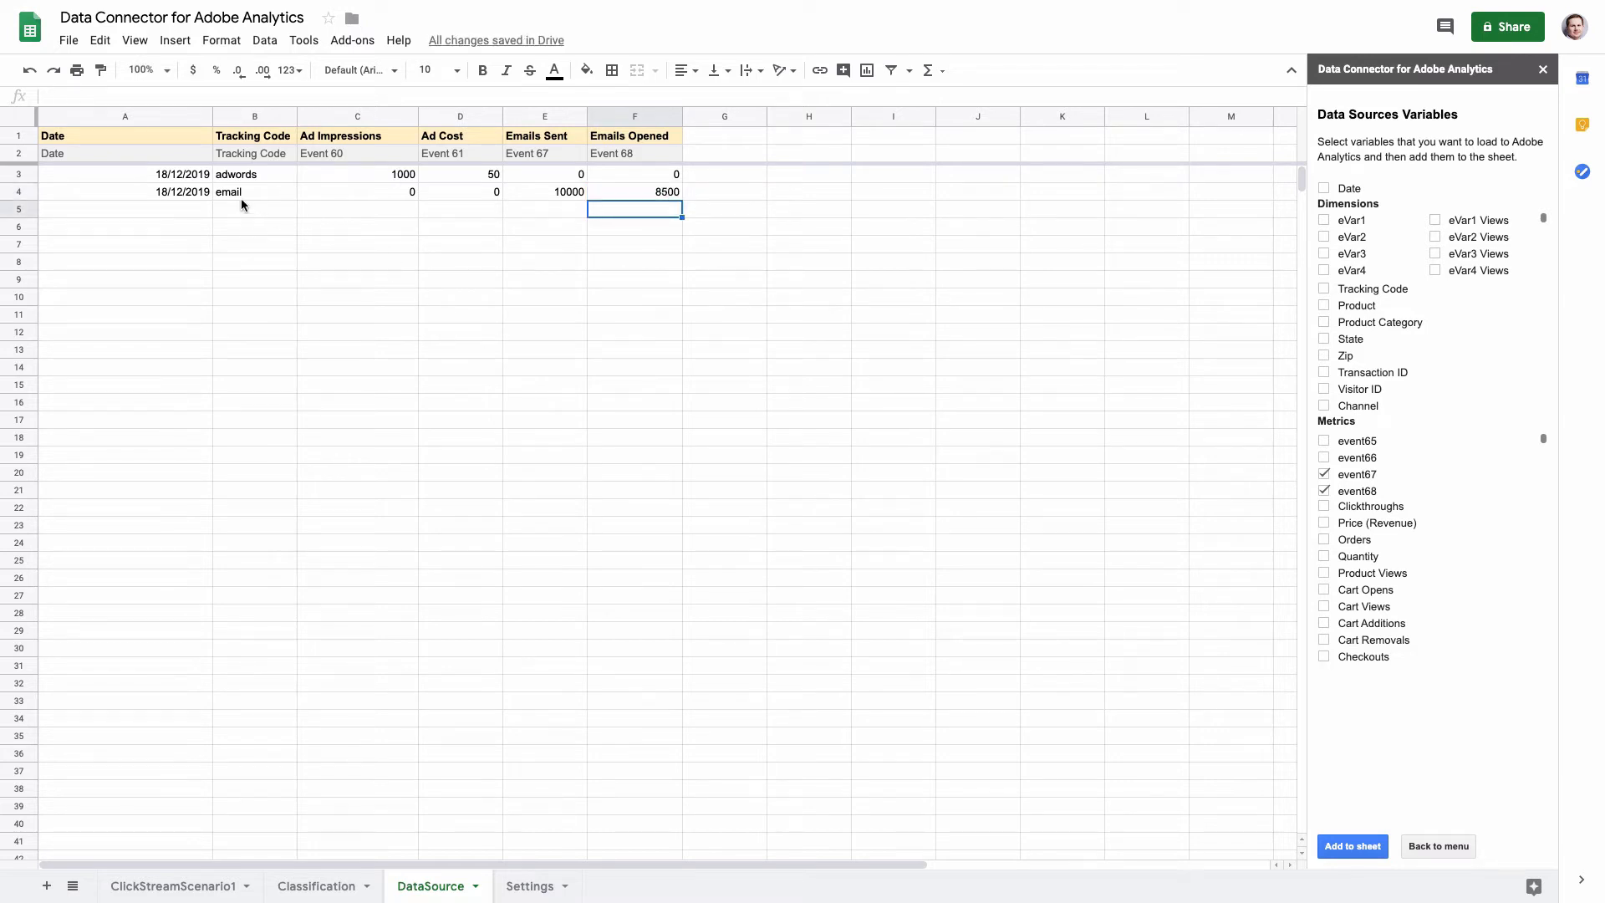
# - Copy the two data rows, A3 to F4, into rows 5 and 6
pyautogui.moveTo(199, 175); pyautogui.dragTo(640, 193)
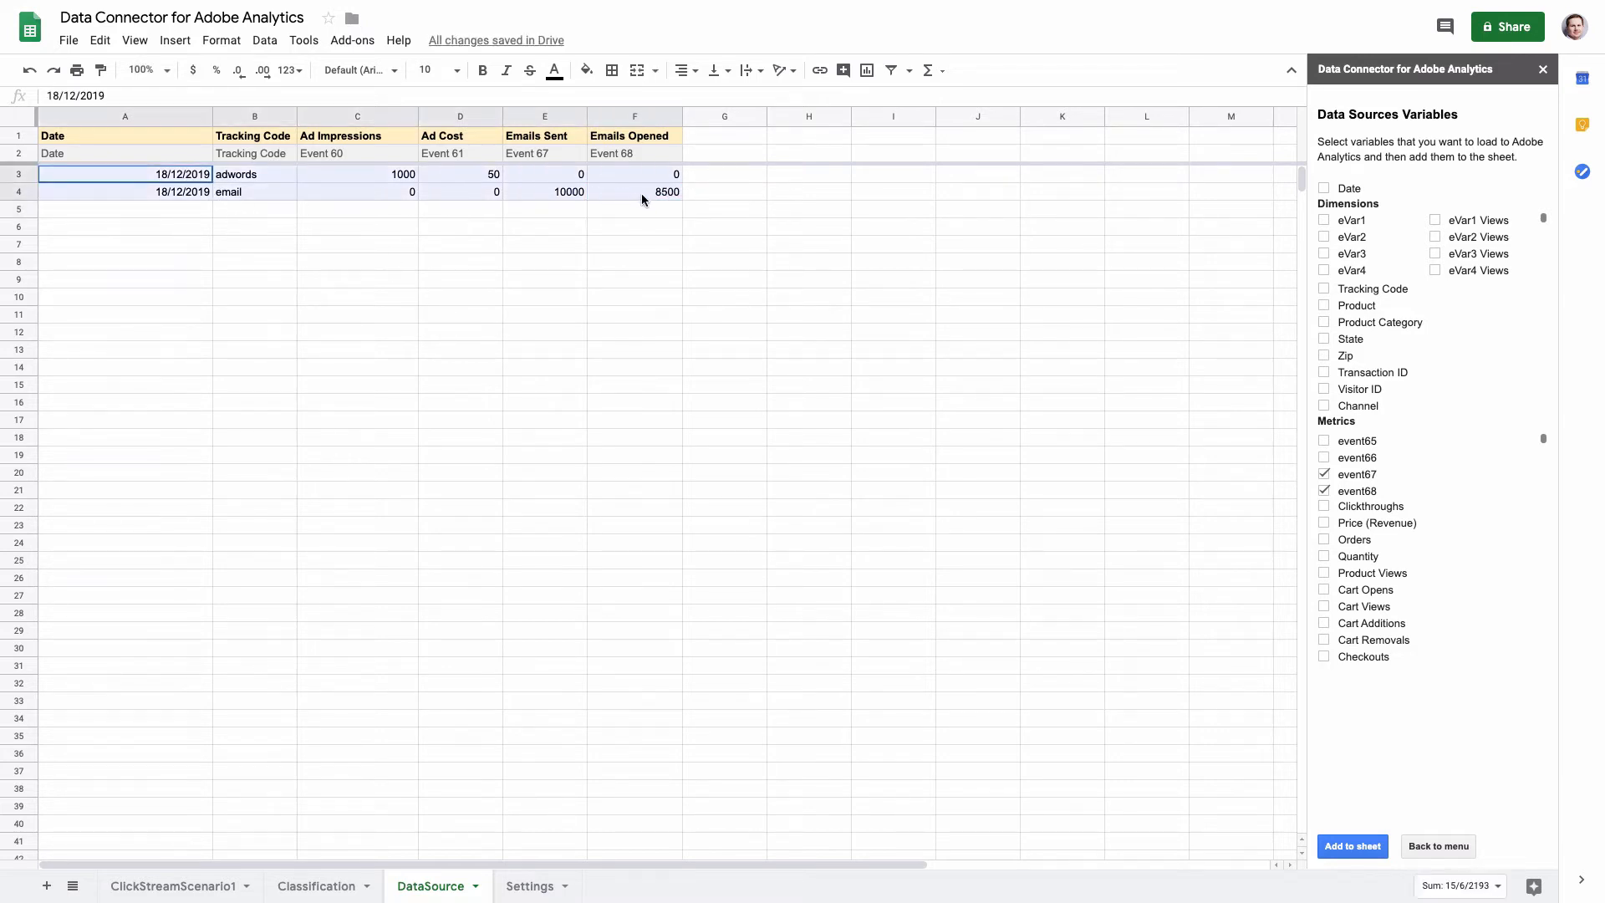
pyautogui.hotkey('ctrl', 'c')
pyautogui.click(205, 209)
pyautogui.hotkey('ctrl', 'v')
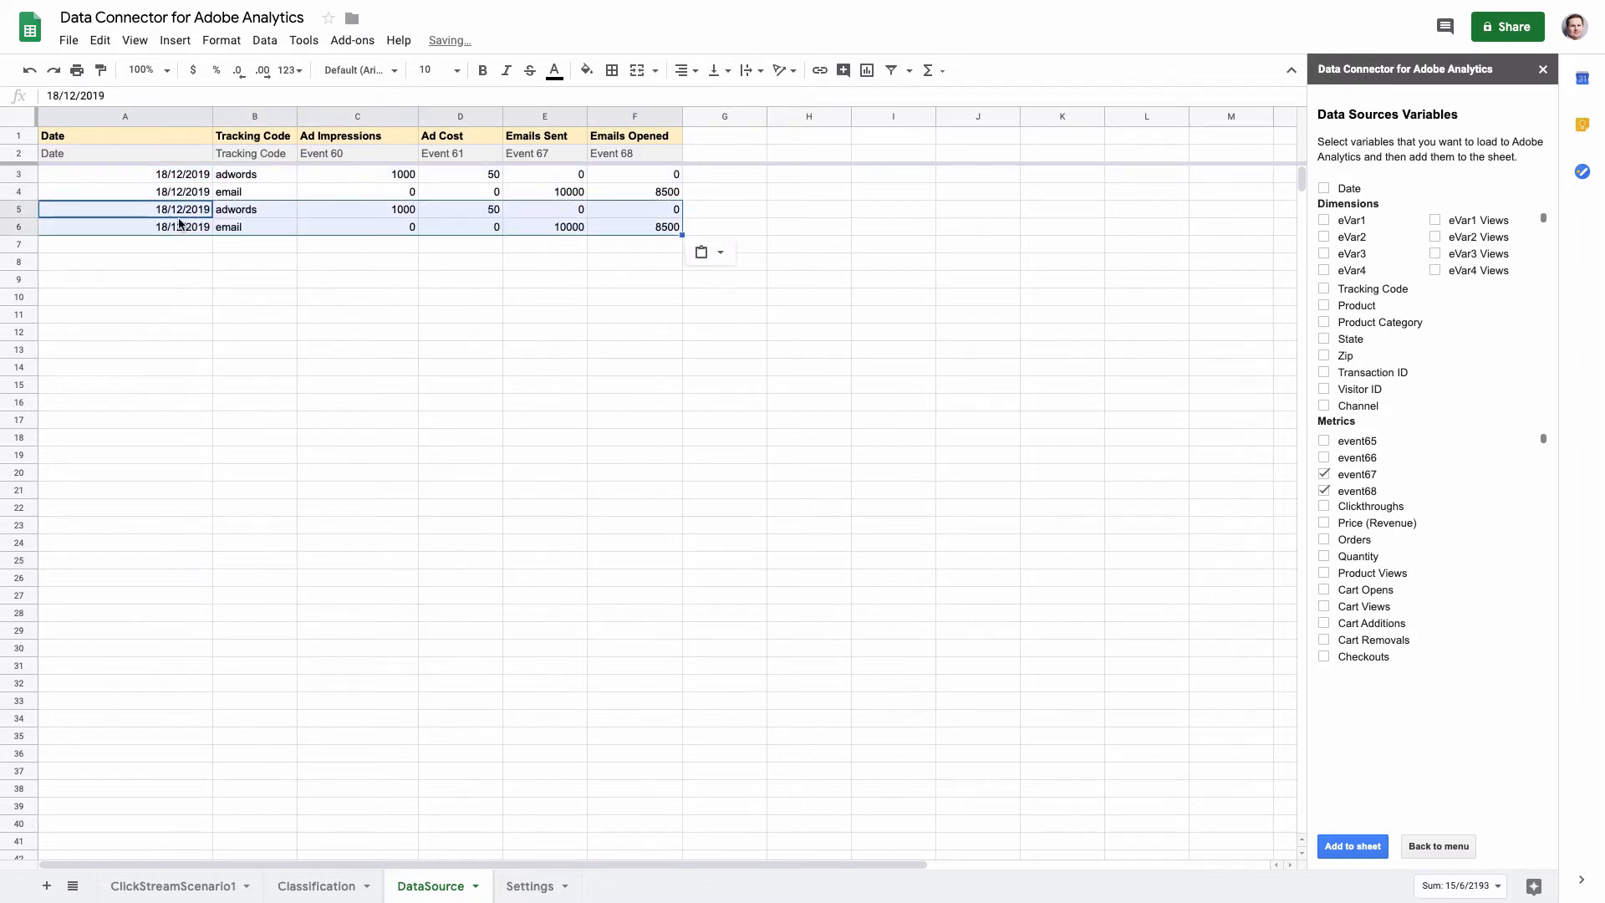
# - Change the dates in rows 5 and 6 to 19/12/2019
pyautogui.doubleClick(172, 209)
pyautogui.press('BackSpace')
pyautogui.write('9')
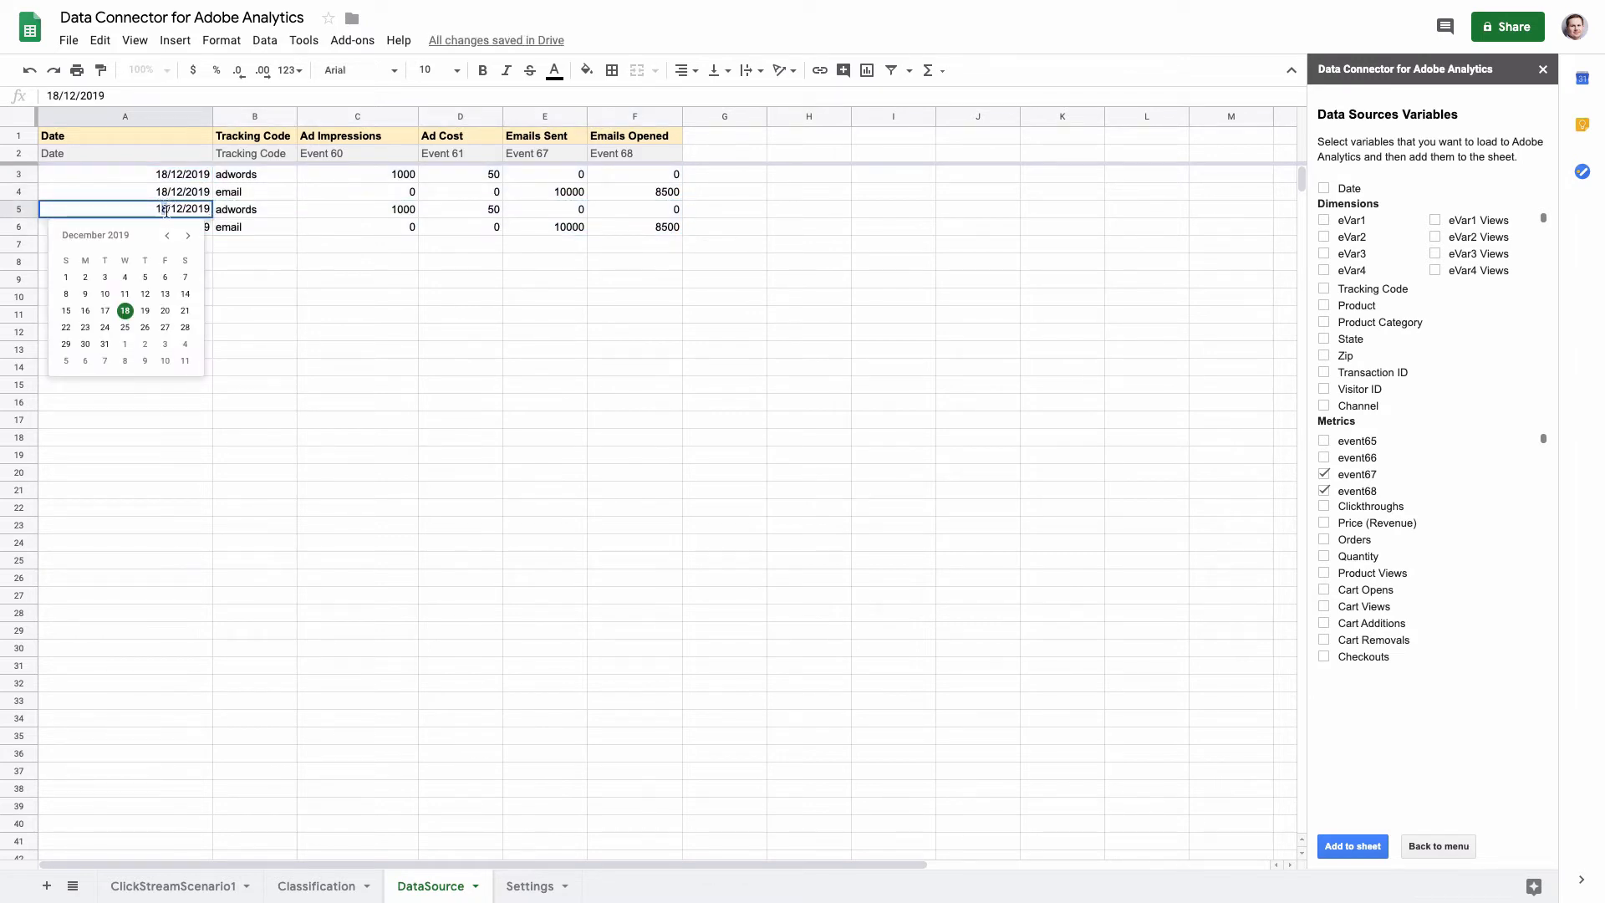
pyautogui.press('Return')
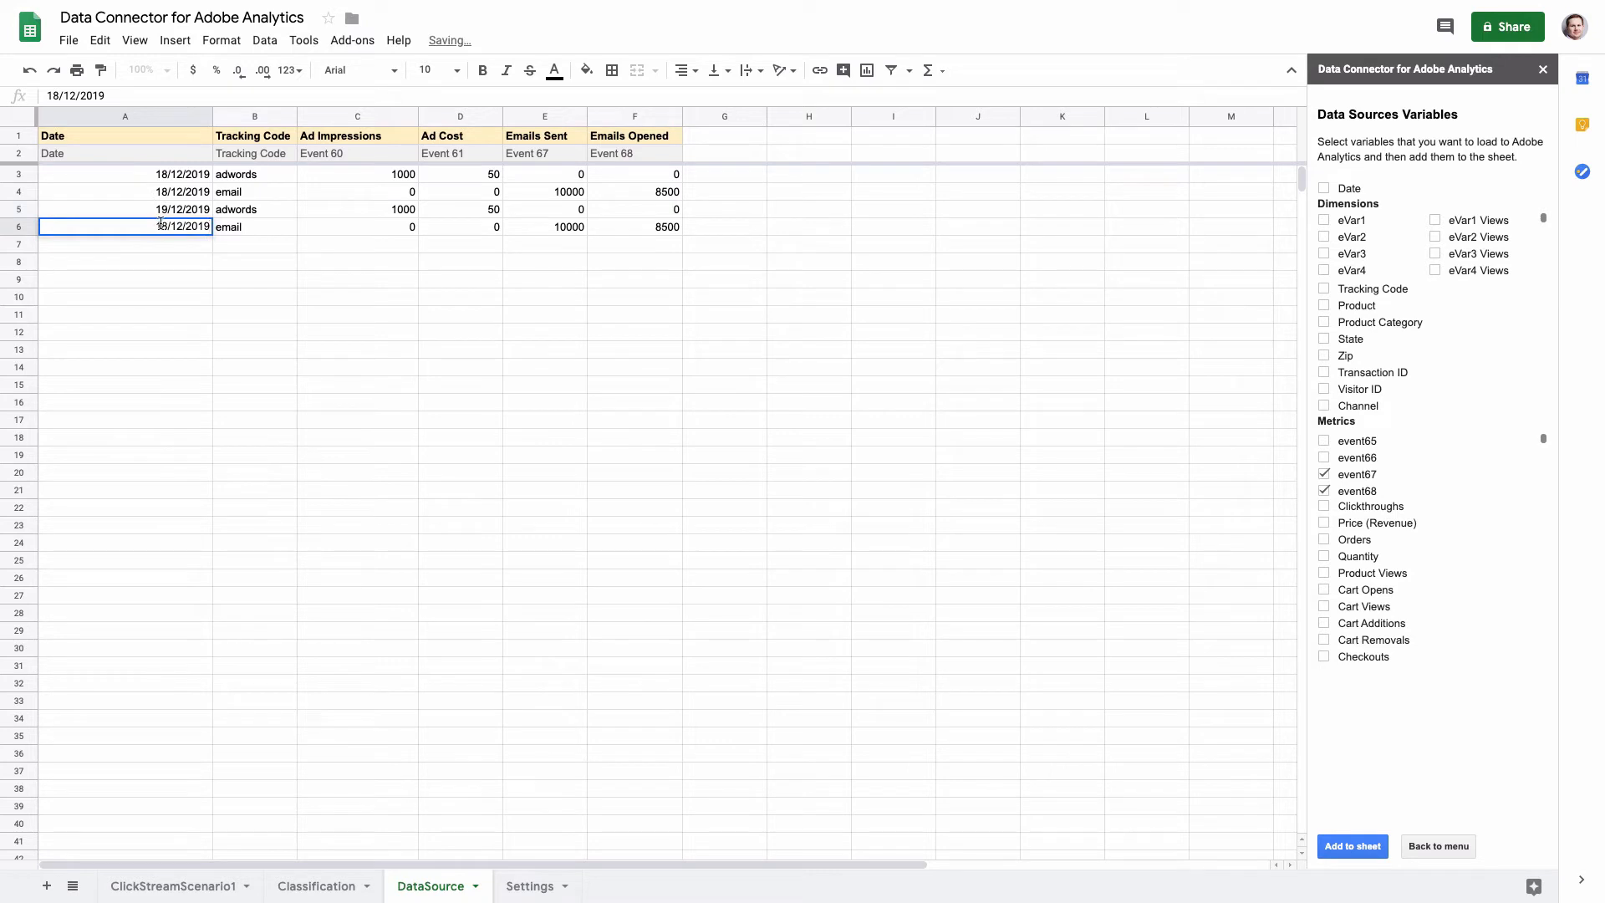
pyautogui.doubleClick(165, 224)
pyautogui.press('BackSpace')
pyautogui.write('9')
pyautogui.press('Return')
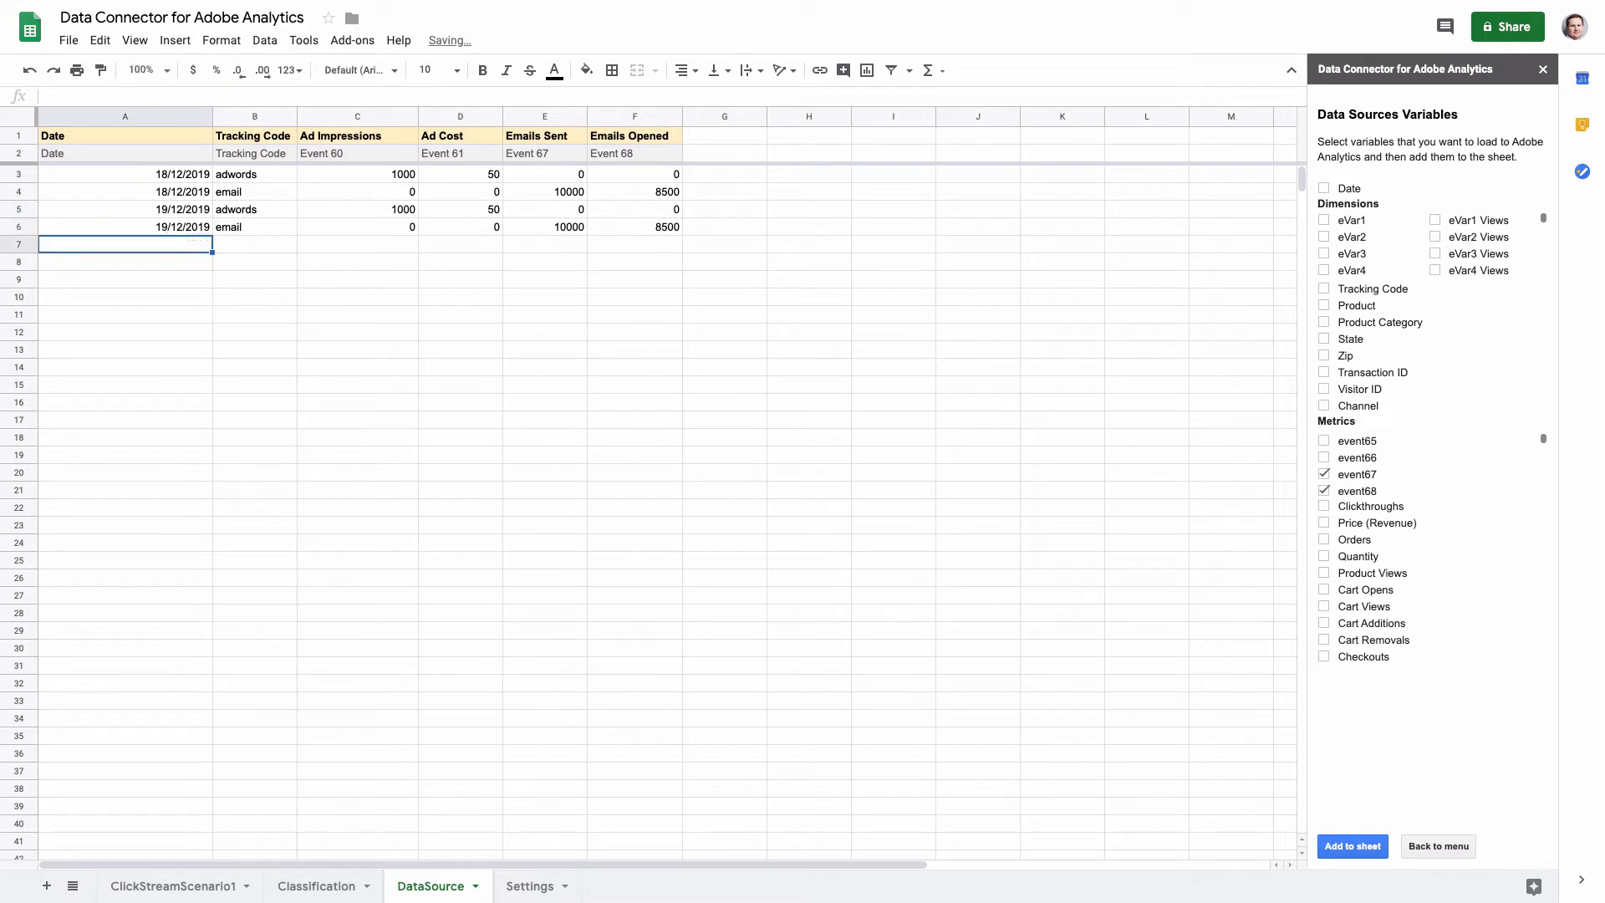
# - Set Ad Impressions to 1200 and Ad Cost to 56 in row 5
pyautogui.click(351, 209)
pyautogui.write('1200')
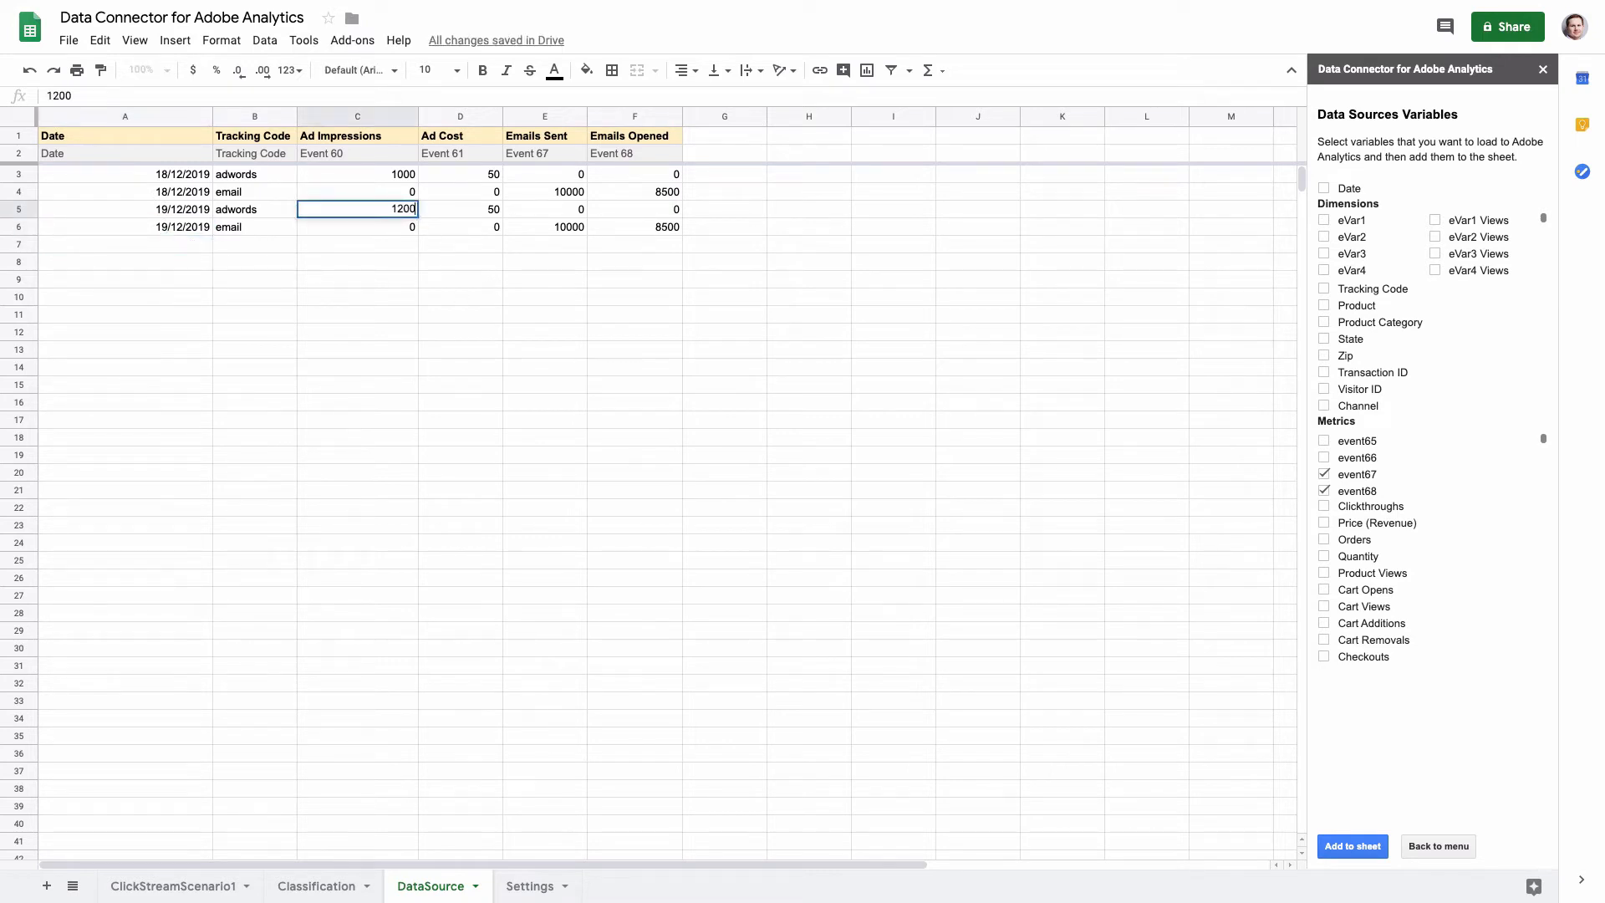
pyautogui.press('Tab')
pyautogui.write('565')
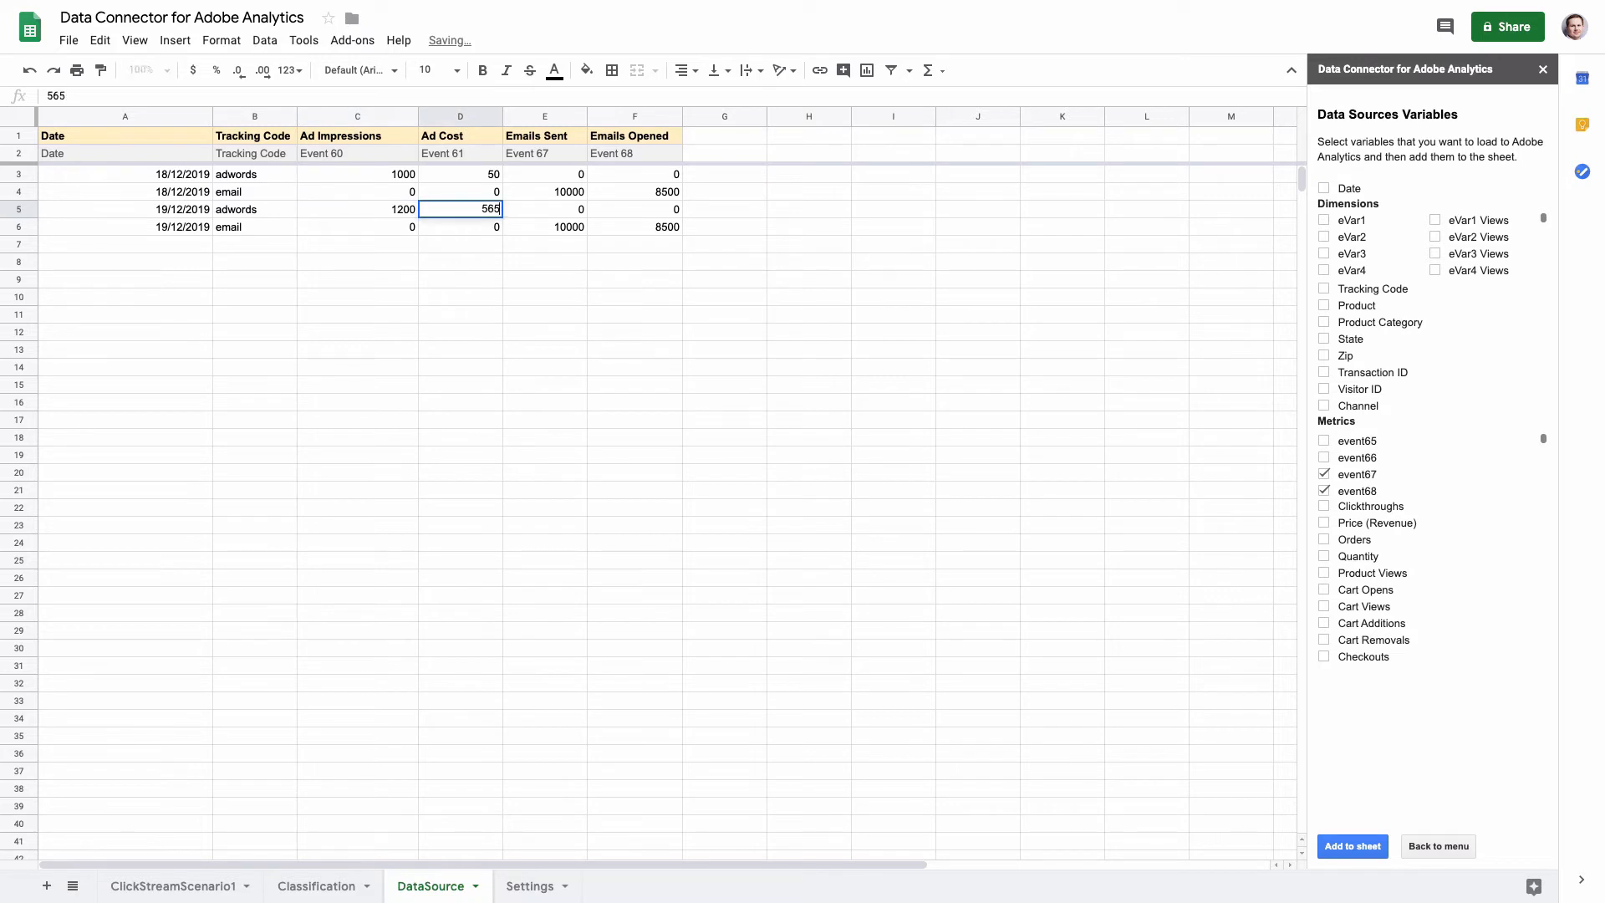
pyautogui.press('BackSpace')
pyautogui.press('Return')
# - Set Emails Sent to 9000 and Emails Opened to 7500 in row 6, and narrow the Date column by about a quarter
pyautogui.write('0')
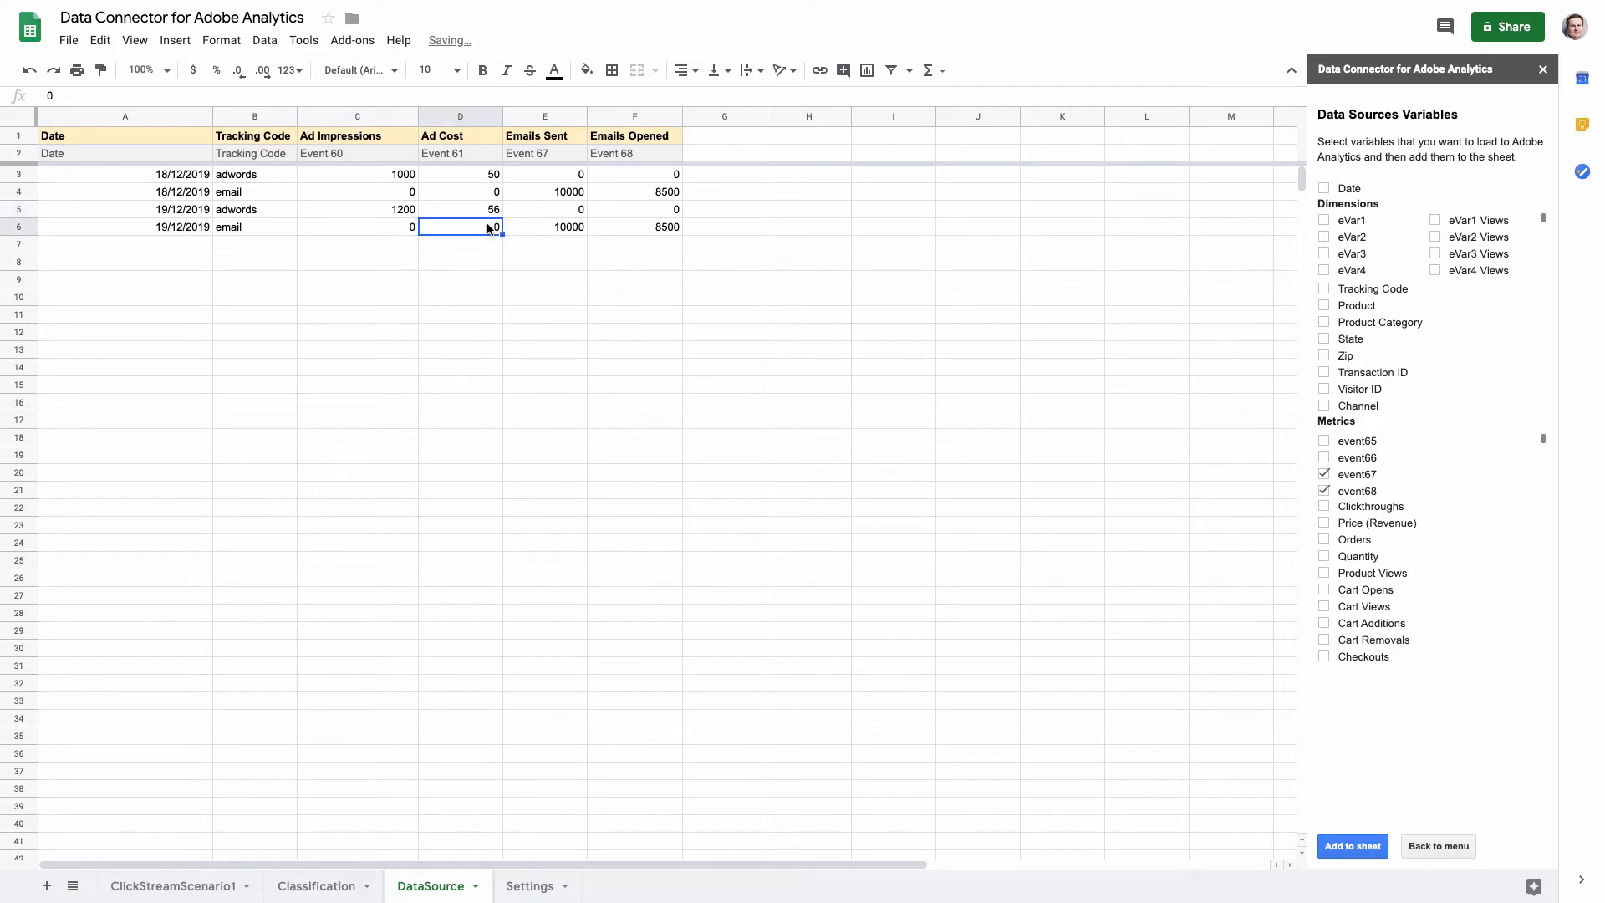
pyautogui.press('Tab')
pyautogui.write('9000')
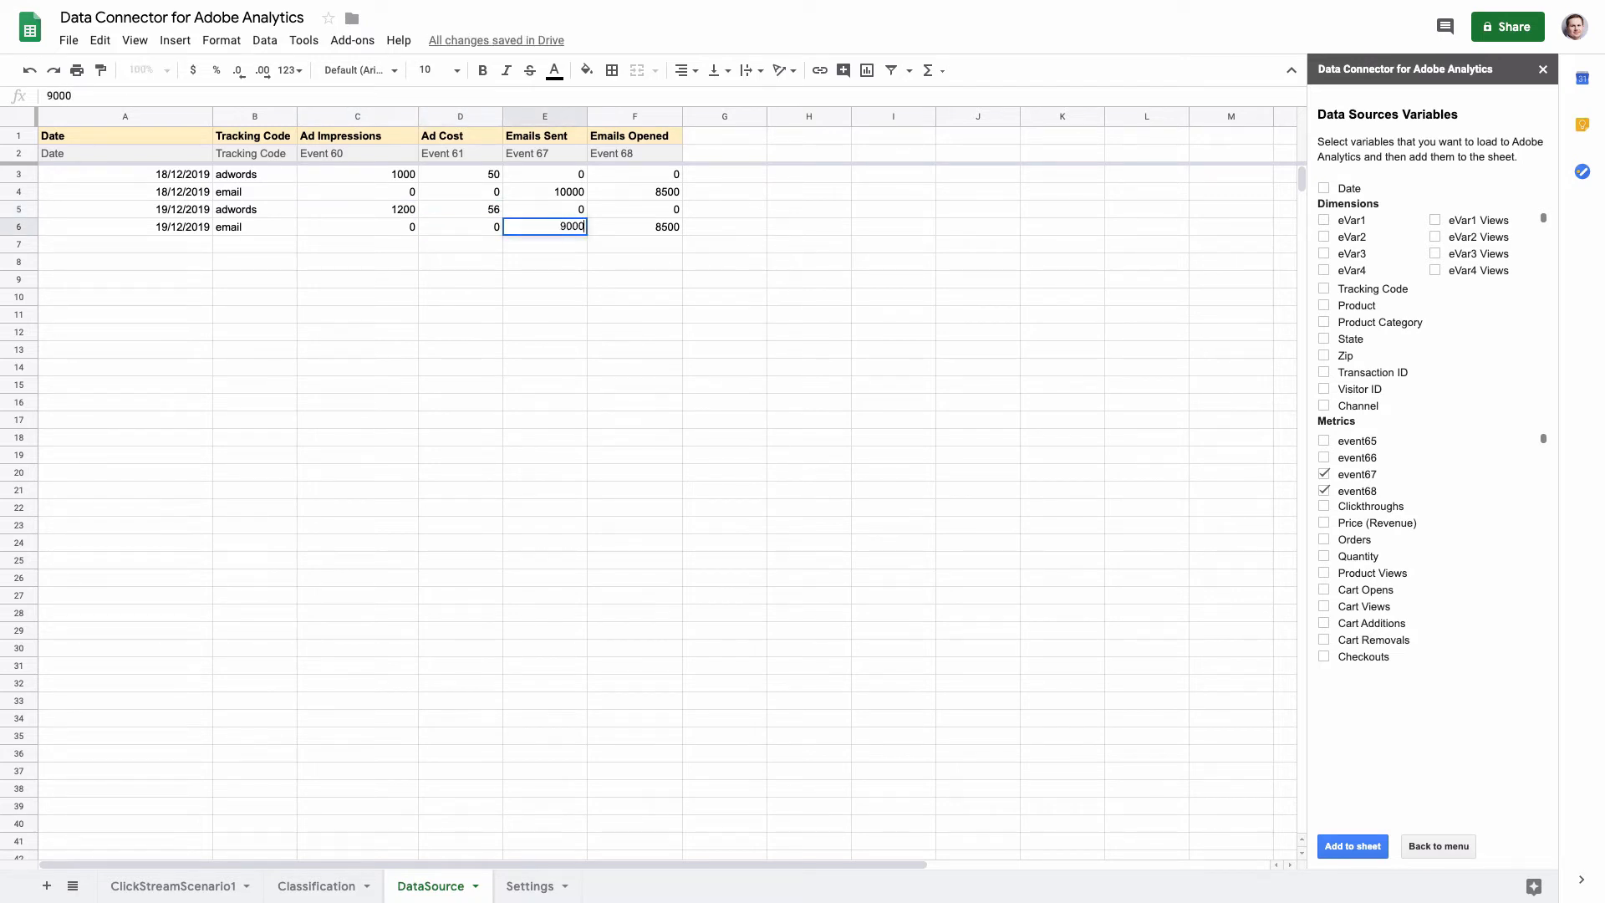
pyautogui.press('Tab')
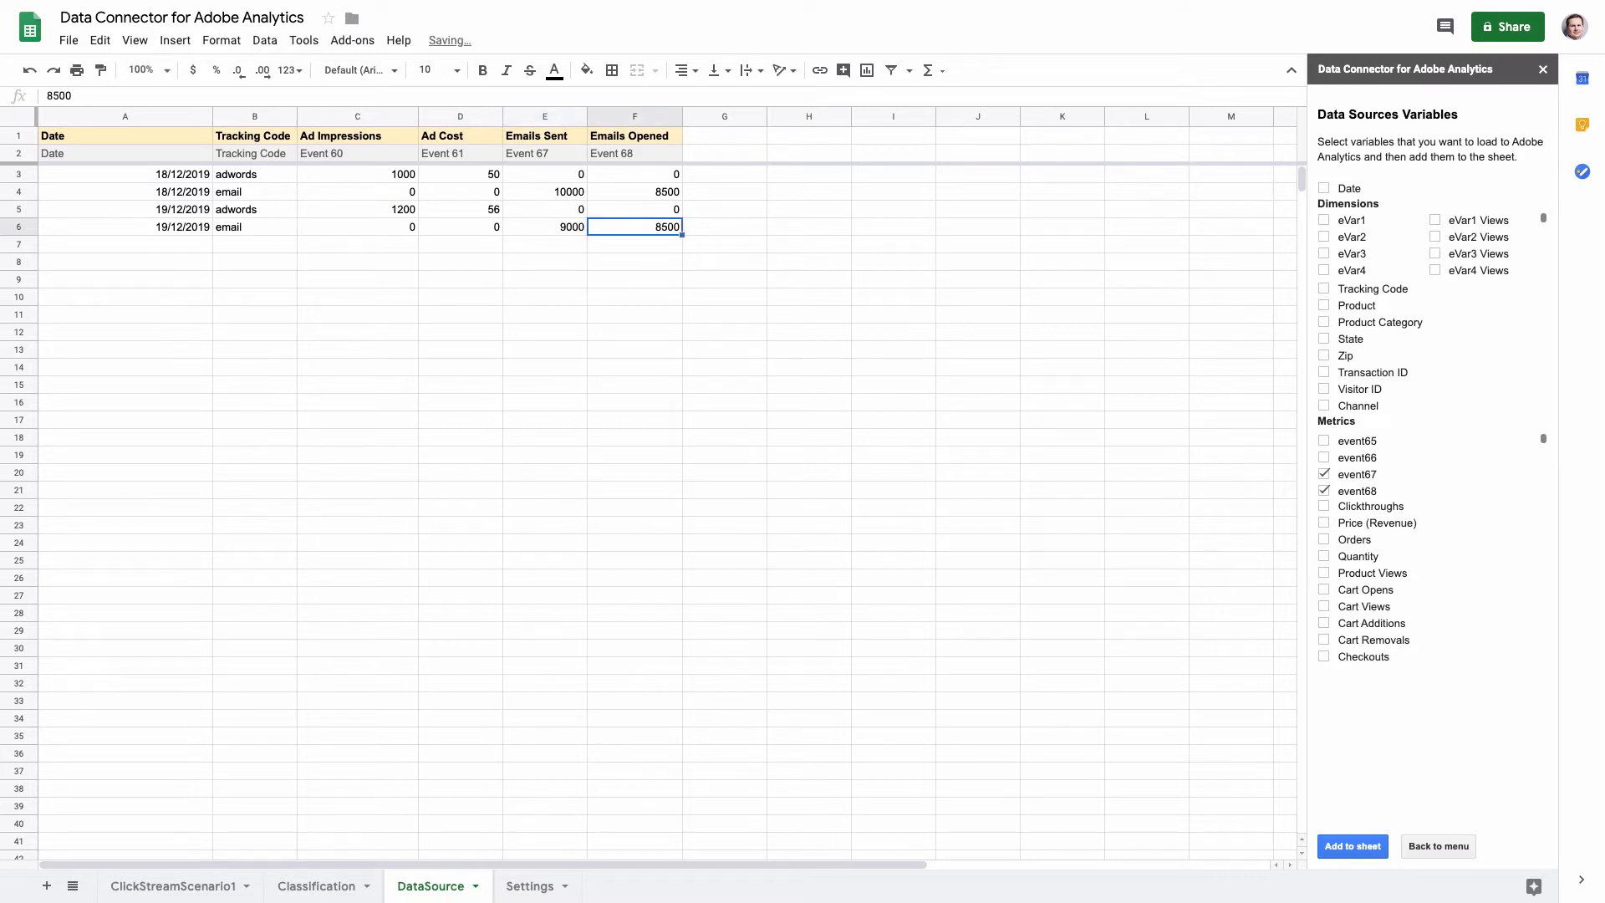
pyautogui.write('7500')
pyautogui.press('Return')
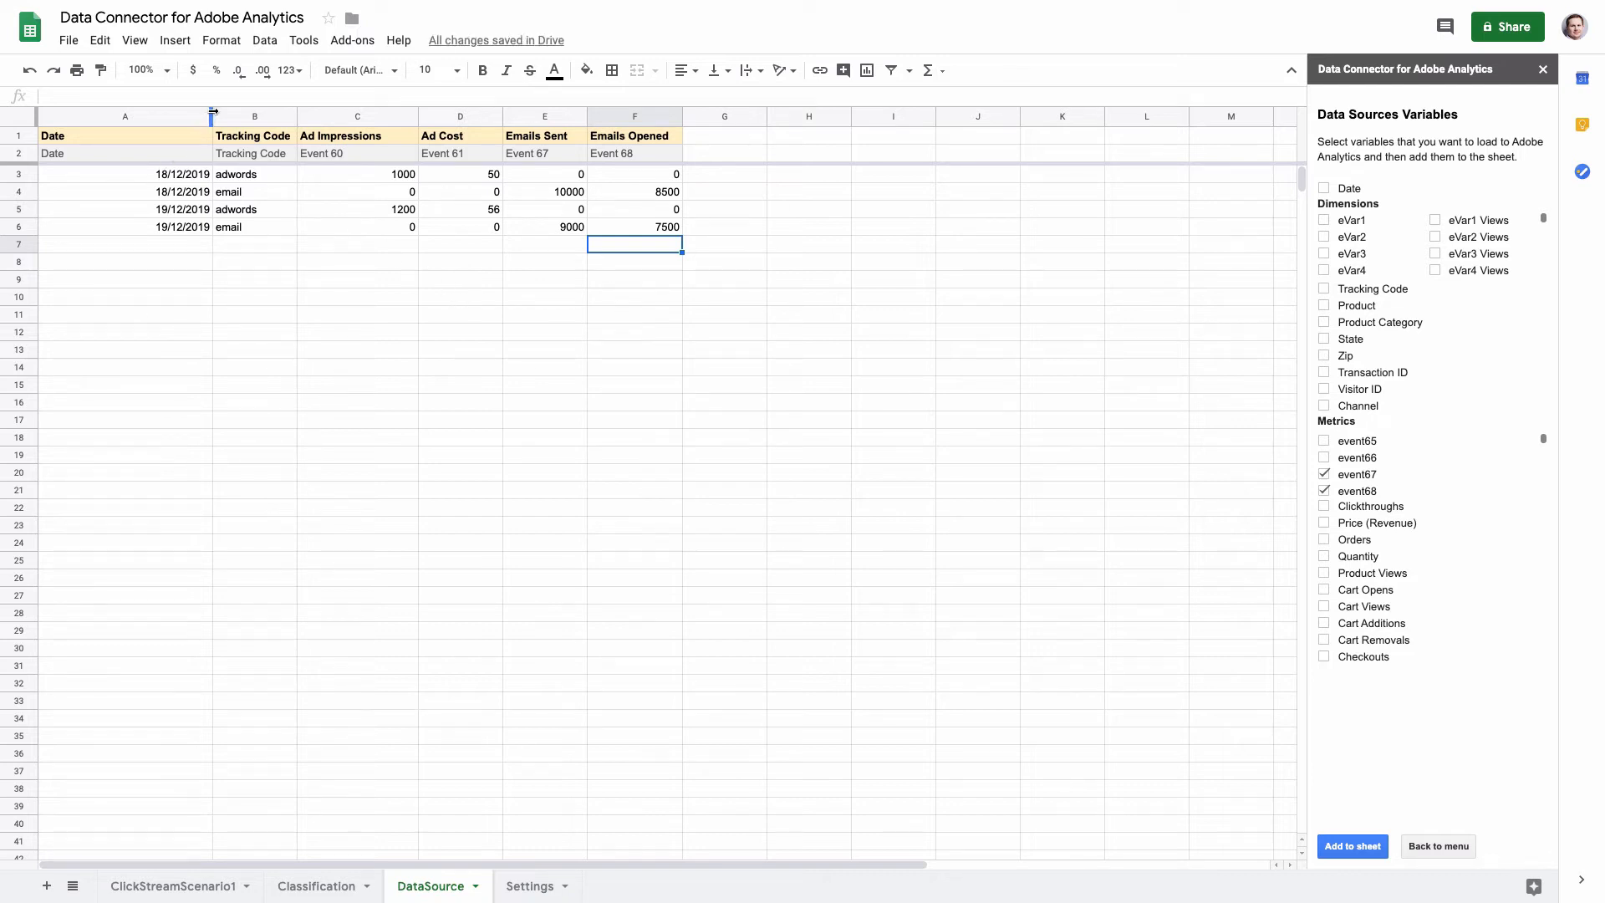
pyautogui.moveTo(211, 114); pyautogui.dragTo(170, 113)
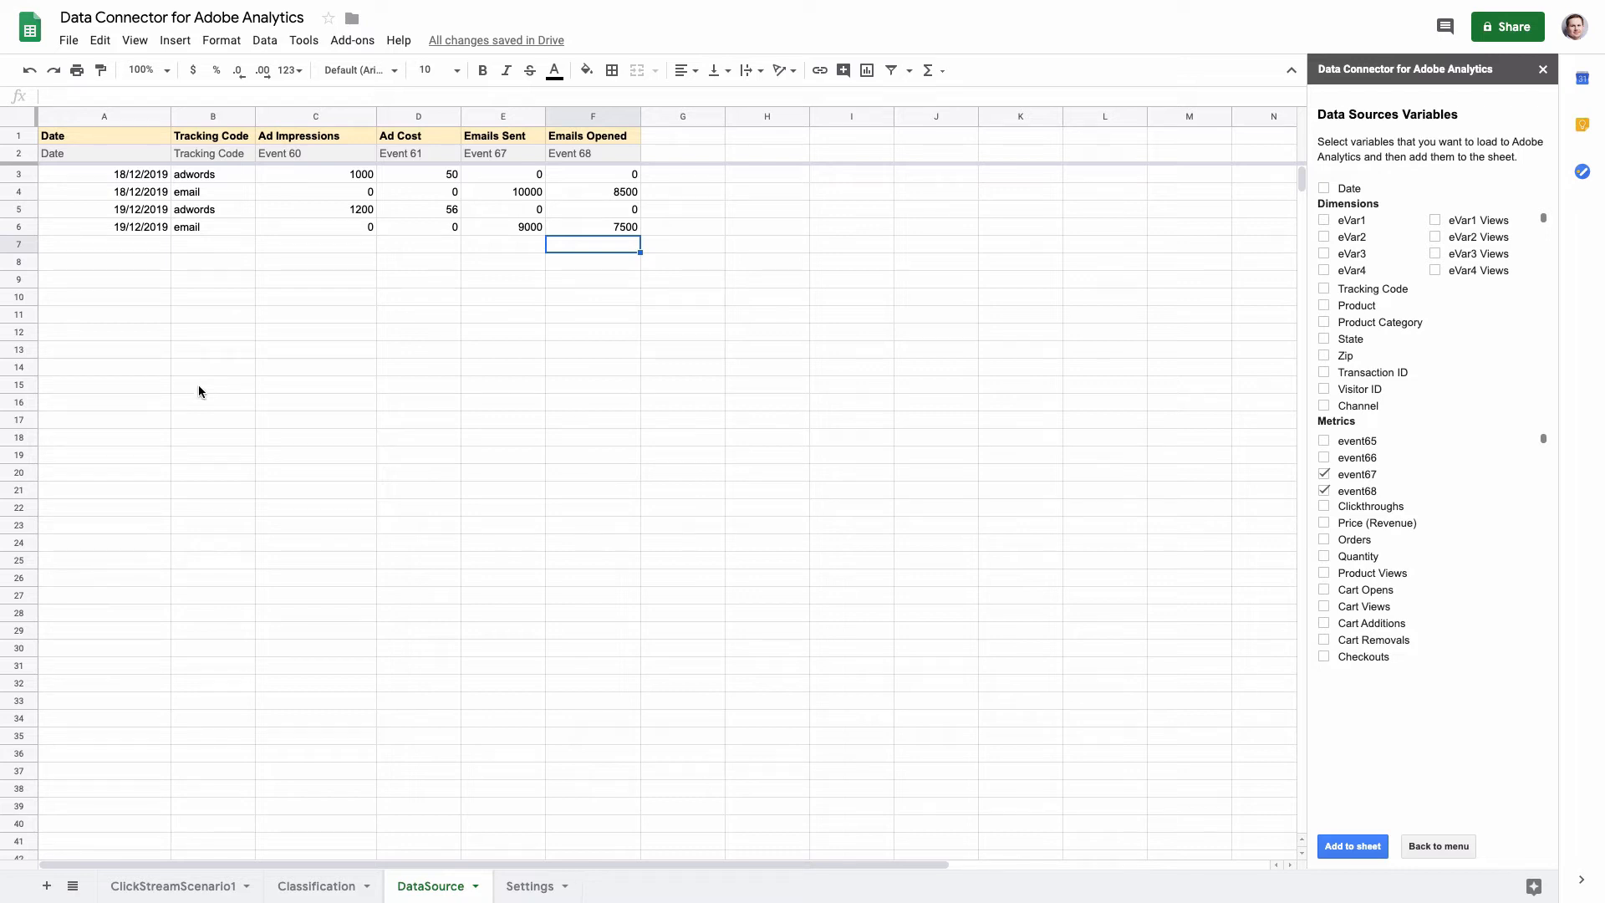
# - Open the add-on's FTP accounts and enter "Data Source: Tracking Code" as a new account name in row 4
pyautogui.click(1439, 846)
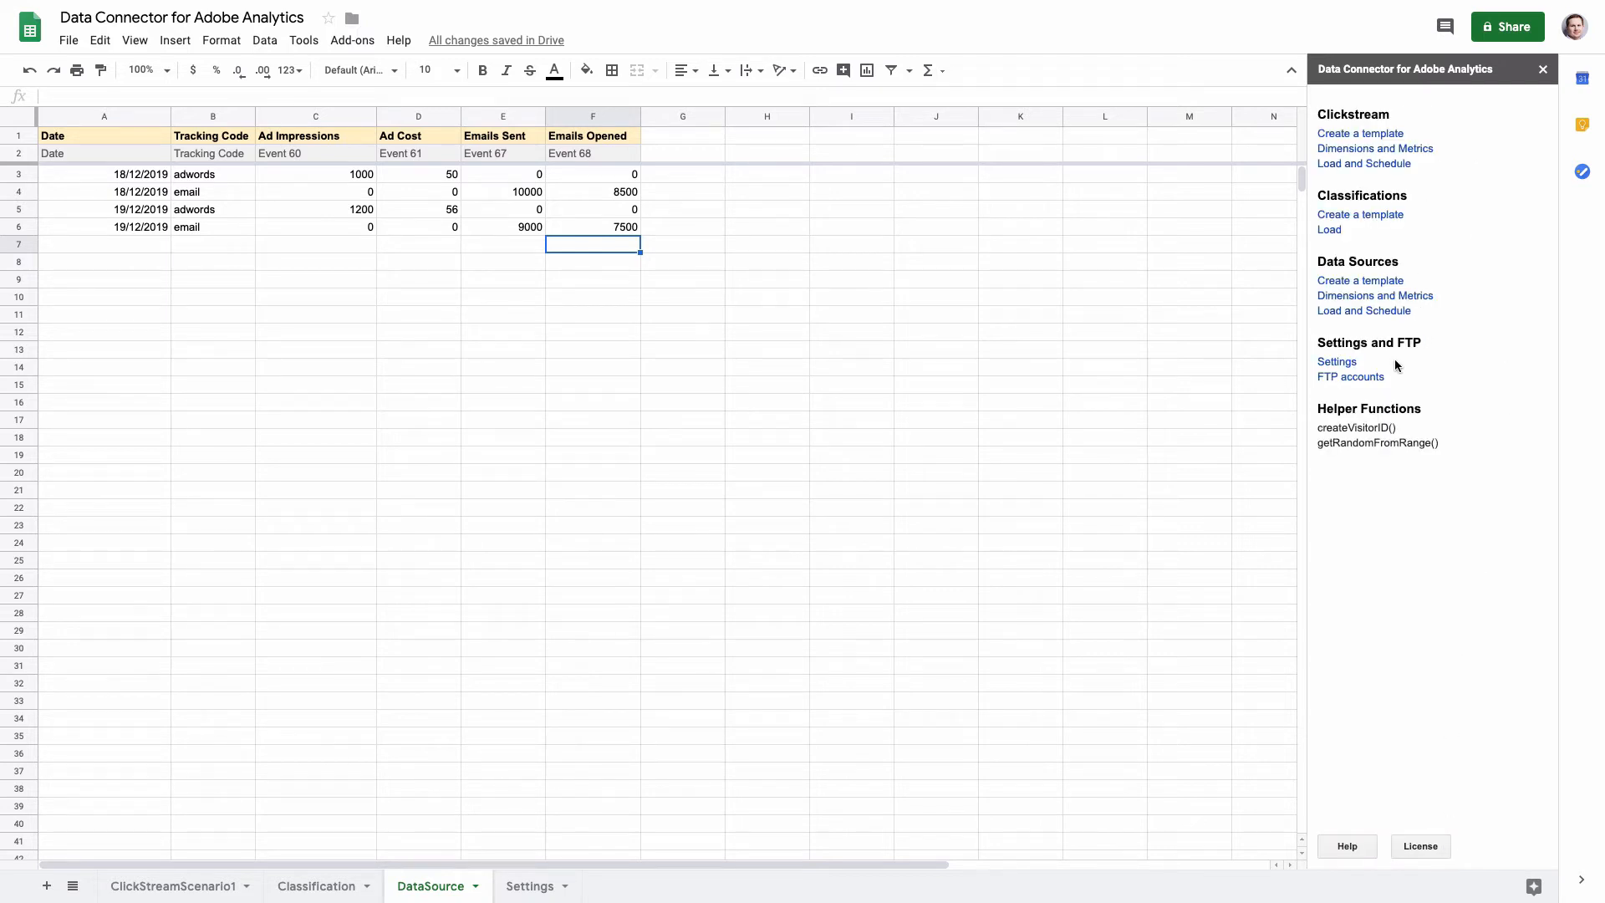
pyautogui.click(1351, 377)
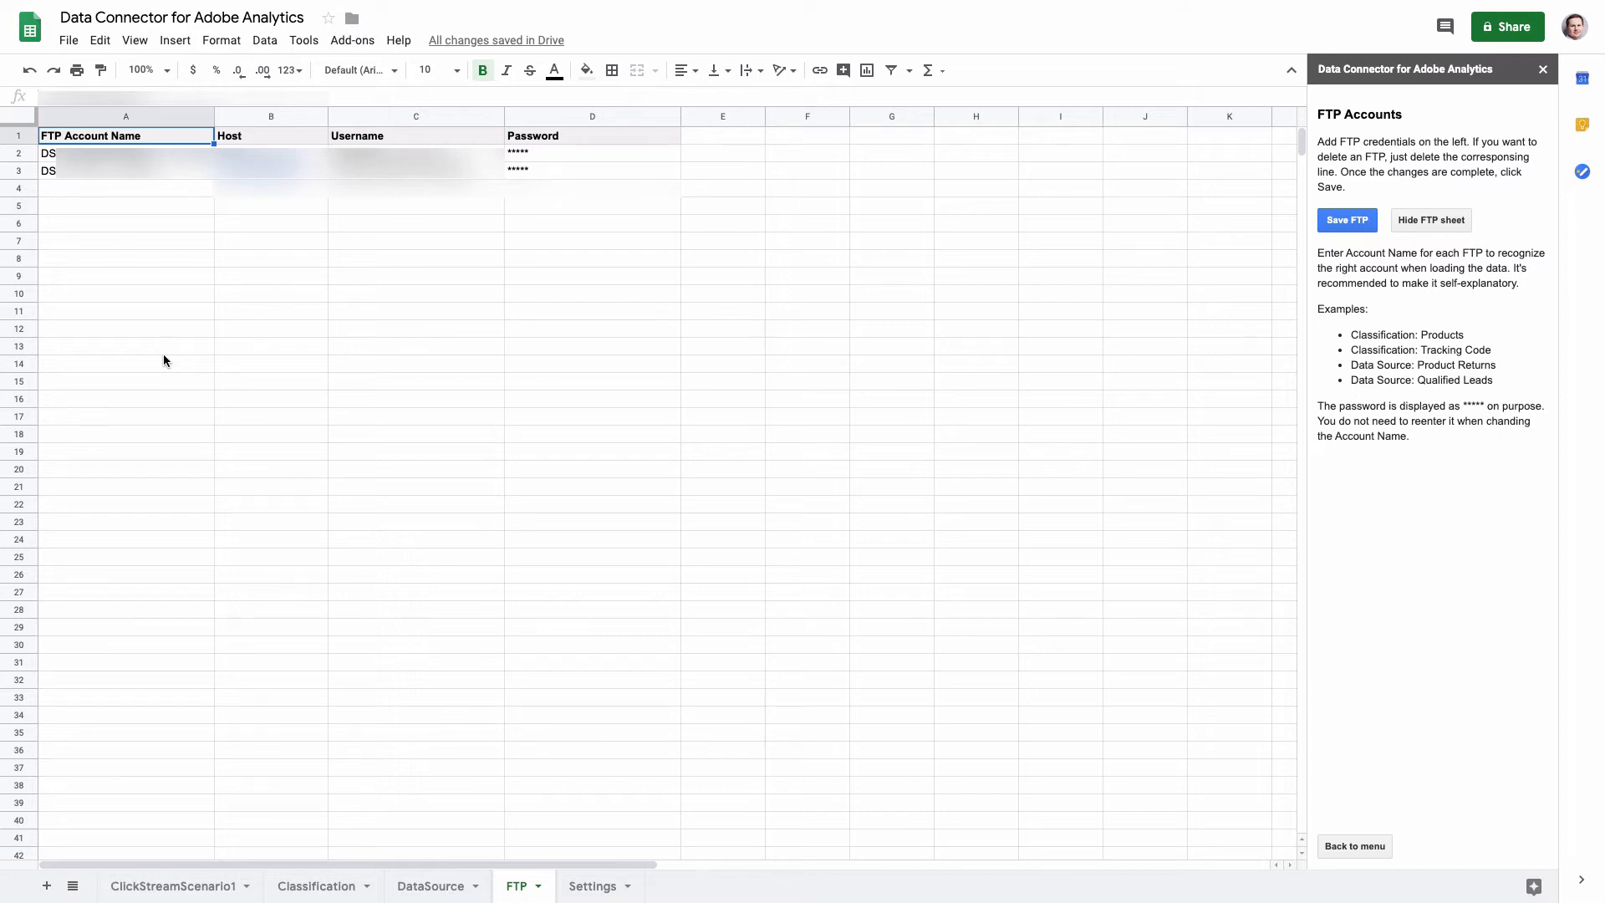
pyautogui.click(141, 195)
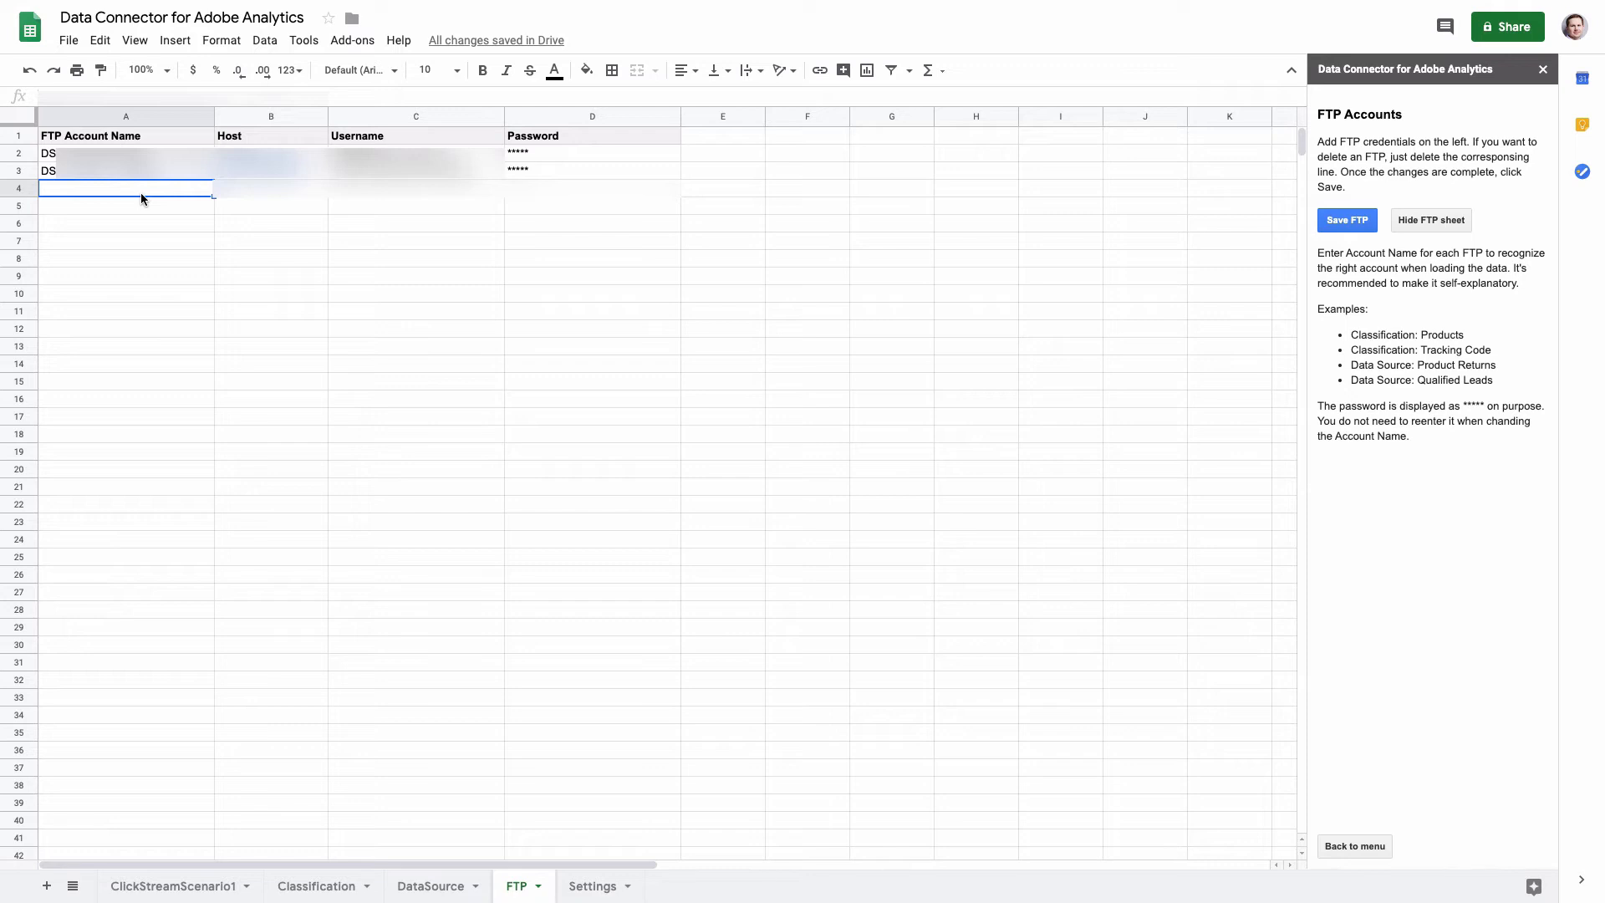
pyautogui.write('Data Source:')
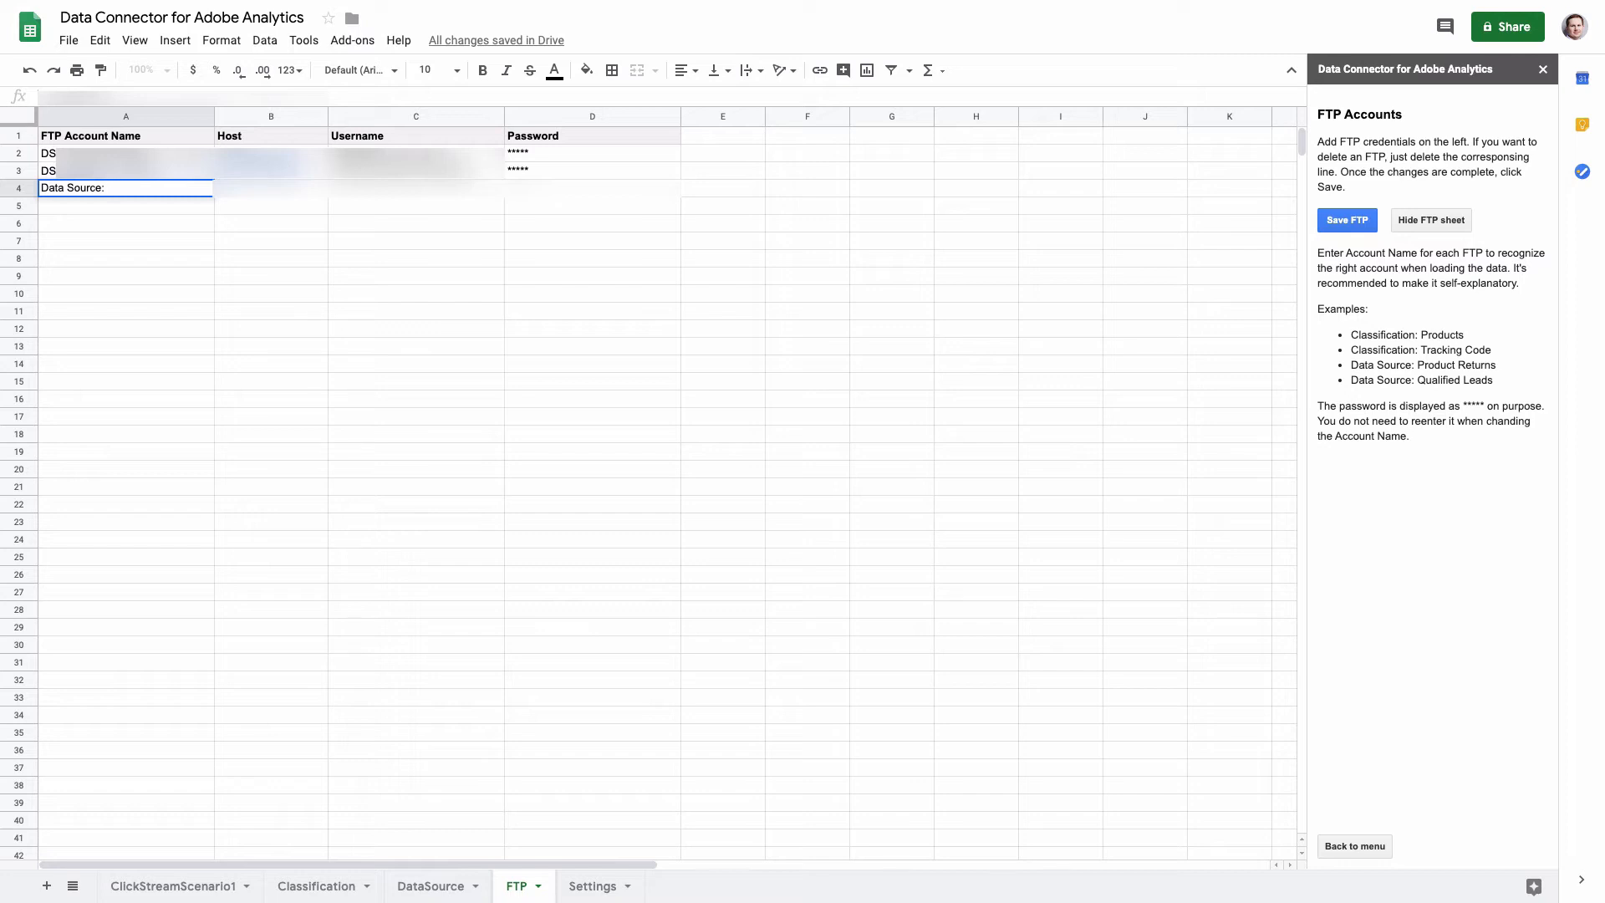
pyautogui.write('Tracking Code')
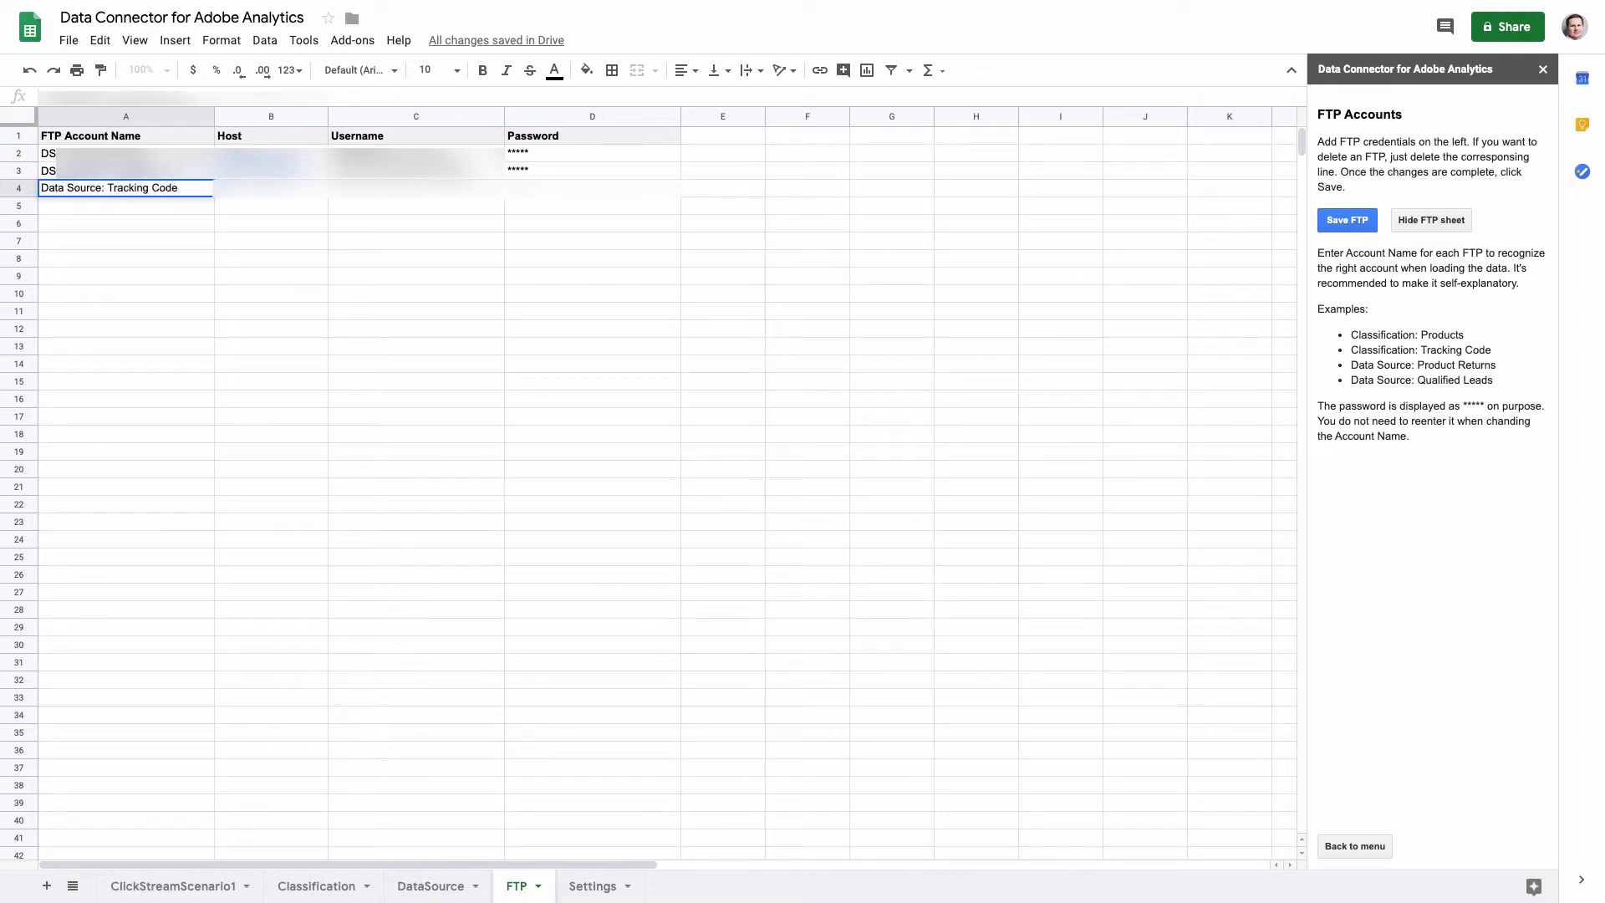
# - Enter the FTP host, username and password for the "Data Source: Tracking Code" account in row 4
pyautogui.press('Tab')
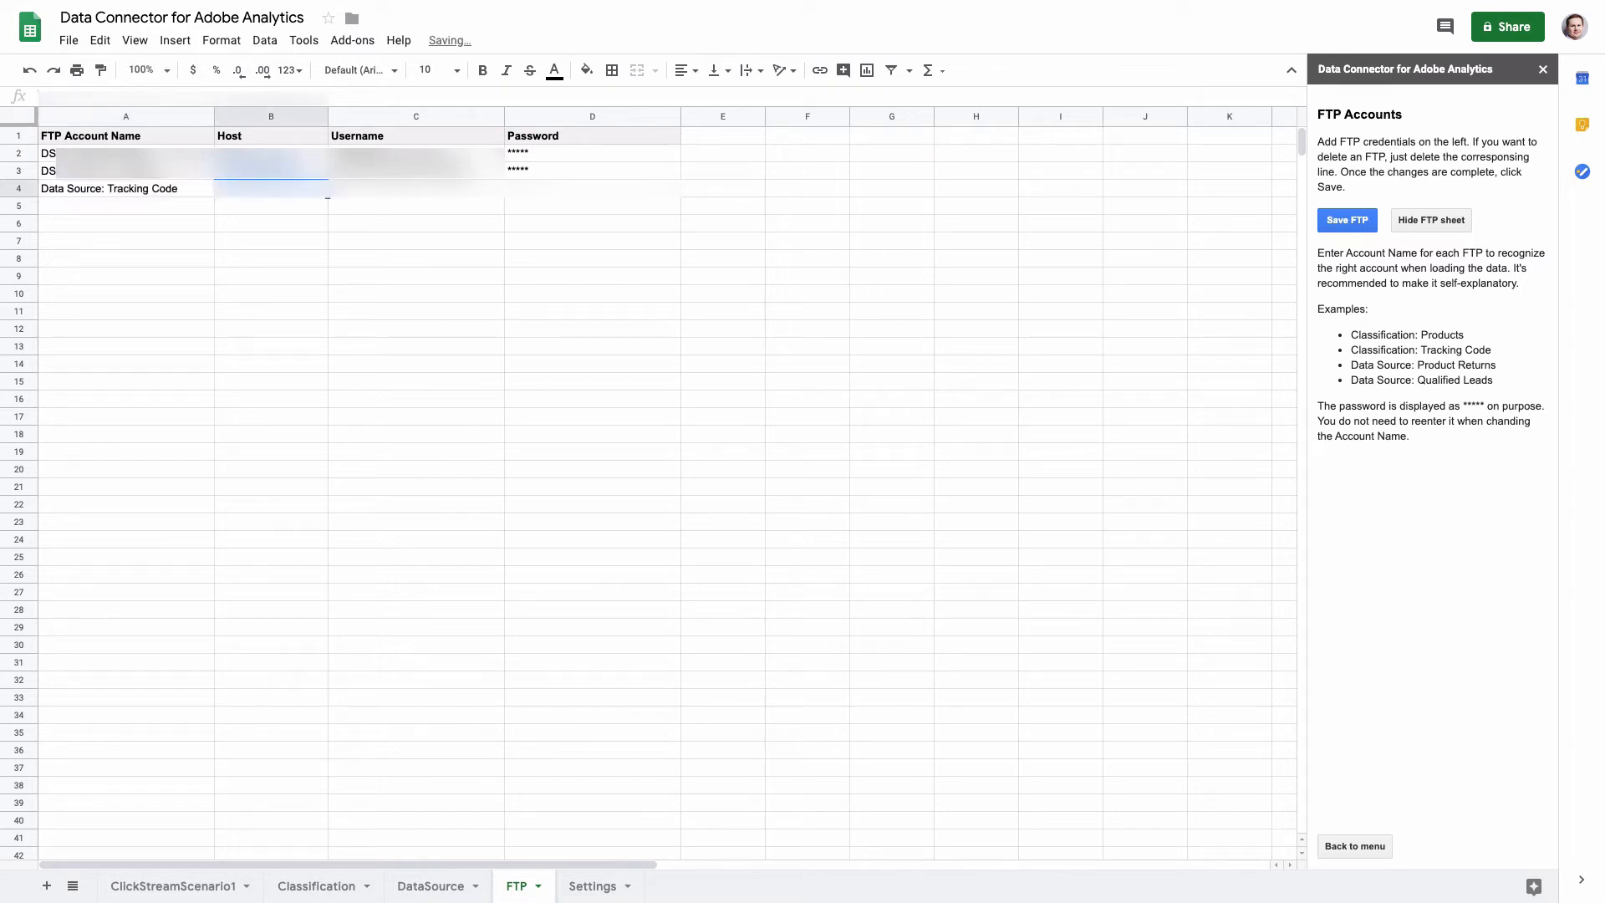
pyautogui.write('f')
pyautogui.press('Tab')
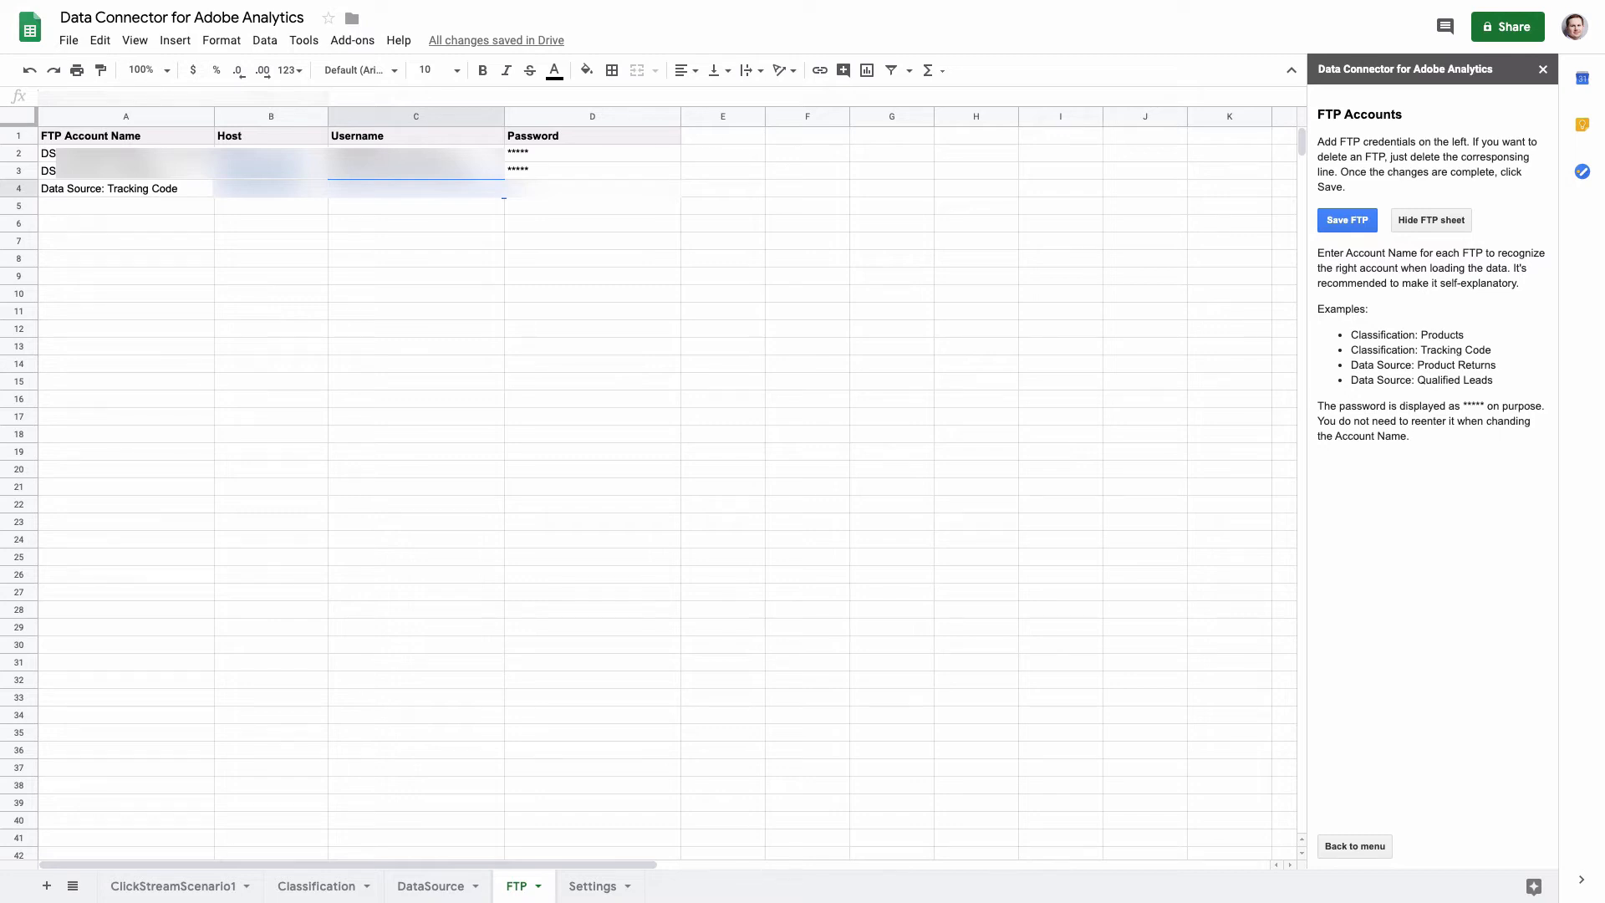
pyautogui.write('...')
pyautogui.press('Tab')
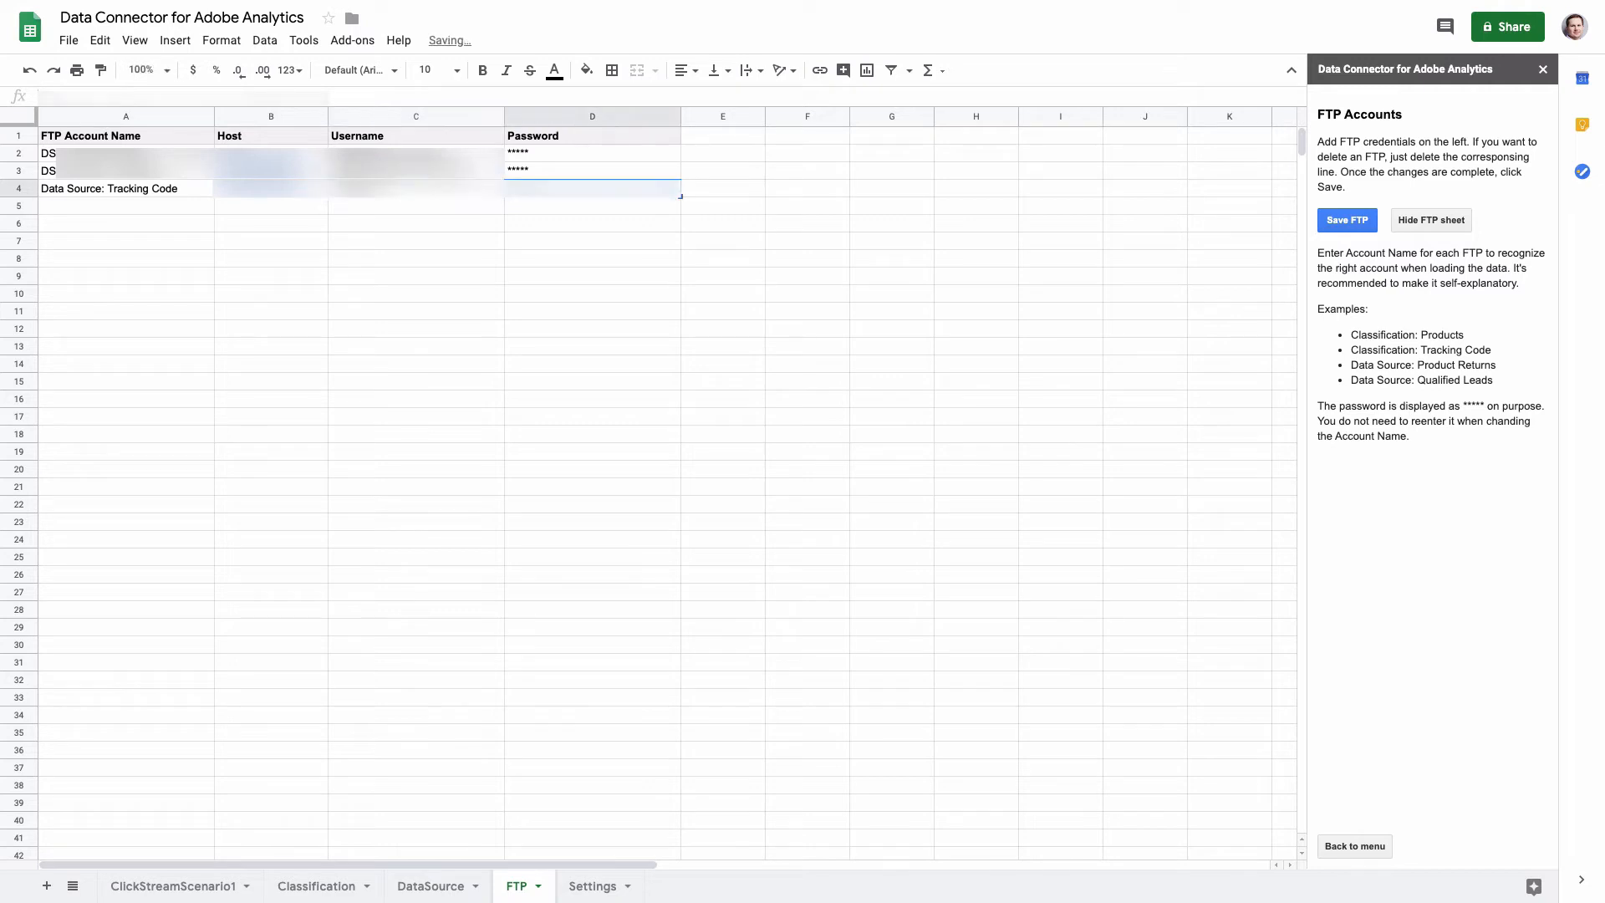
pyautogui.write('...')
pyautogui.press('Return')
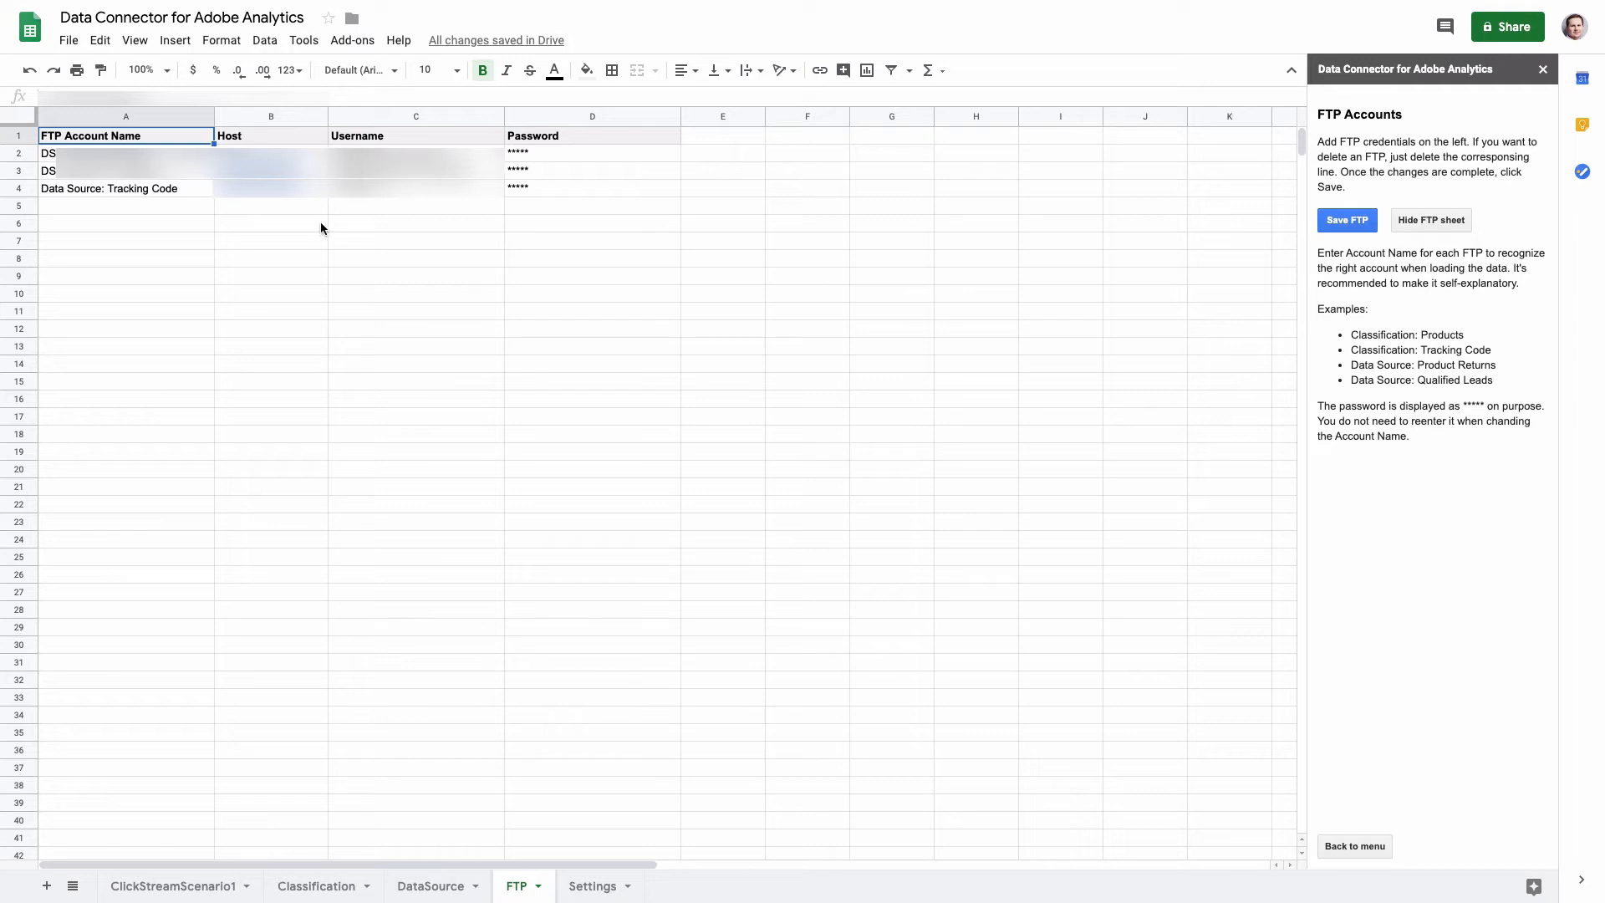
# - Copy the account name, host and username from row 4, and delete that row from the saved FTP accounts
pyautogui.moveTo(107, 187); pyautogui.dragTo(391, 197)
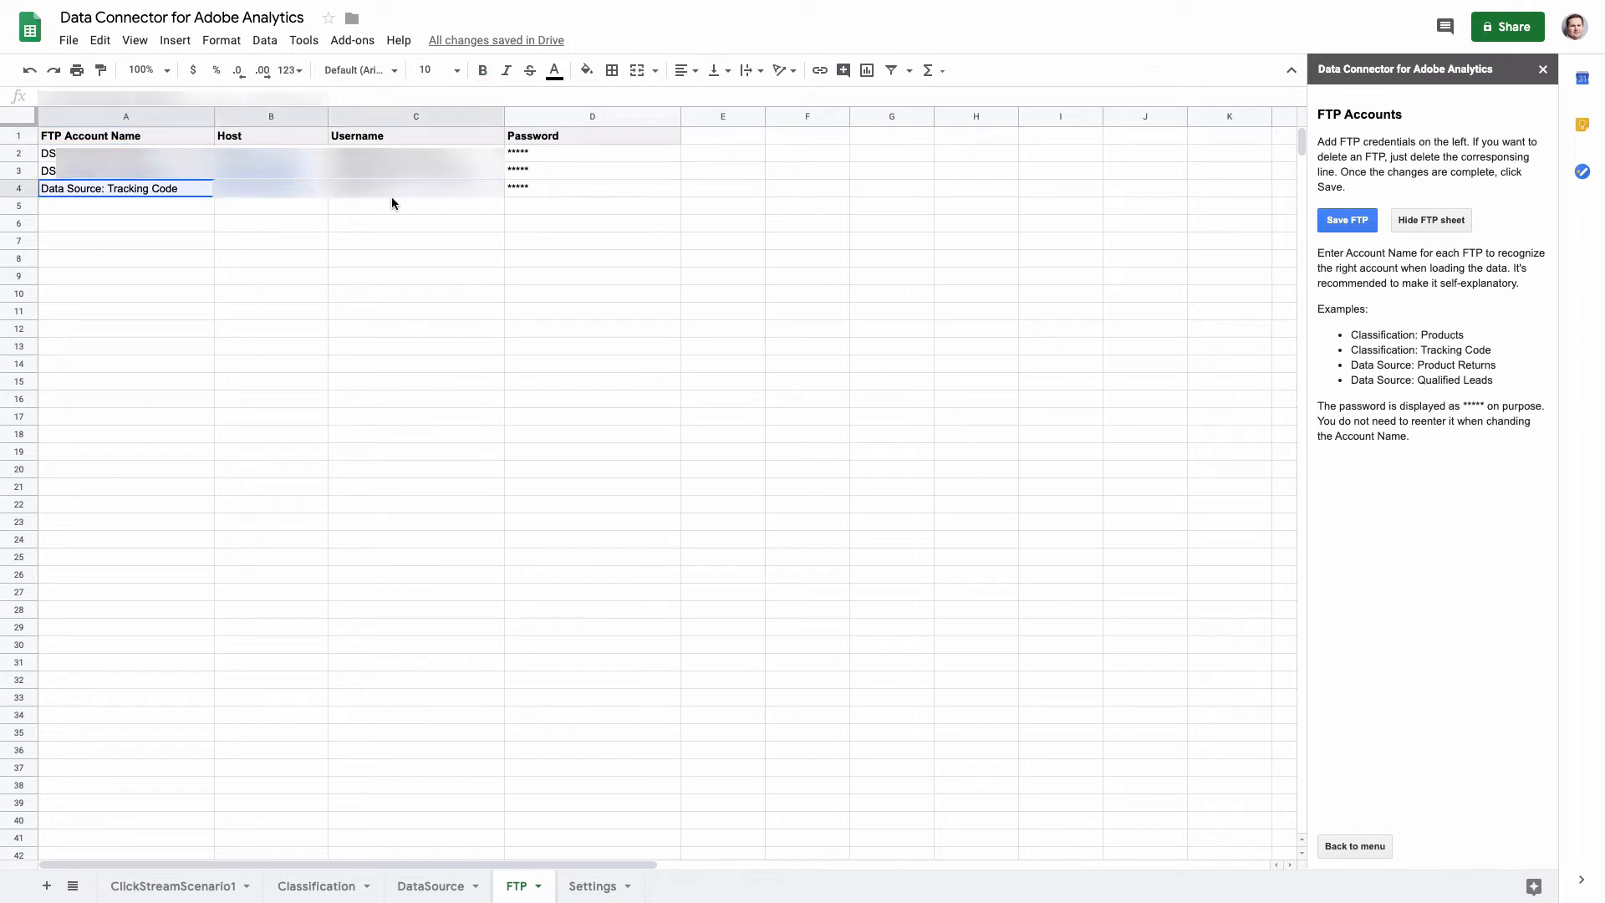
pyautogui.hotkey('ctrl', 'c')
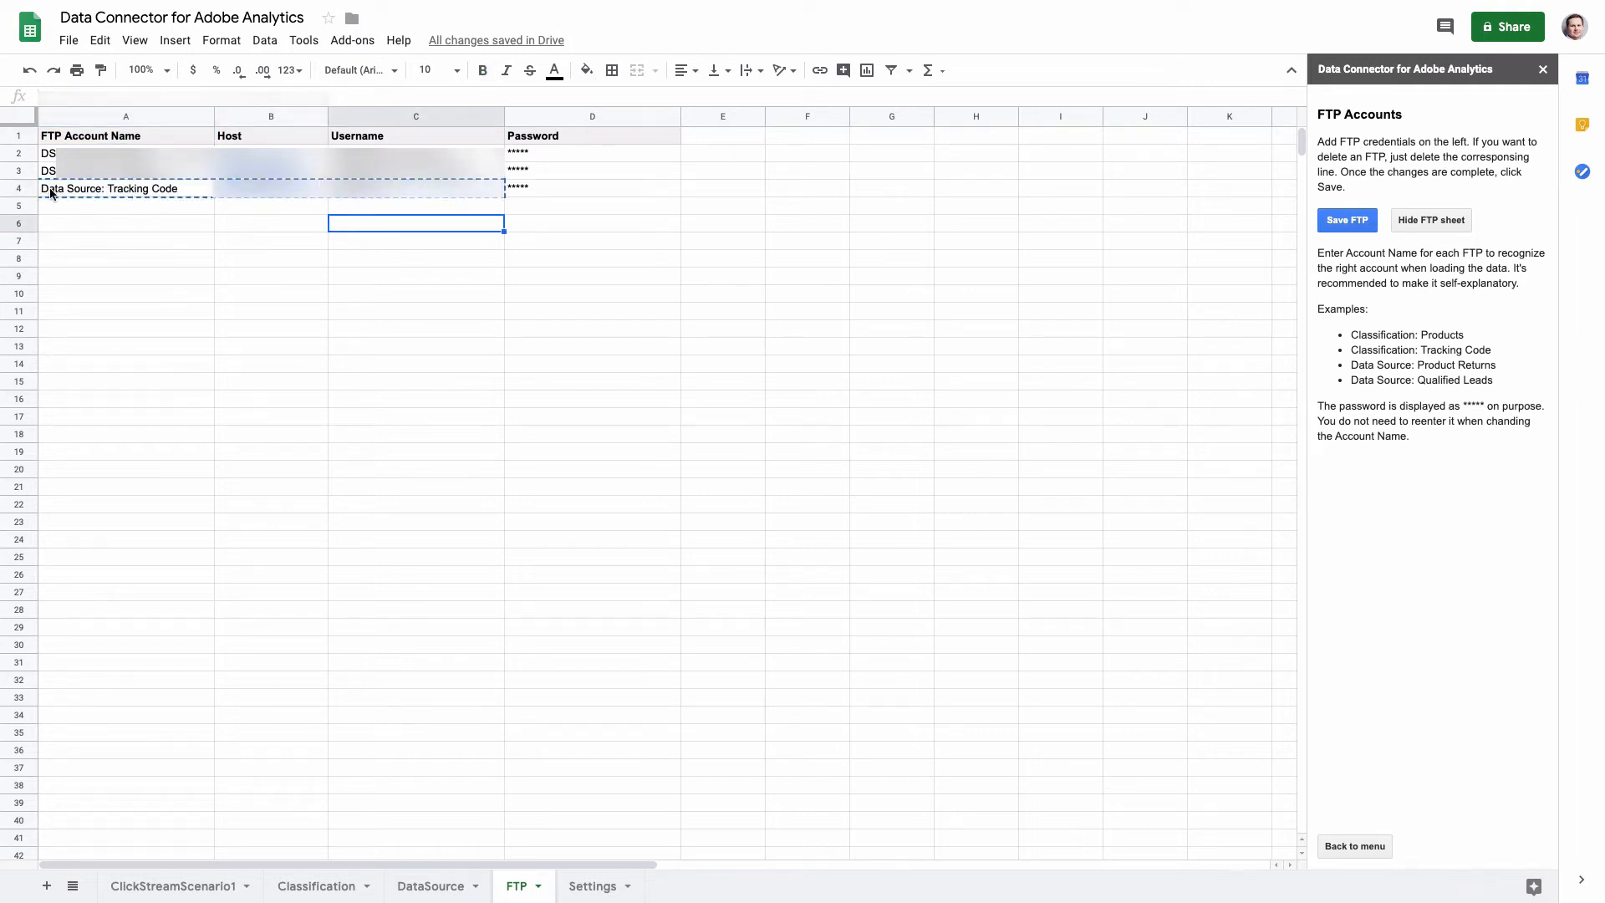
pyautogui.rightClick(28, 189)
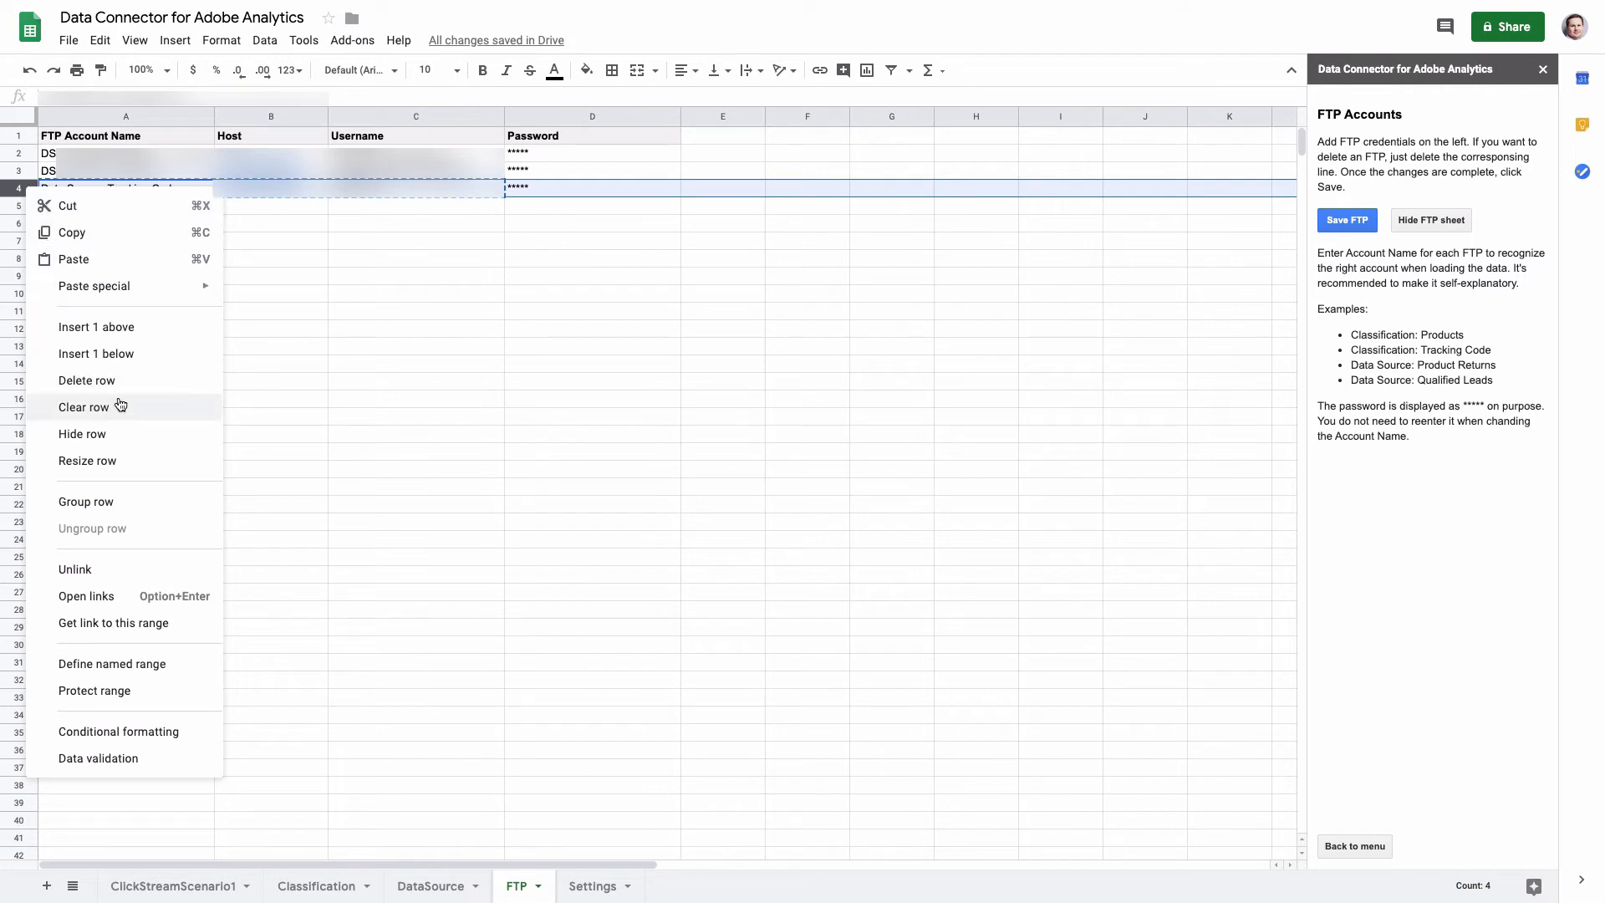
pyautogui.click(126, 383)
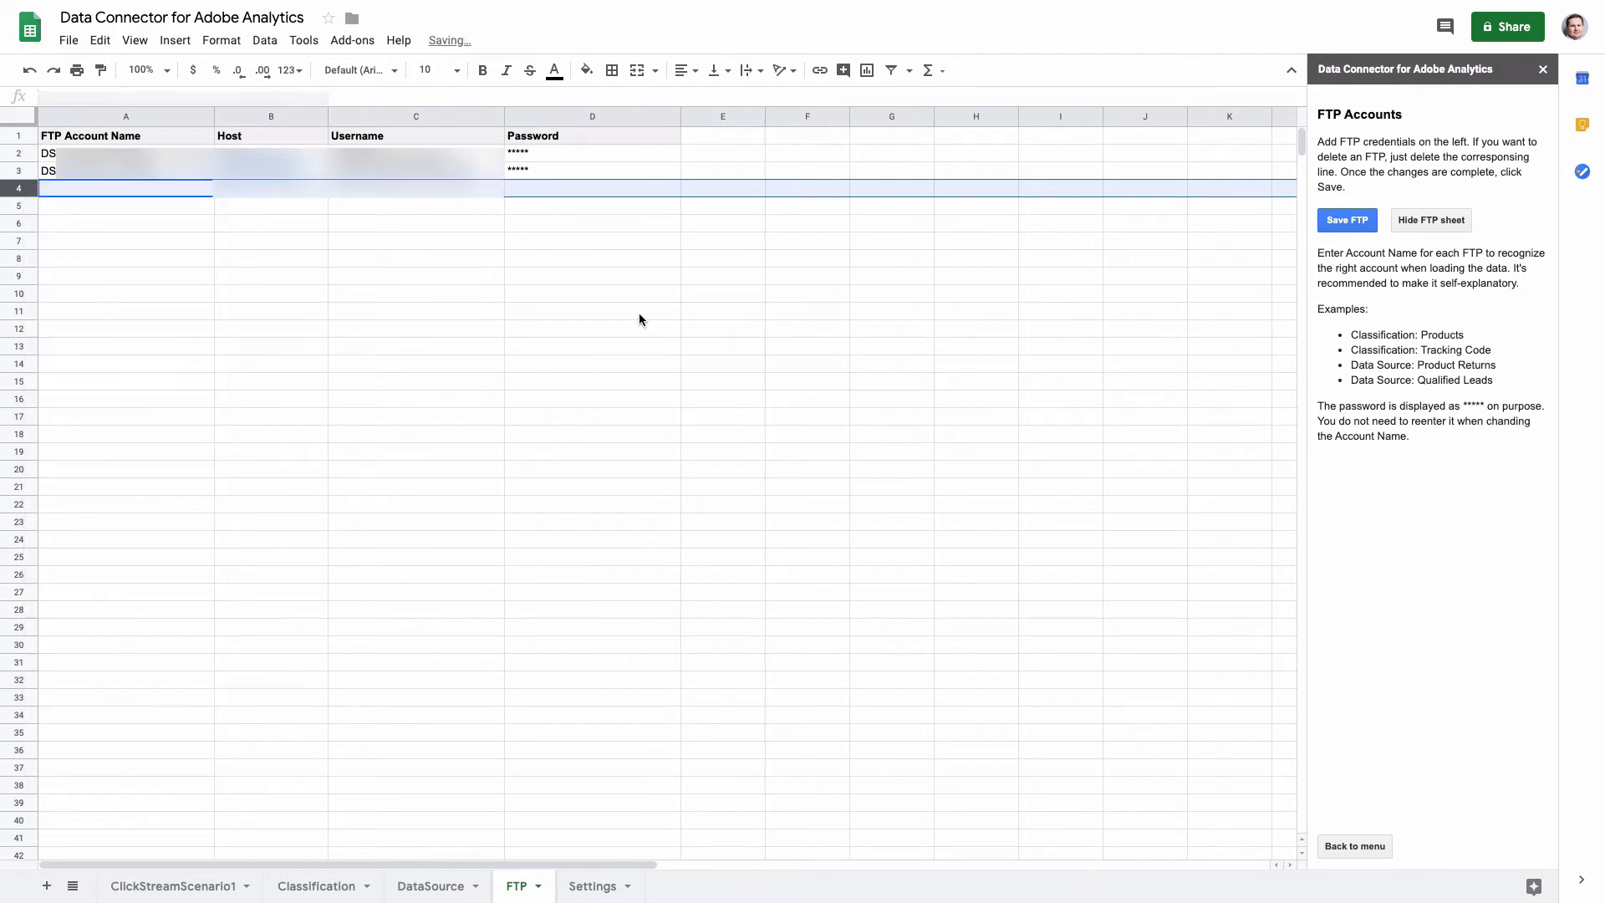
pyautogui.click(1363, 229)
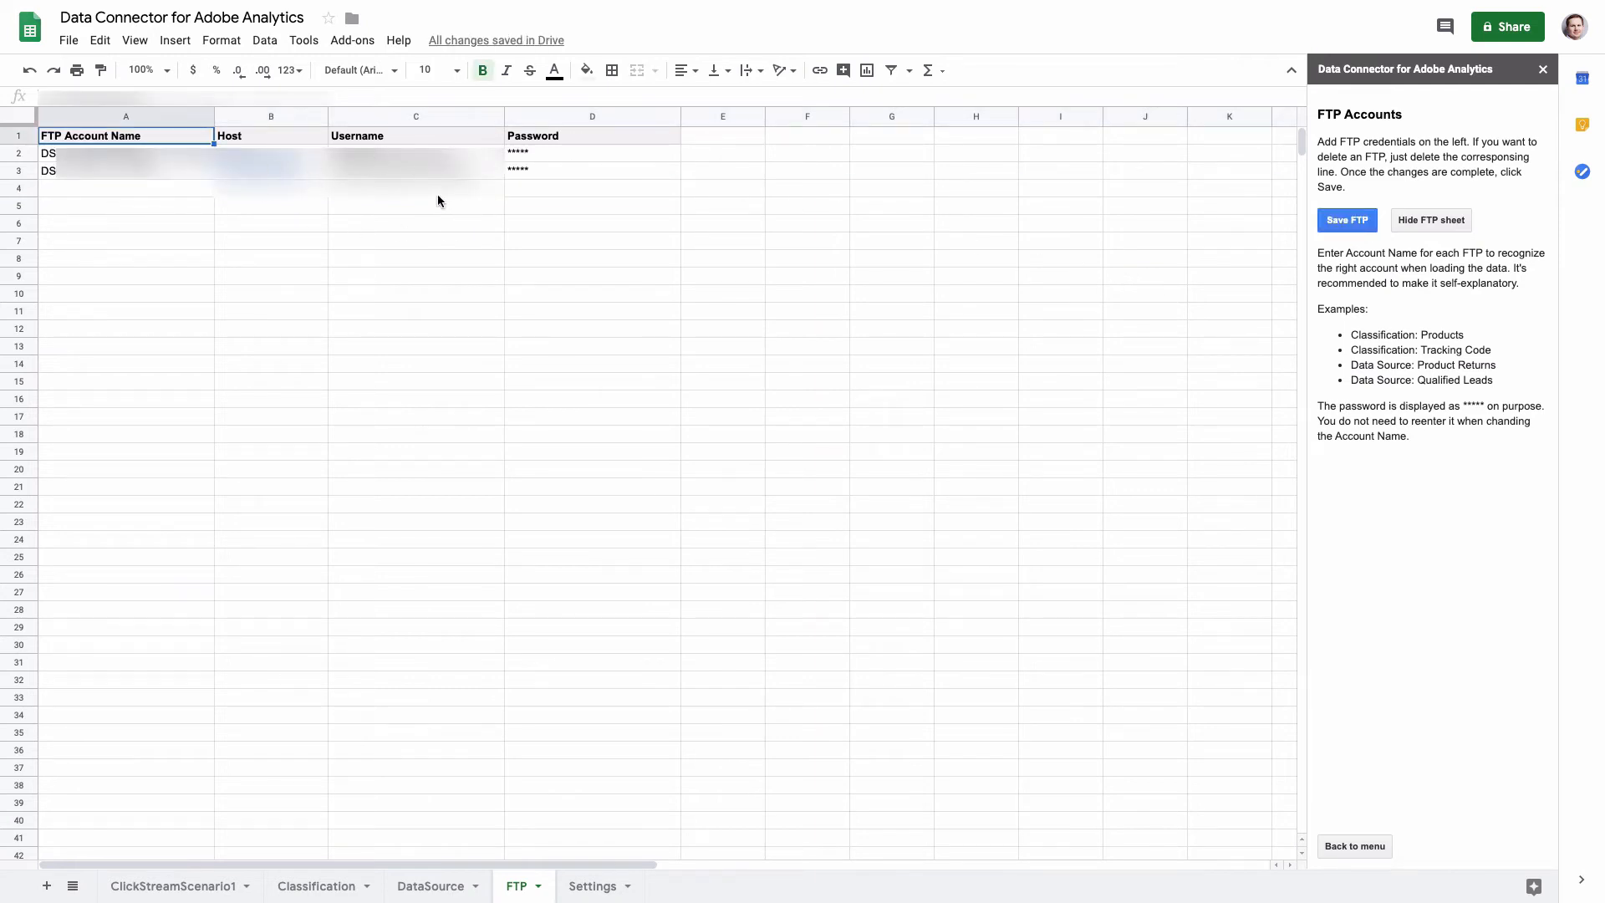
# - Paste the copied "Data Source: Tracking Code" account details back into row 4, fill in the FTP password and save the FTP accounts
pyautogui.click(155, 194)
pyautogui.hotkey('ctrl', 'v')
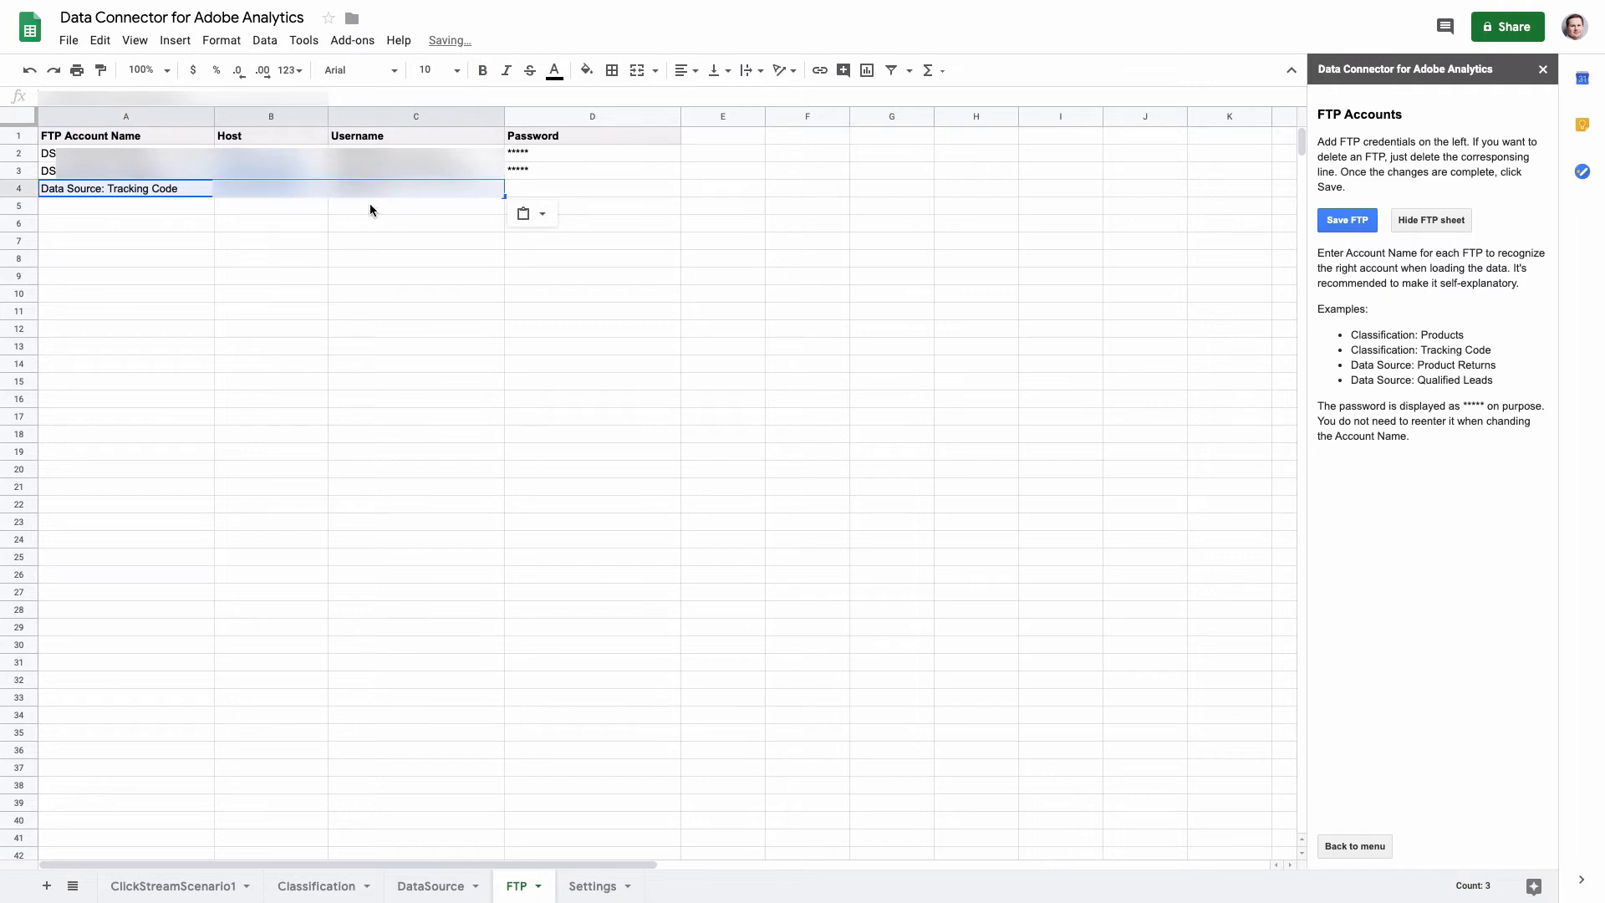
pyautogui.click(577, 194)
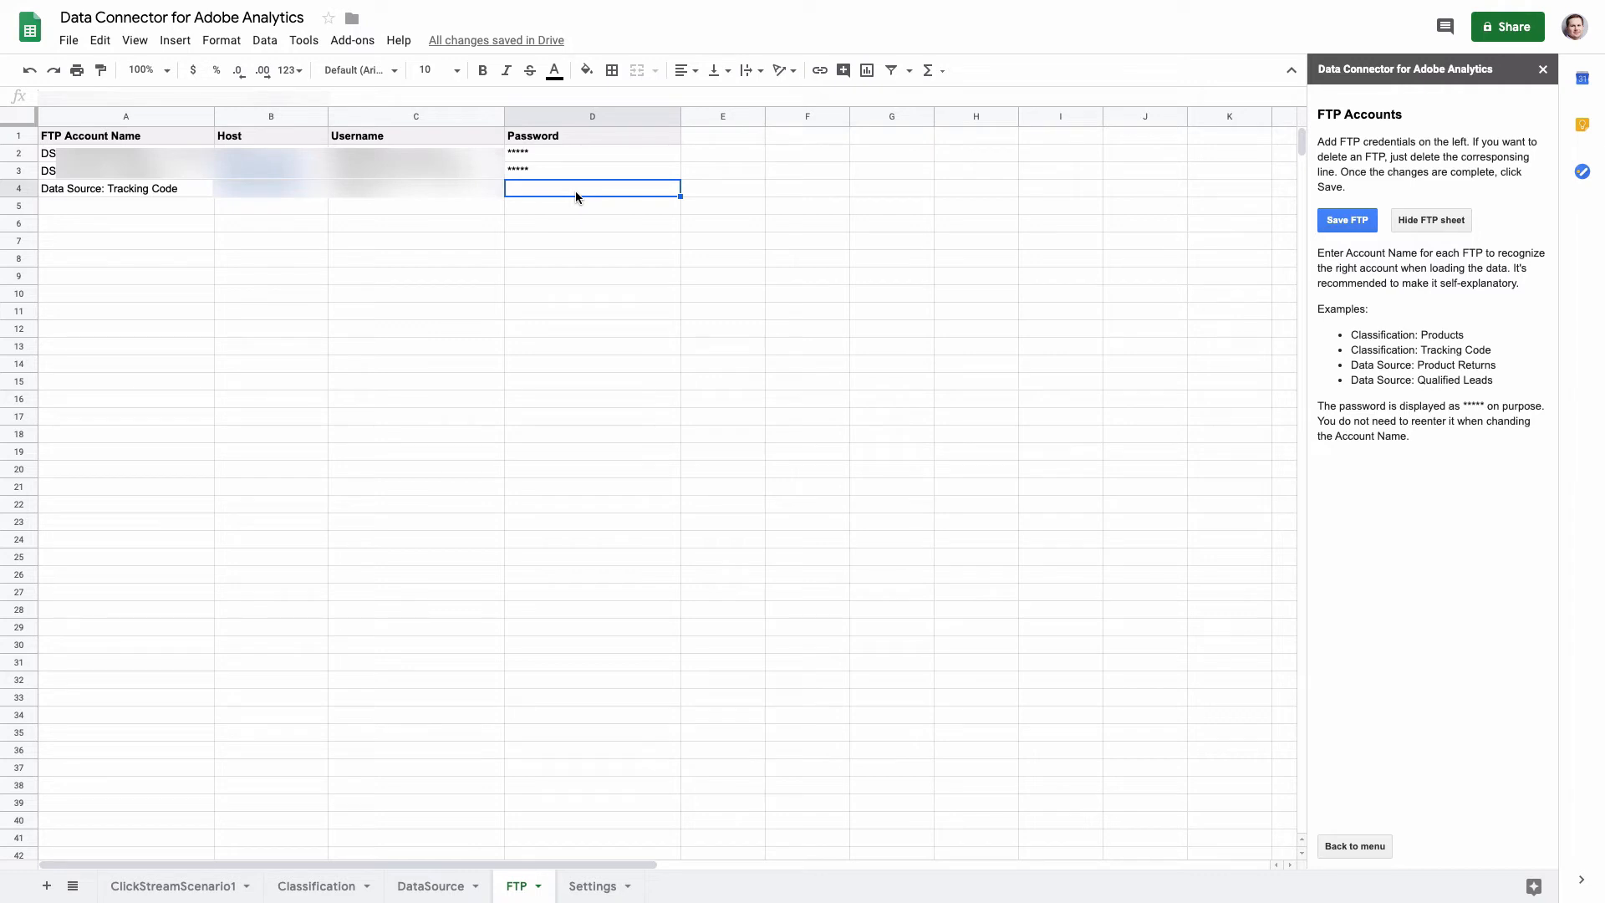
pyautogui.doubleClick(575, 190)
pyautogui.hotkey('ctrl', 'v')
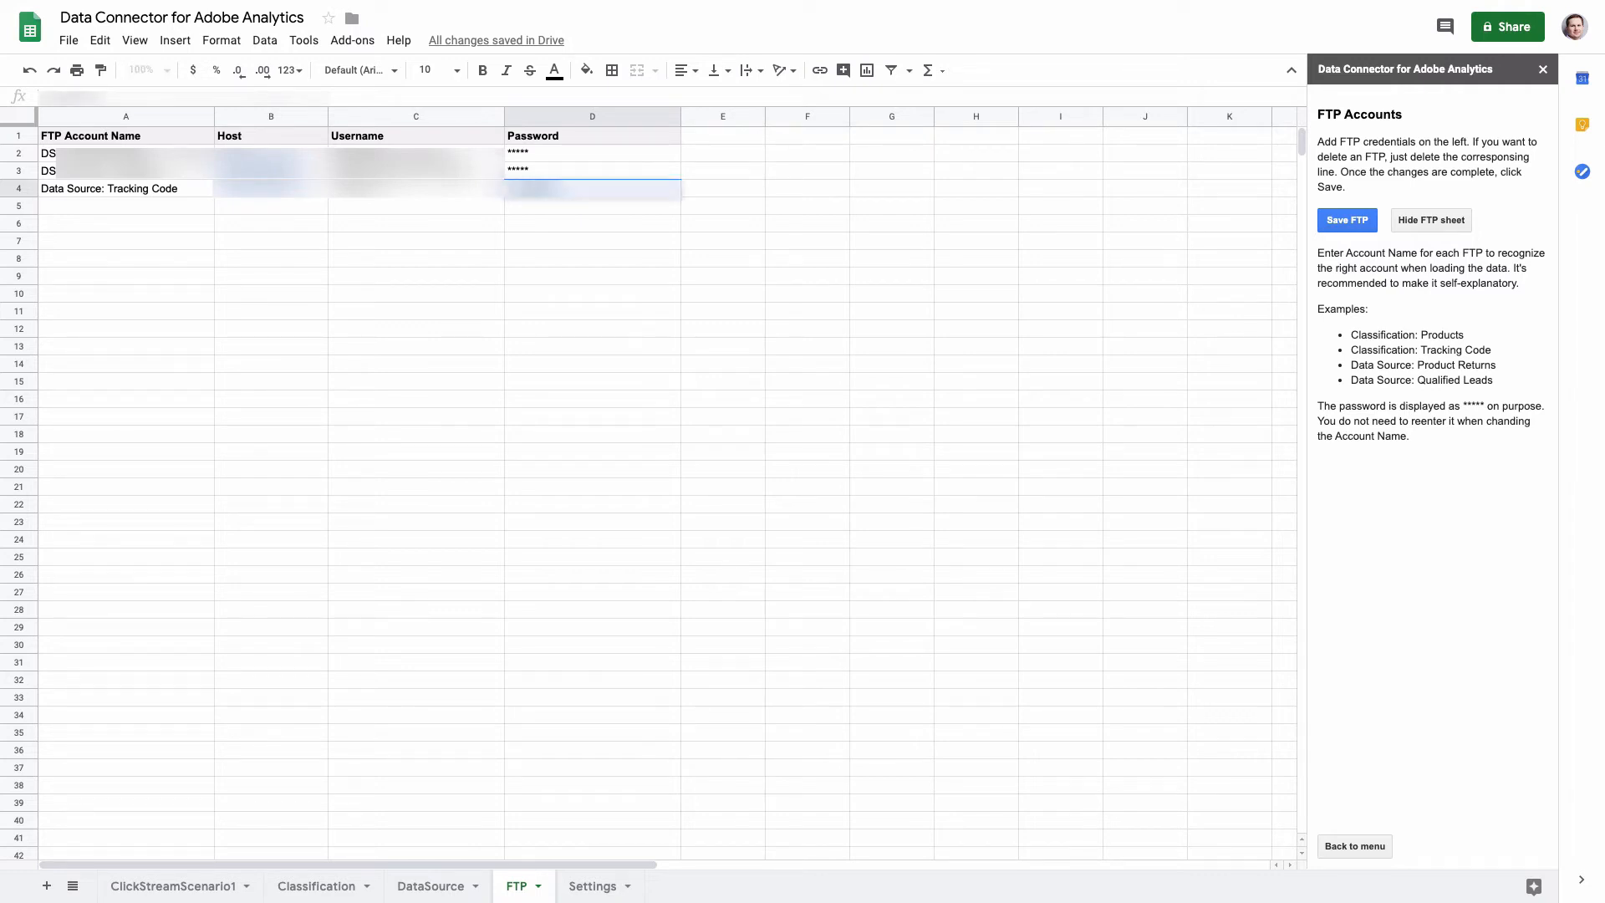
pyautogui.press('Return')
pyautogui.click(1324, 224)
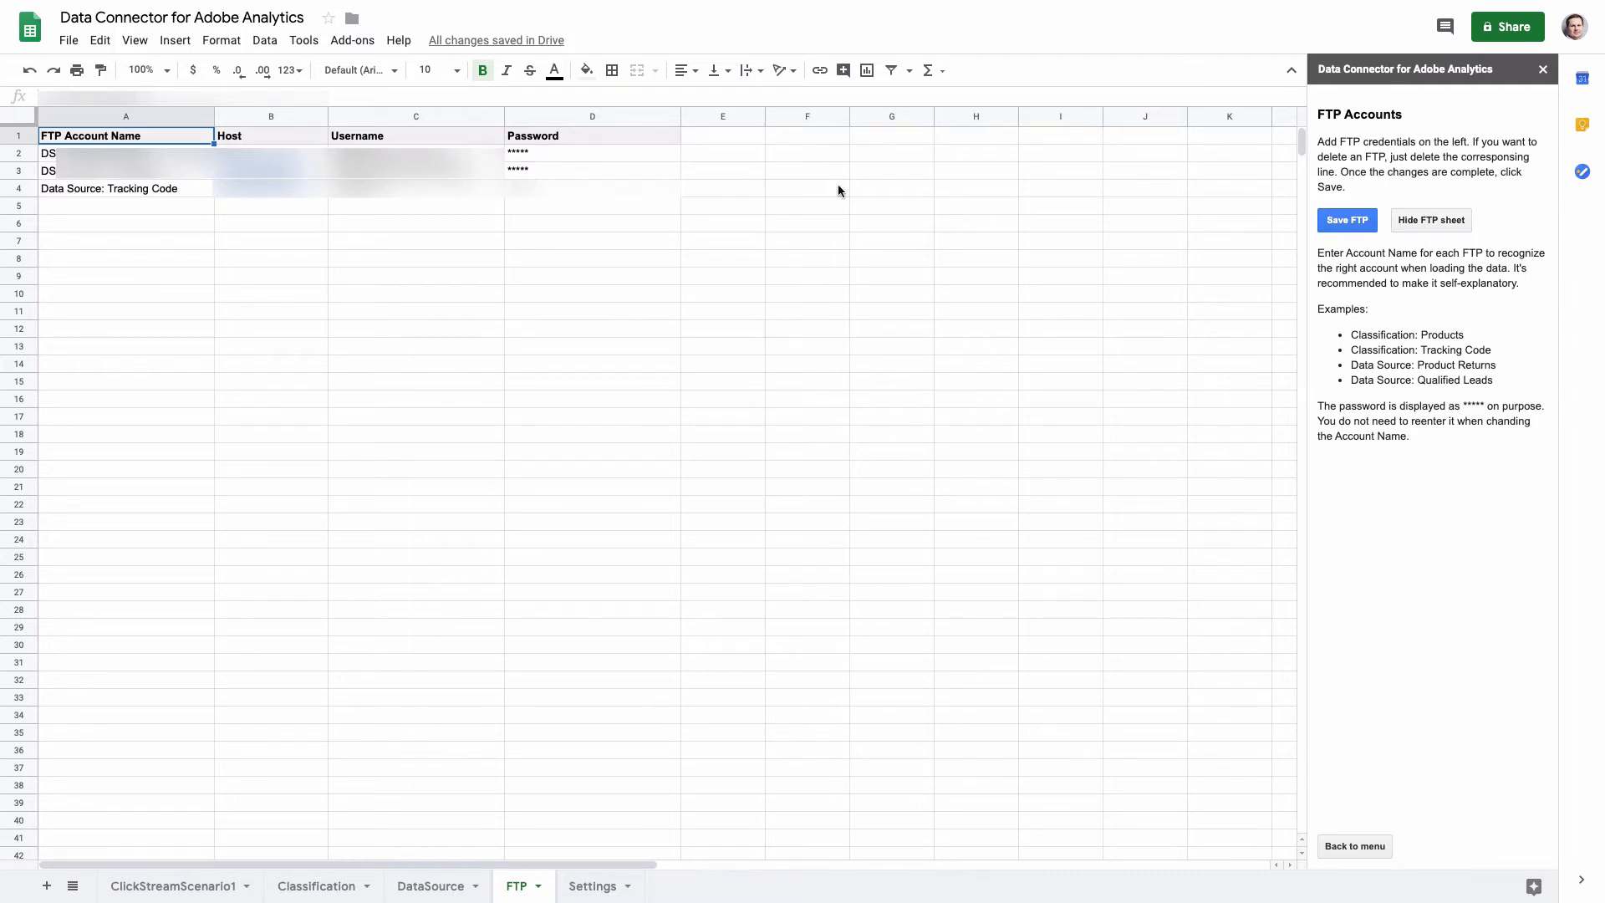
# - Hide the FTP sheet and load the DataSource sheet's unloaded rows now to the "Data Source: Tracking Code" FTP account
pyautogui.click(1441, 219)
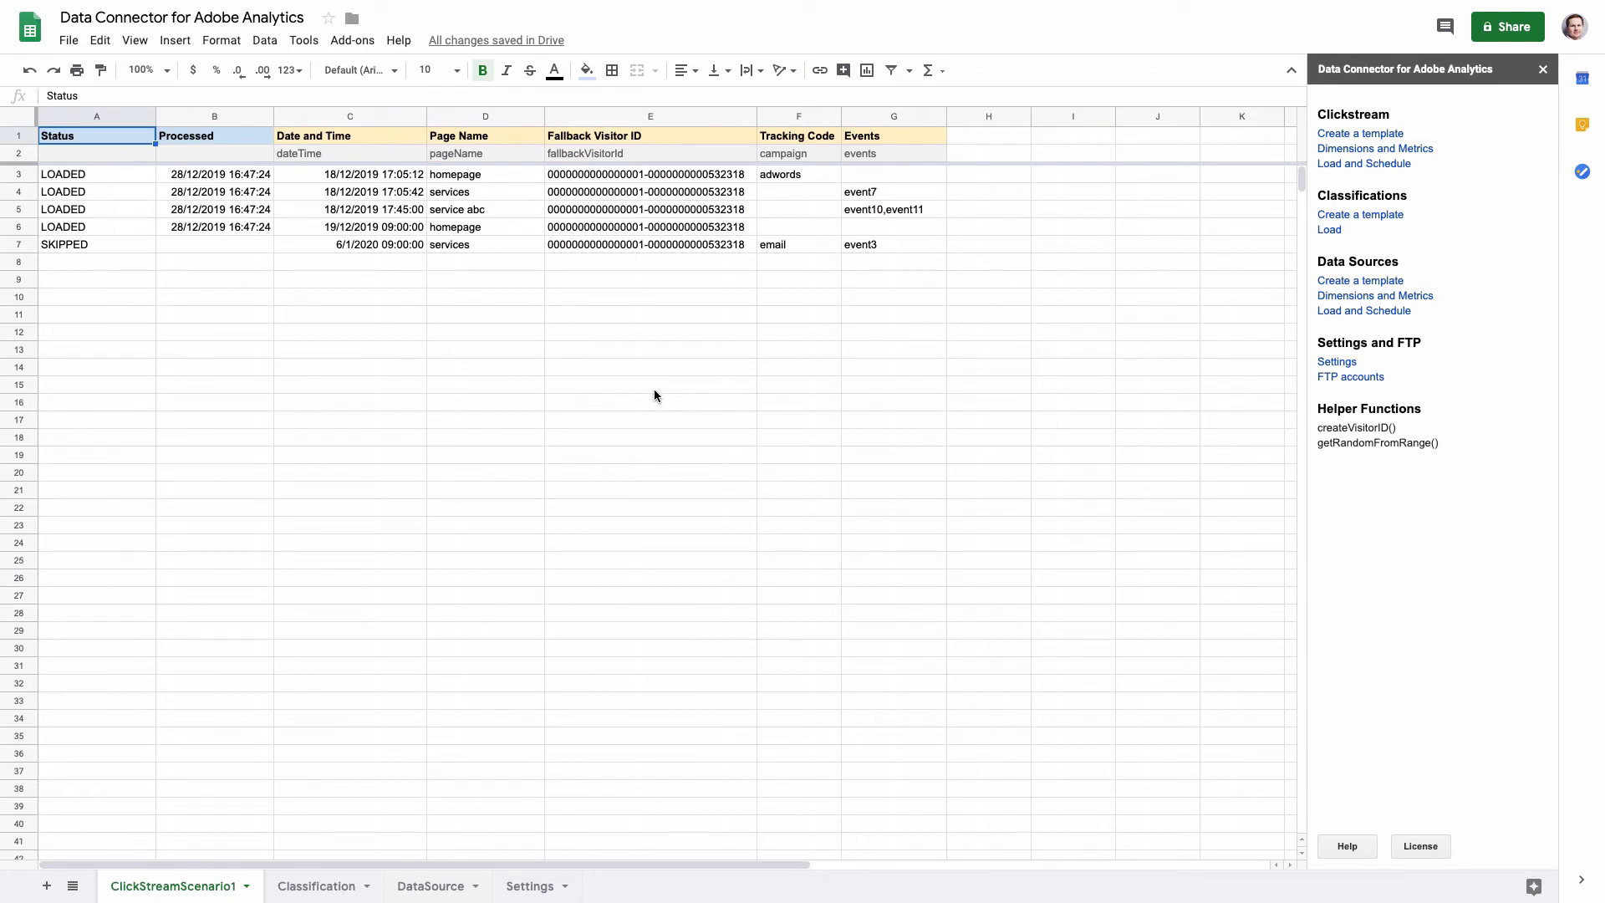
pyautogui.click(430, 886)
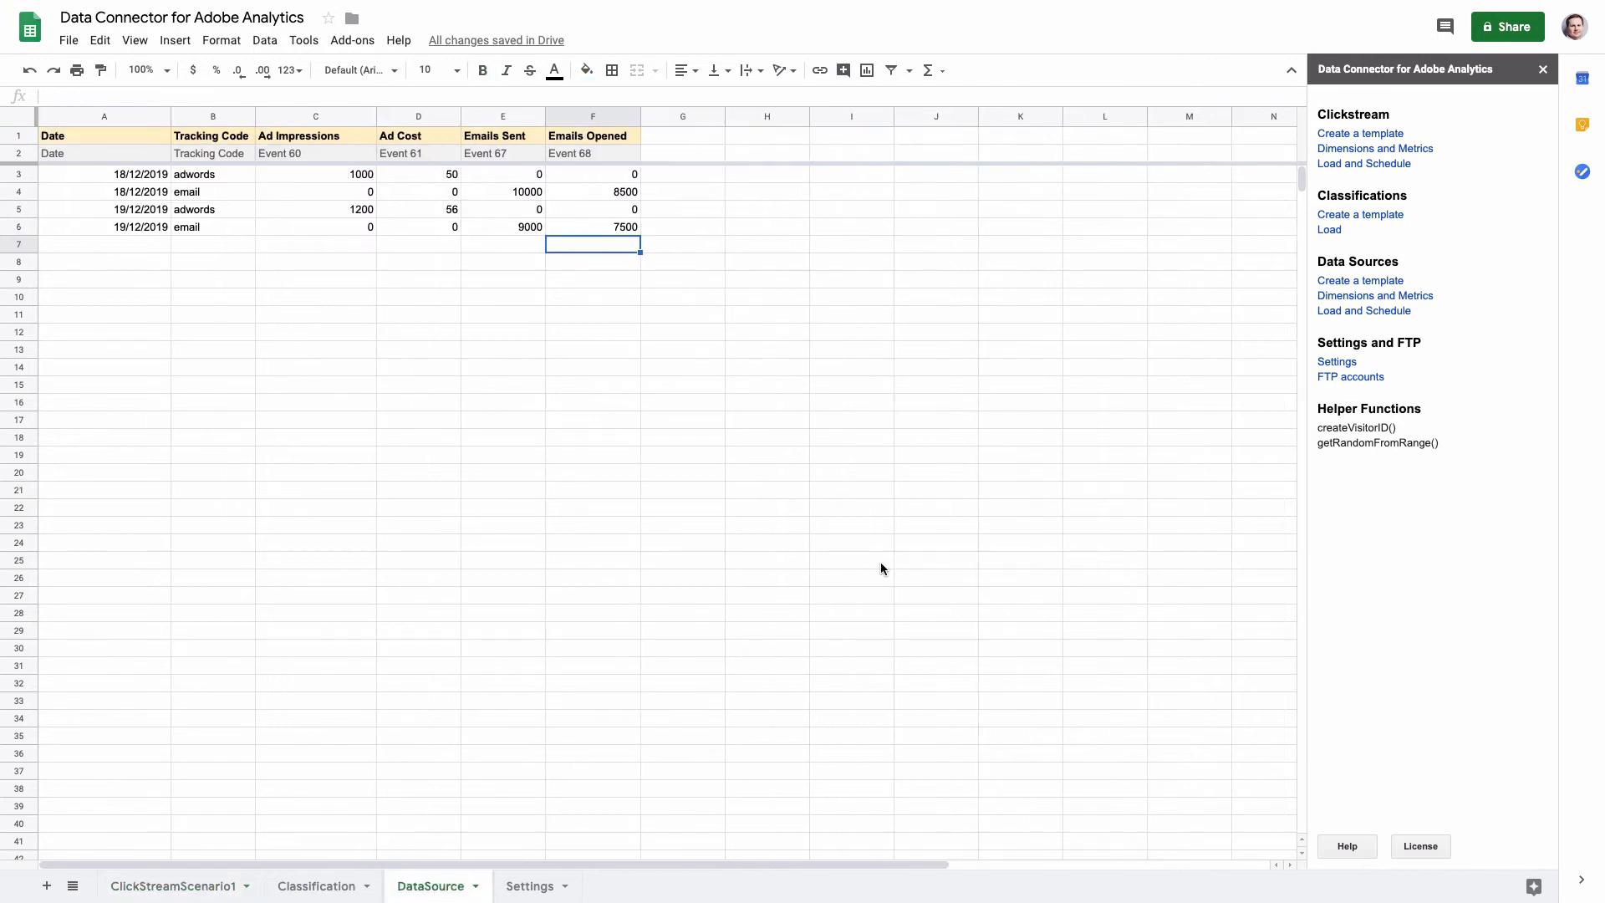
pyautogui.click(1375, 313)
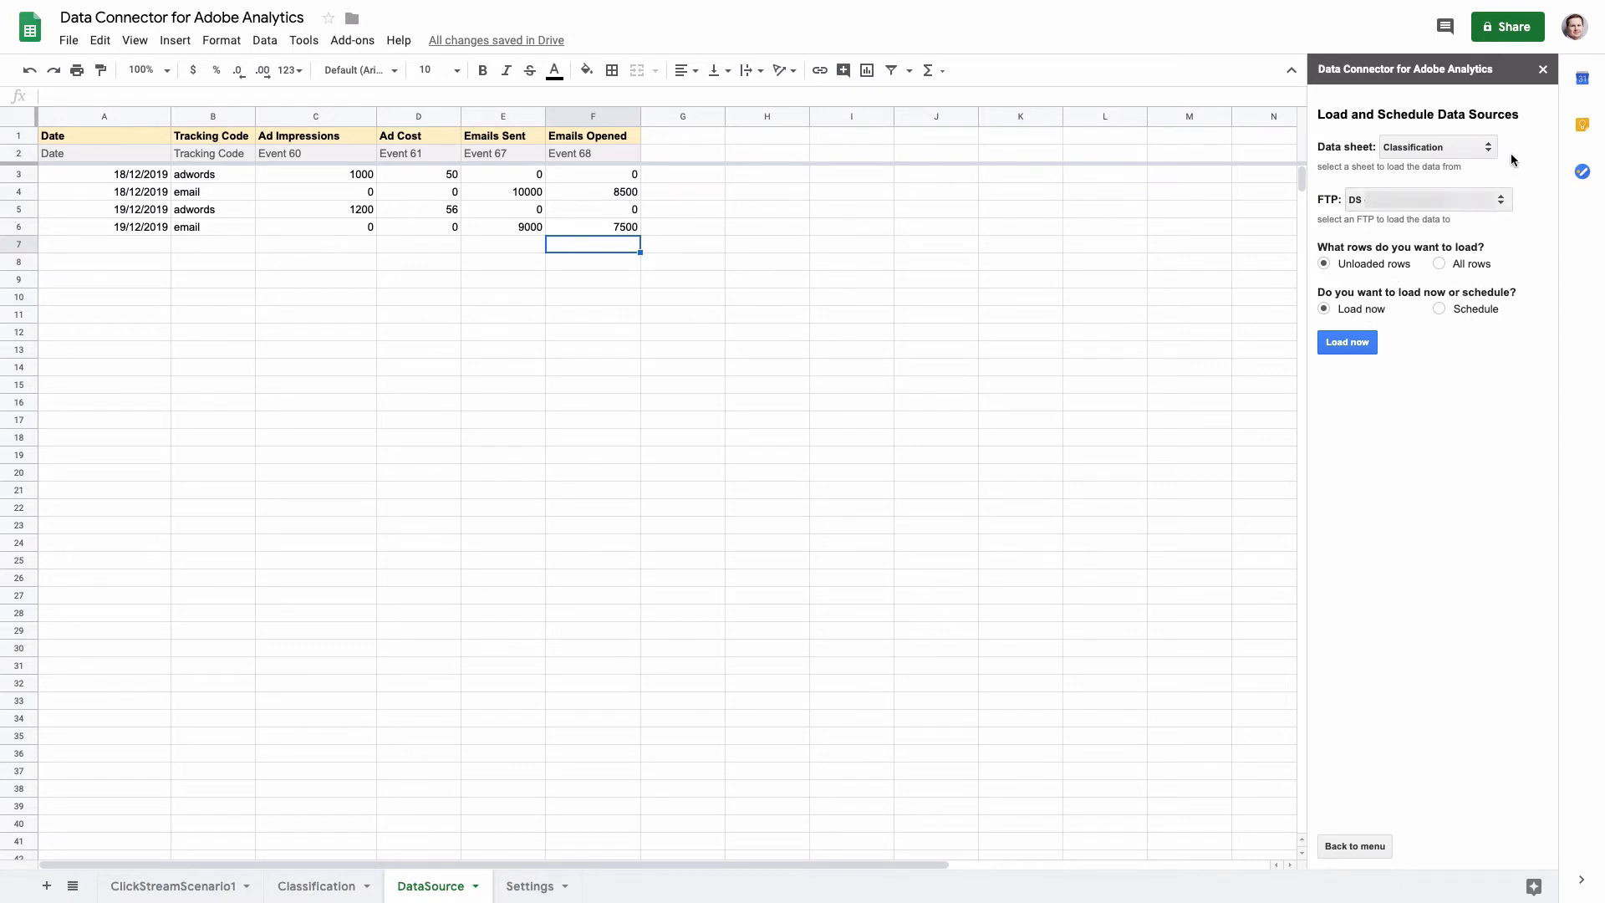
pyautogui.click(1451, 145)
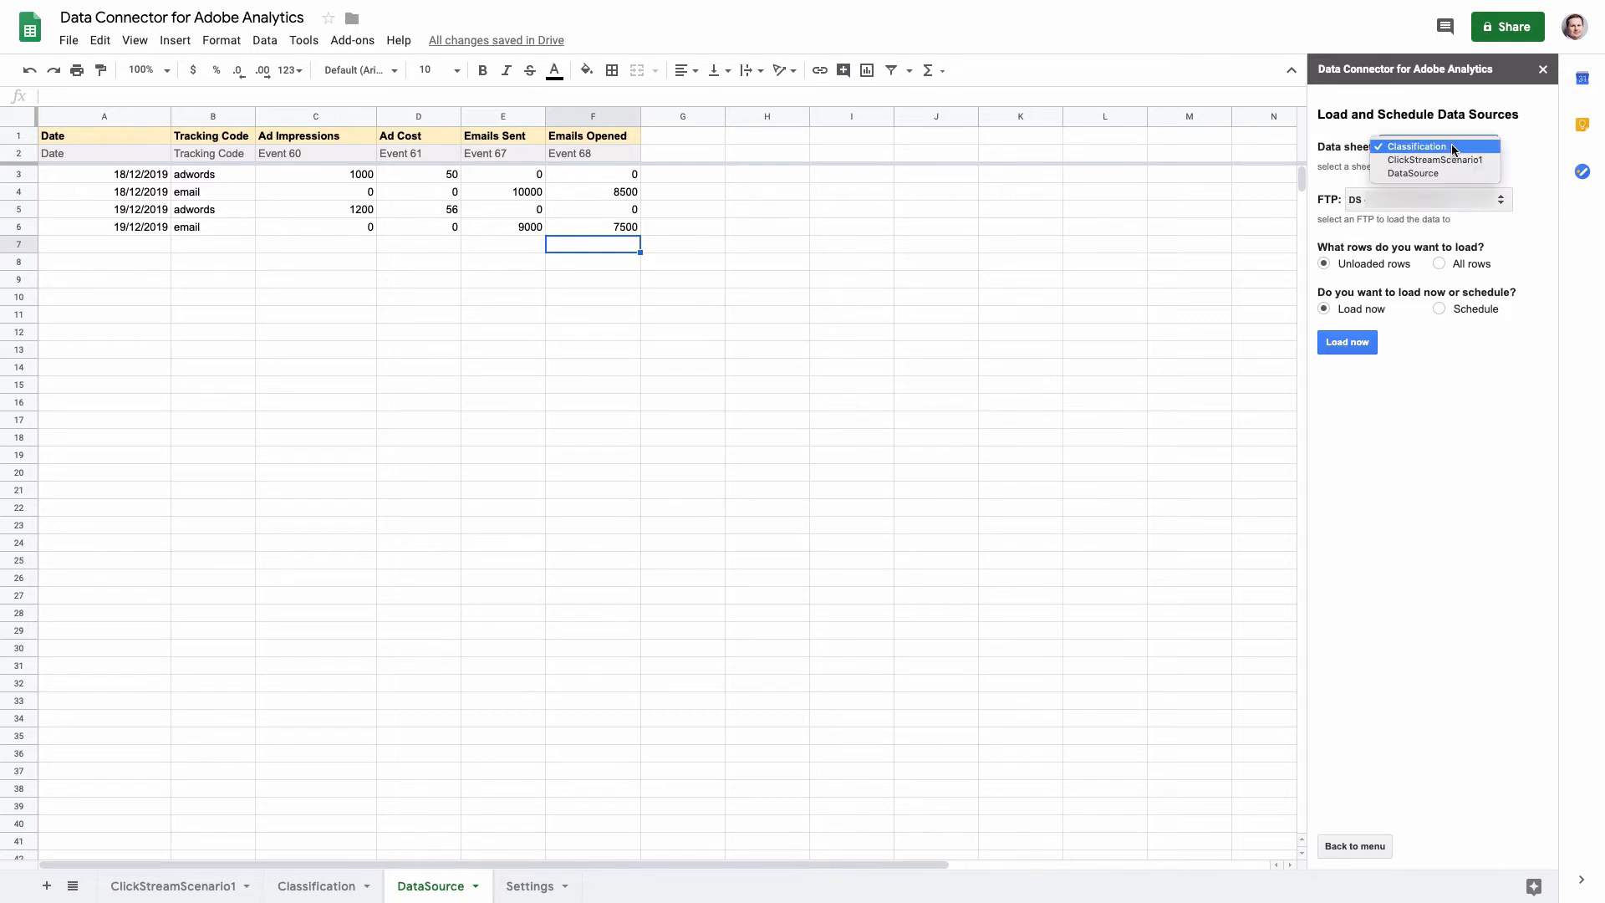
pyautogui.click(1417, 177)
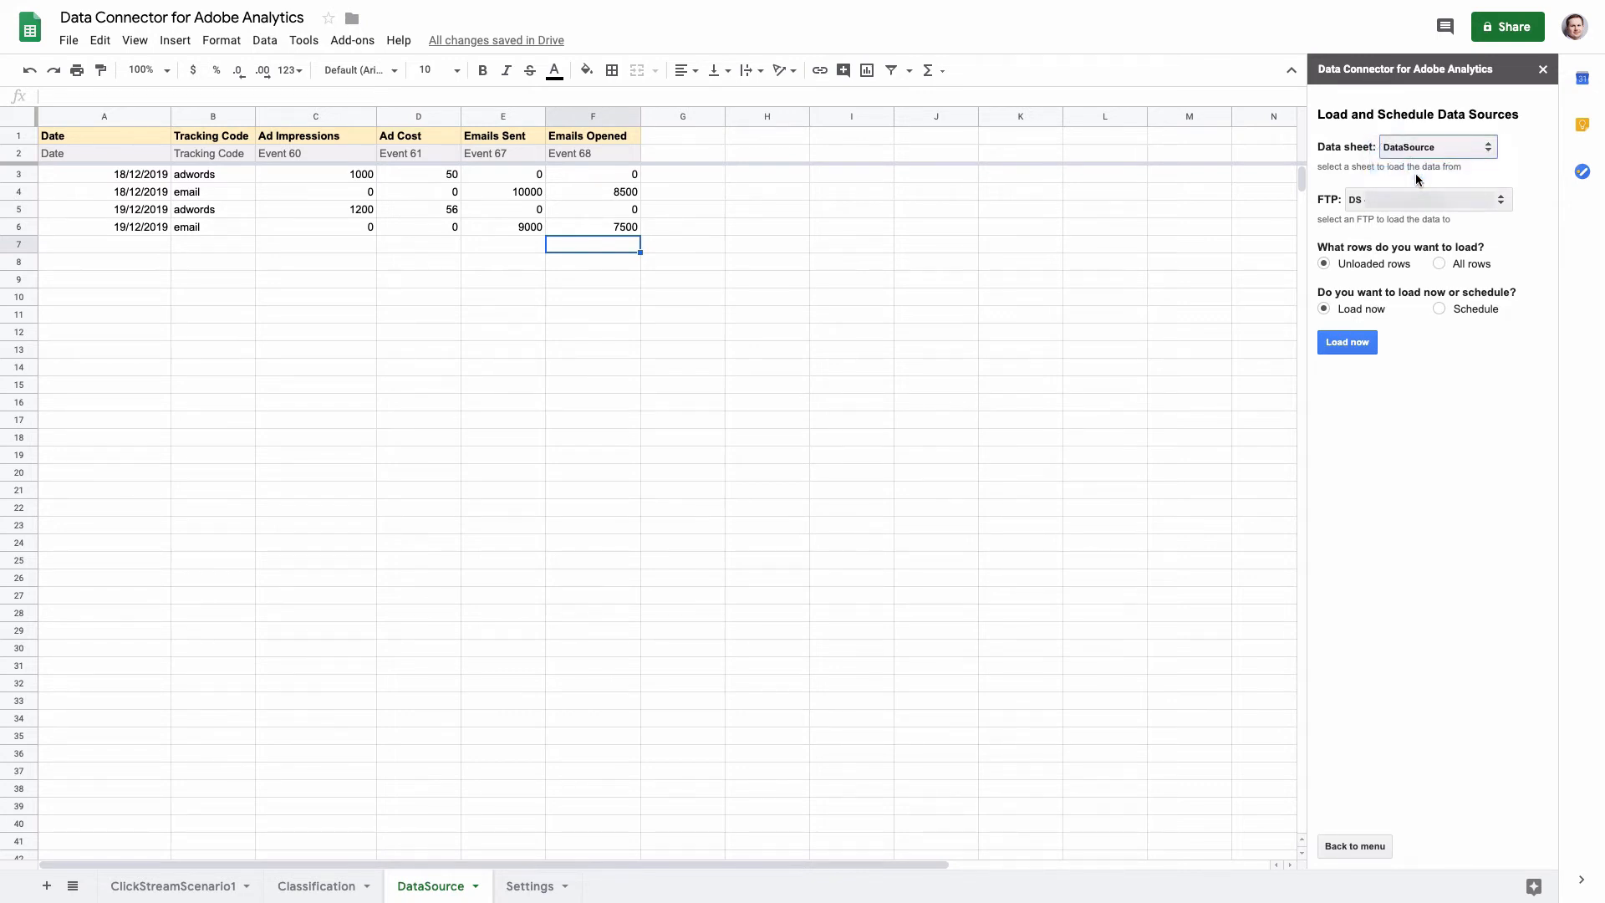
pyautogui.click(1369, 201)
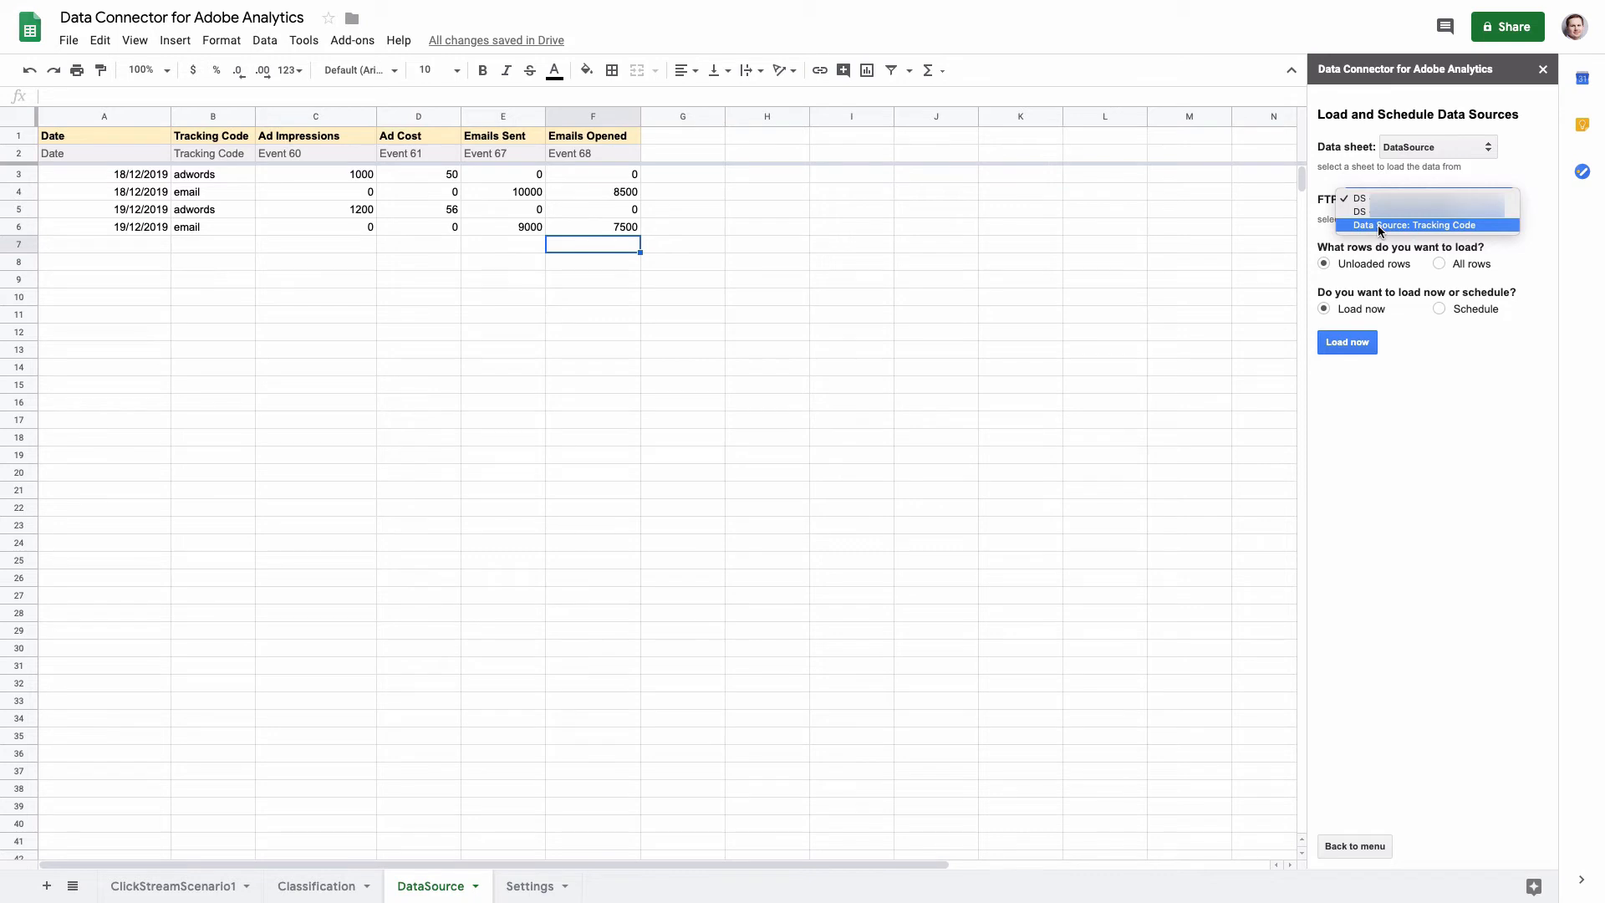
pyautogui.click(1377, 224)
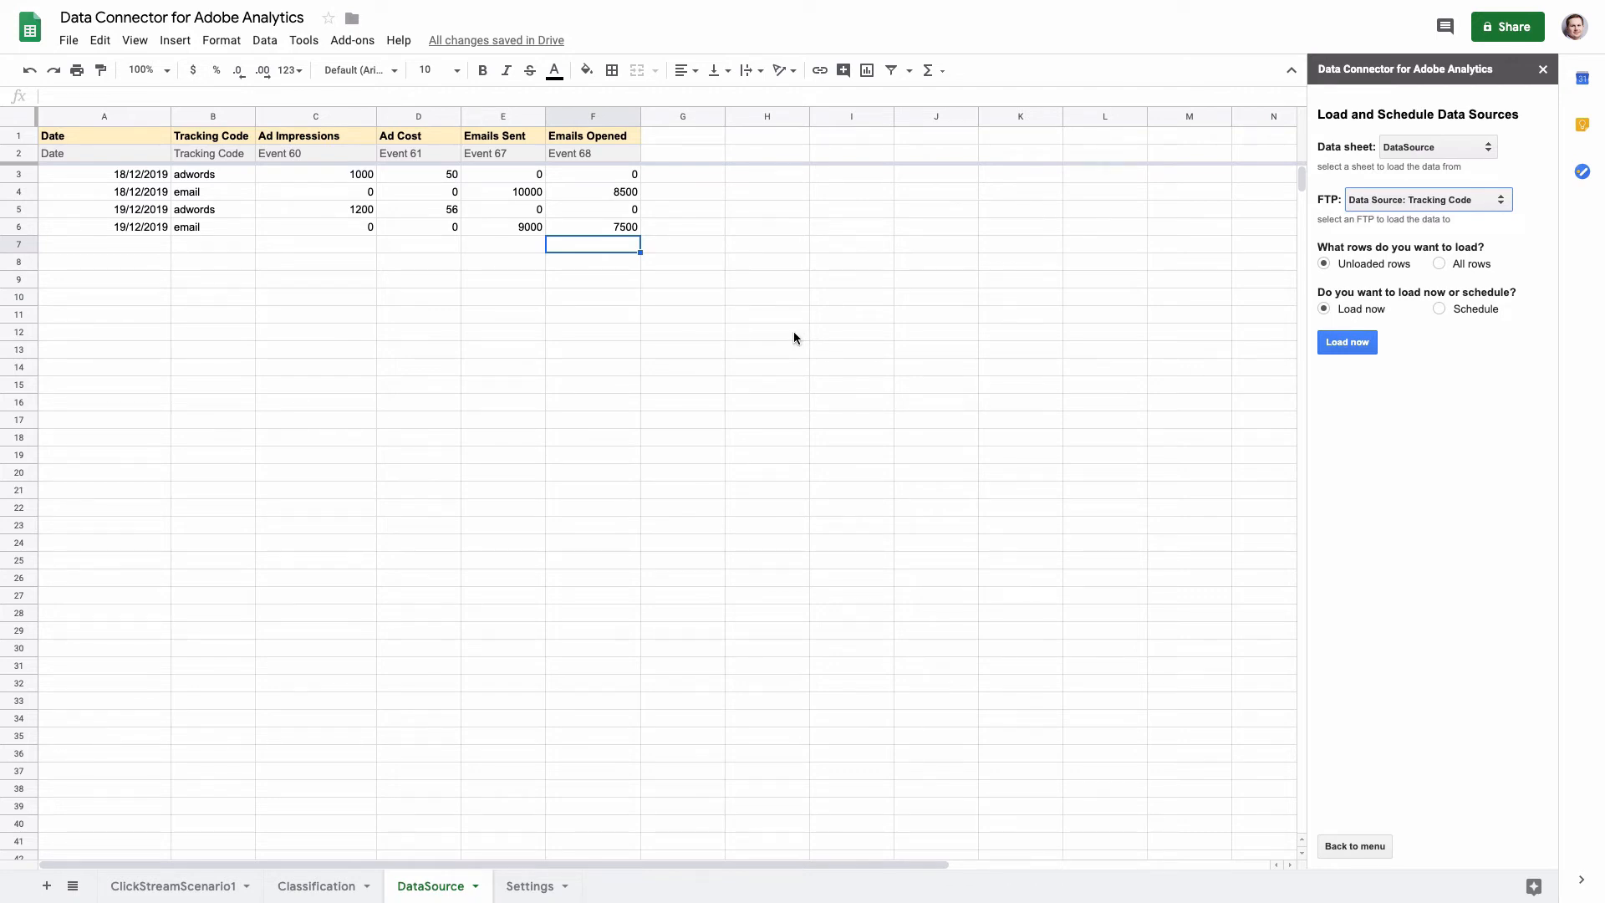
pyautogui.click(1352, 350)
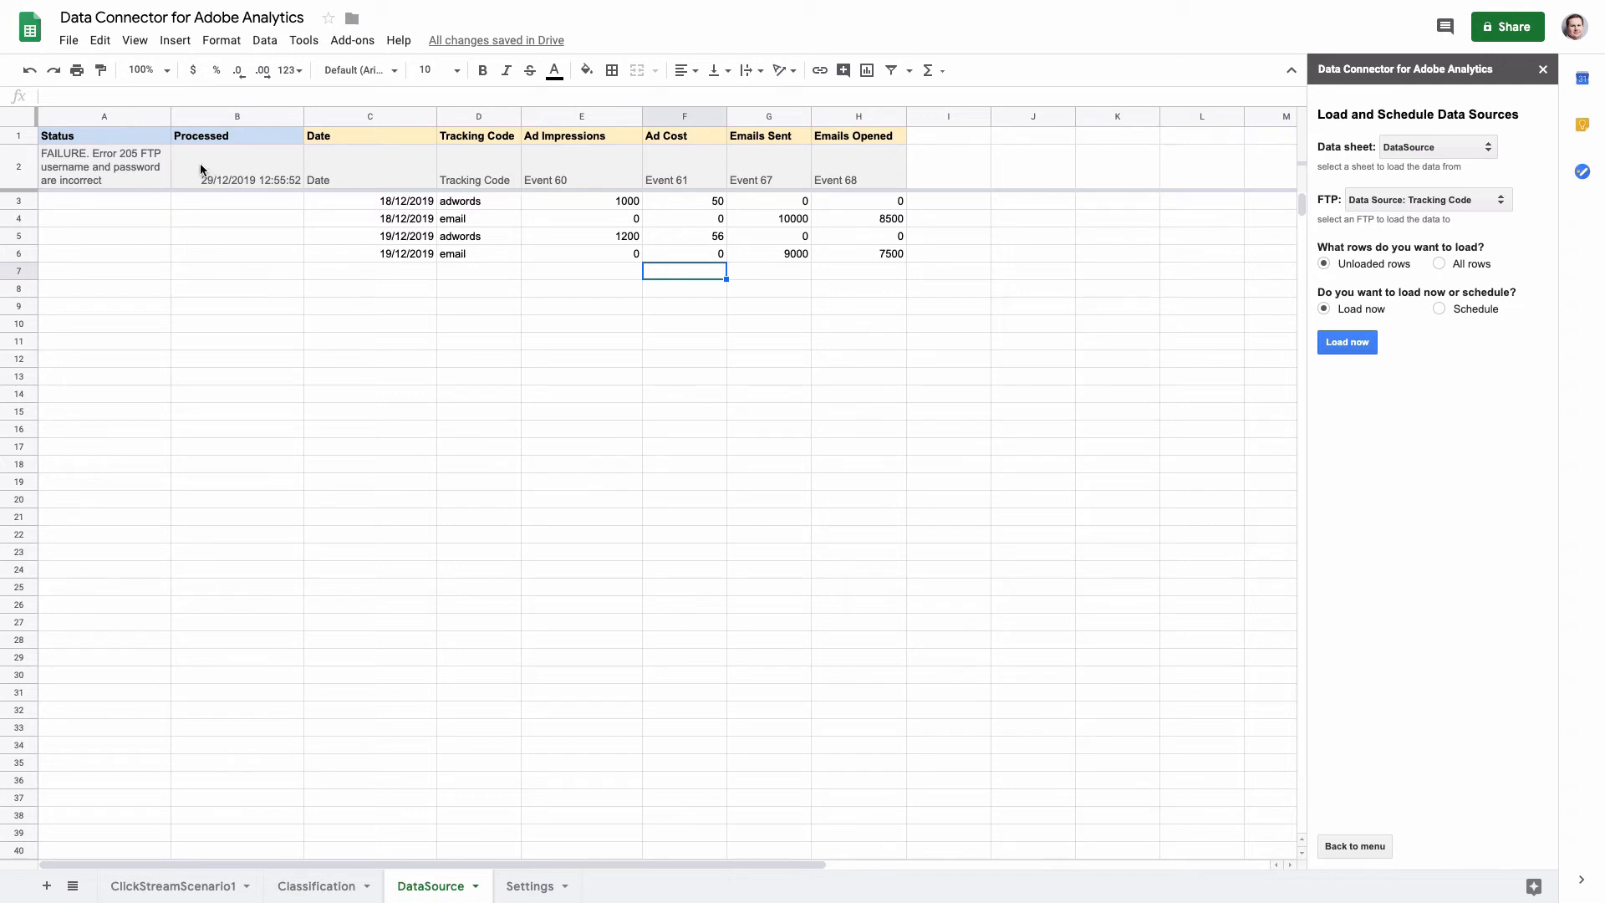
# - Read the full load status message in cell A2 of the DataSource sheet
pyautogui.click(86, 160)
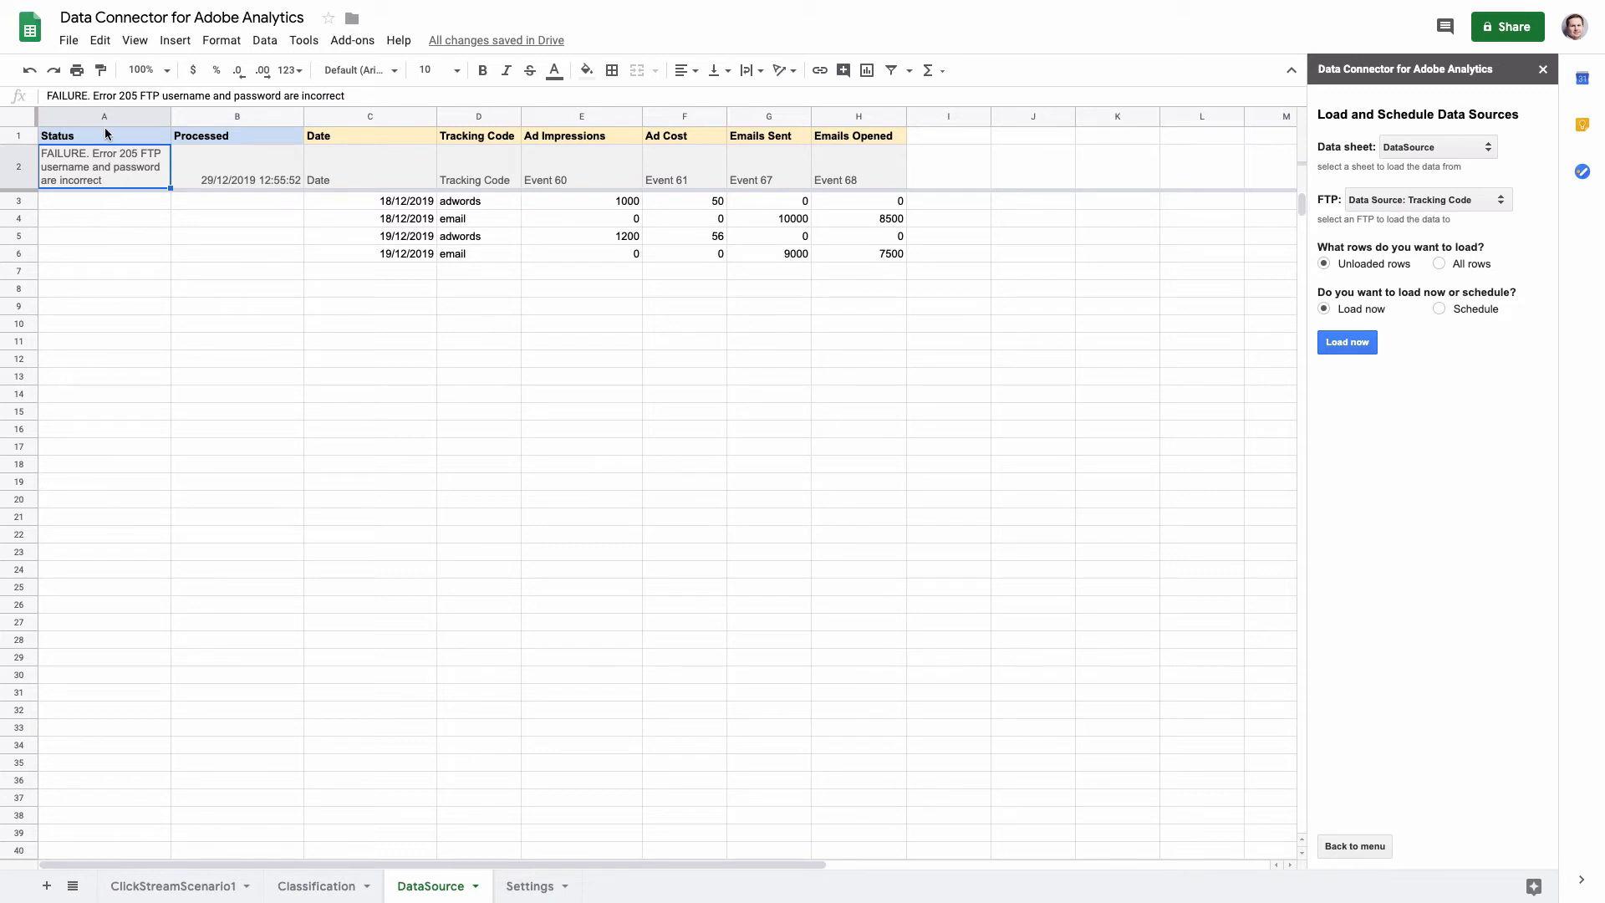
pyautogui.moveTo(92, 96); pyautogui.dragTo(346, 95)
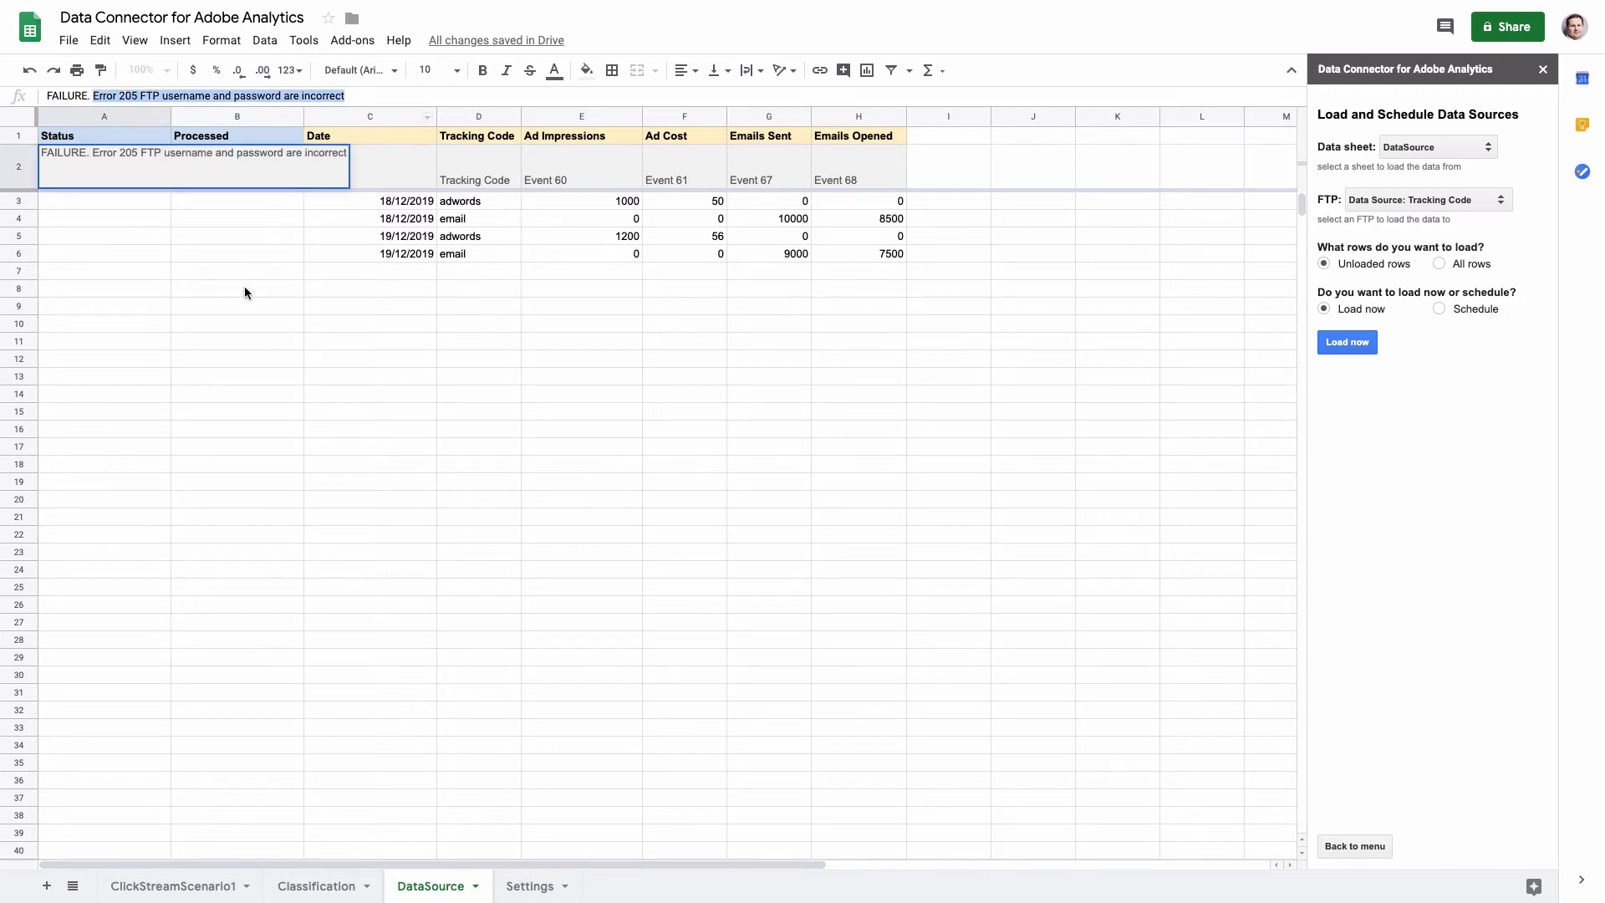
pyautogui.click(215, 215)
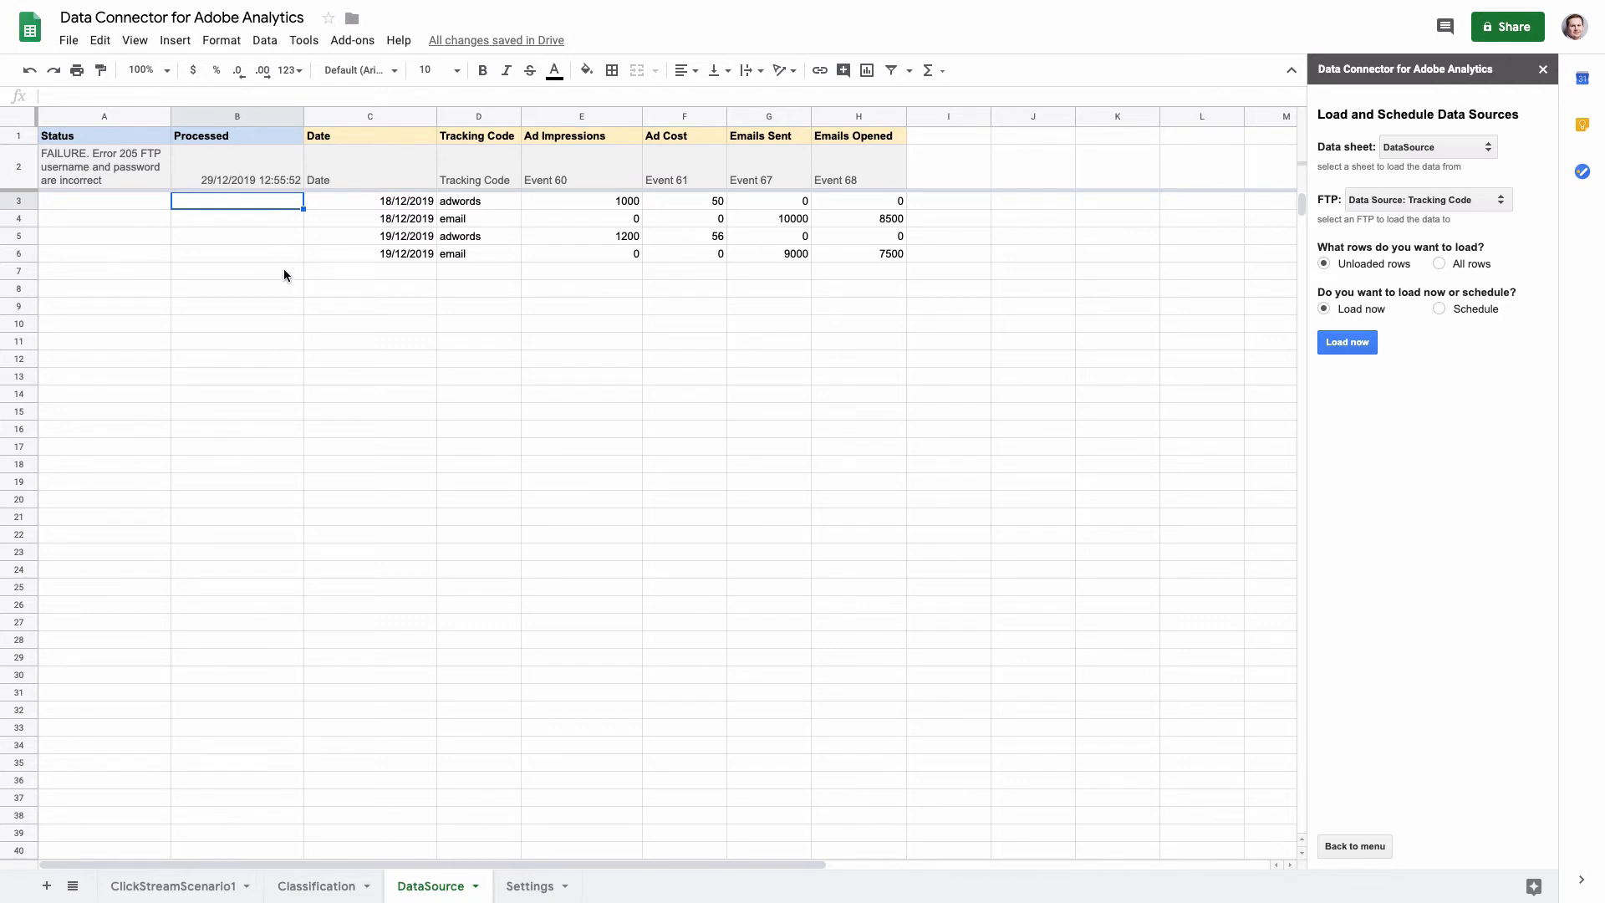
# - Reopen the FTP accounts, replace the host, username and password of "Data Source: Tracking Code" with the correct credentials, and save
pyautogui.click(1380, 846)
pyautogui.click(1365, 389)
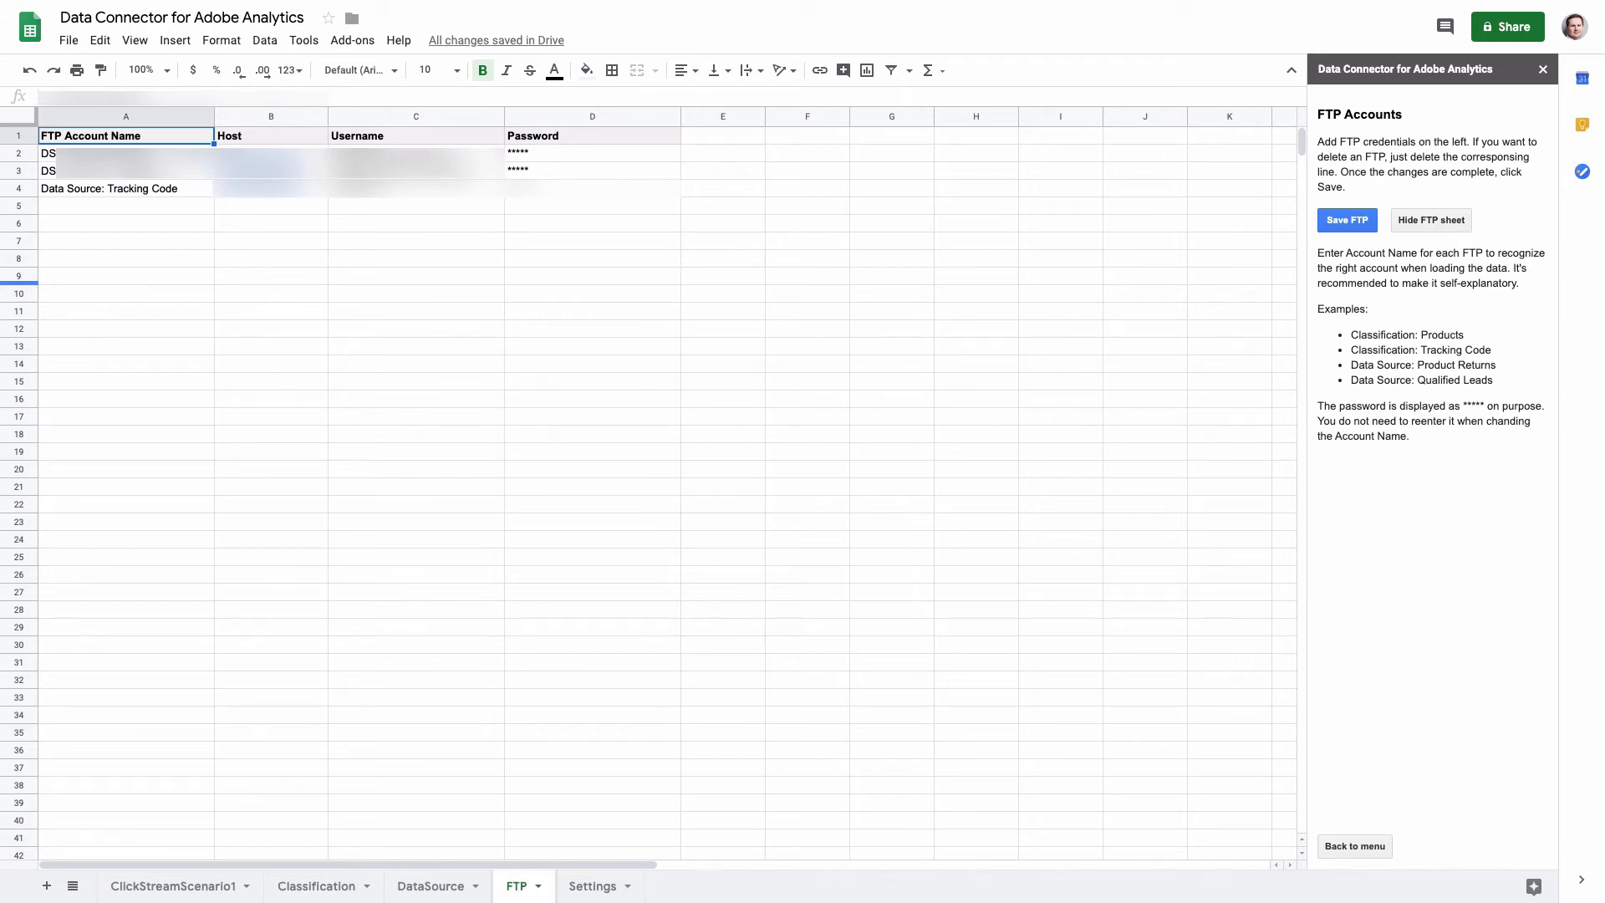
pyautogui.click(343, 193)
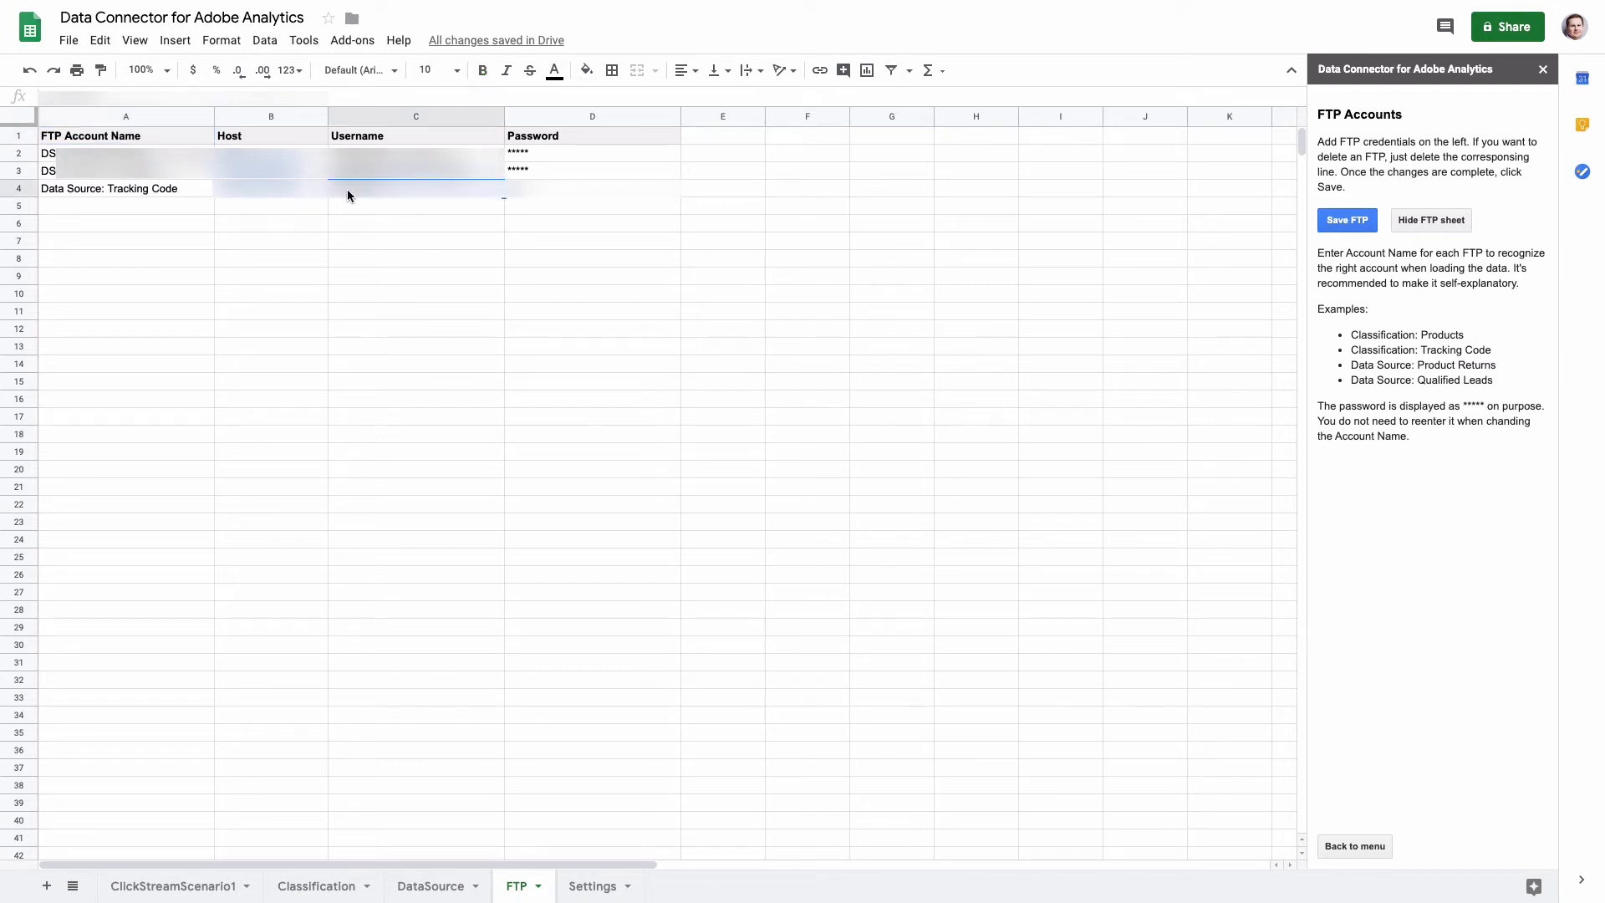
pyautogui.press('Left')
pyautogui.hotkey('ctrl', 'v')
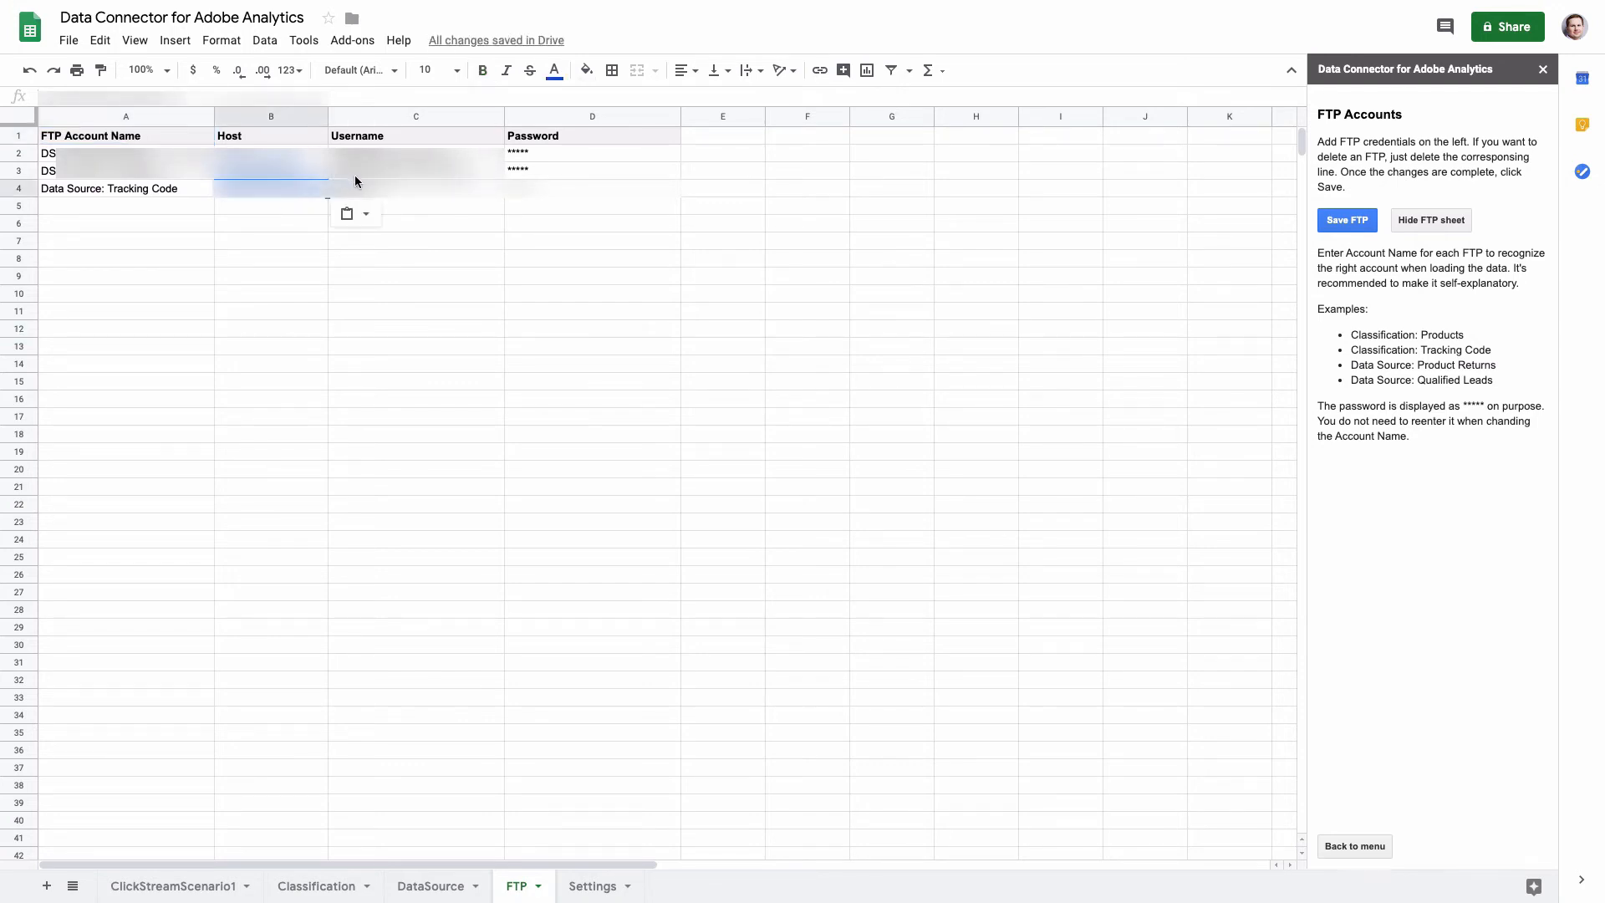
pyautogui.click(389, 193)
pyautogui.hotkey('ctrl', 'v')
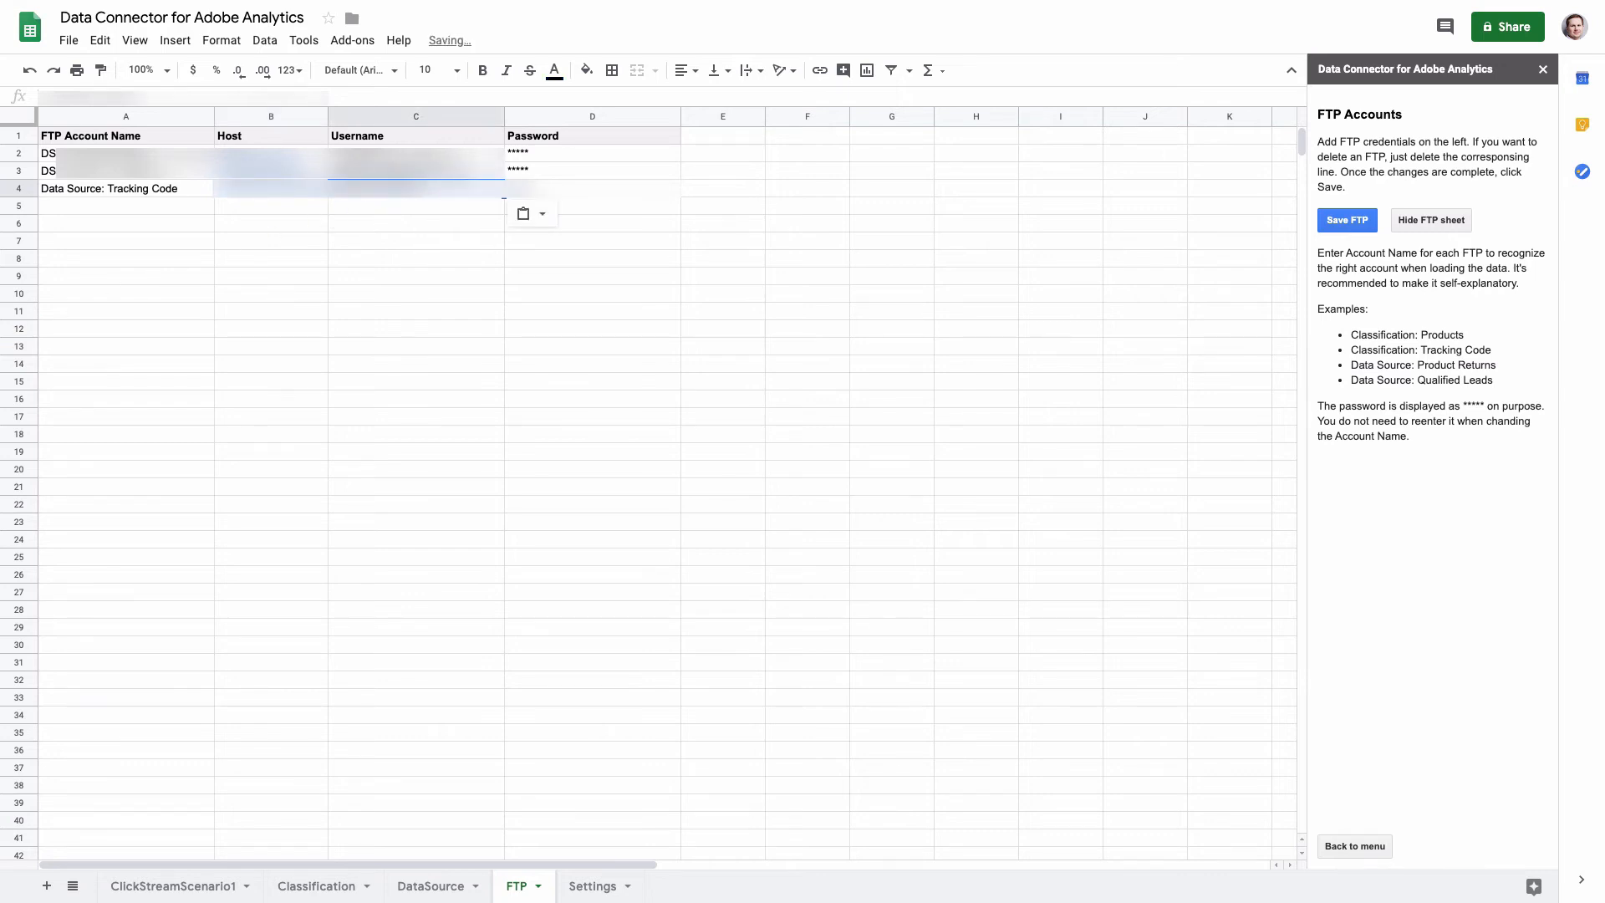
pyautogui.click(573, 187)
pyautogui.hotkey('ctrl', 'v')
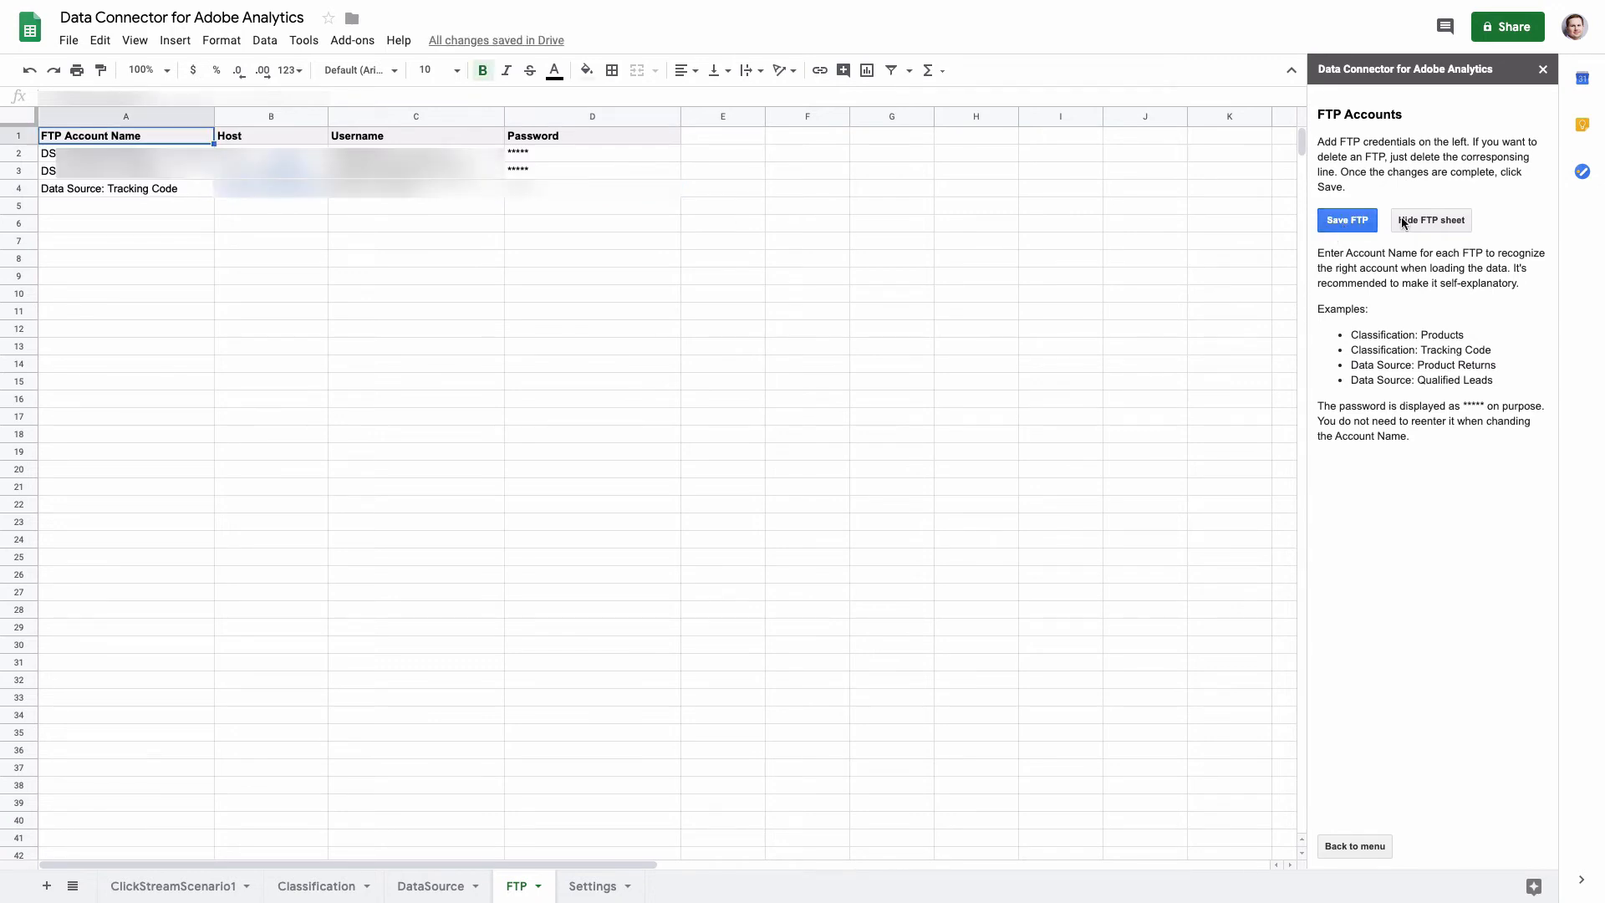
# - Hide the FTP sheet and rerun the immediate load of unloaded DataSource rows to the "Data Source: Tracking Code" account
pyautogui.click(1428, 221)
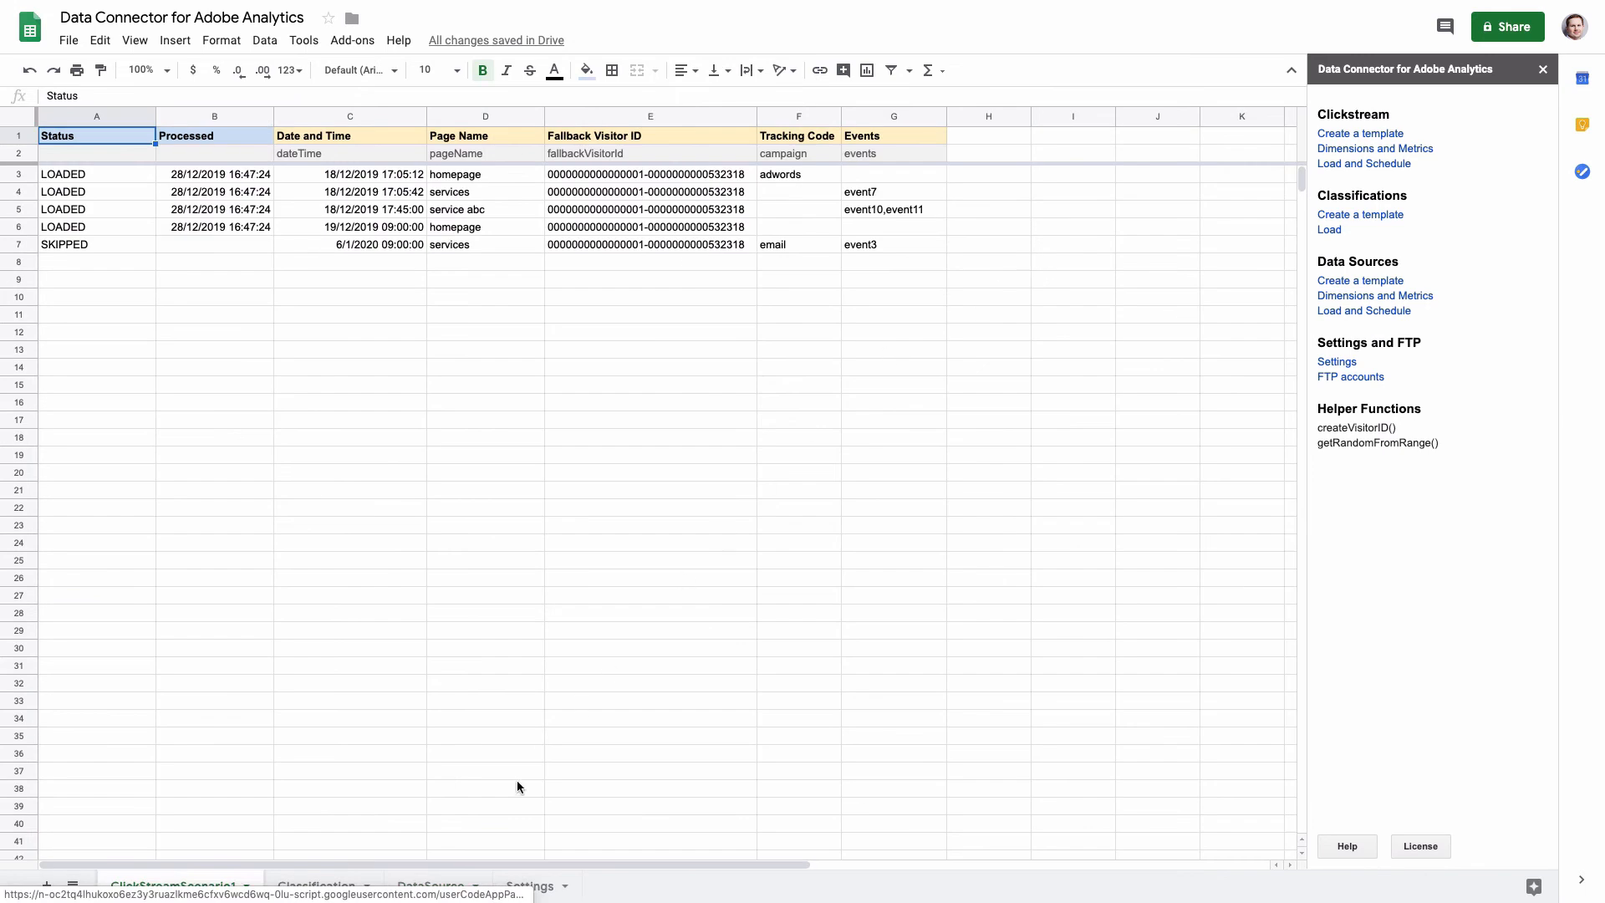
pyautogui.click(451, 885)
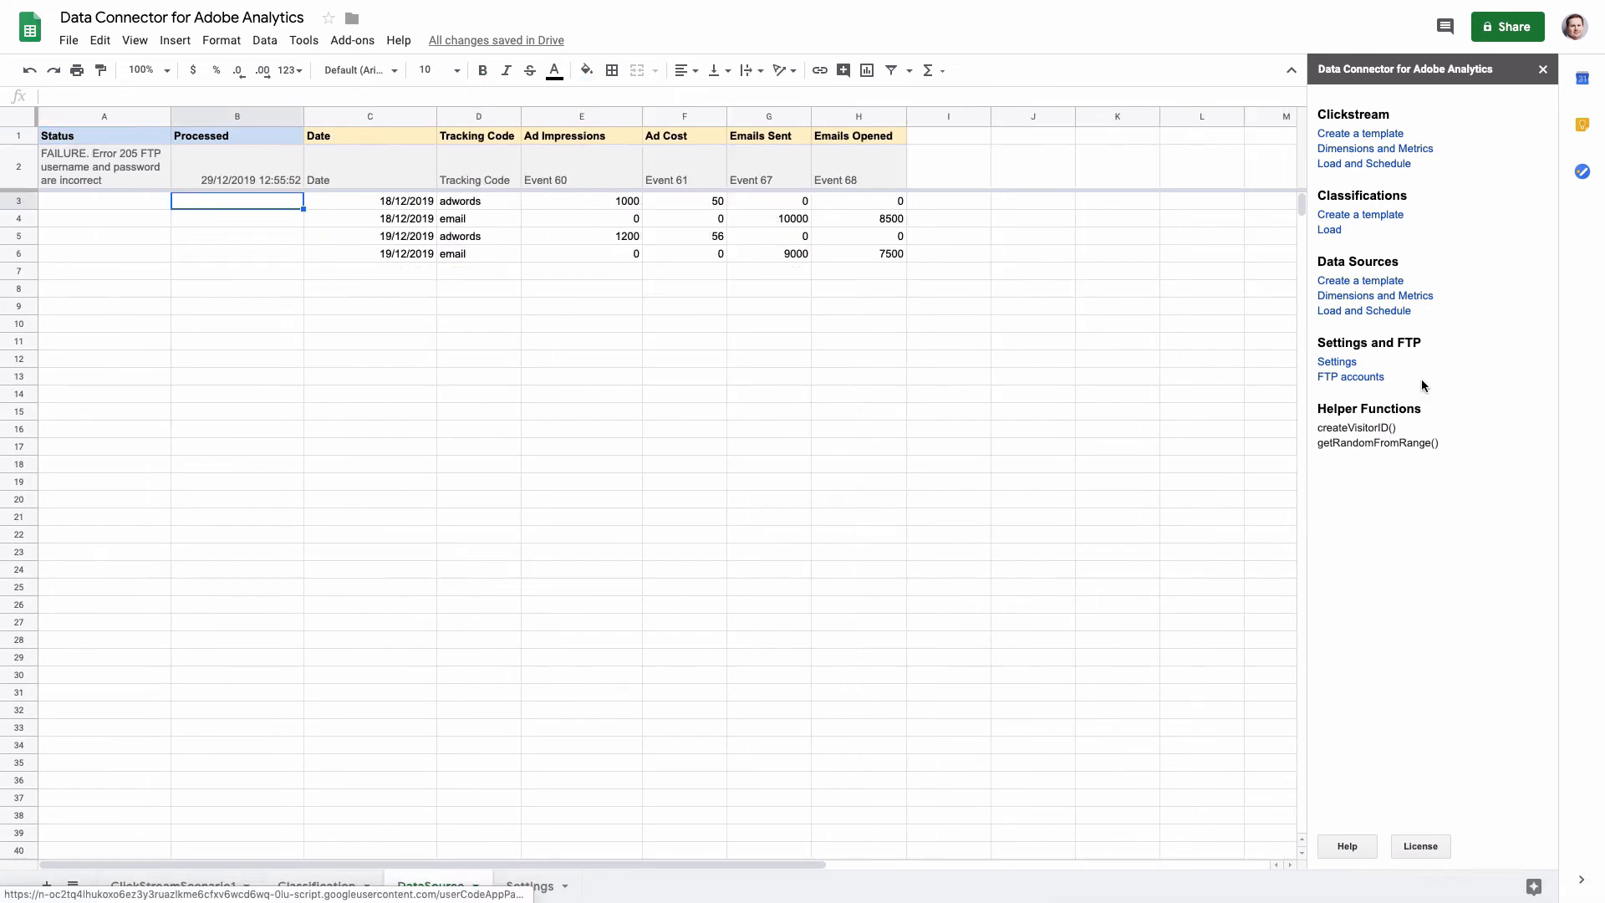
pyautogui.click(1382, 311)
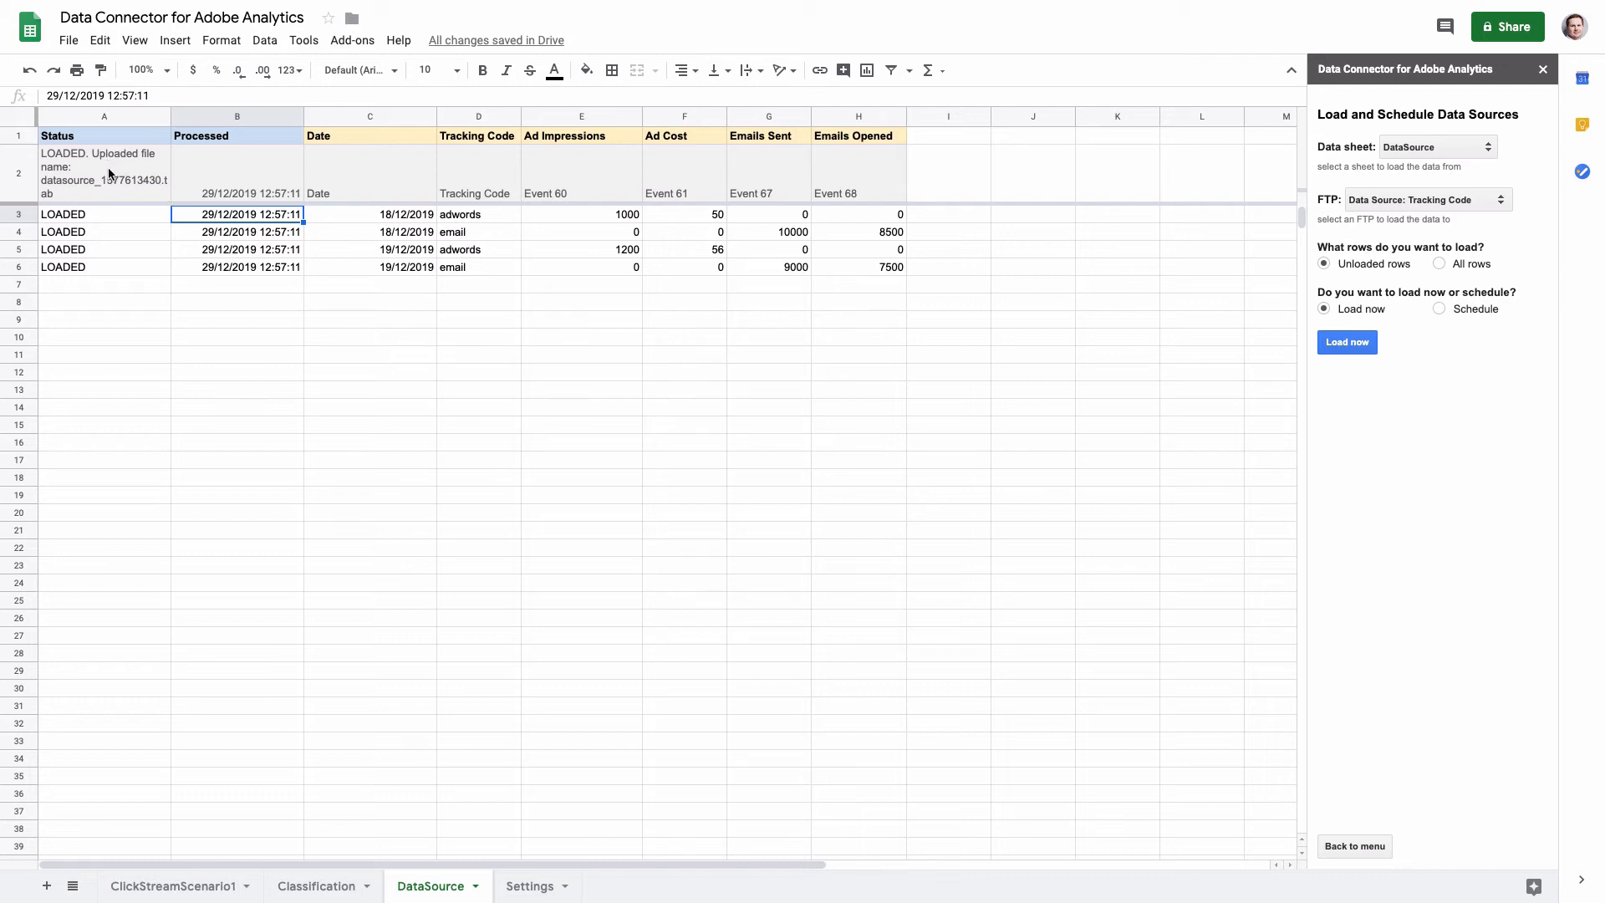
# - Check the uploaded file name in cell A2 and the load status of the data rows
pyautogui.click(132, 163)
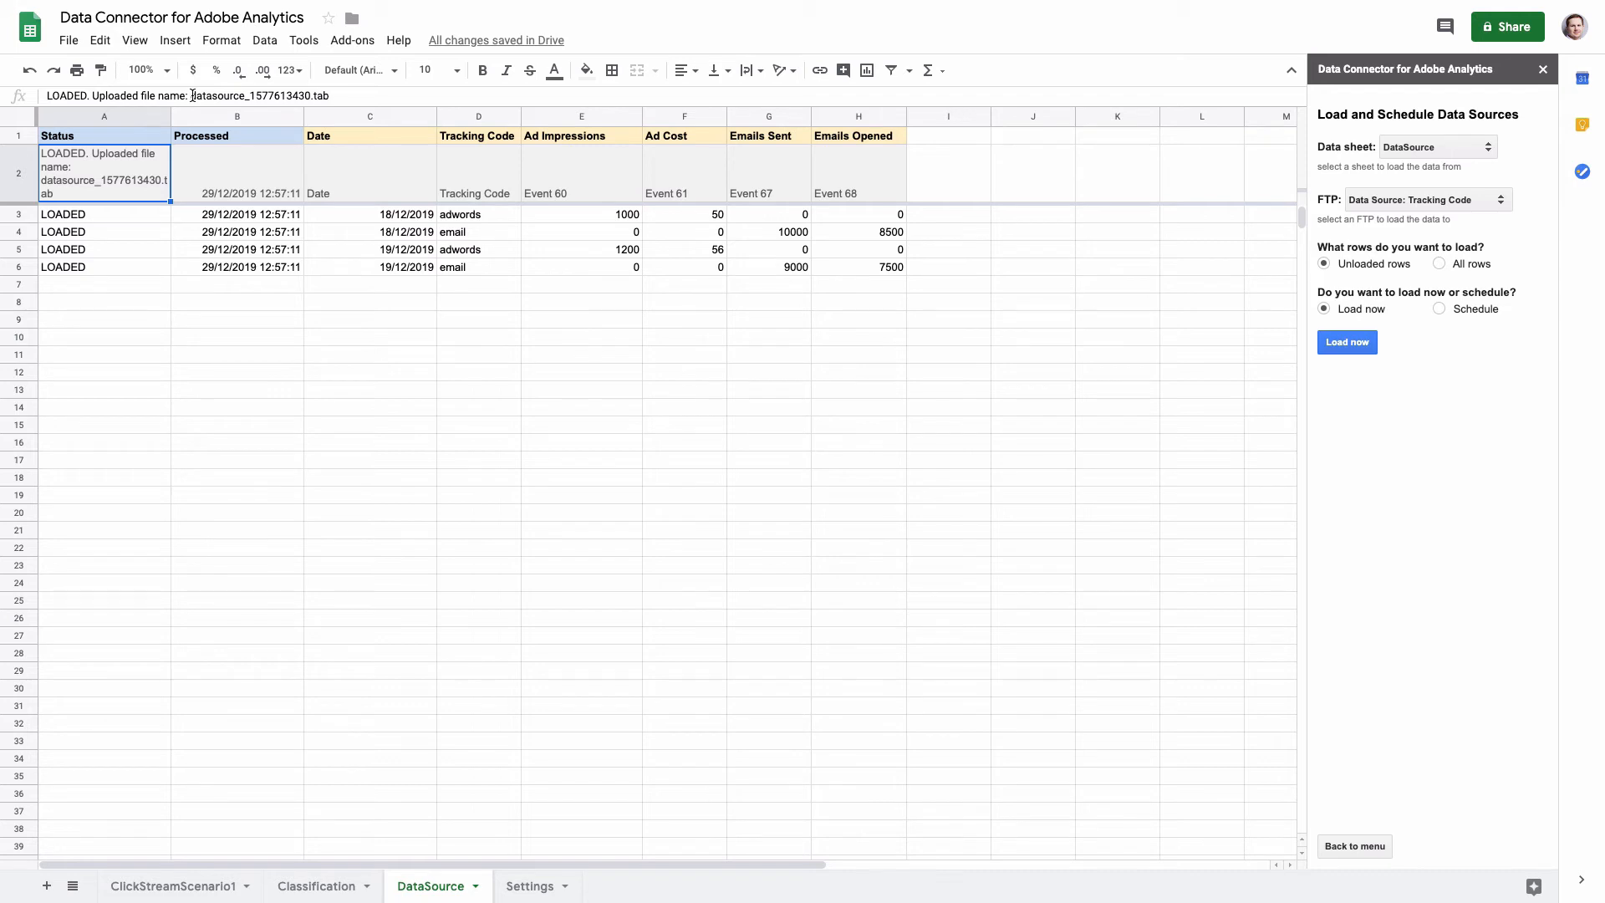
pyautogui.click(157, 214)
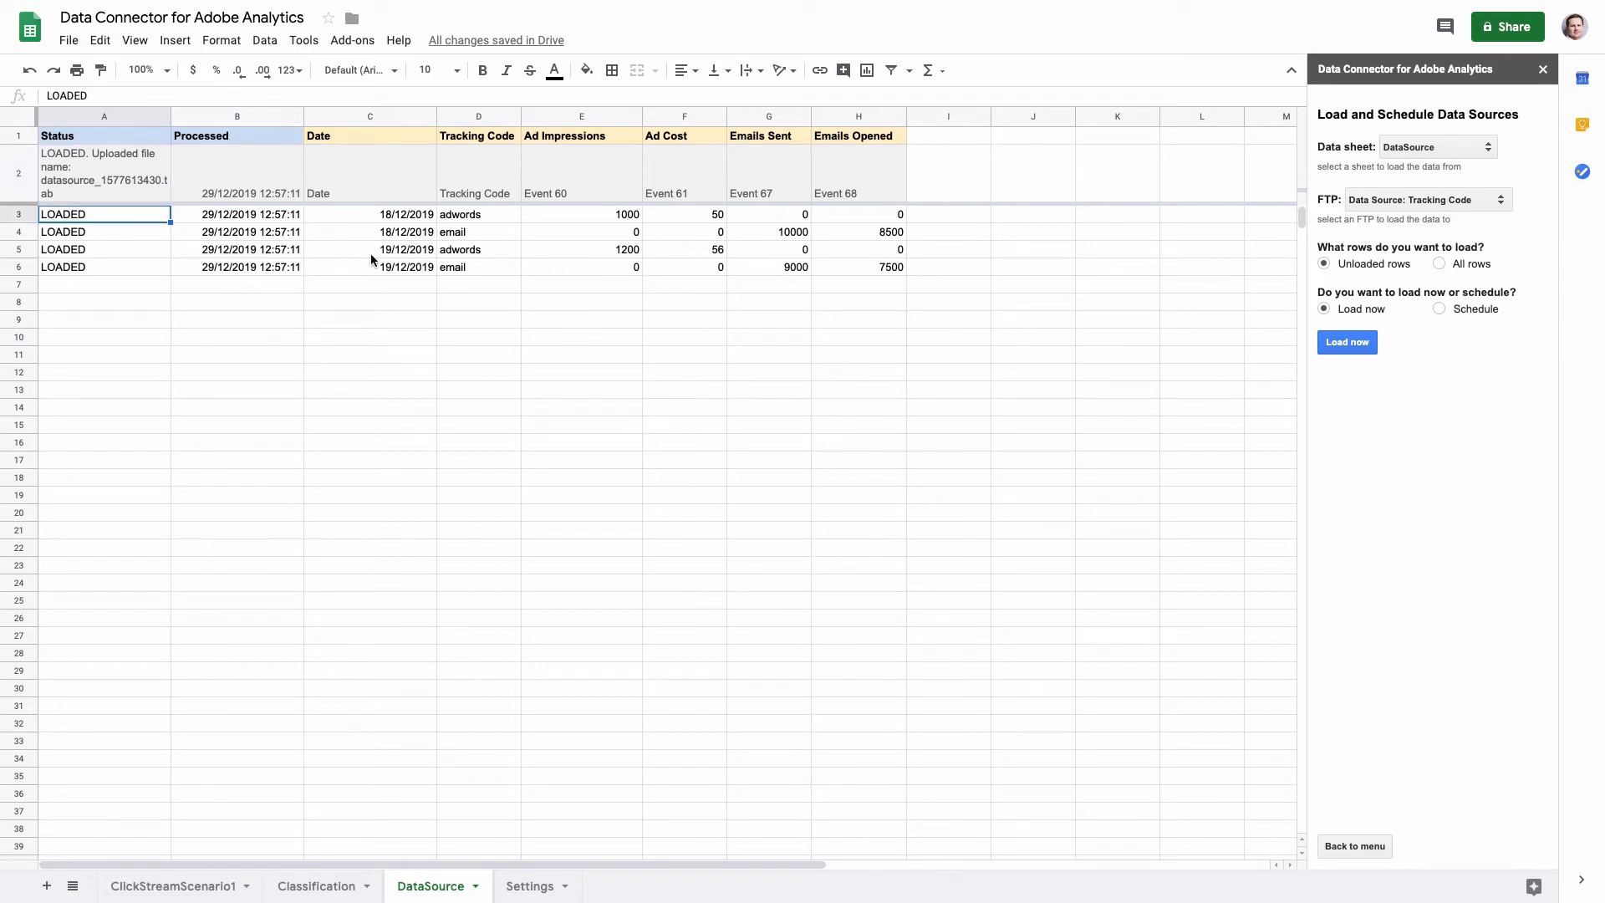
pyautogui.click(116, 232)
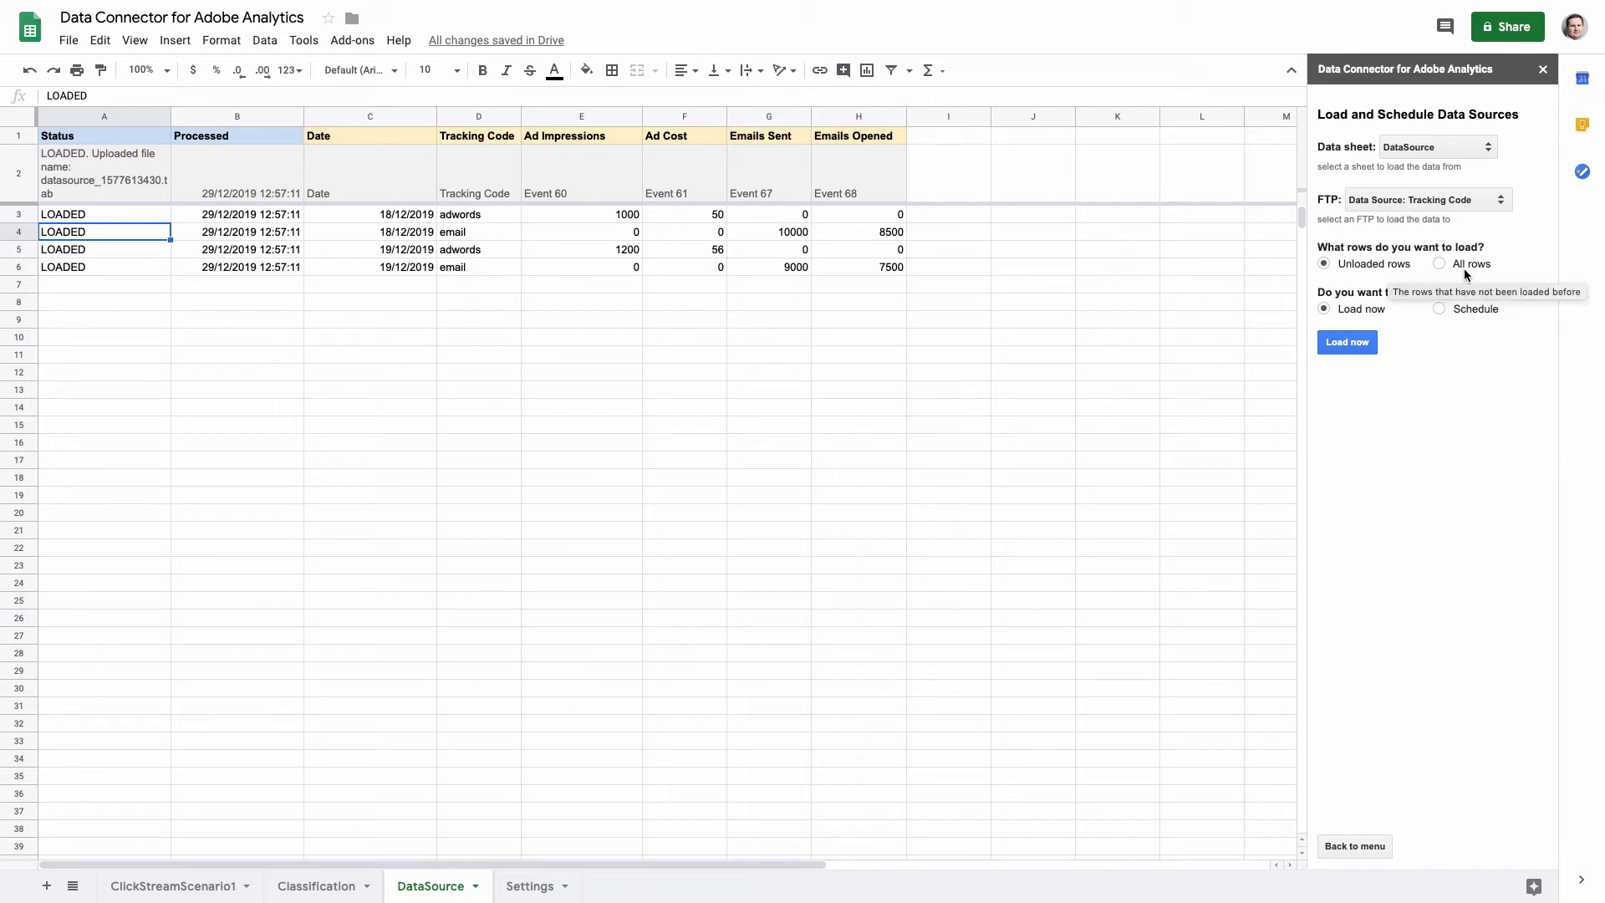
# - Run another immediate load of the unloaded DataSource rows and check the status in cell A2 and the data rows
pyautogui.click(1354, 346)
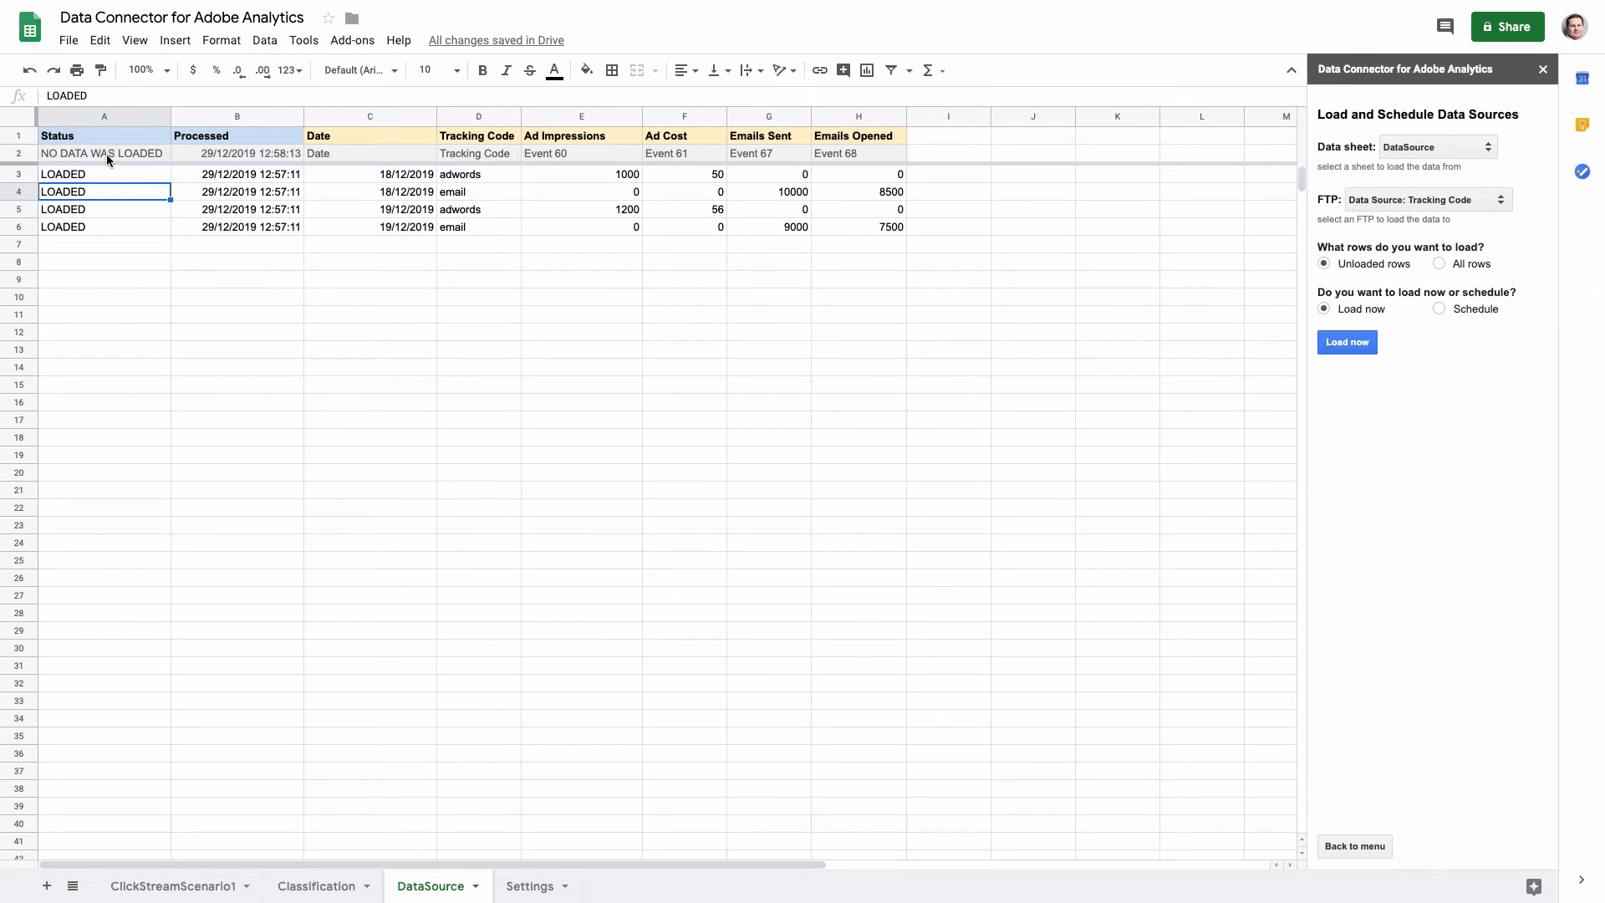
pyautogui.click(51, 153)
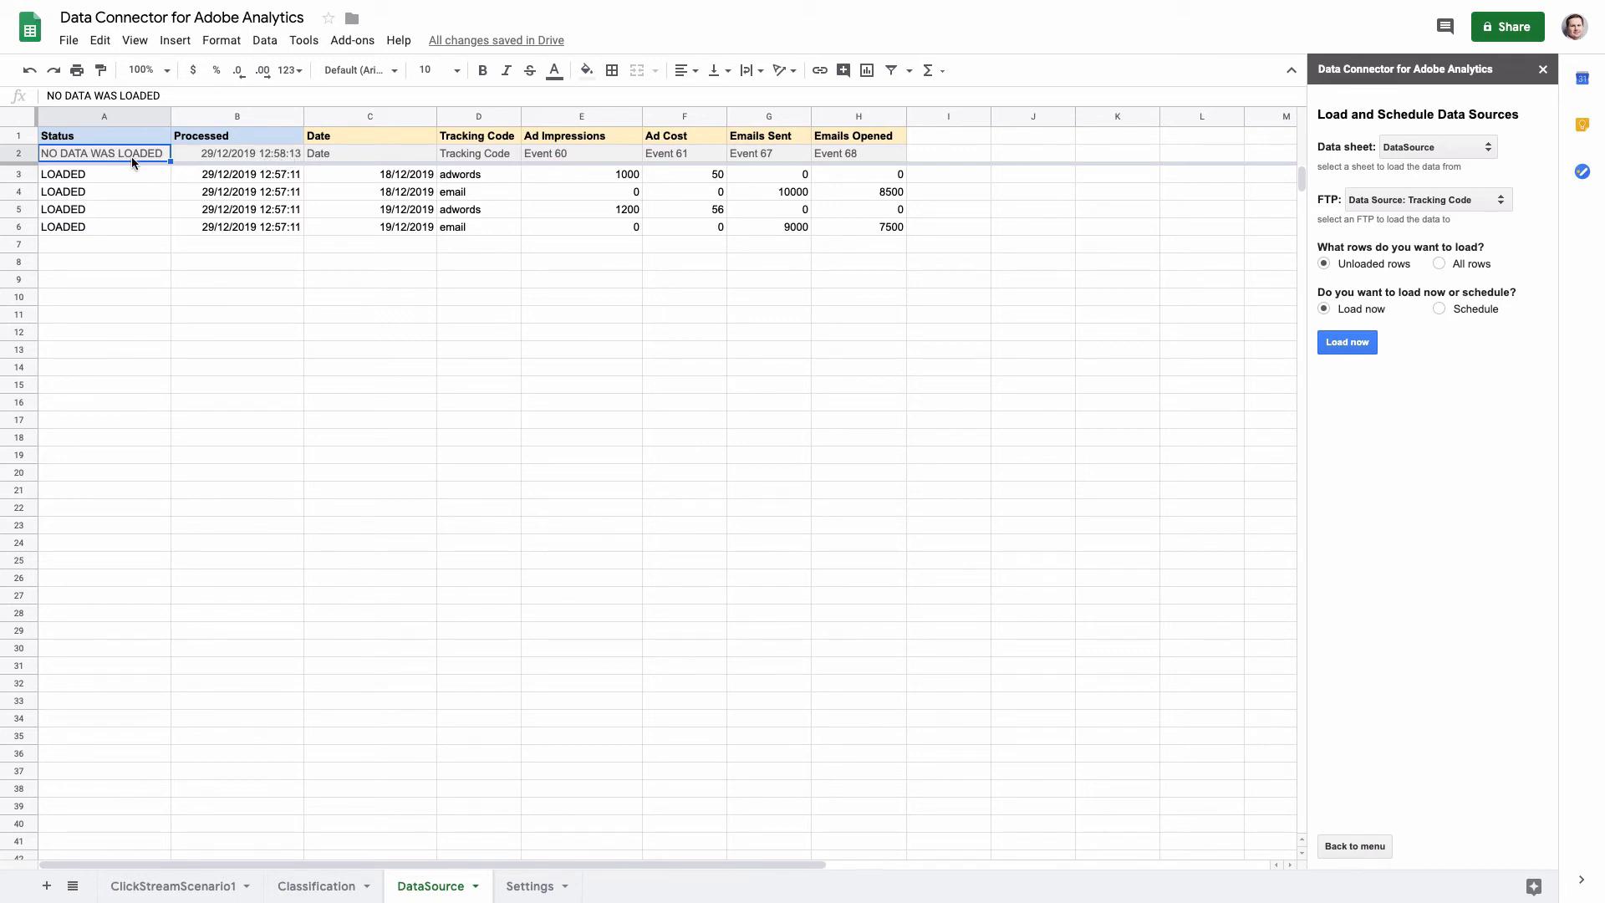
pyautogui.moveTo(163, 176); pyautogui.dragTo(885, 233)
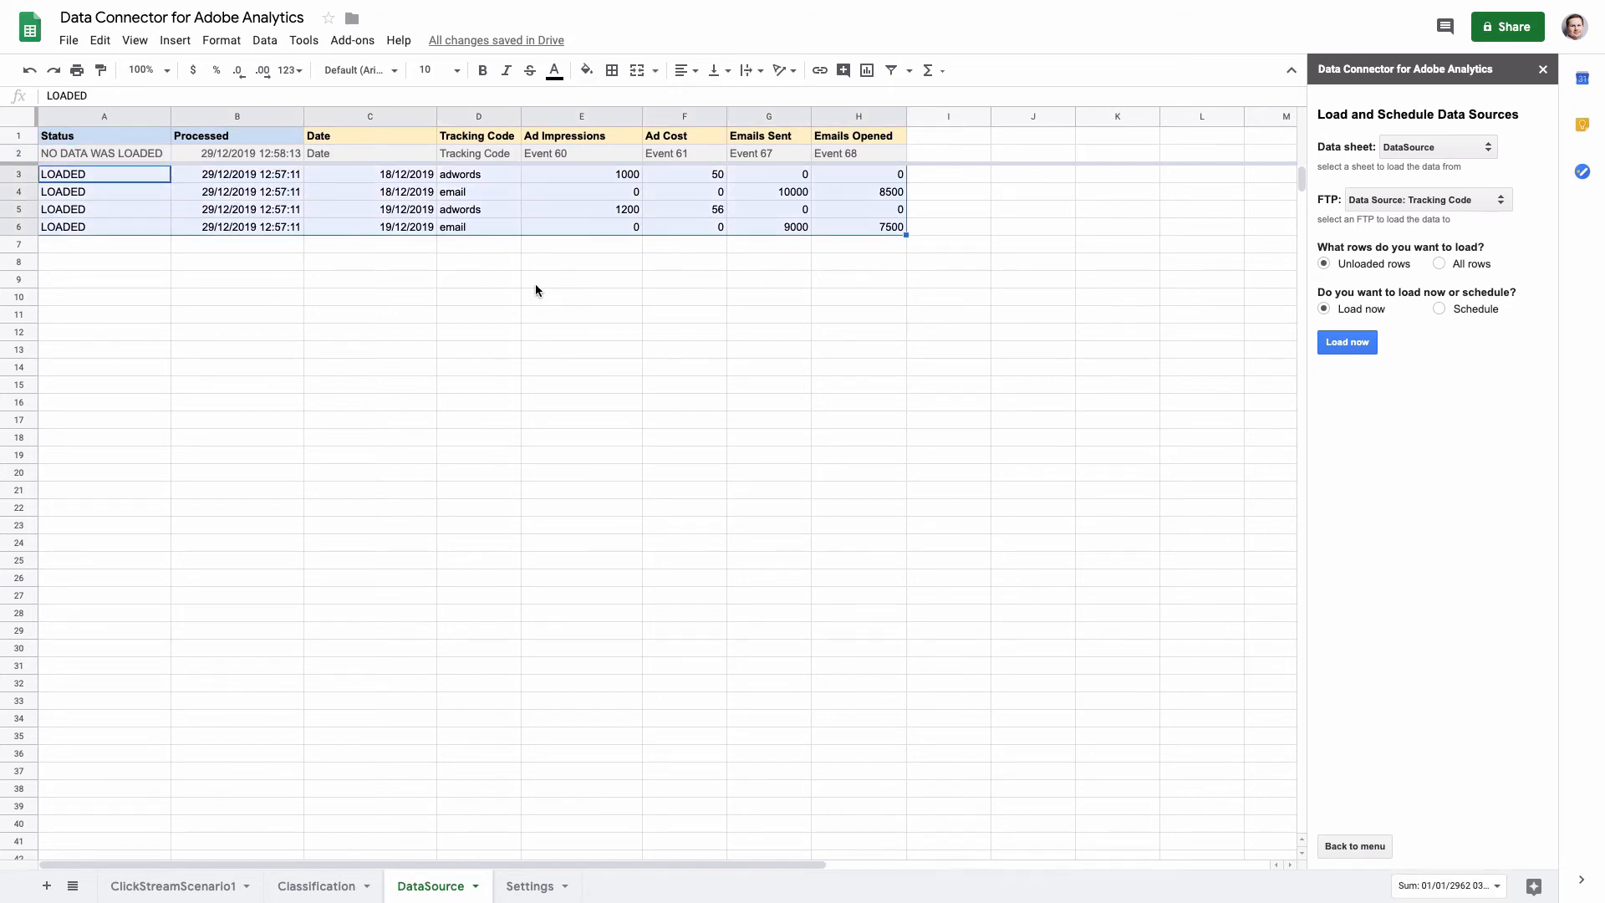
pyautogui.click(205, 276)
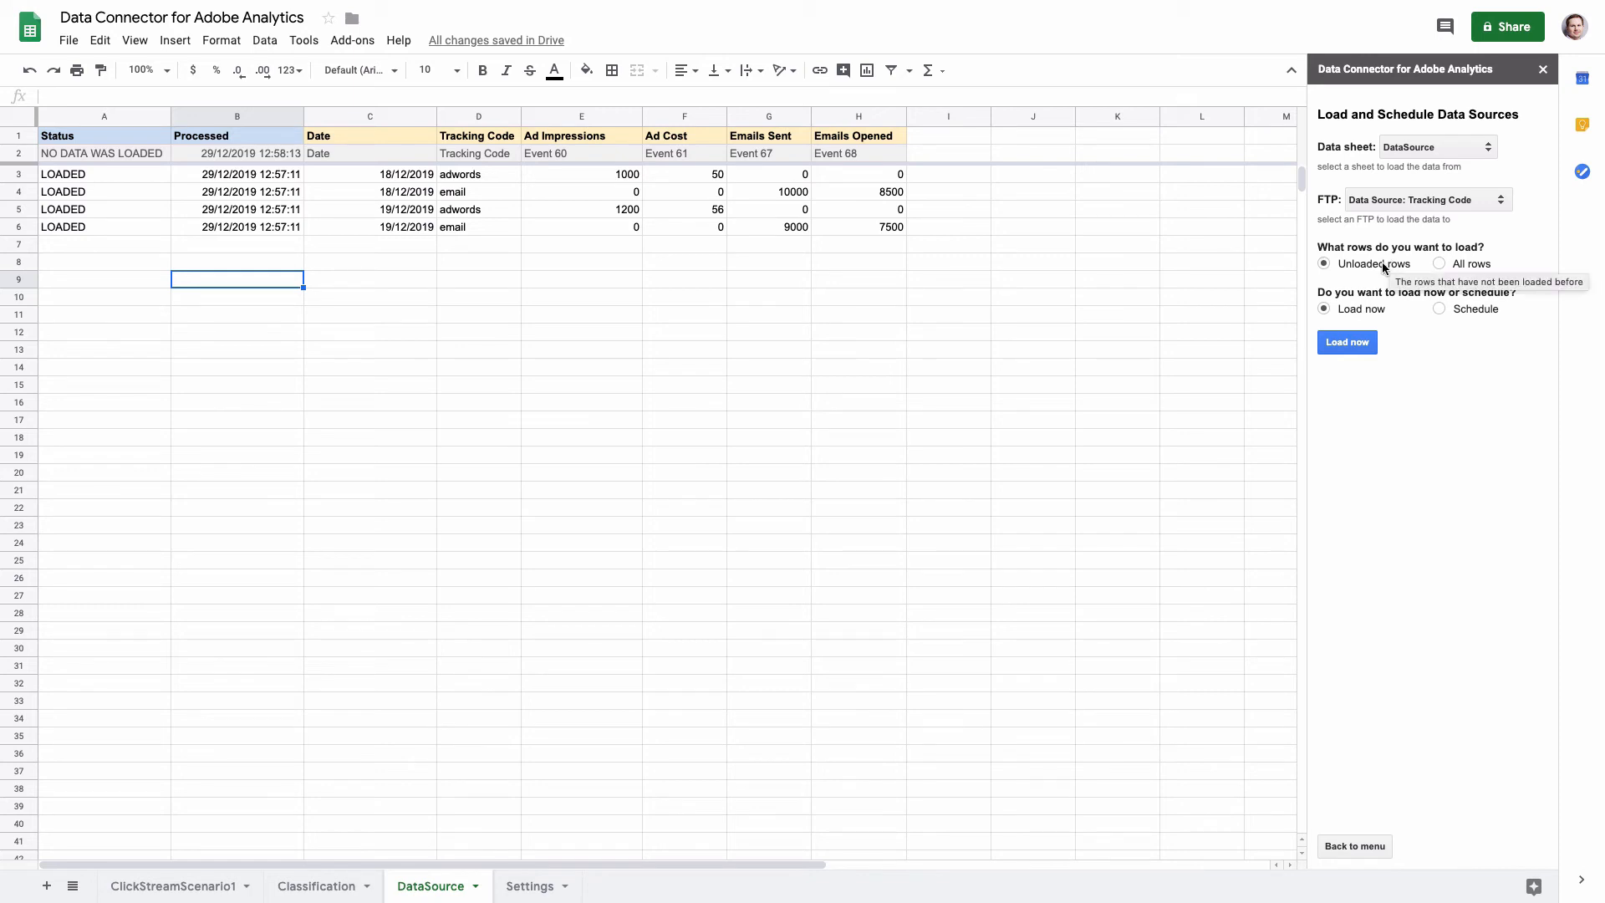
# - Load all DataSource rows immediately to the "Data Source: Tracking Code" account and check the status message and processed times
pyautogui.click(1438, 264)
pyautogui.click(1356, 350)
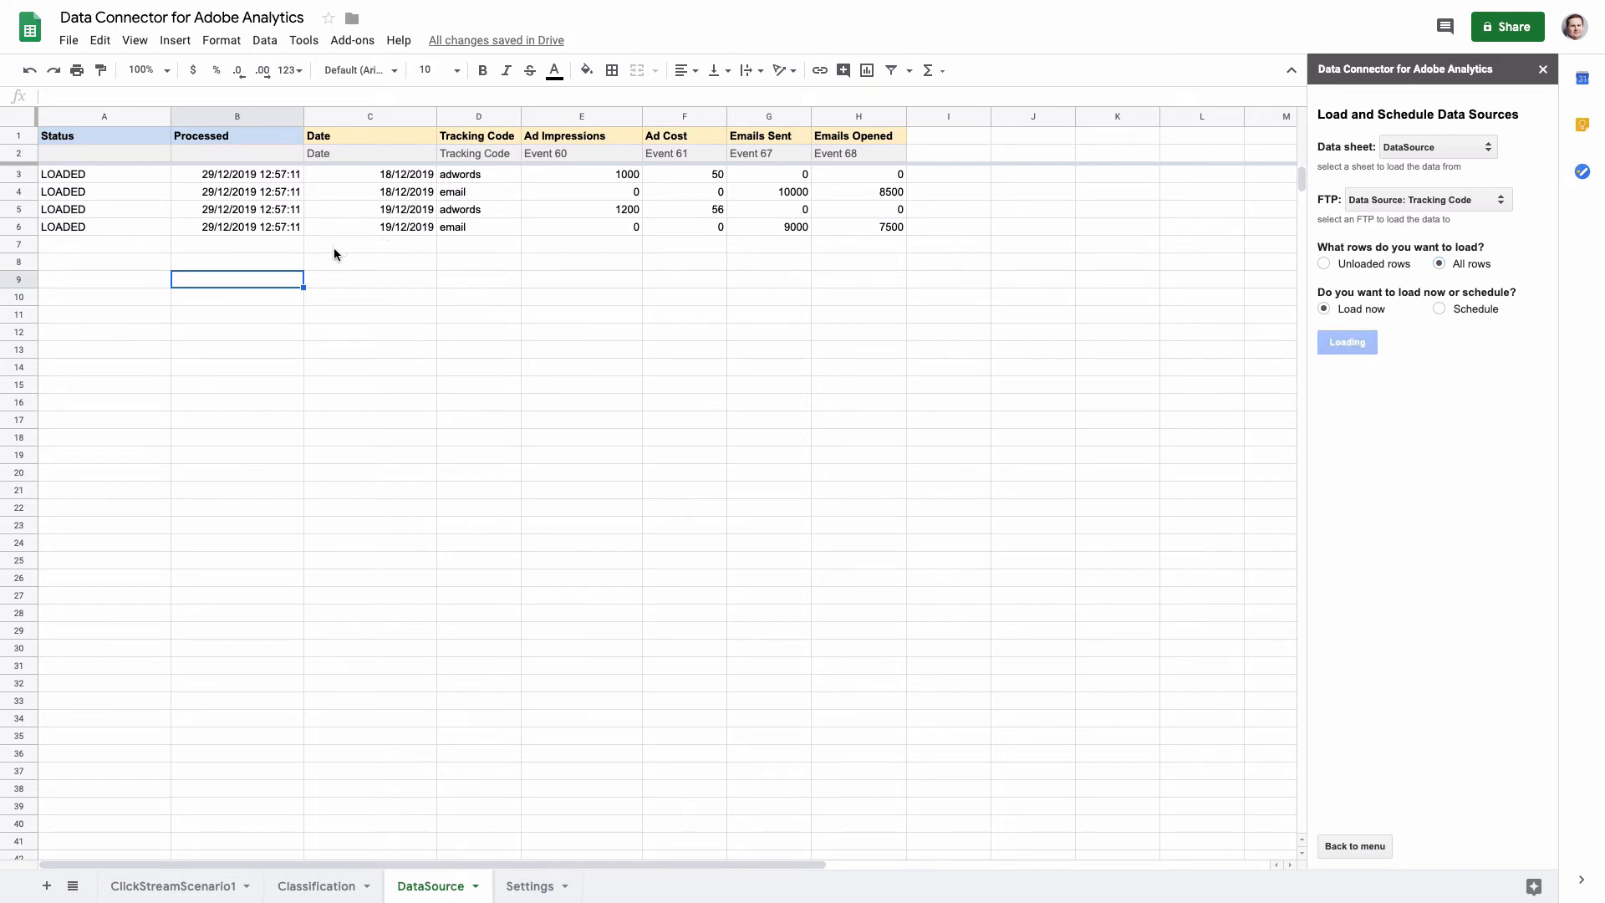
pyautogui.click(97, 174)
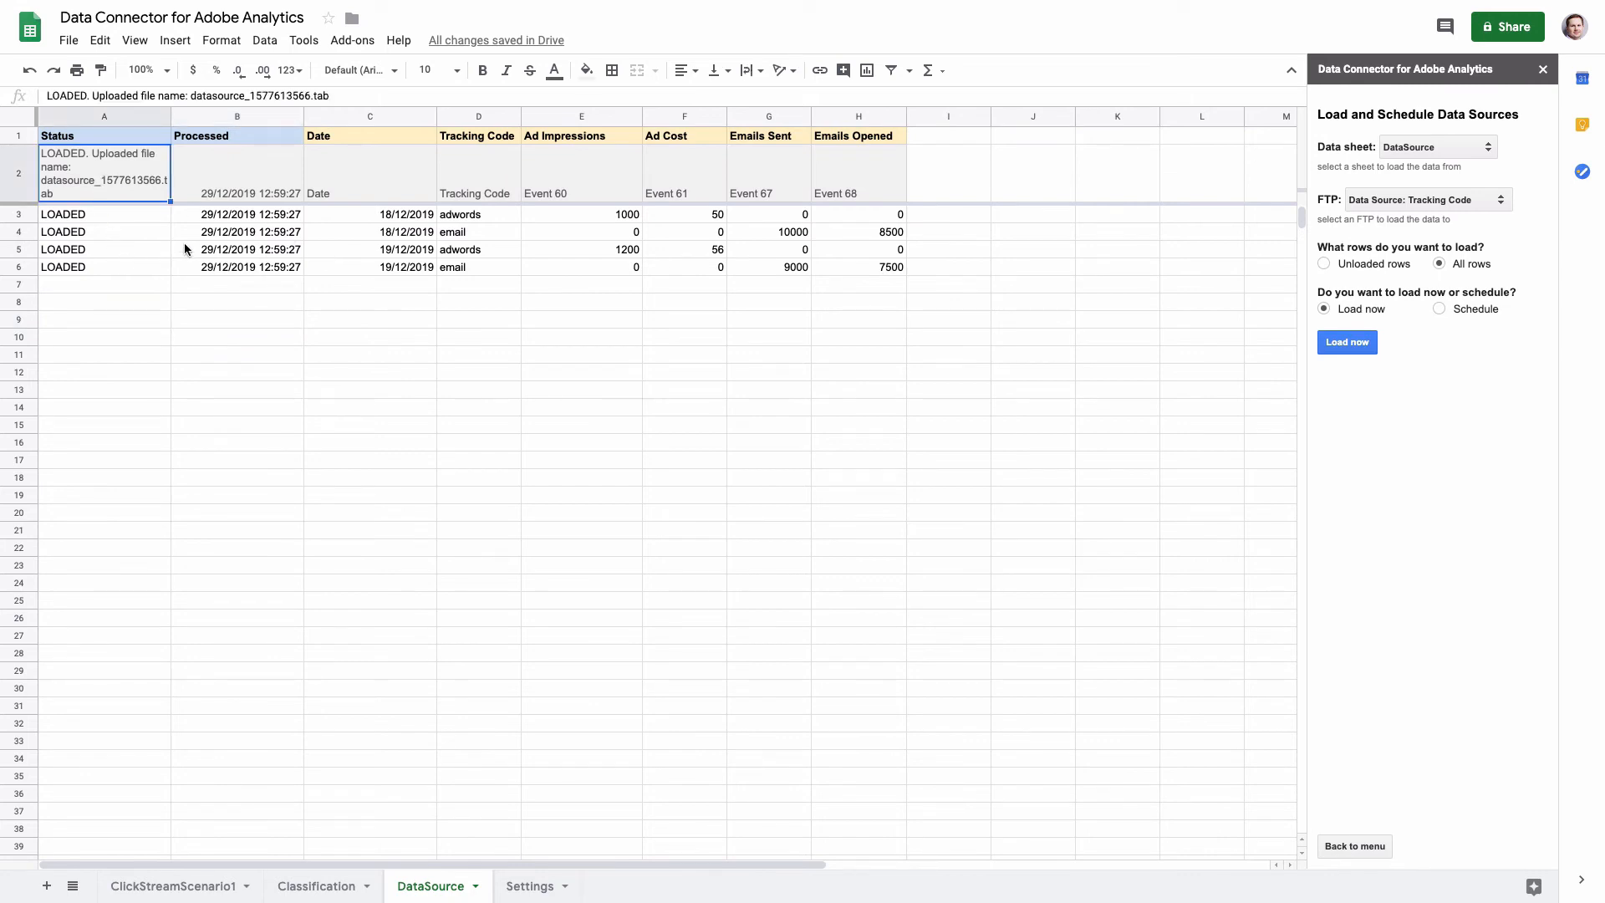
pyautogui.click(234, 233)
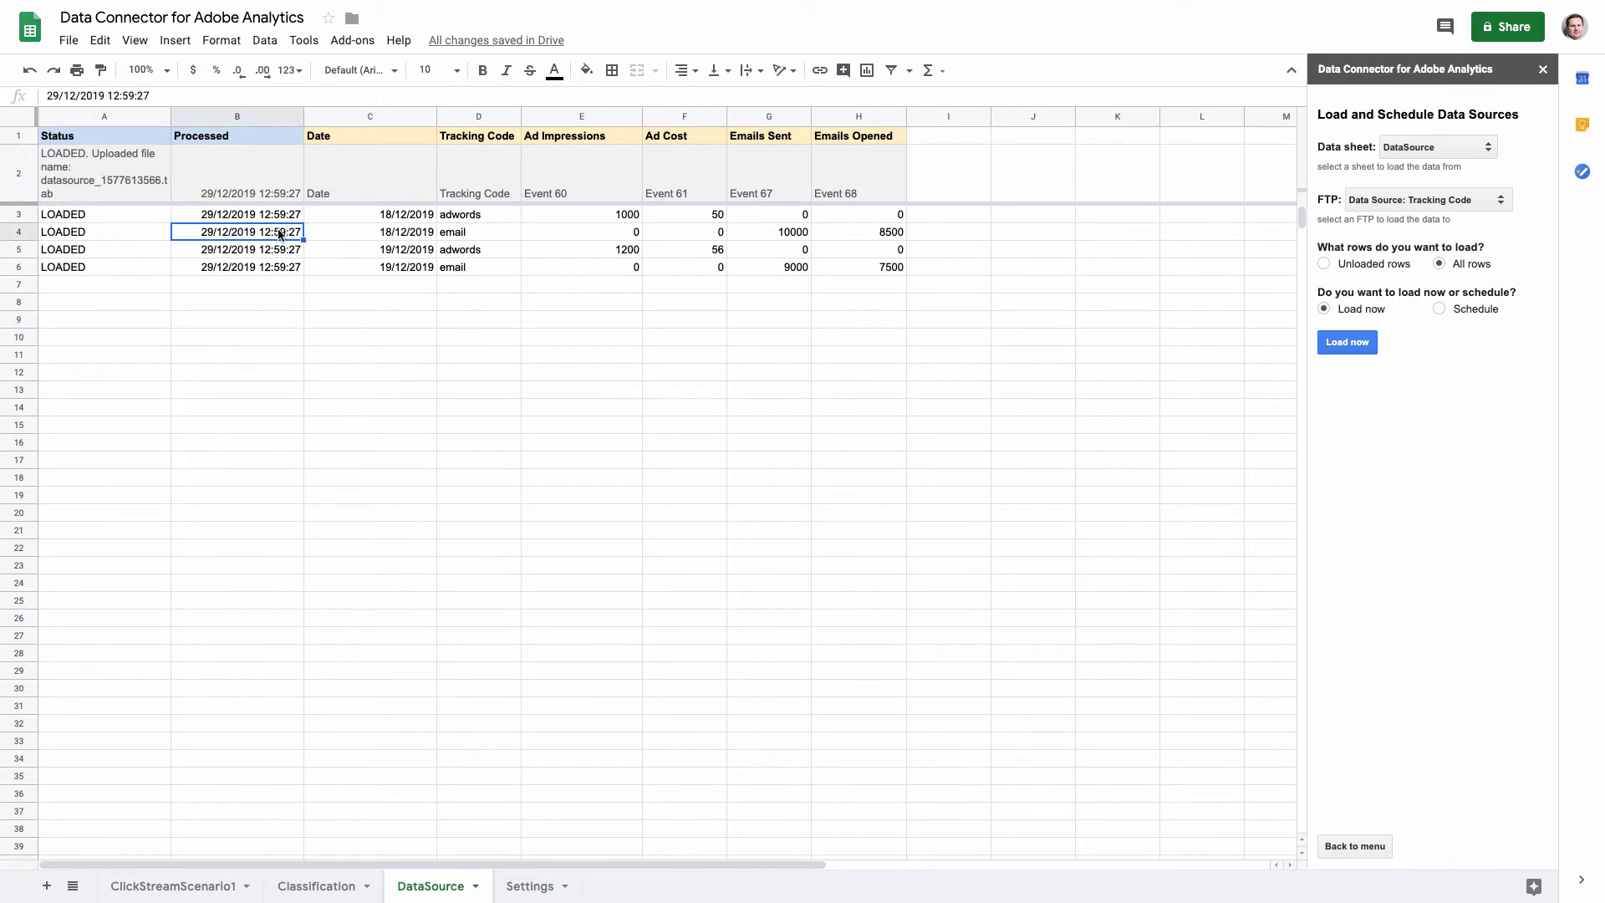
pyautogui.click(134, 233)
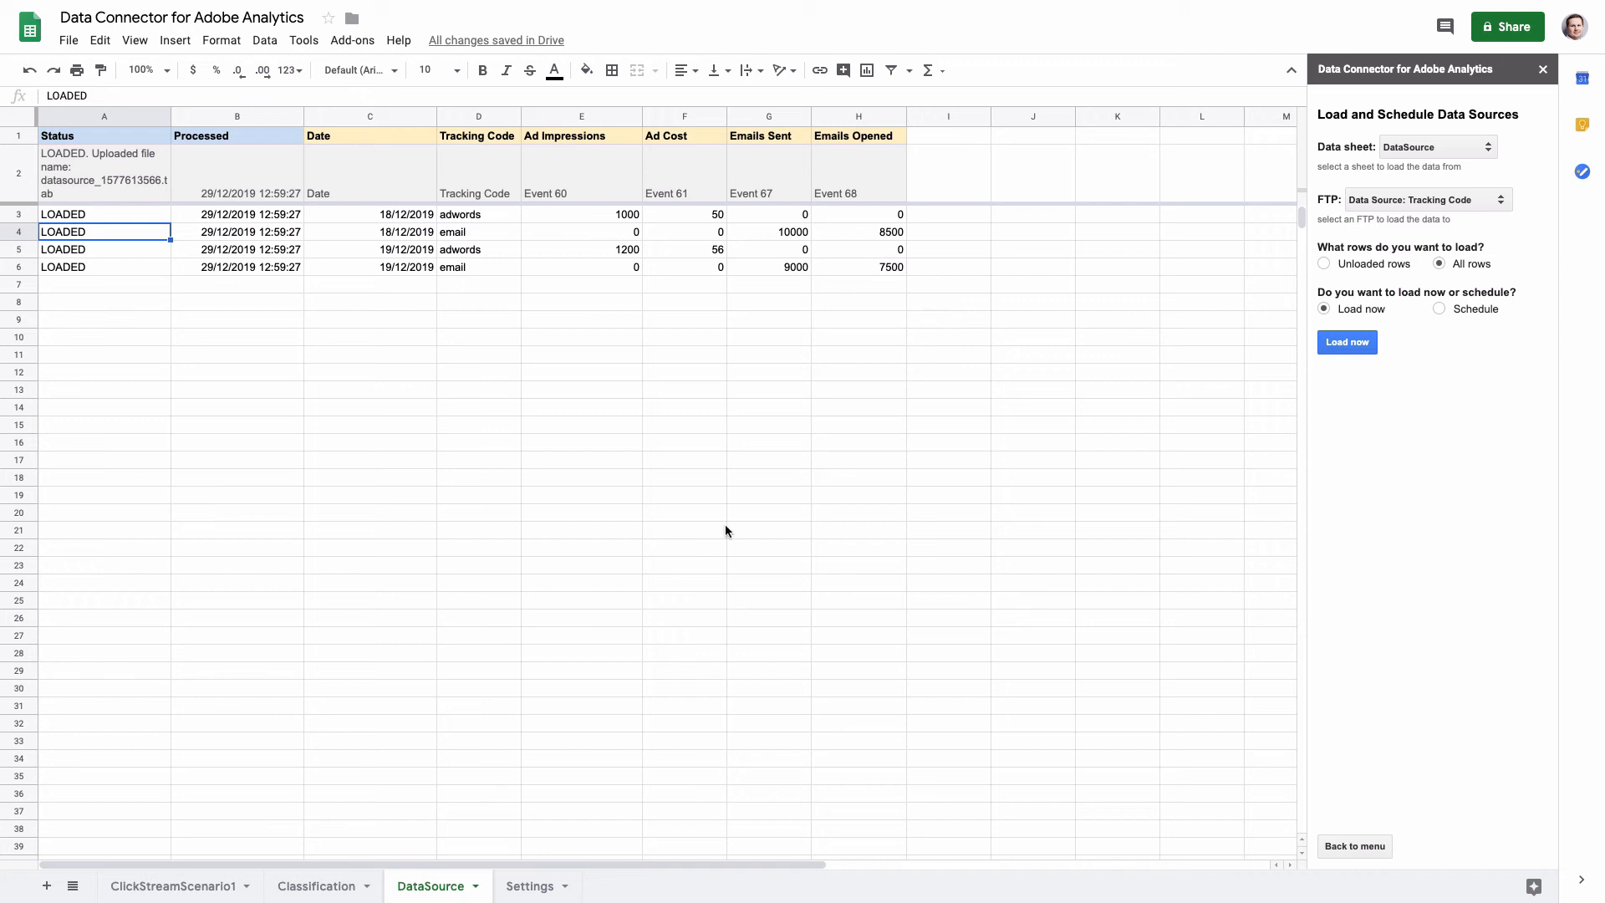
# - Add a new sheet and open the selection of Data Sources variables for it
pyautogui.click(46, 886)
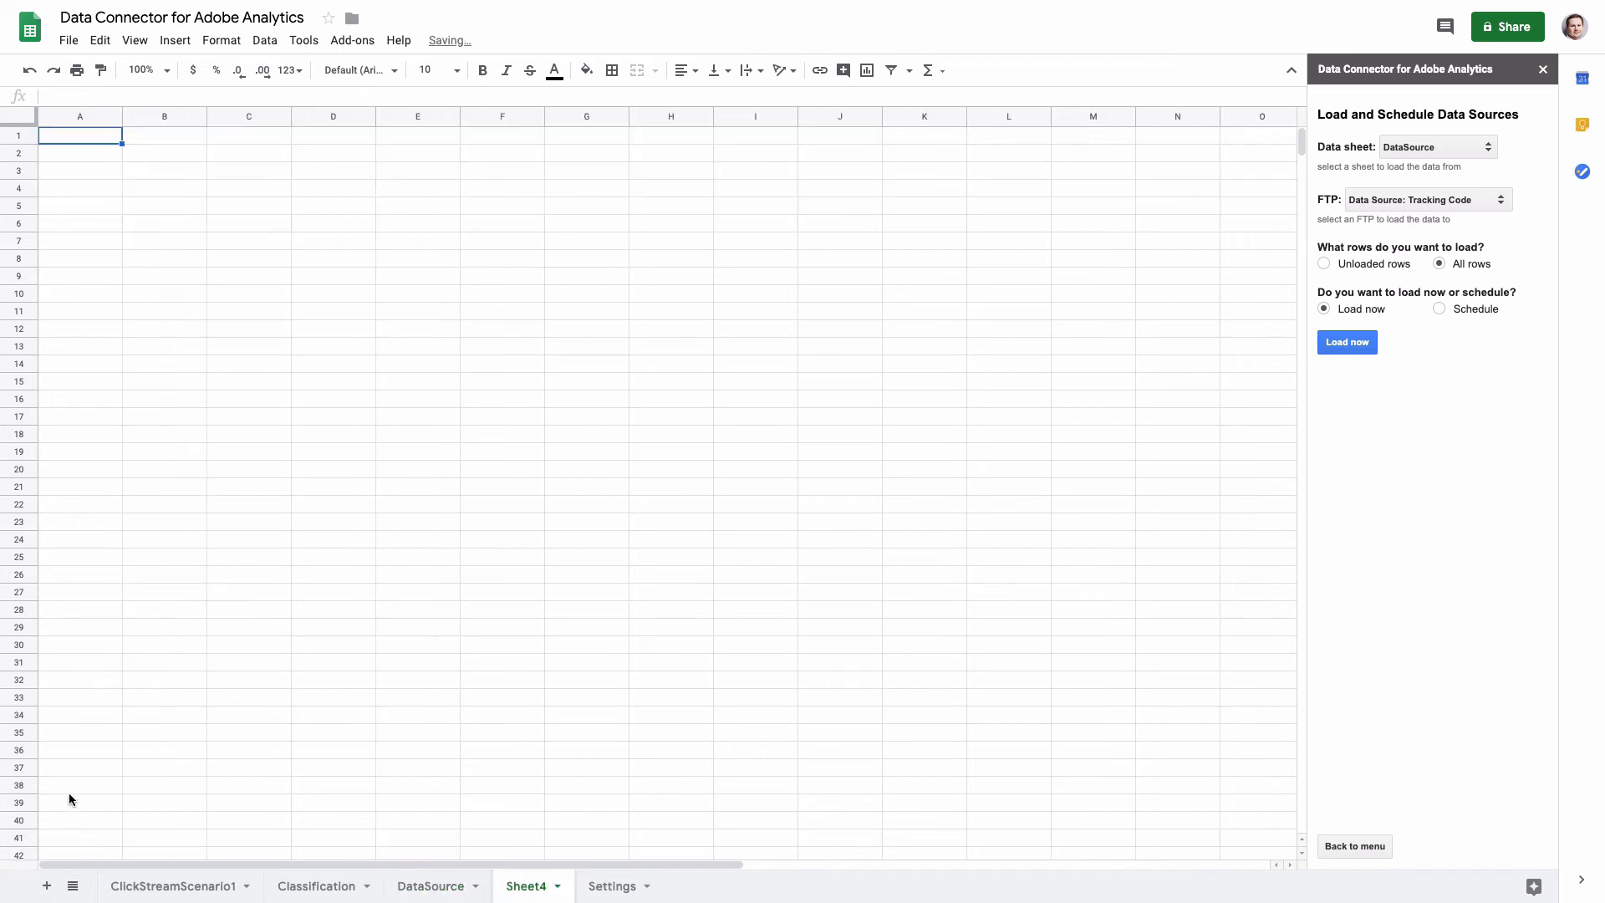
pyautogui.click(1369, 846)
pyautogui.click(1385, 297)
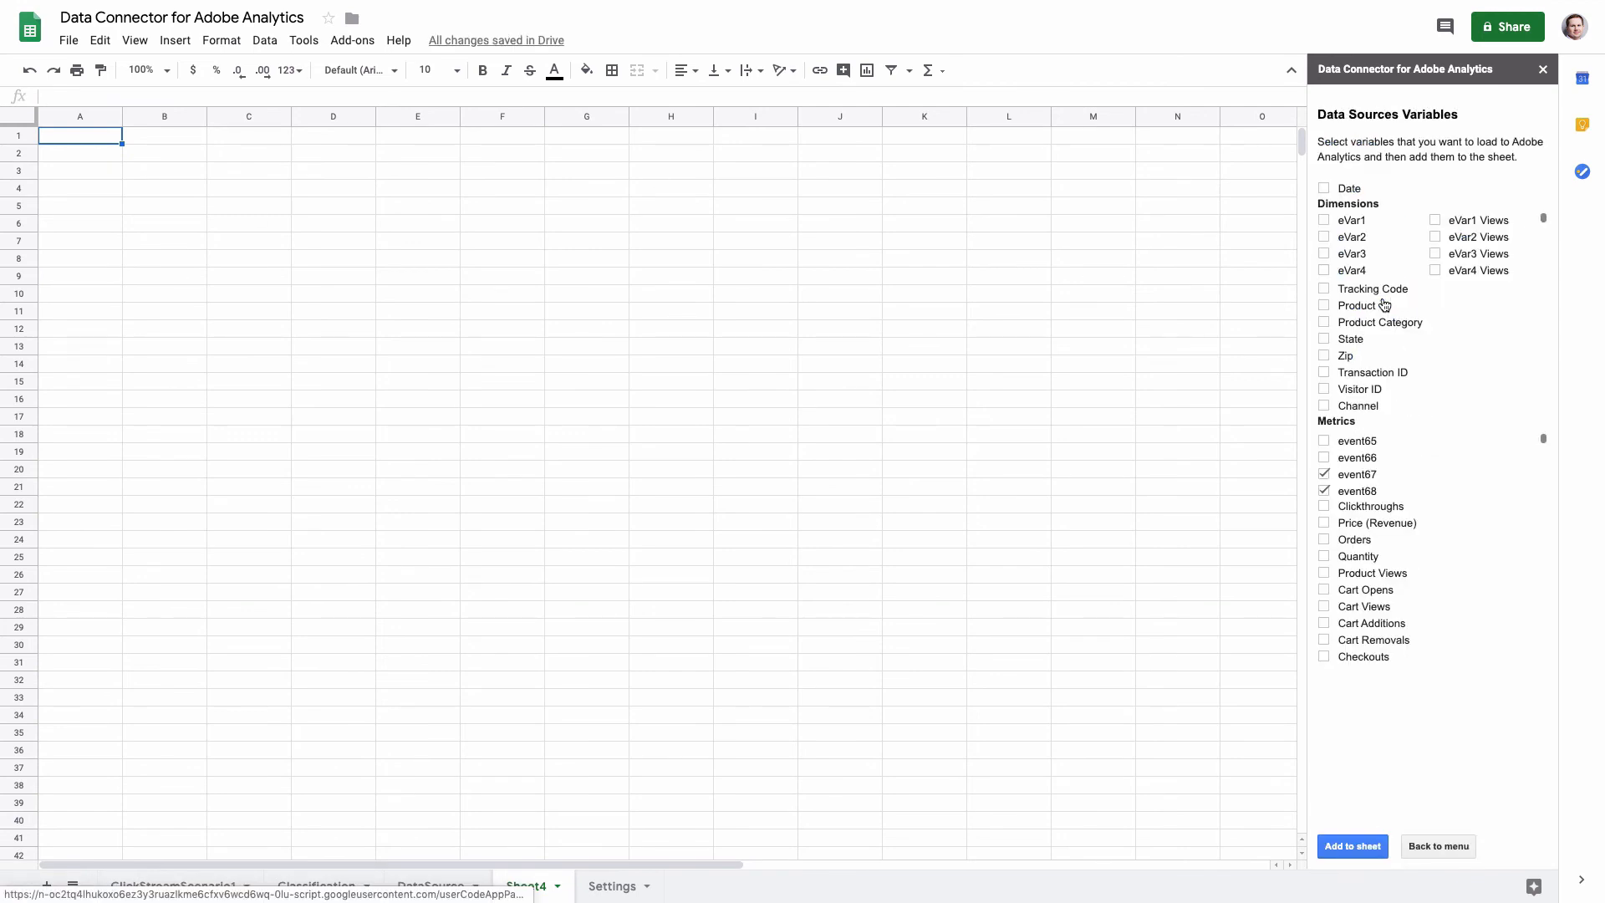
# - Select only the Date, Tracking Code and event70 variables, deselecting event67 and event68, and add them to the new sheet
pyautogui.click(1323, 188)
pyautogui.click(1325, 288)
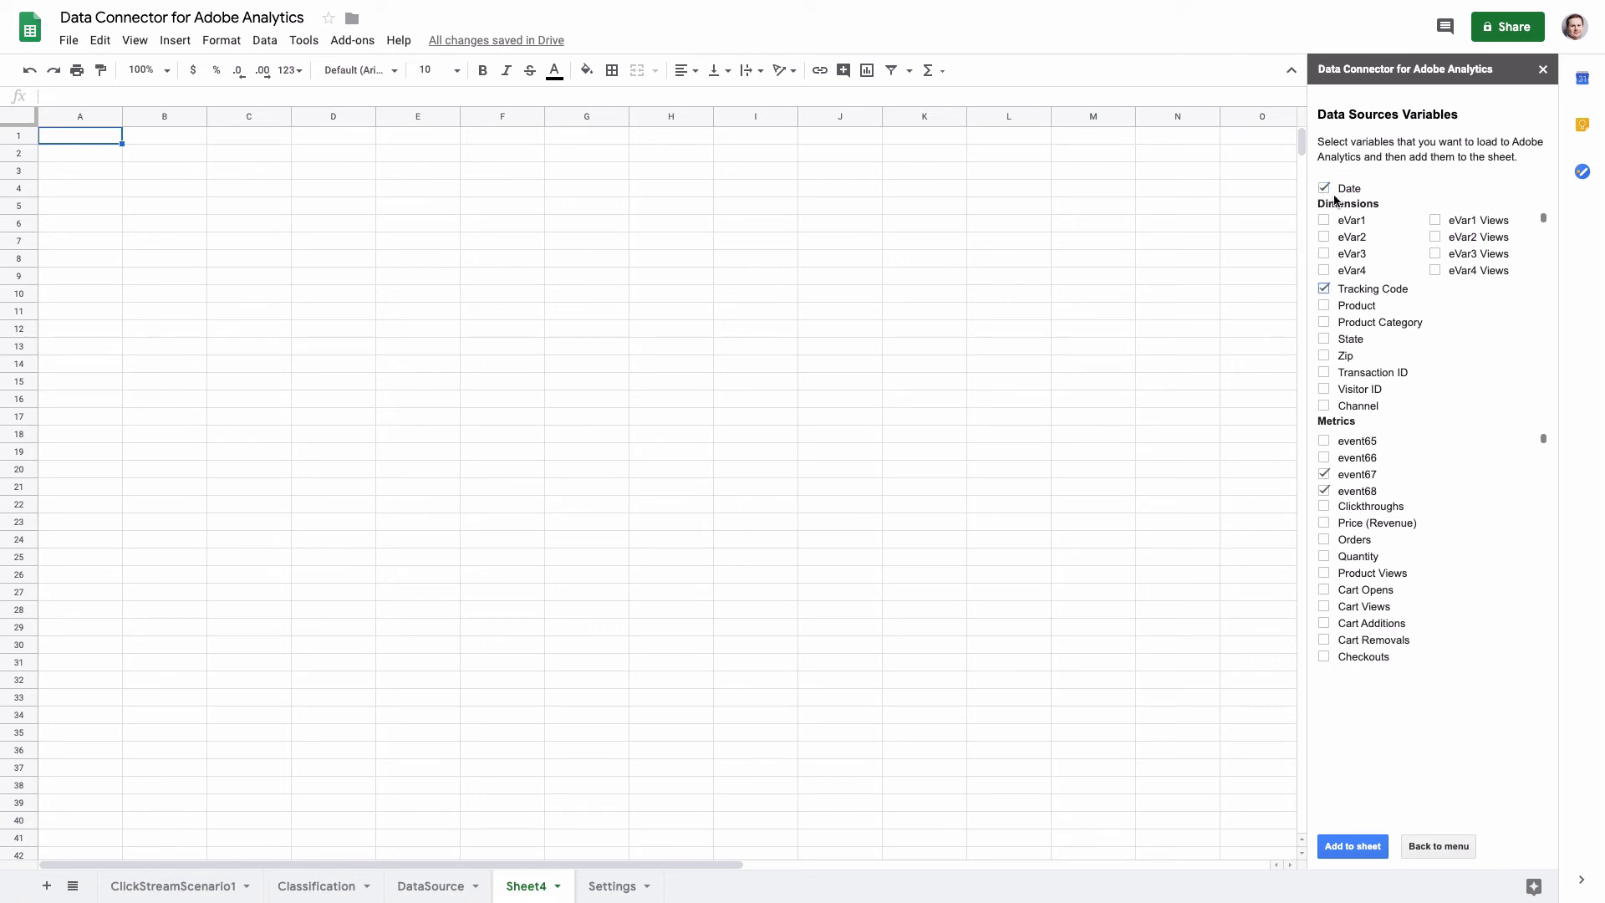
pyautogui.click(1324, 474)
pyautogui.click(1324, 491)
pyautogui.scroll(-3, 1345, 474)
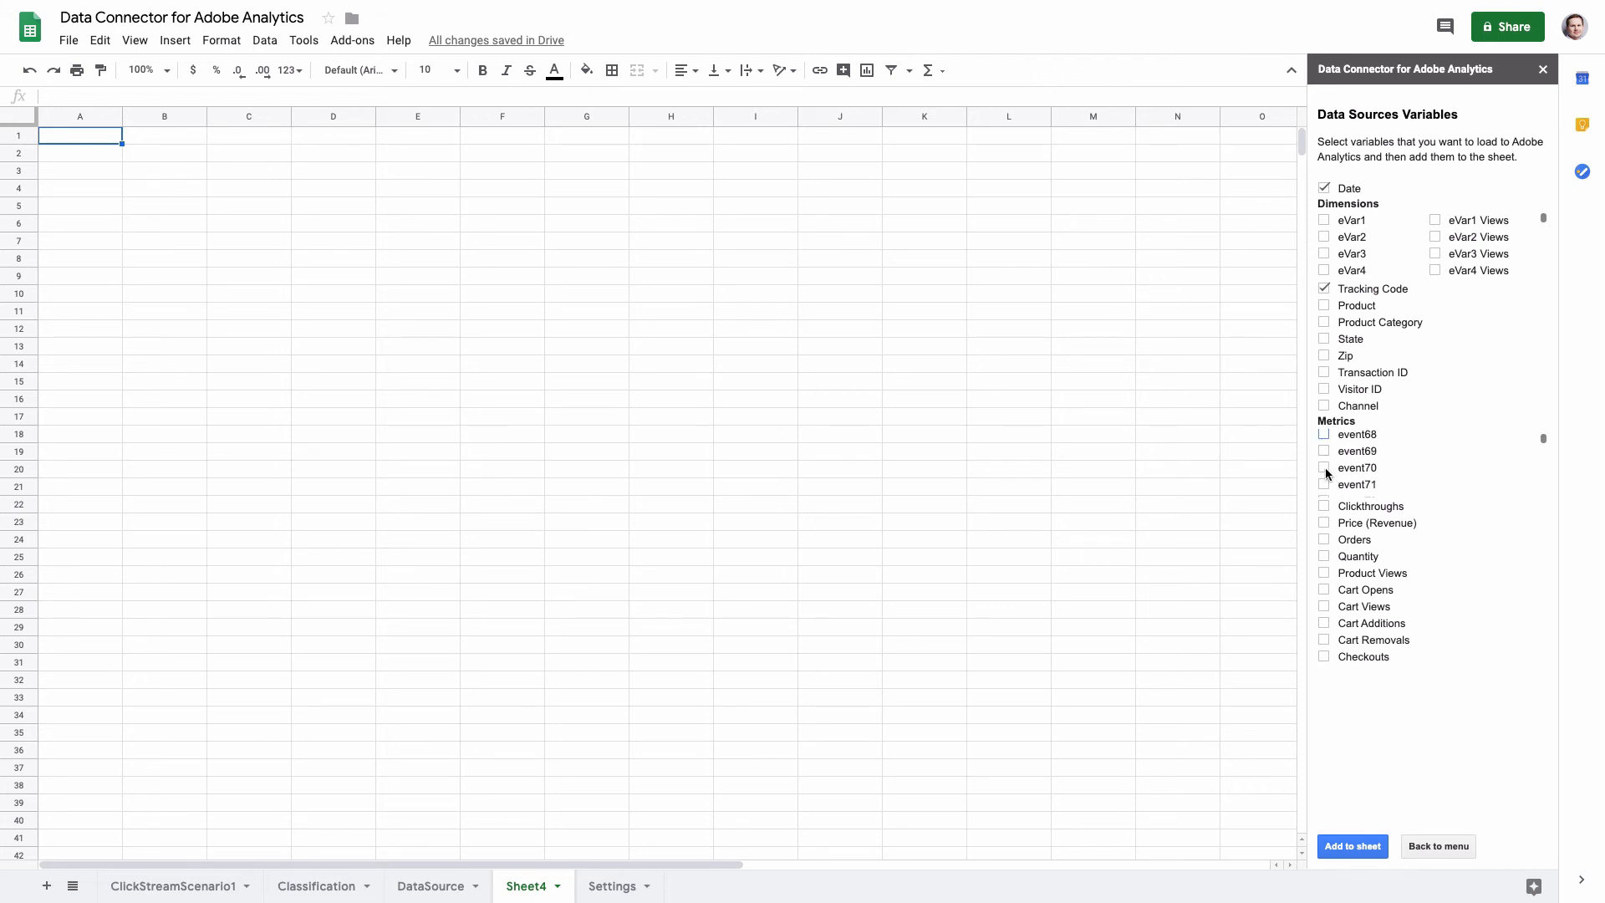
pyautogui.click(1324, 468)
pyautogui.click(1353, 846)
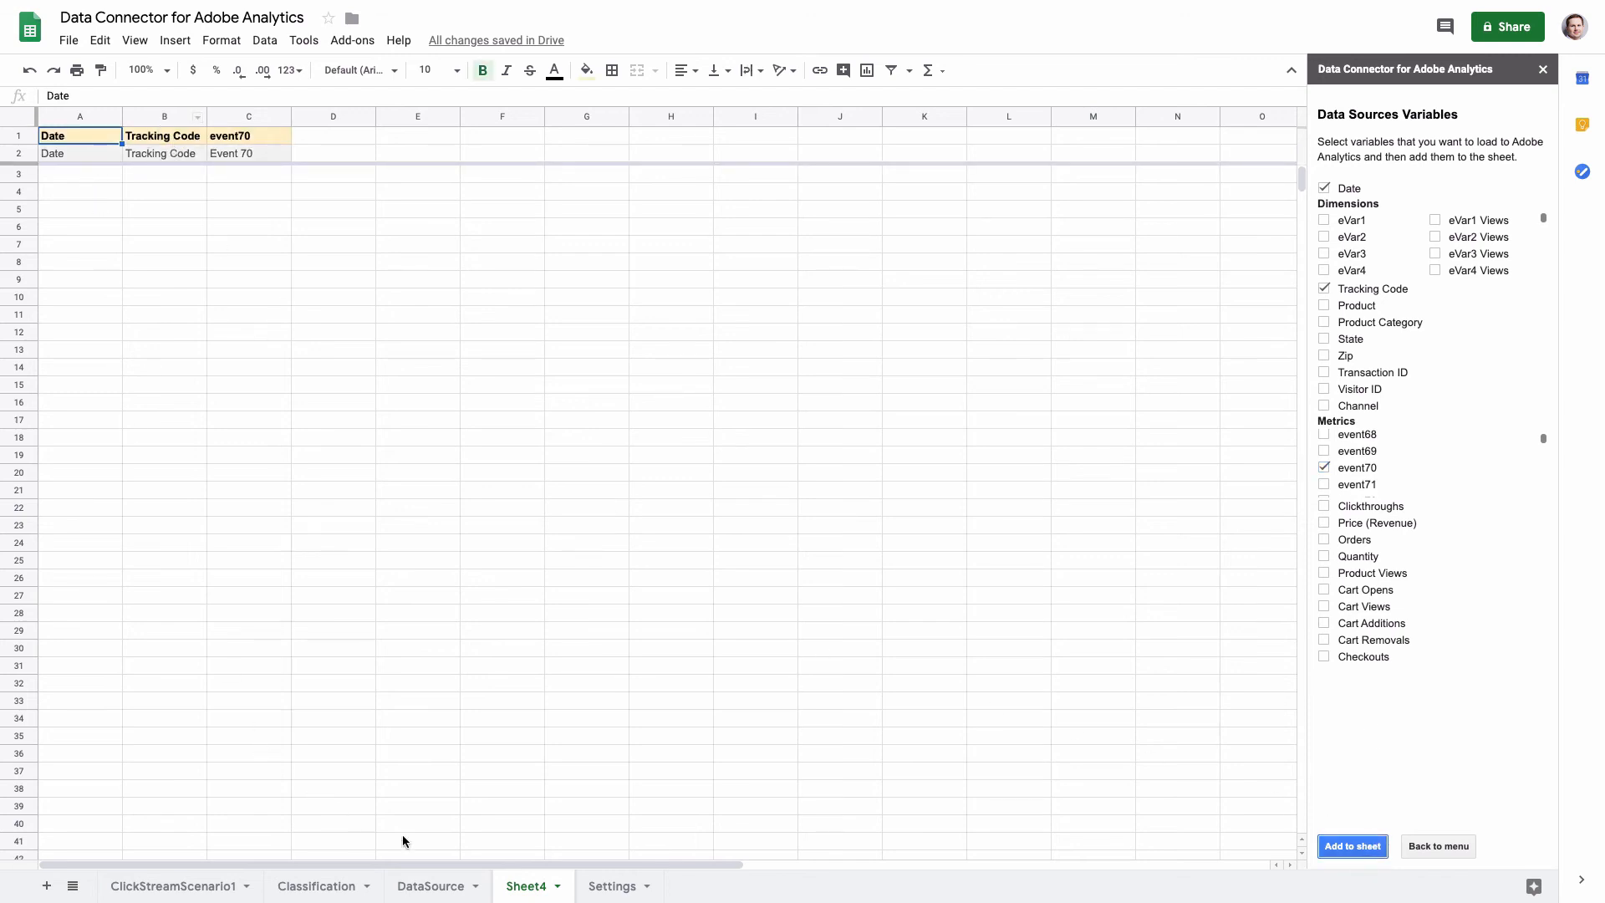
# - Rename the new sheet as DataSourceForecastEmails
pyautogui.doubleClick(543, 890)
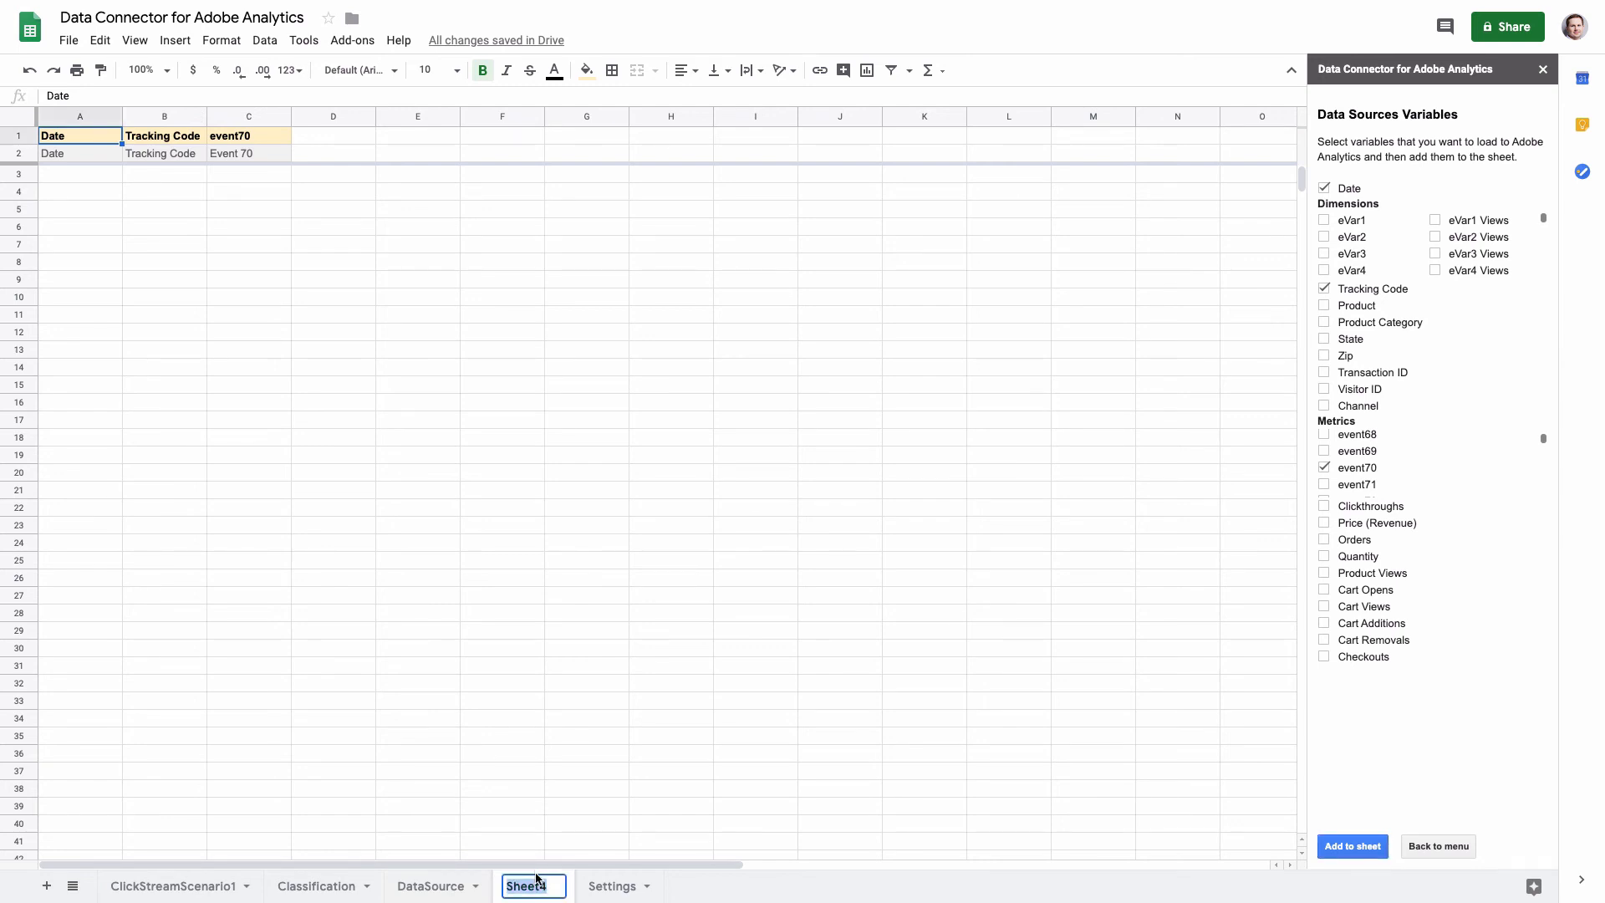
pyautogui.write('DataSource')
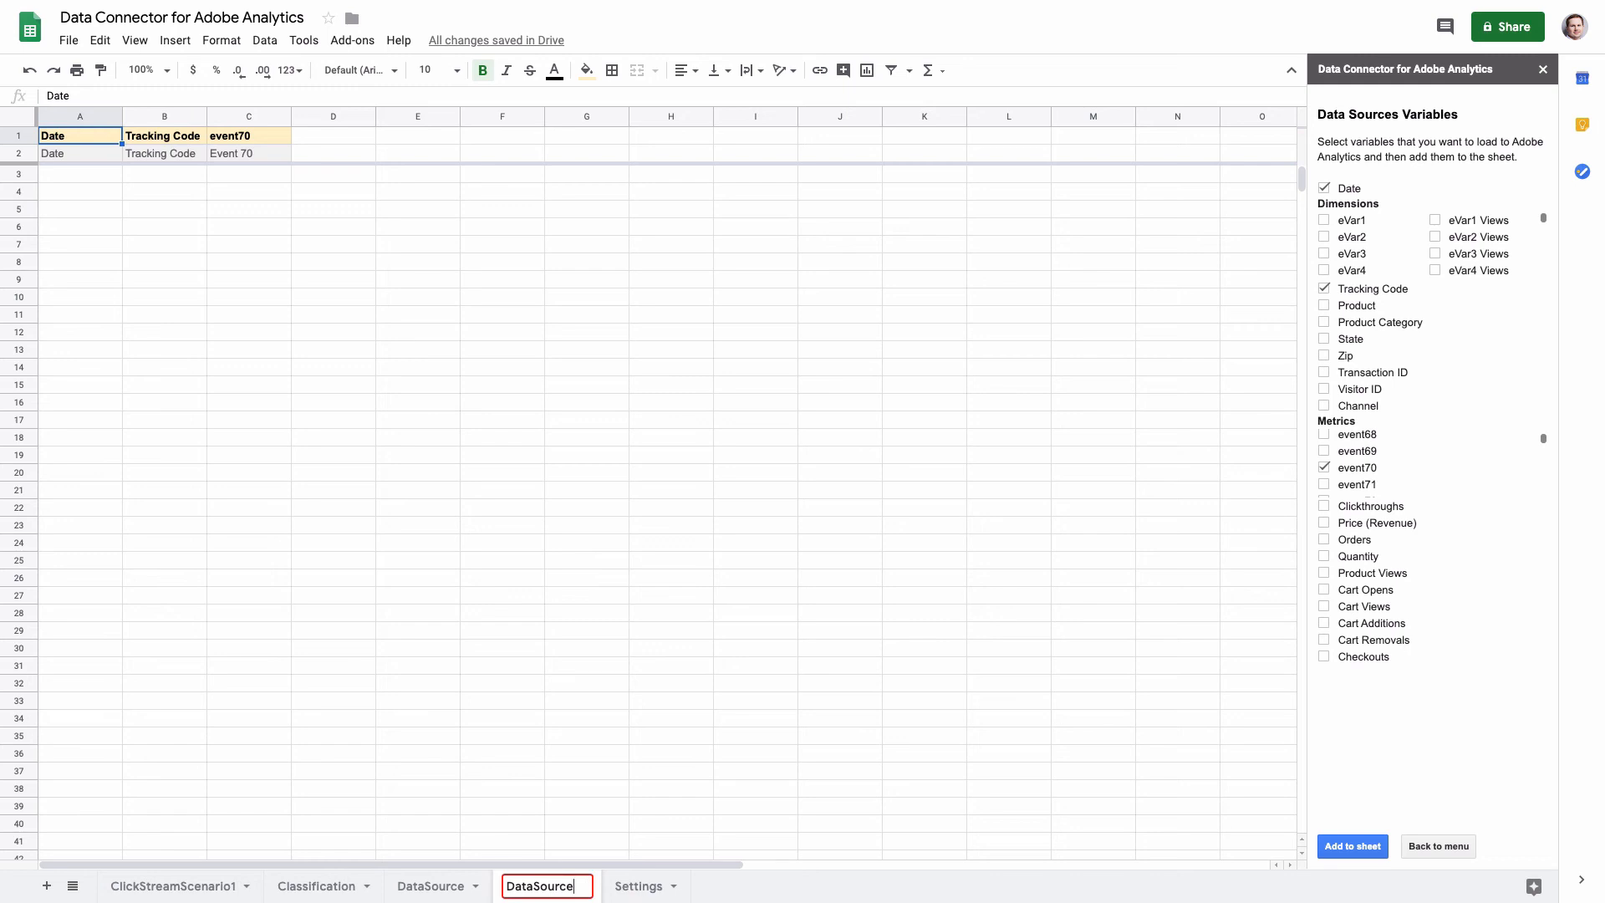
pyautogui.write('Foreca')
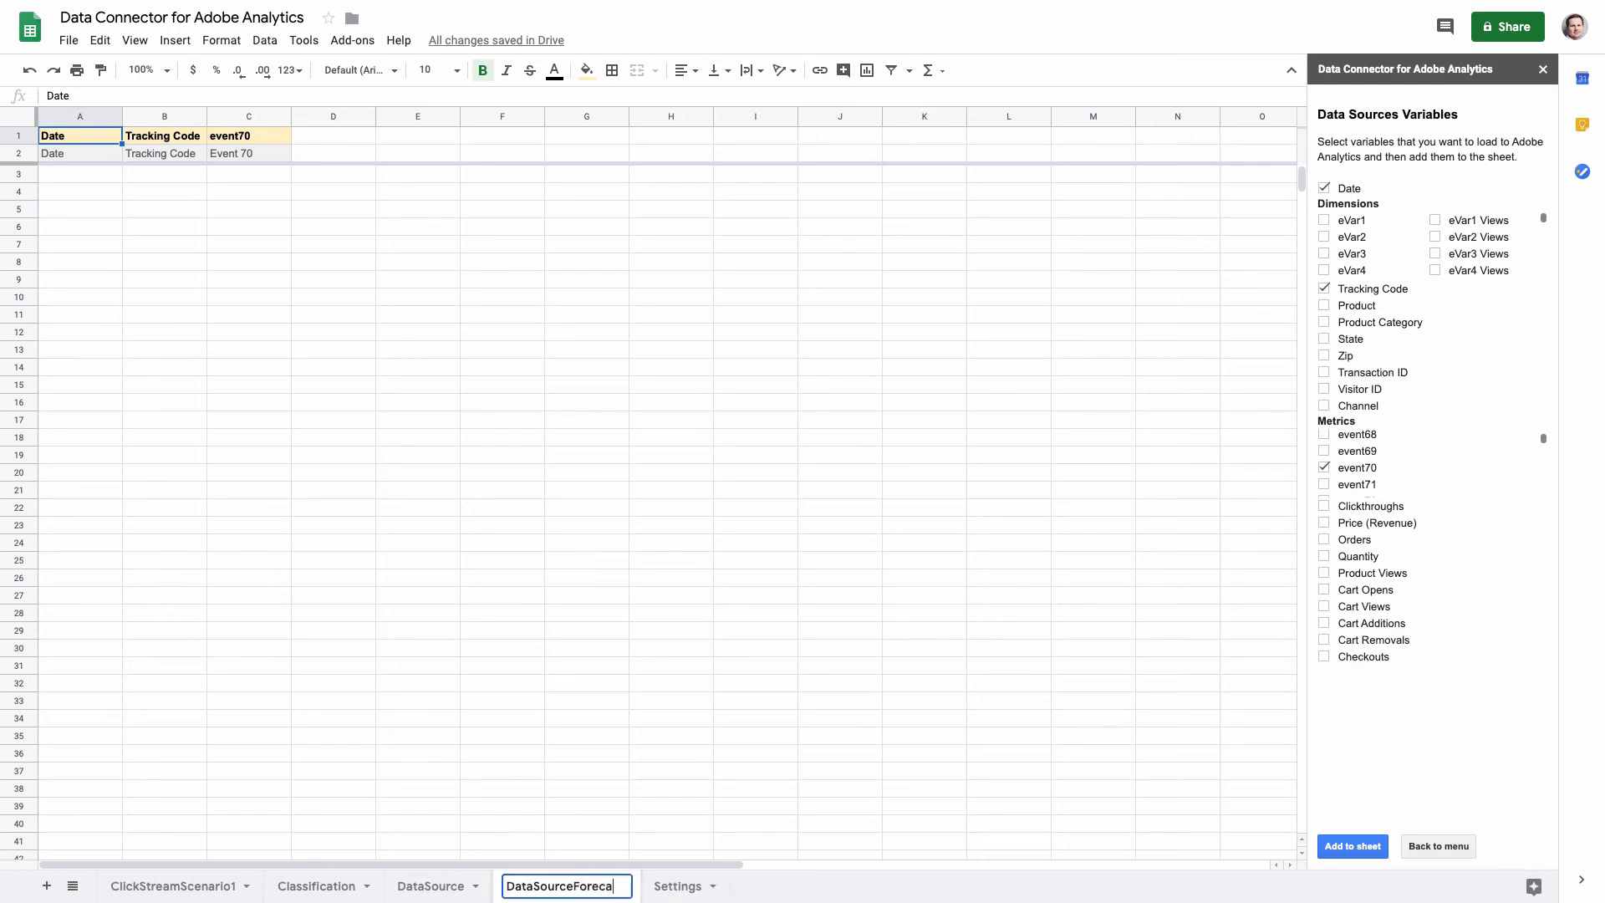
pyautogui.write('stEmails')
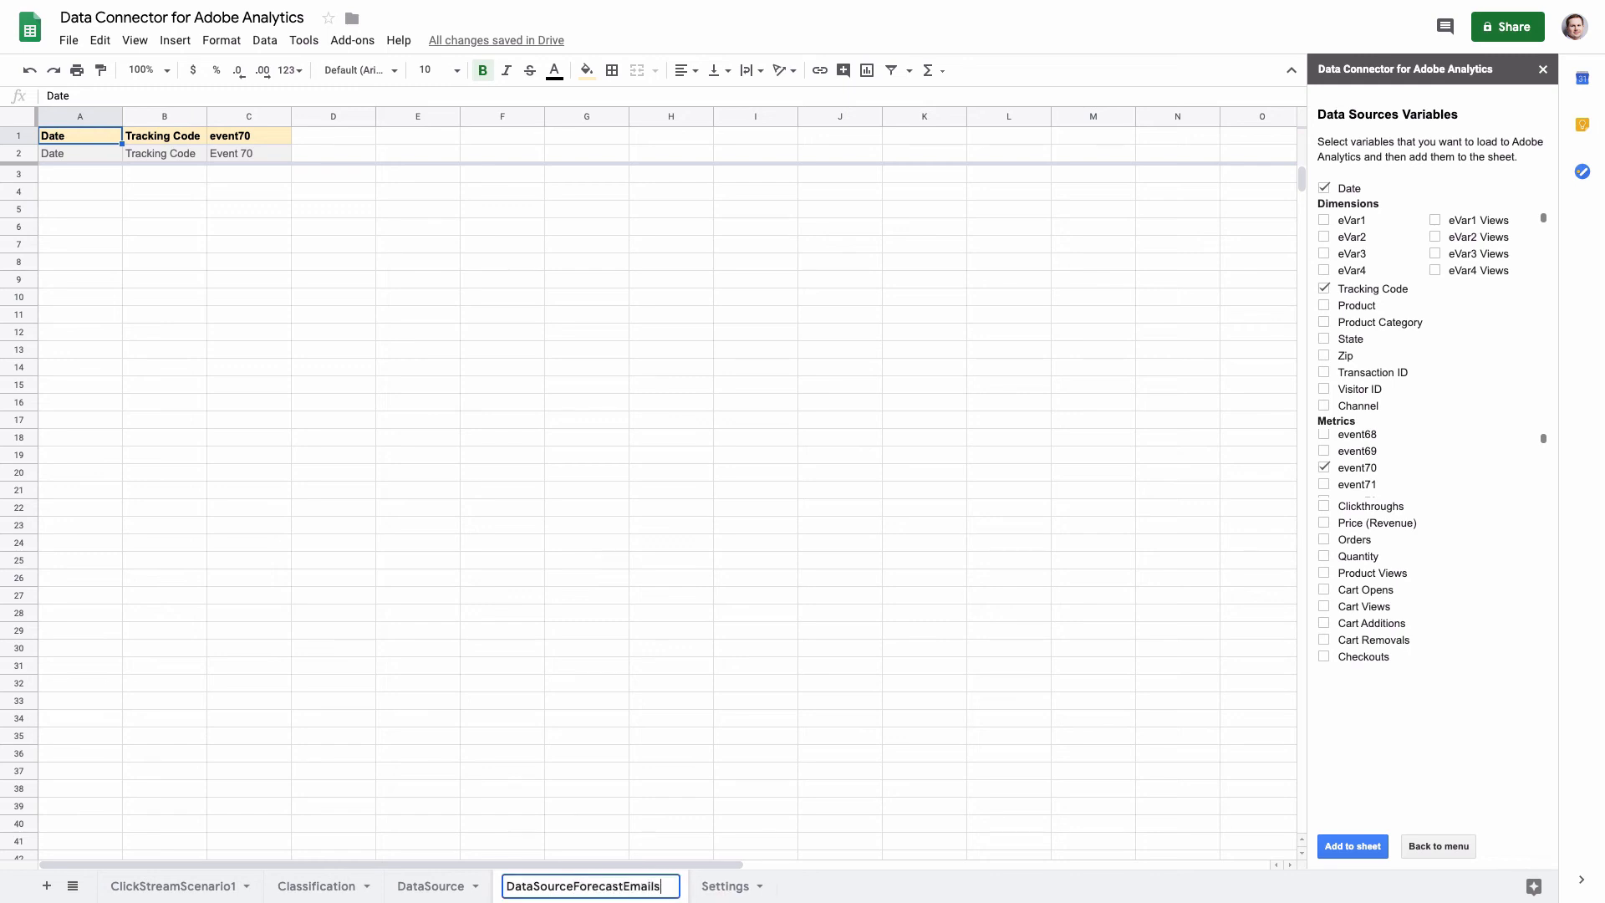
pyautogui.press('Return')
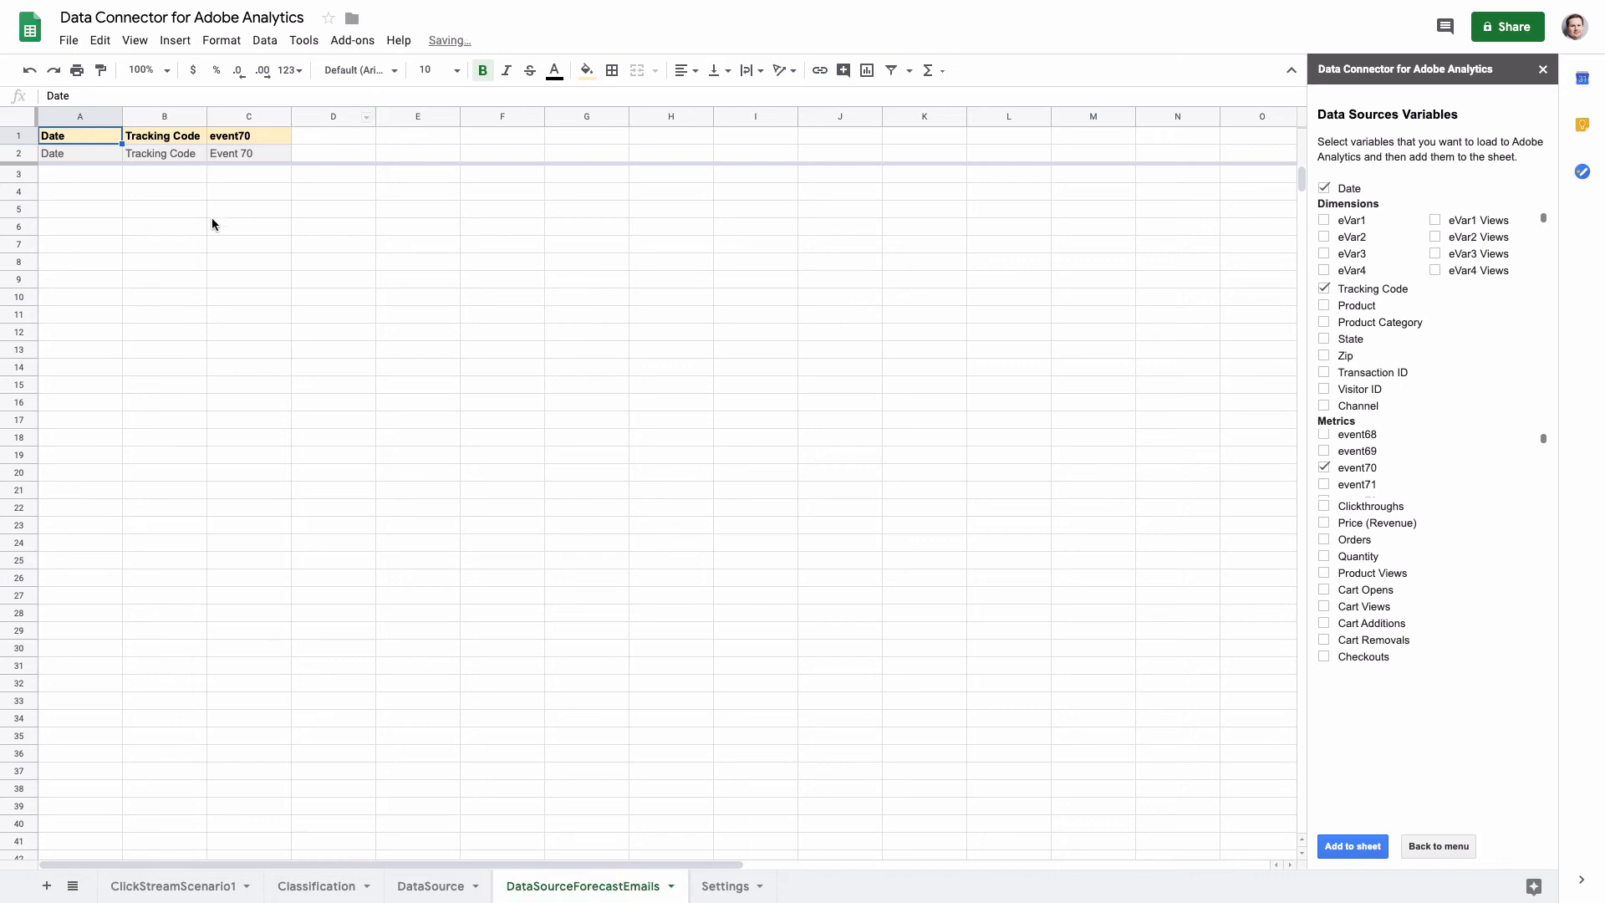
# - Enter "email" as the tracking code in B3 and fill it down through B10
pyautogui.click(159, 175)
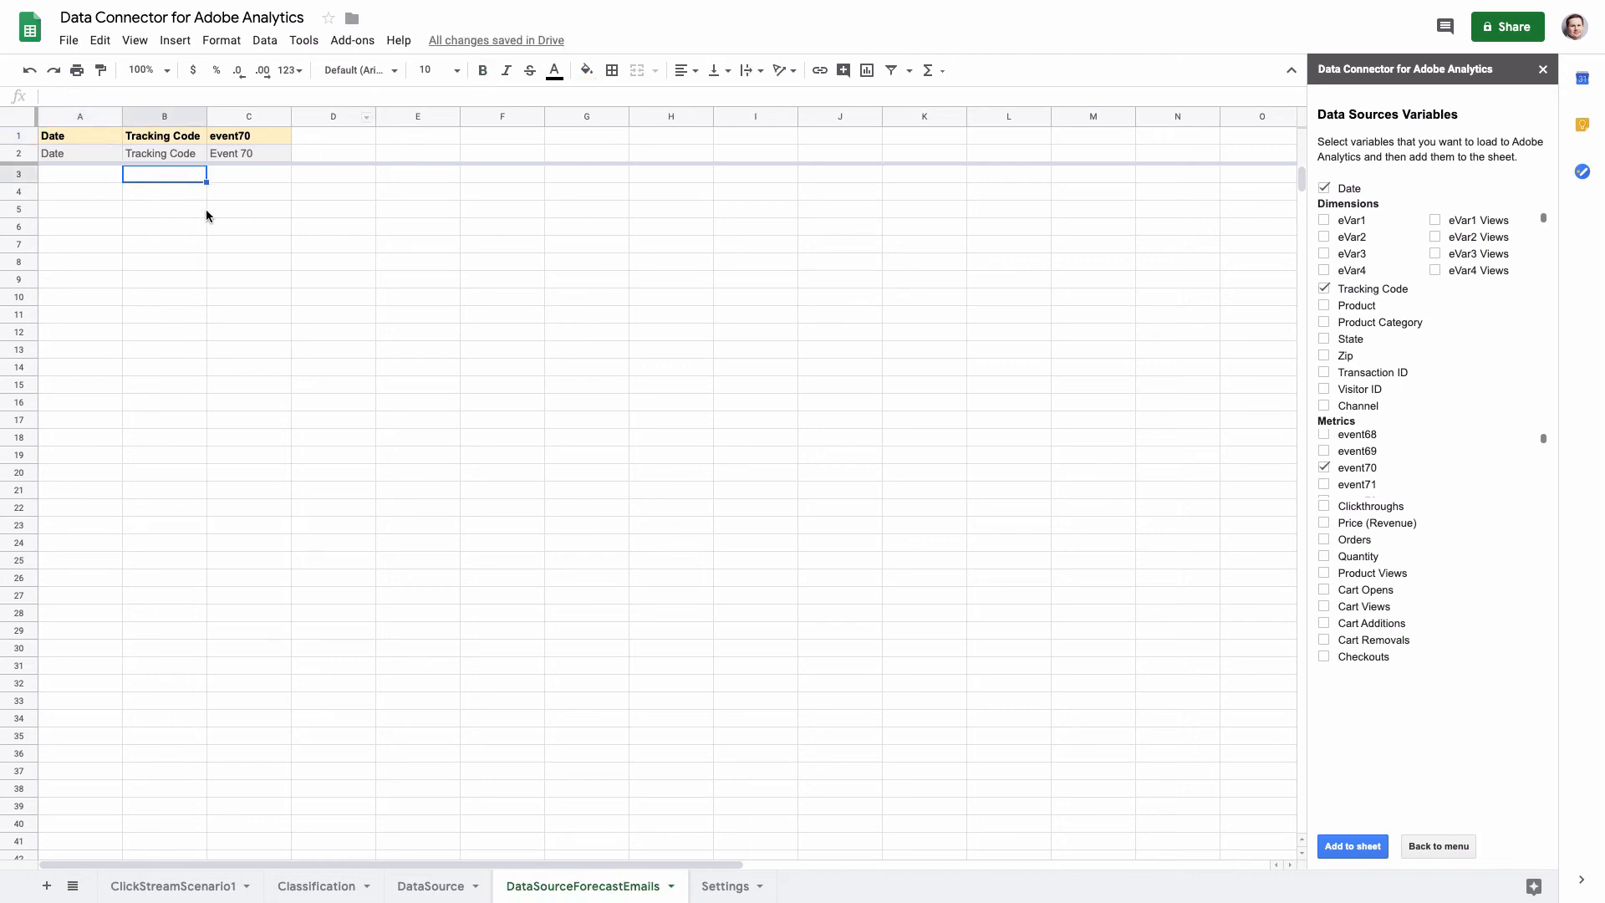
pyautogui.write('email')
pyautogui.press('Return')
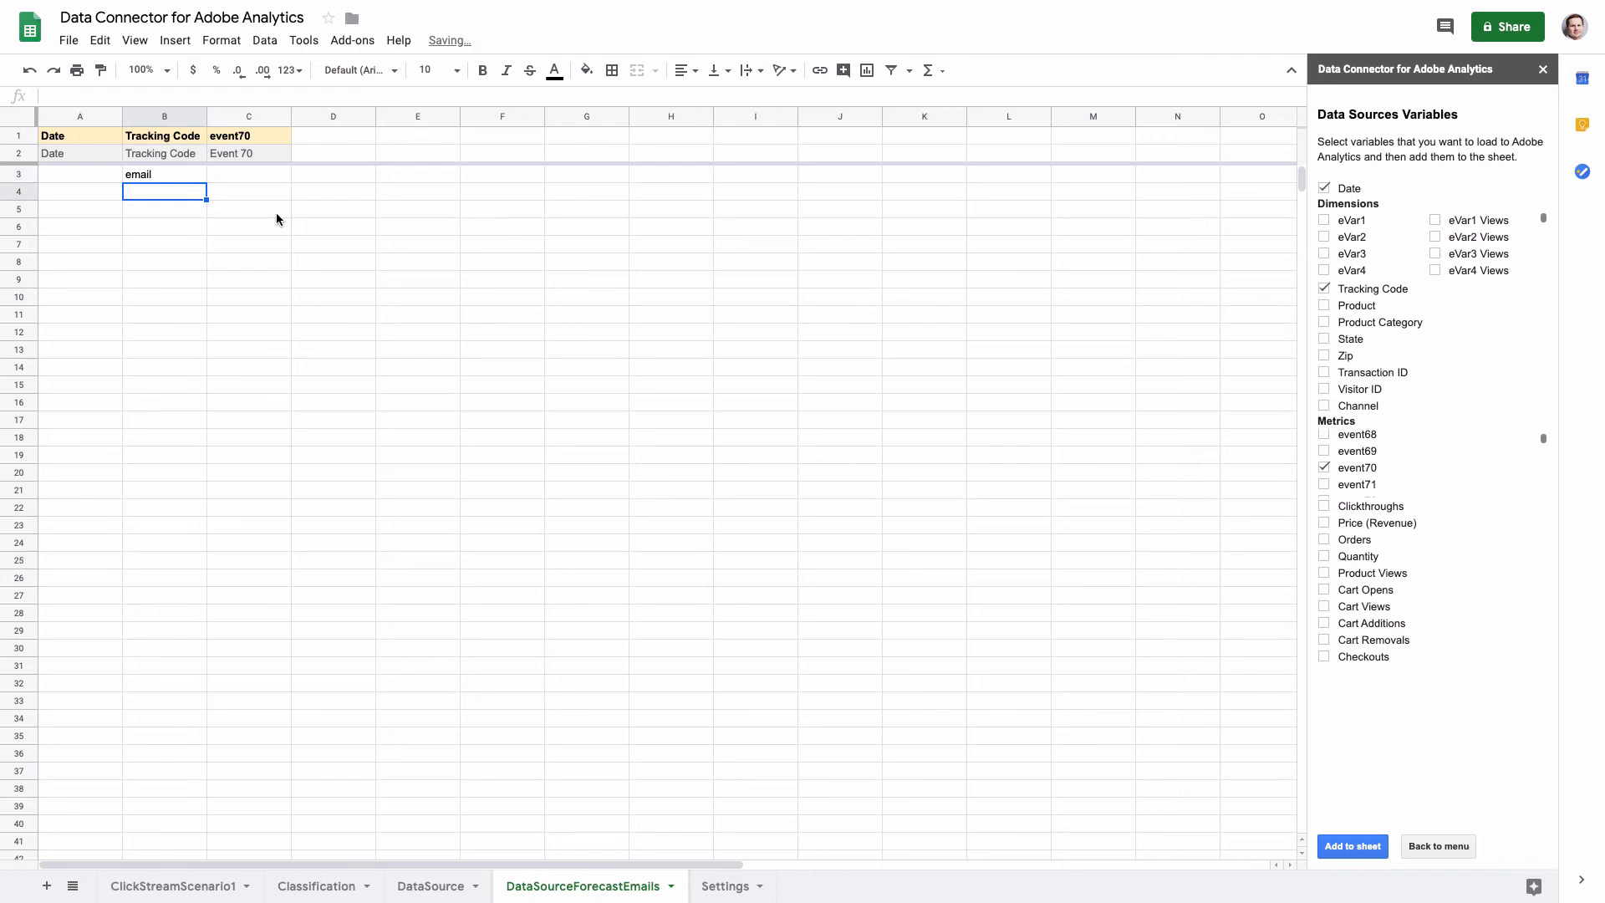
pyautogui.click(202, 176)
pyautogui.moveTo(207, 182); pyautogui.dragTo(191, 297)
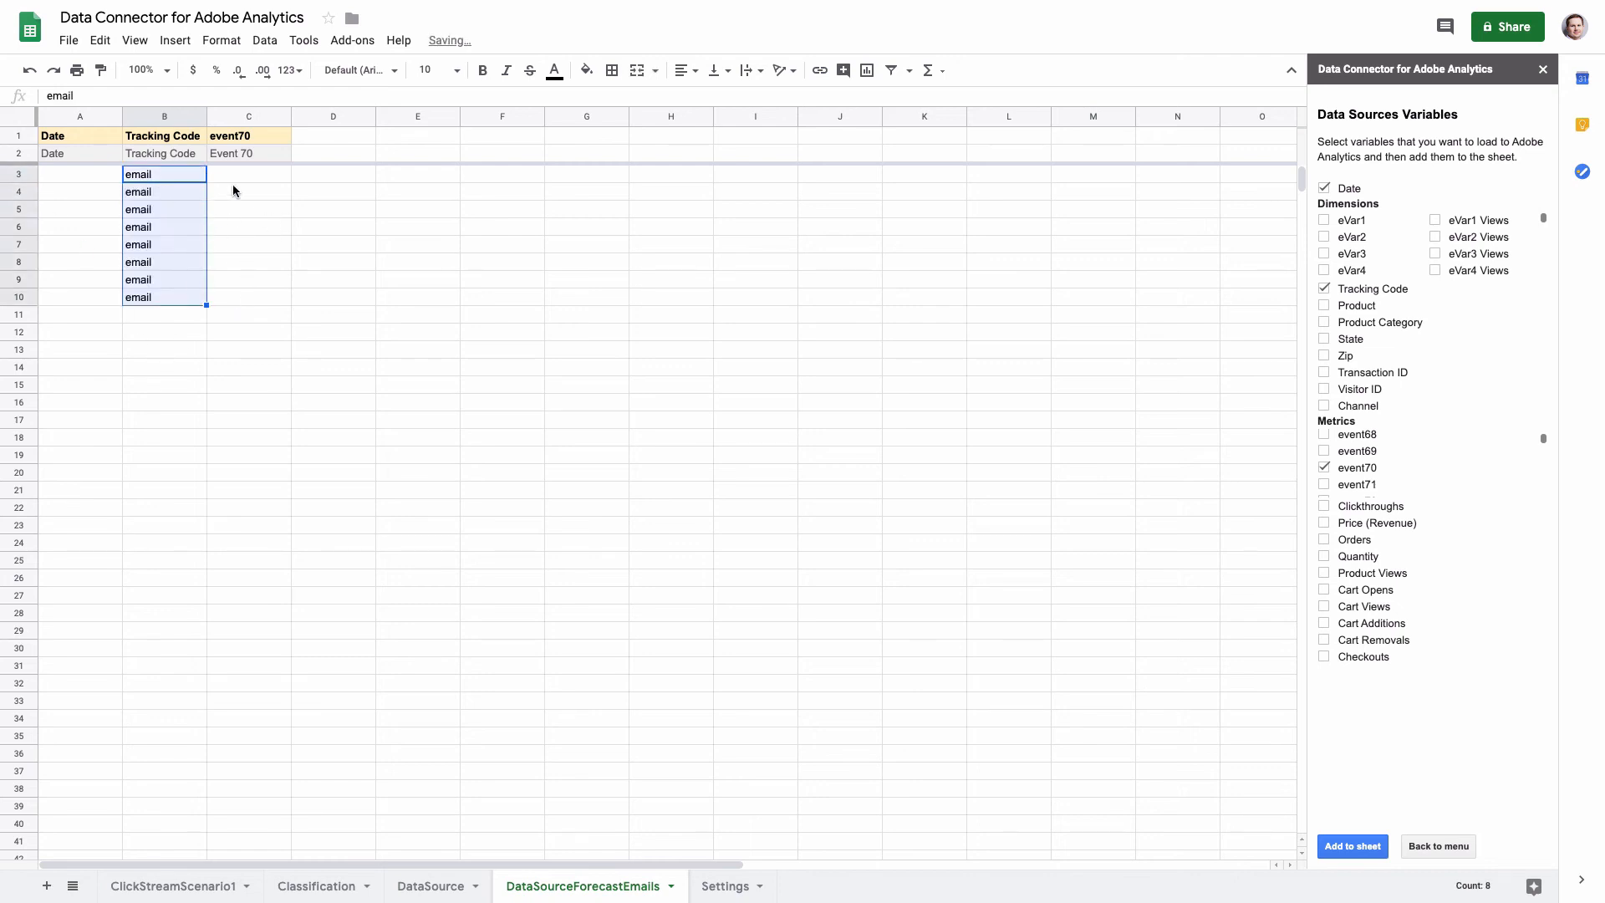
# - Change the event70 header in C1 to "Forecasted number of Emails Sent" and widen column C to fit it
pyautogui.click(243, 142)
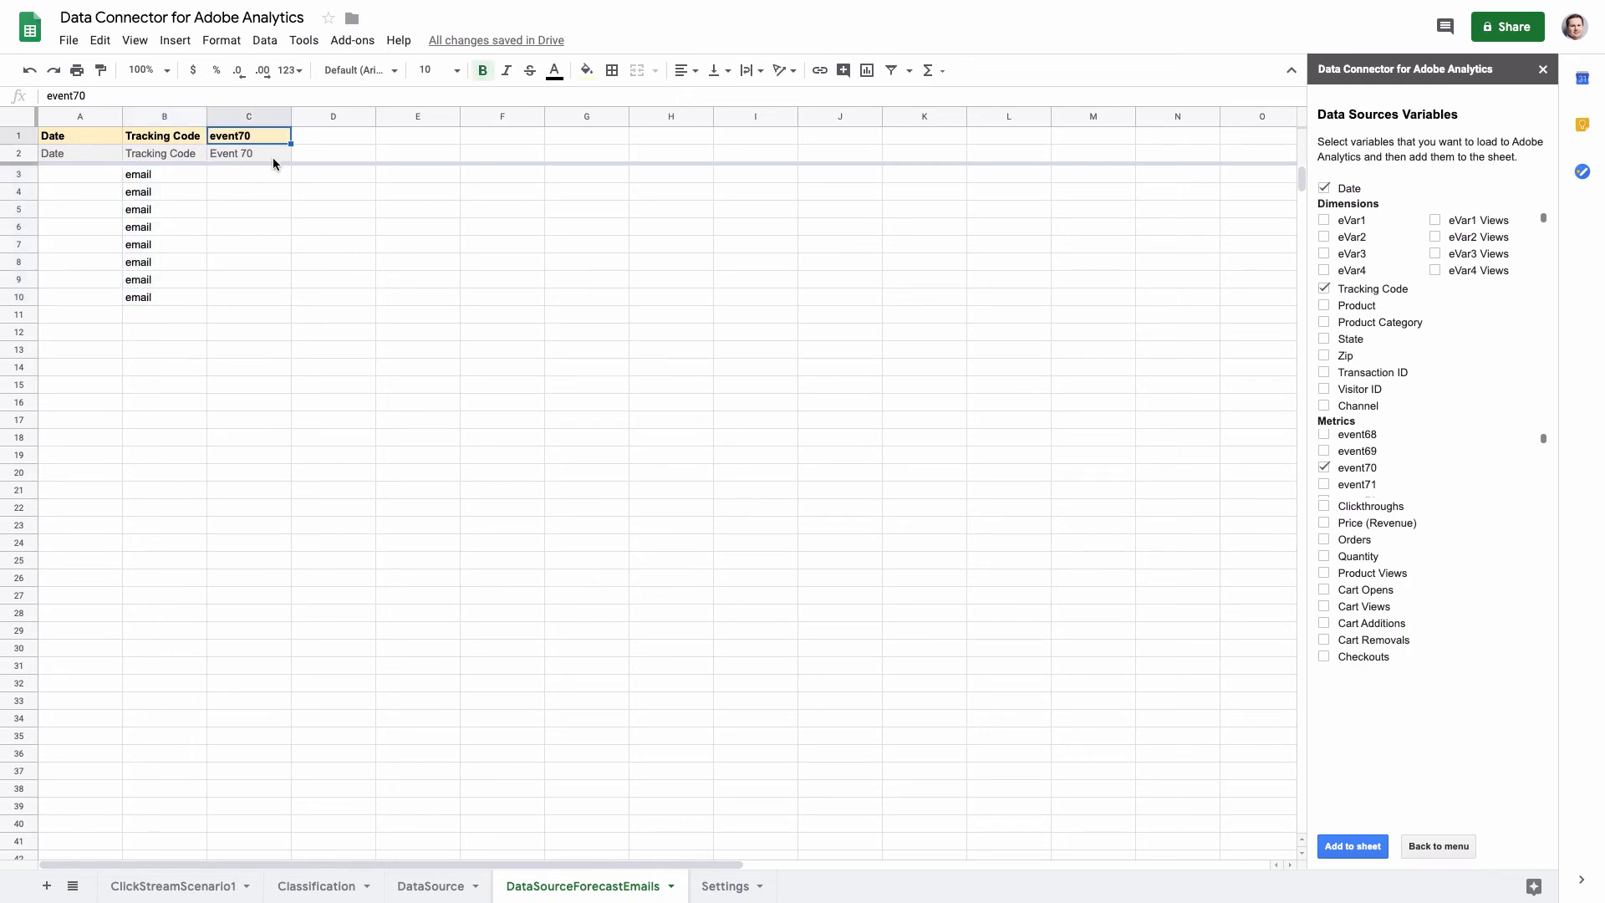
pyautogui.write('Forecasted number of')
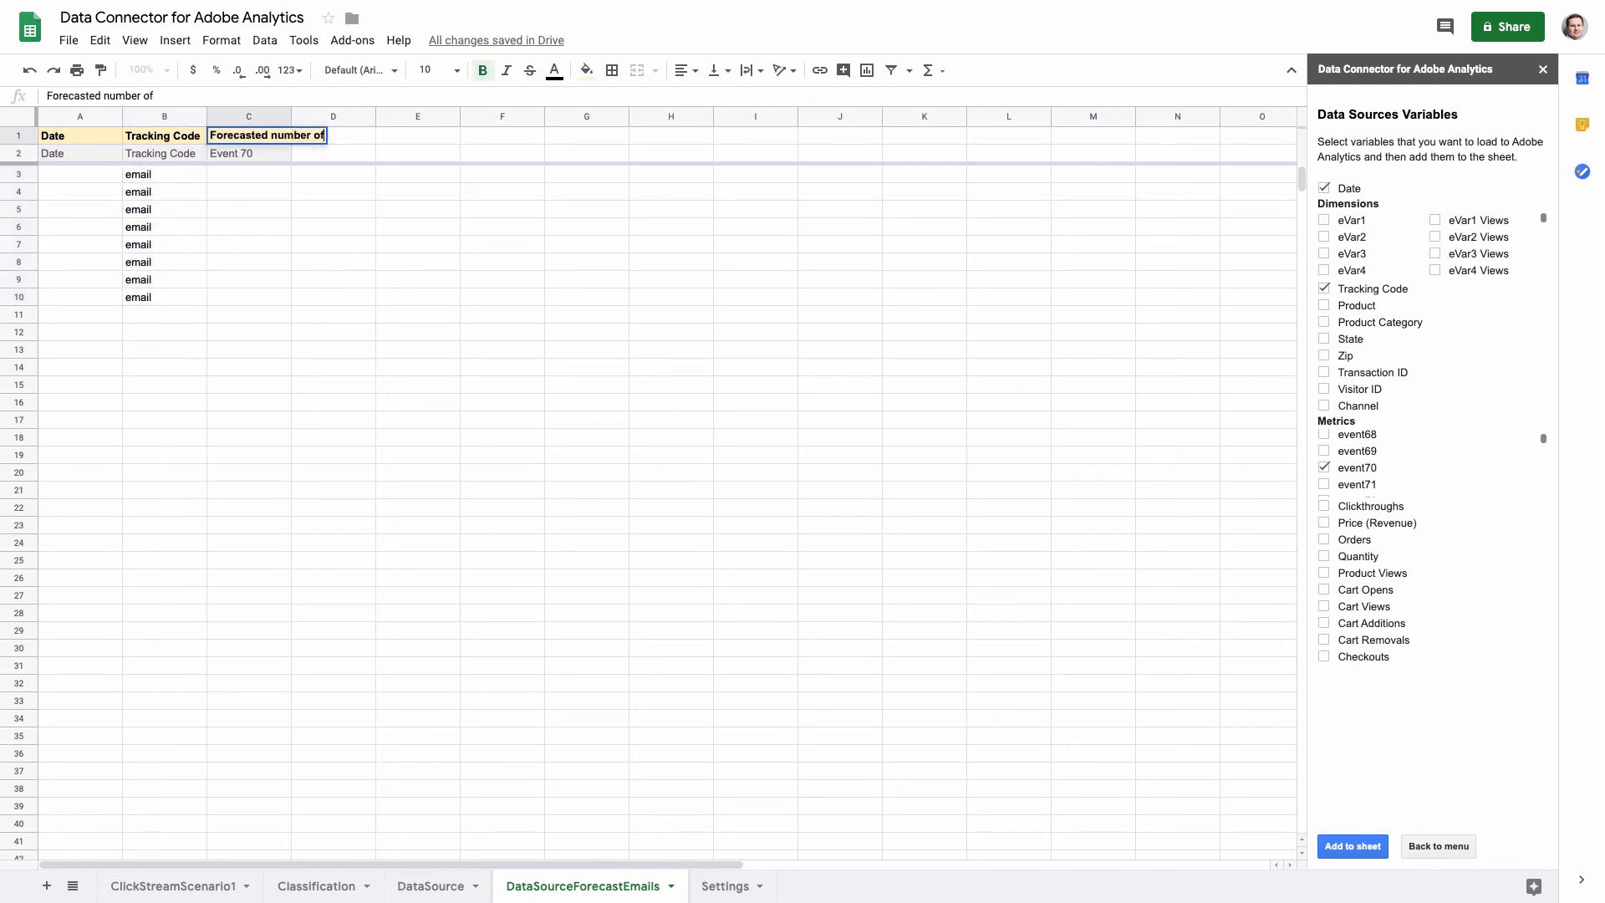
pyautogui.write(' Emails Sent')
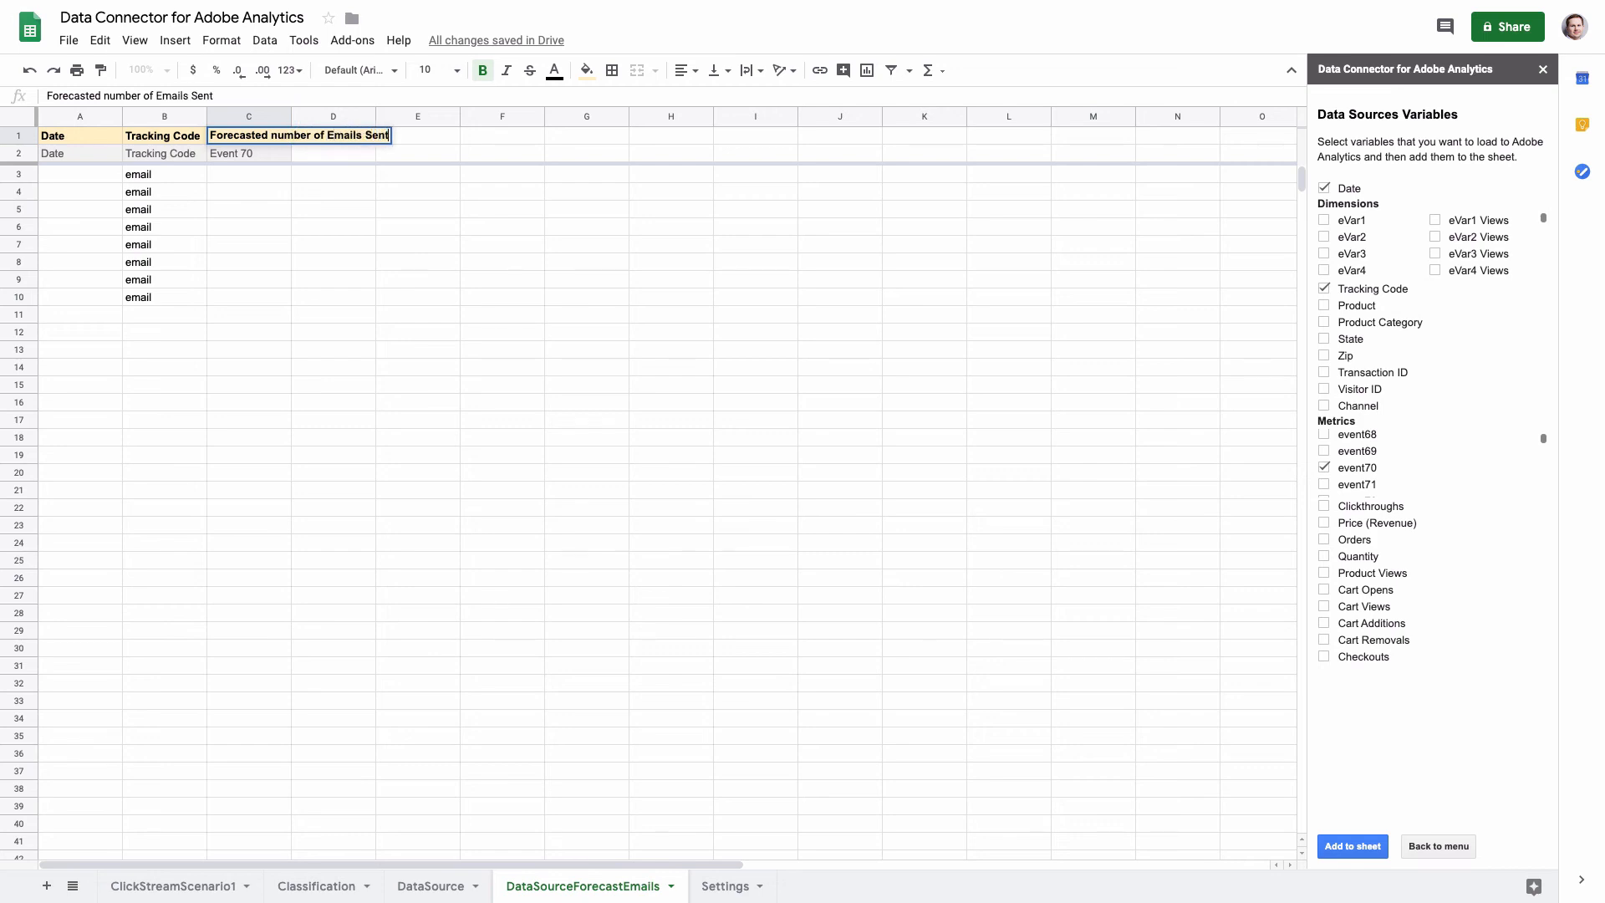
pyautogui.press('Return')
pyautogui.moveTo(291, 117); pyautogui.dragTo(398, 117)
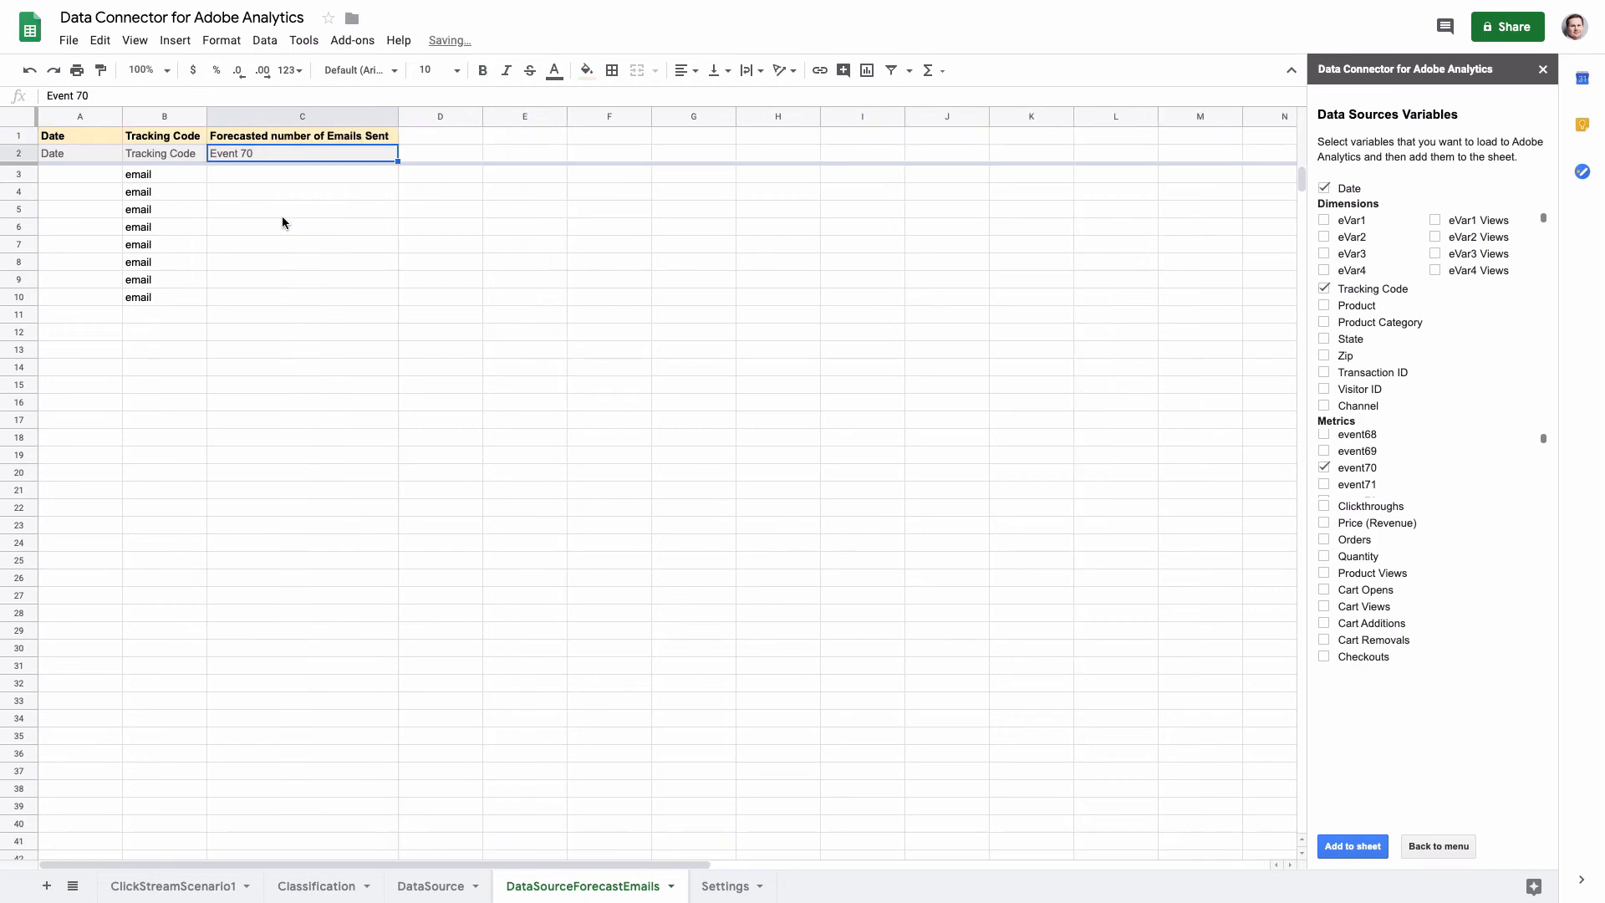
# - Enter the forecasted email counts 1000, 900 and 1250 in cells C3 to C5
pyautogui.click(214, 172)
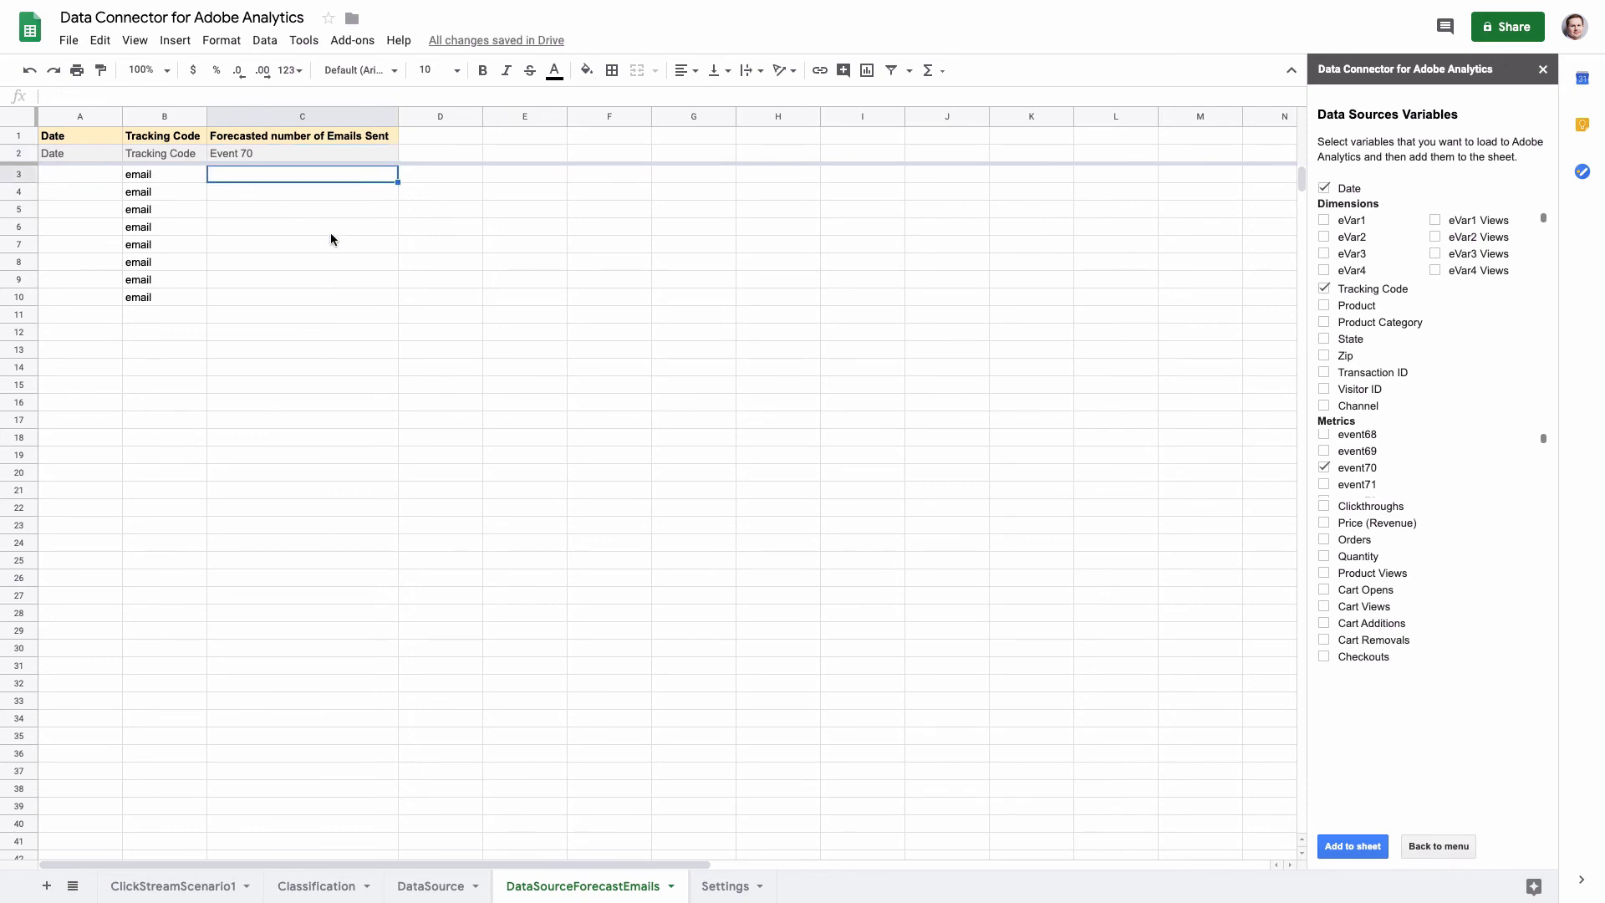
pyautogui.write('1000')
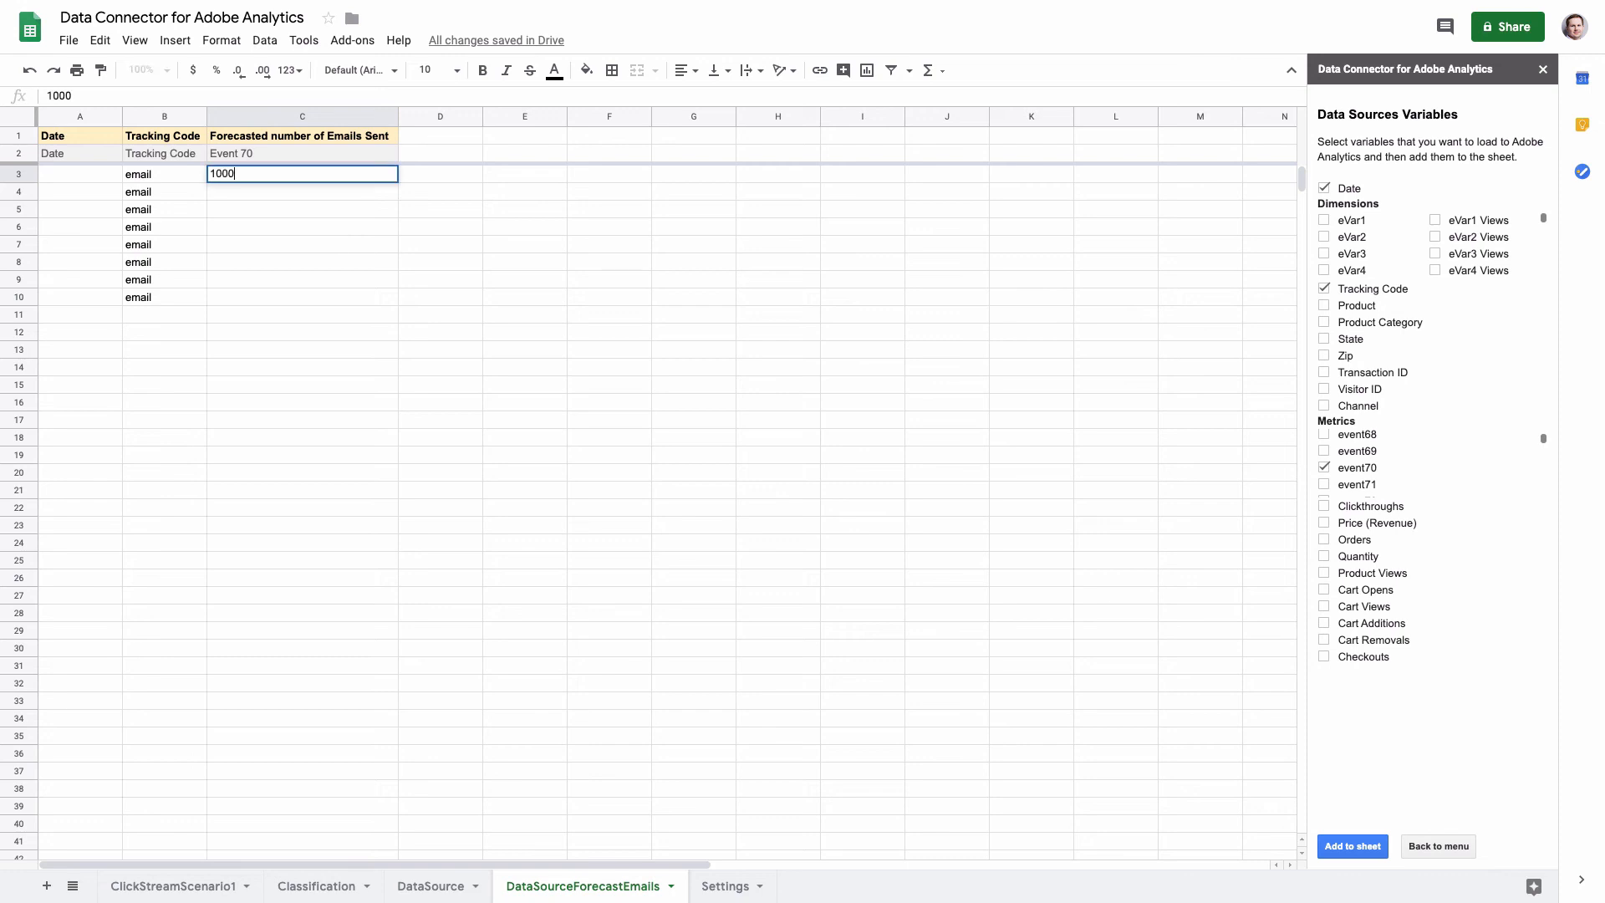
pyautogui.press('Return')
pyautogui.write('900')
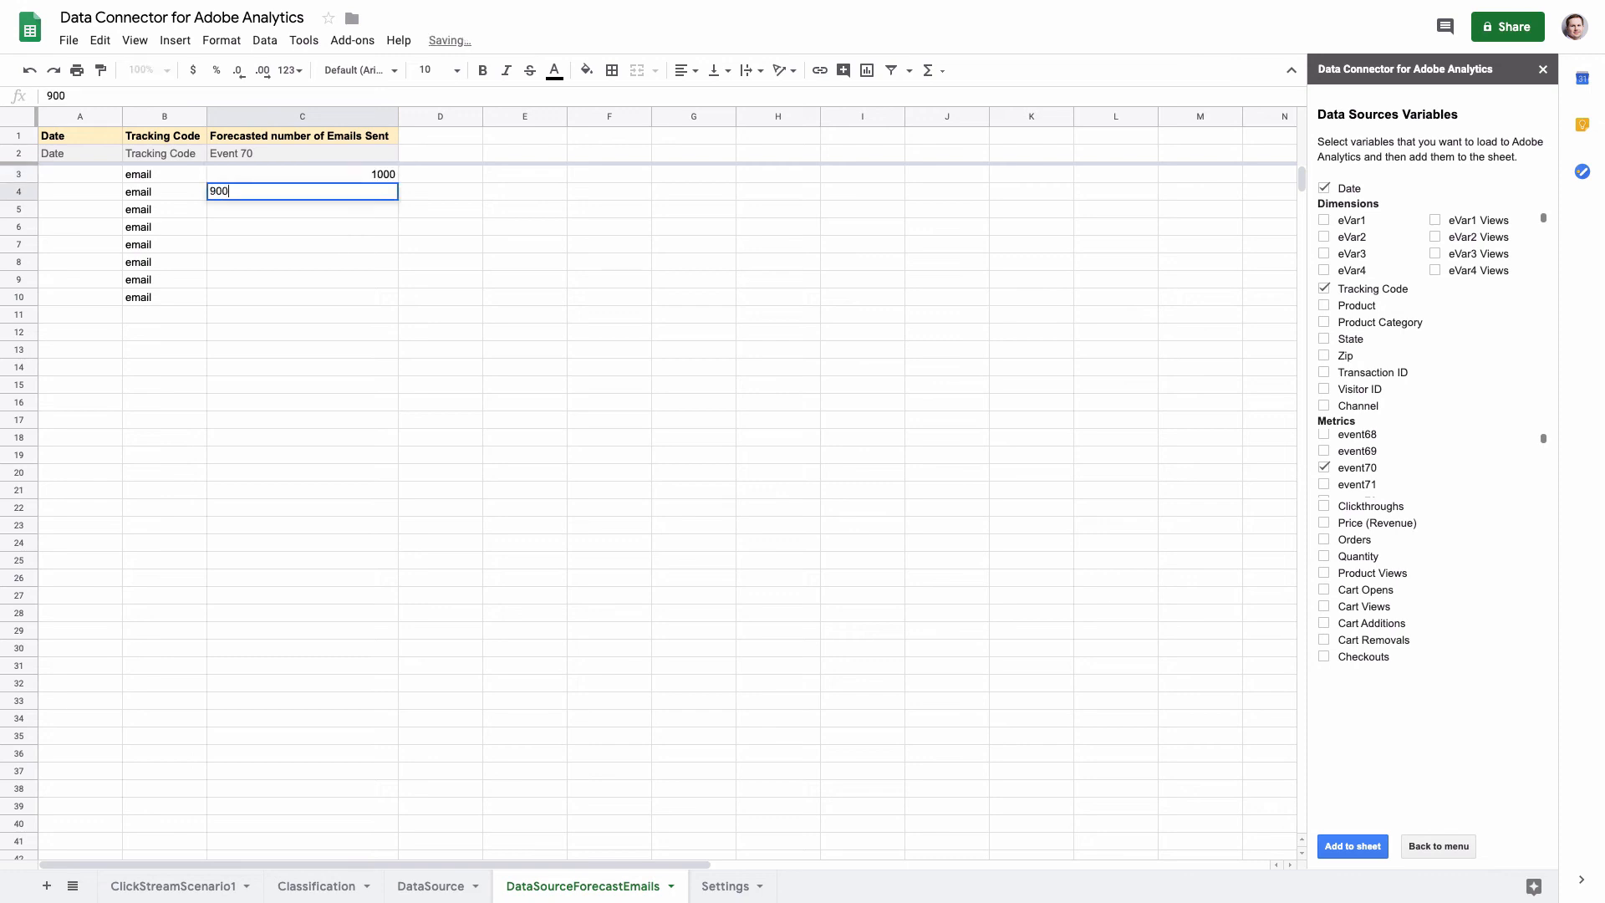
pyautogui.press('Return')
pyautogui.write('71250')
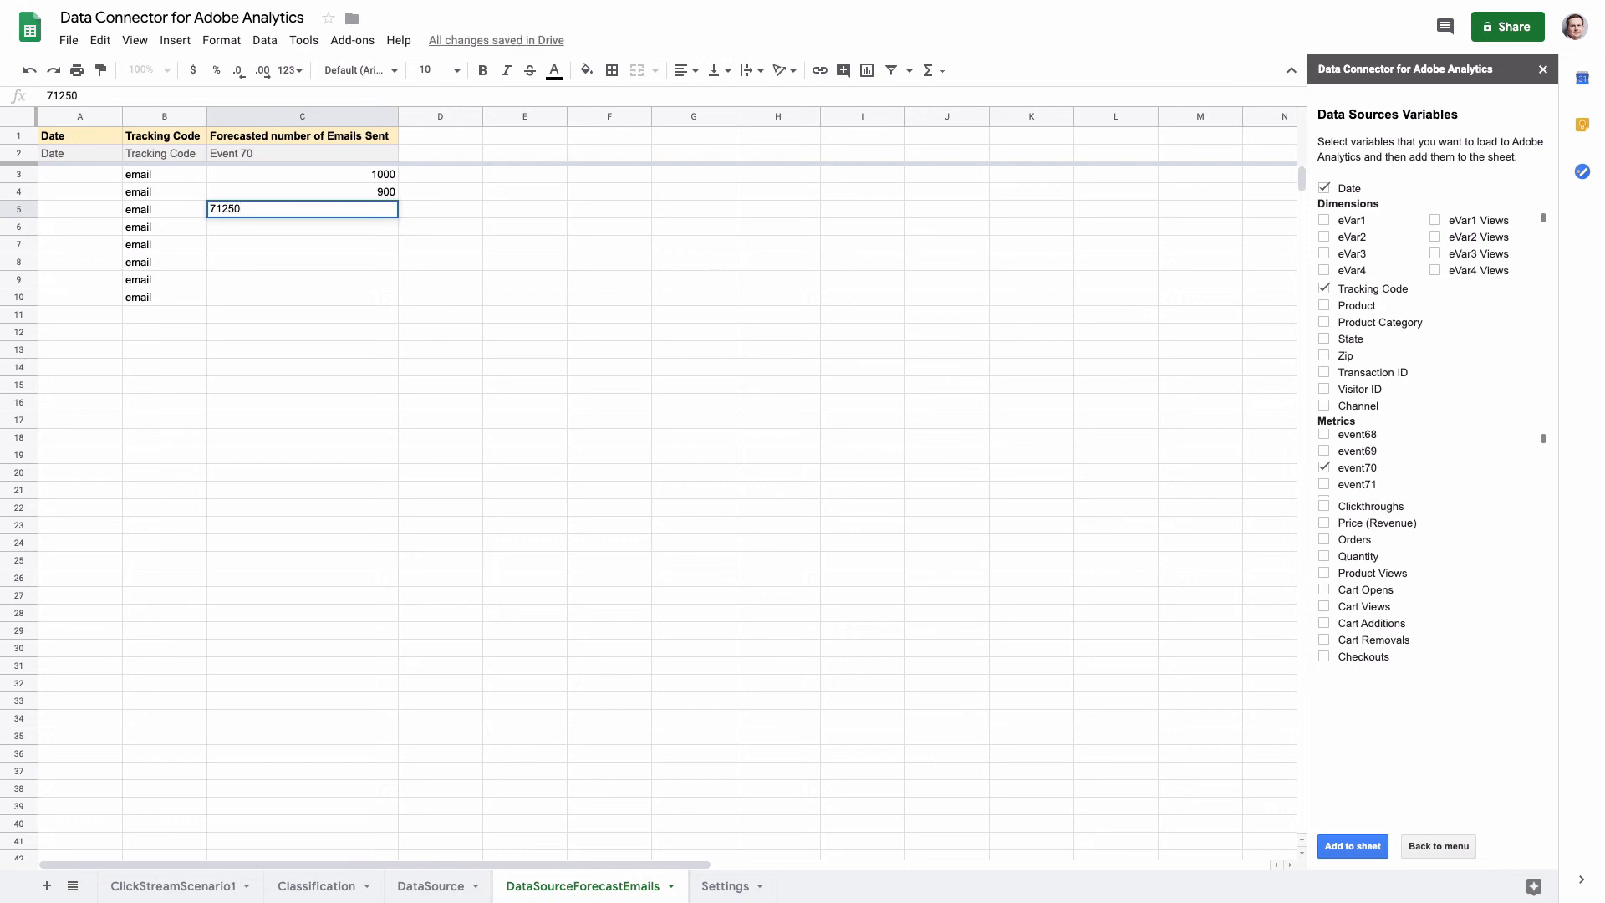
pyautogui.click(79, 209)
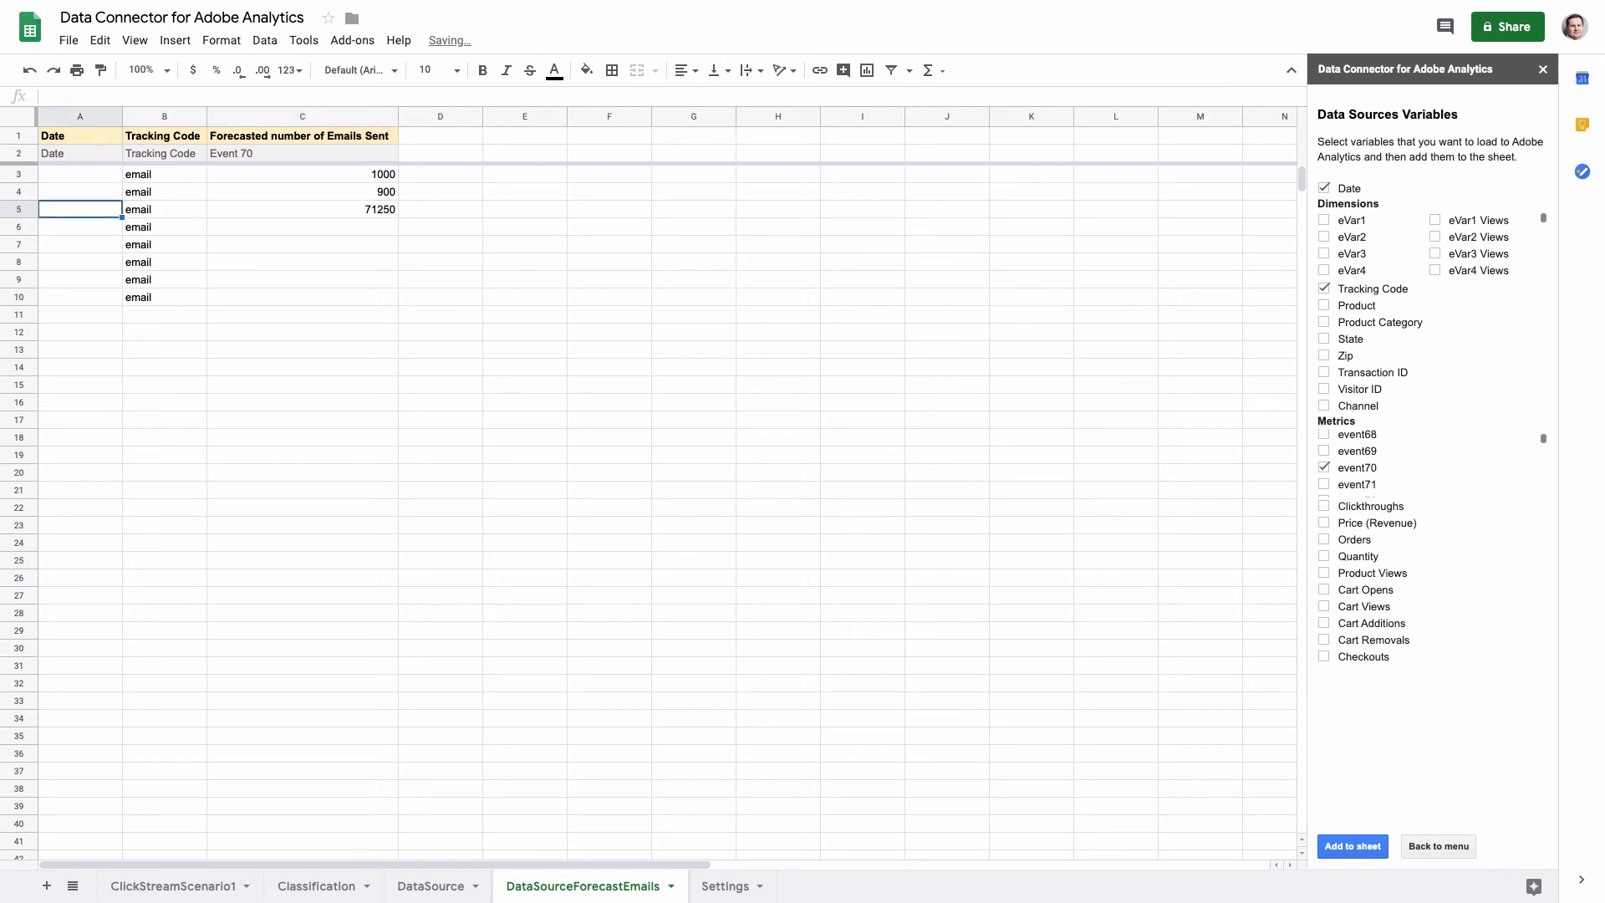
pyautogui.click(357, 213)
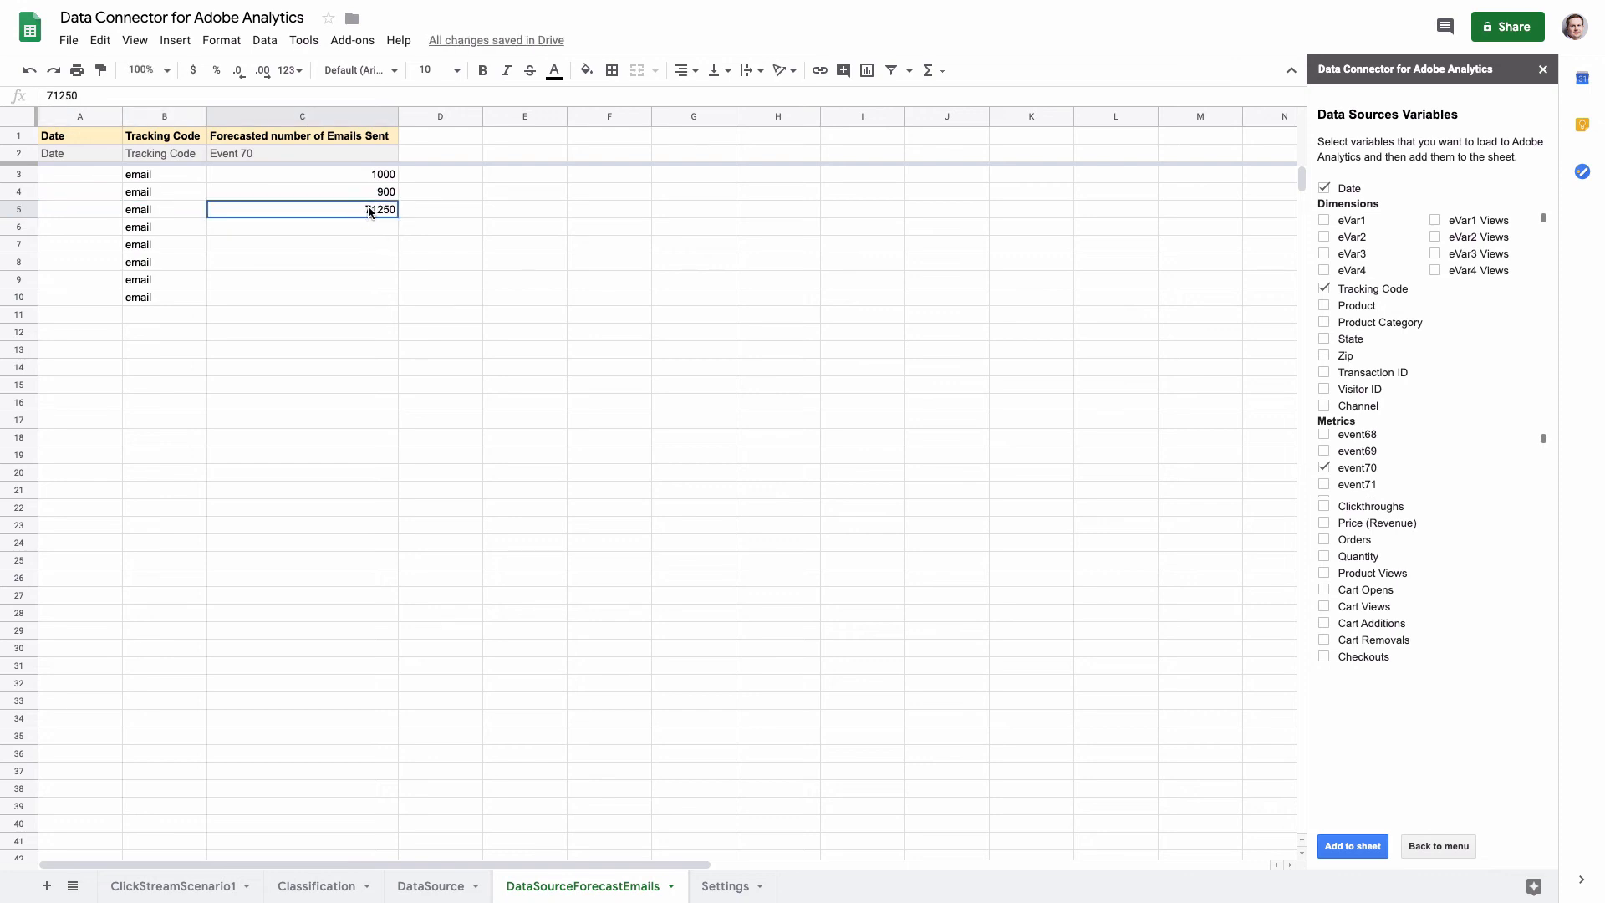
pyautogui.doubleClick(369, 212)
pyautogui.press('BackSpace')
pyautogui.press('Return')
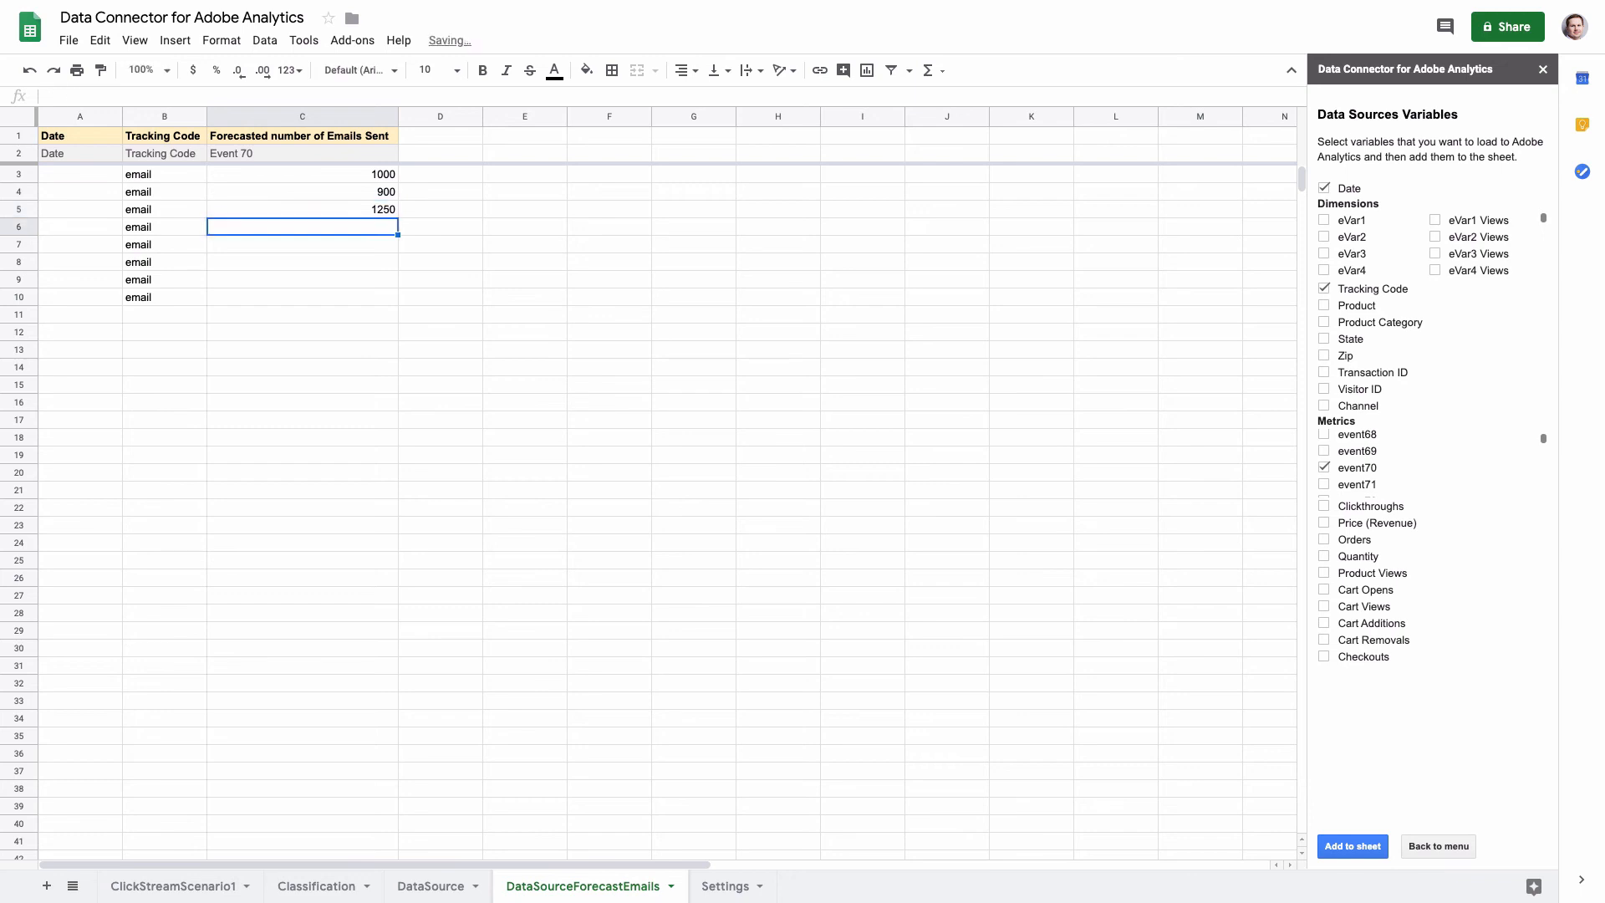
# - Repeat the three forecast values from C3:C5 down the column through C10, clearing the surplus value in C11
pyautogui.moveTo(387, 175); pyautogui.dragTo(388, 211)
pyautogui.hotkey('ctrl', 'c')
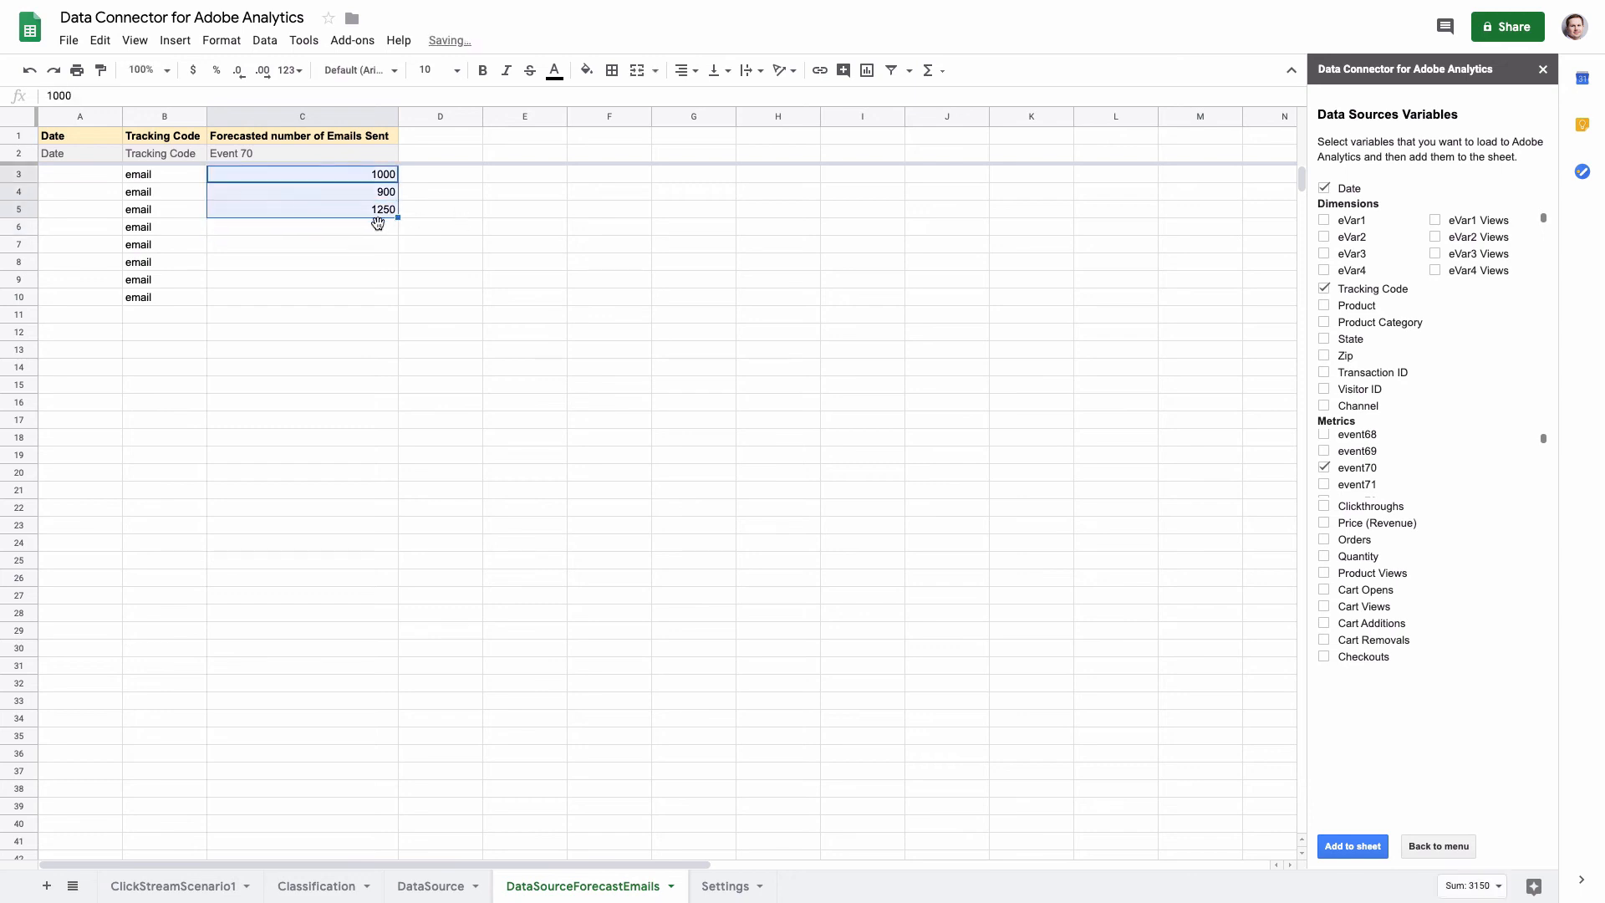
pyautogui.click(365, 228)
pyautogui.hotkey('ctrl', 'v')
pyautogui.click(360, 279)
pyautogui.hotkey('ctrl', 'v')
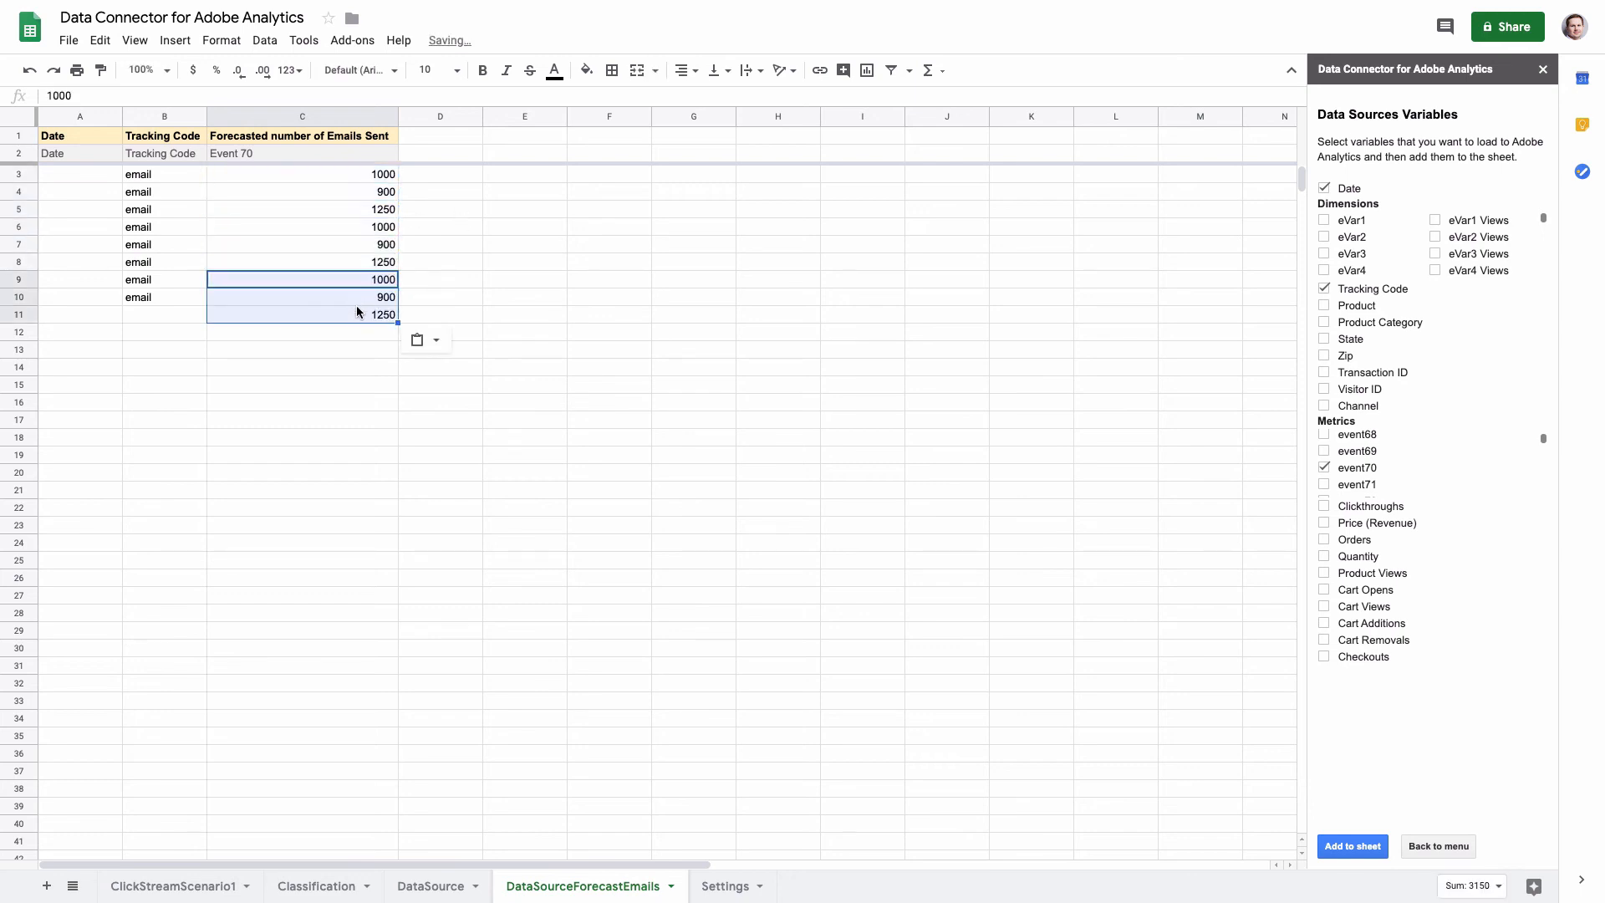
pyautogui.click(359, 316)
pyautogui.press('Delete')
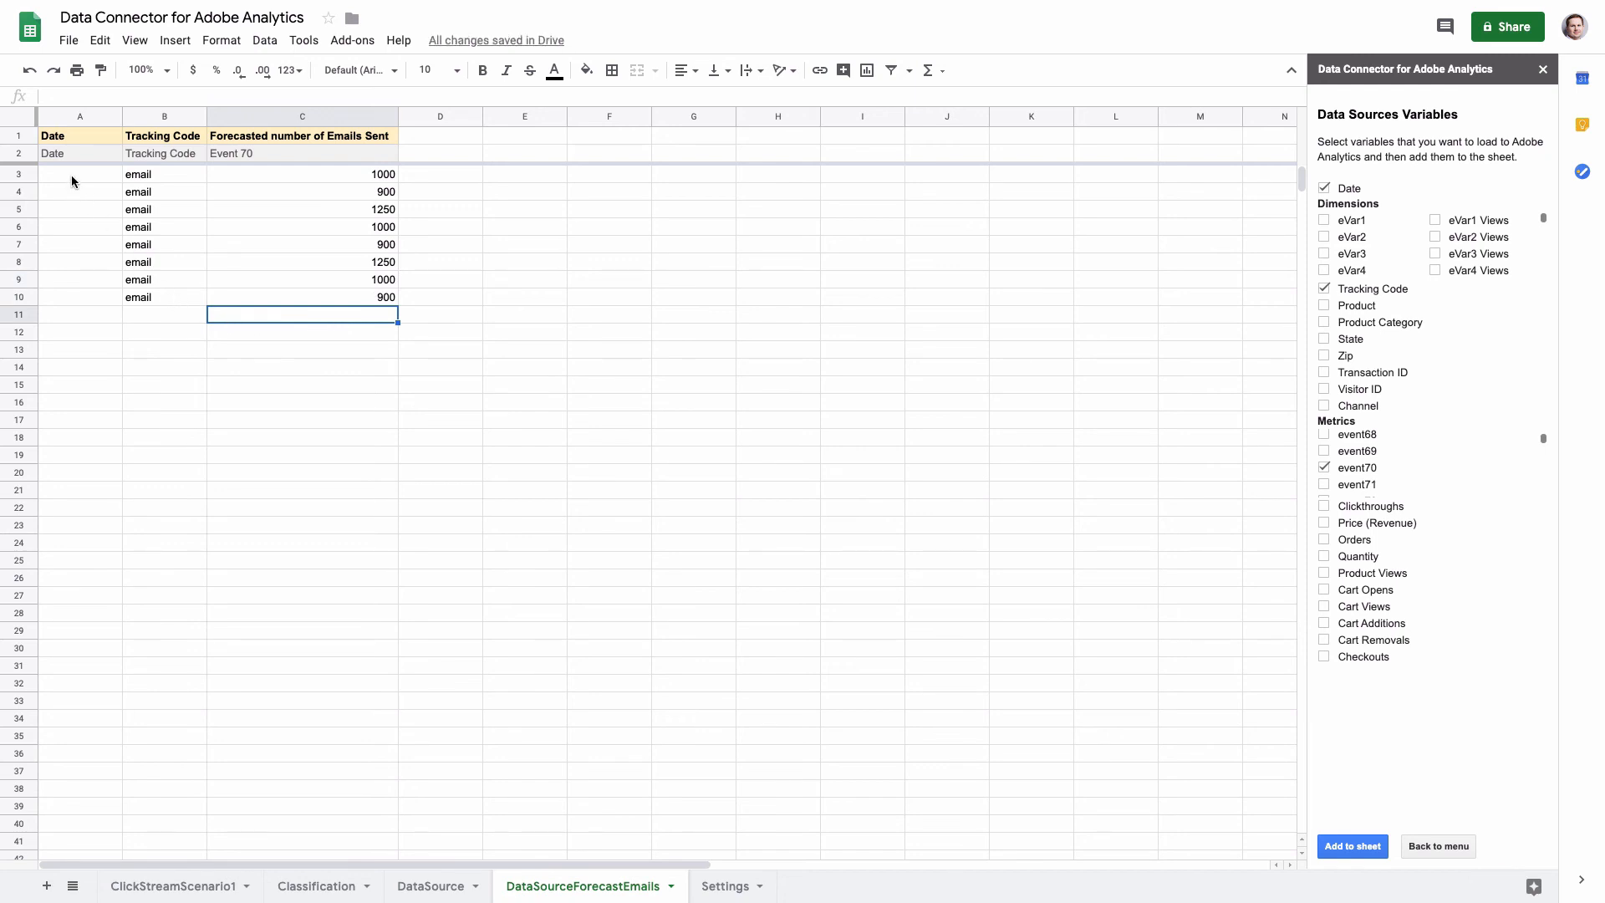
# - Enter the dates 20/12/2019 in A3 and 1/1/2020 in A4 of the forecast sheet
pyautogui.click(72, 174)
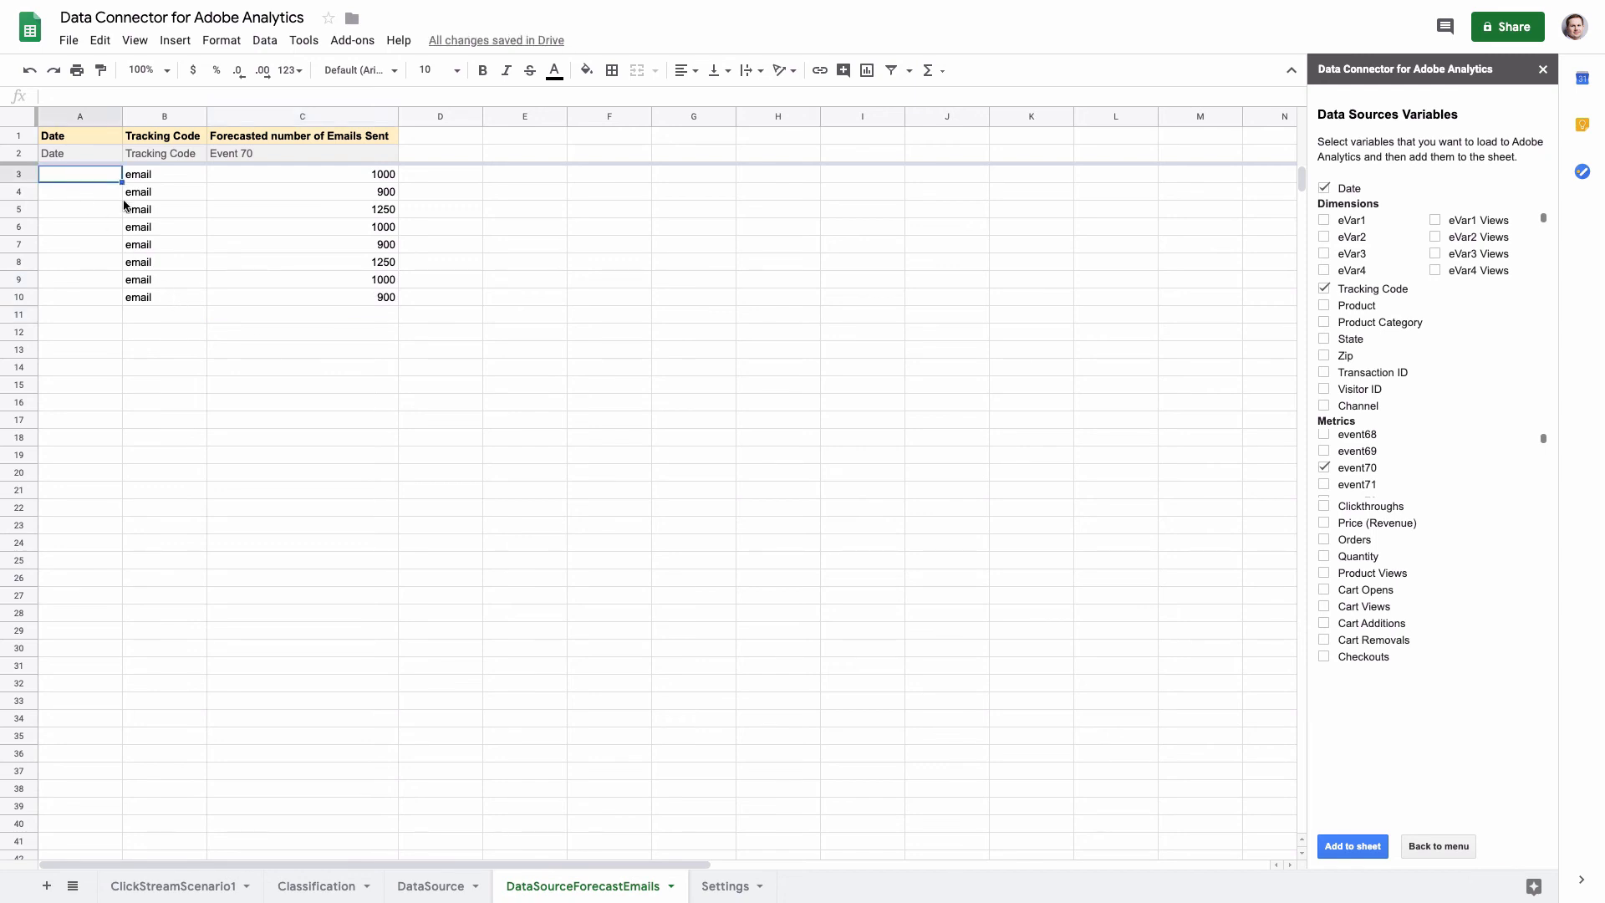
pyautogui.write('20/12/')
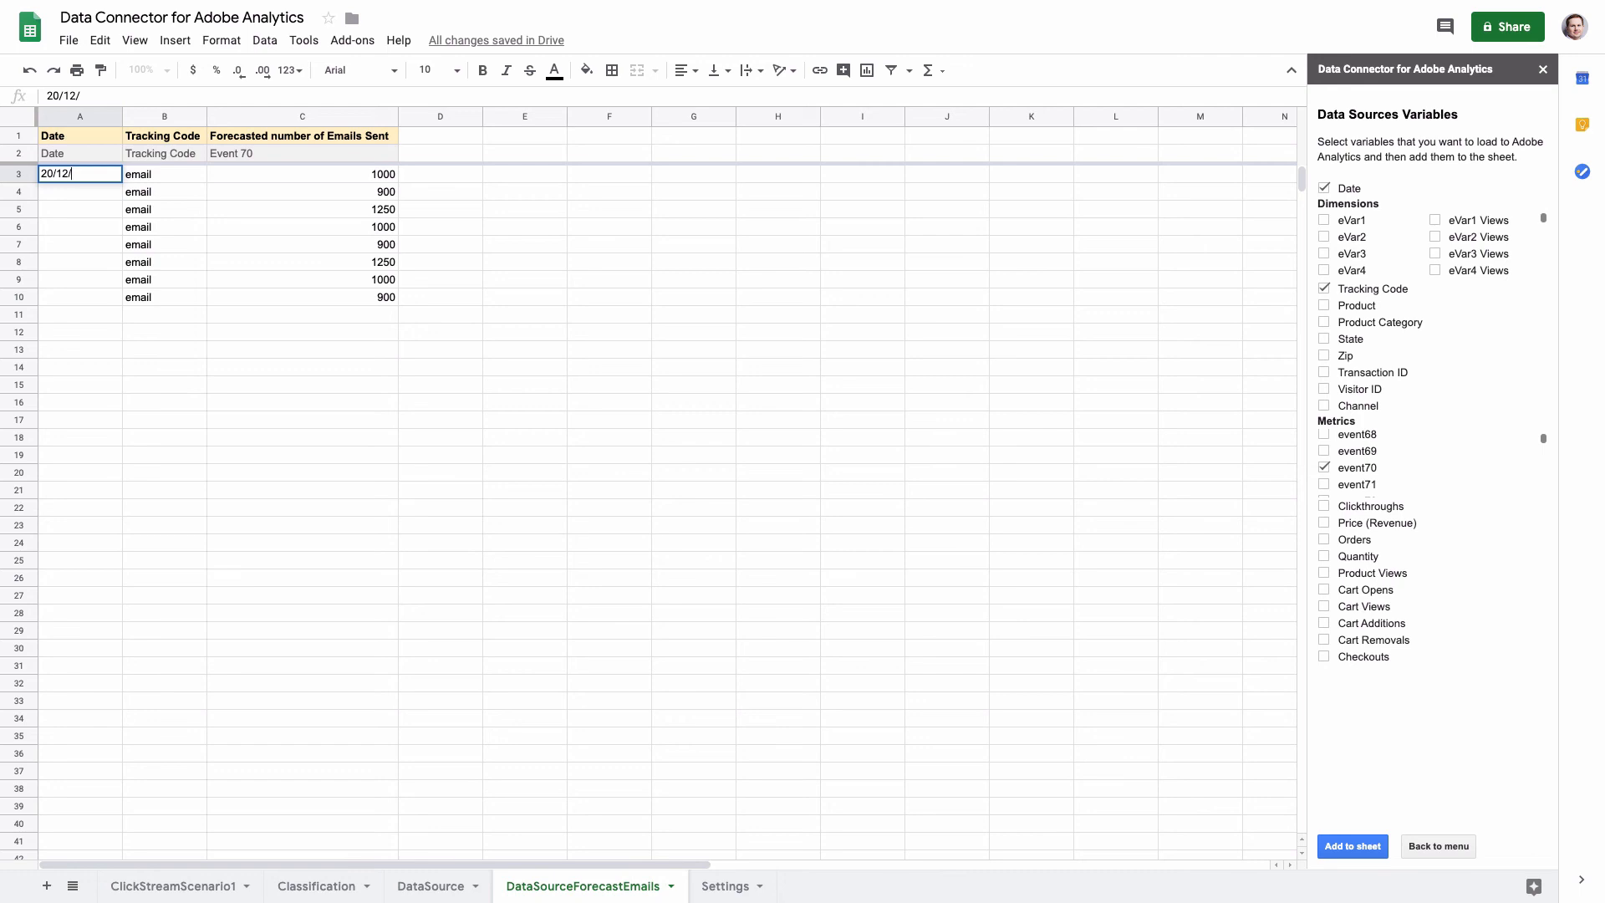
pyautogui.write('2019')
pyautogui.press('Return')
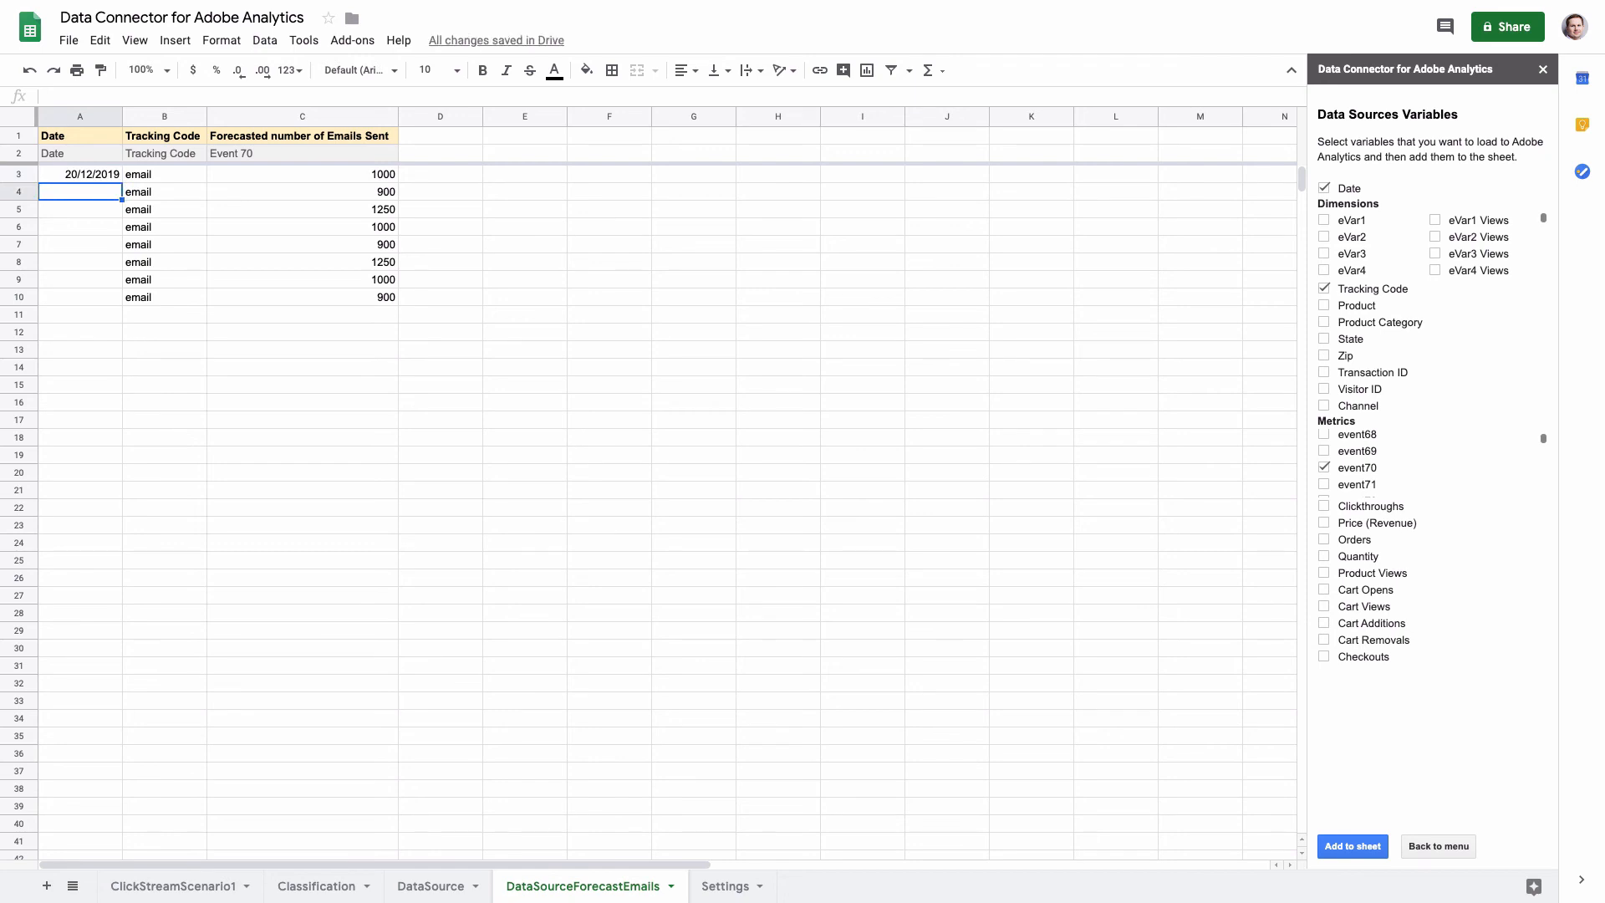
pyautogui.write('1/1/2020')
pyautogui.press('Return')
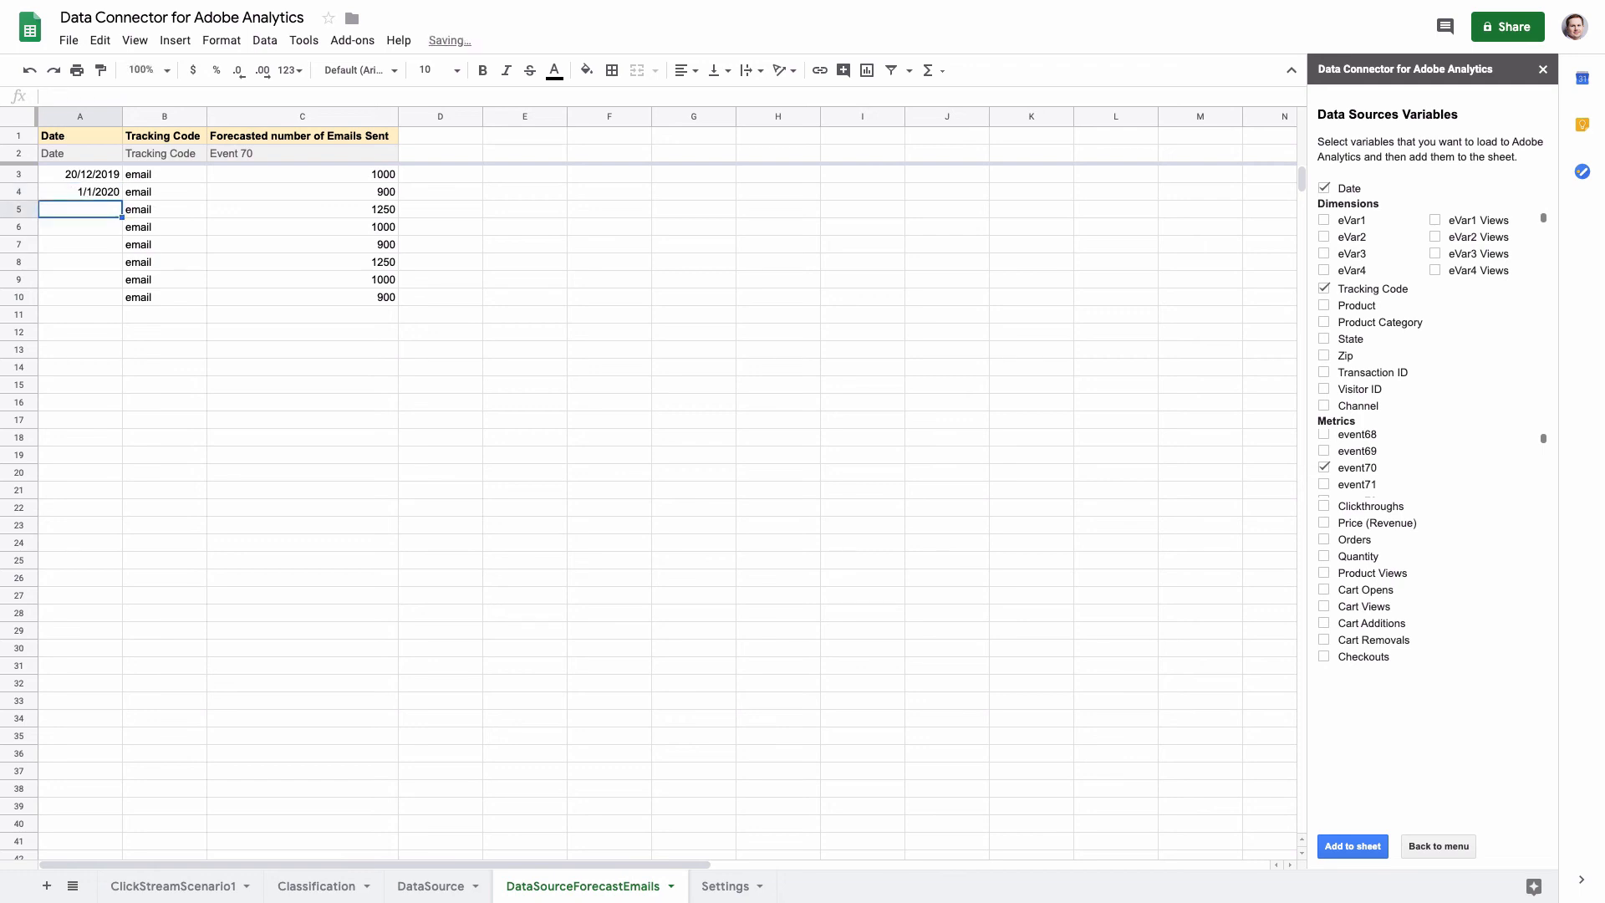
# - Fill the date in A4 down through A10 as consecutive days
pyautogui.click(104, 197)
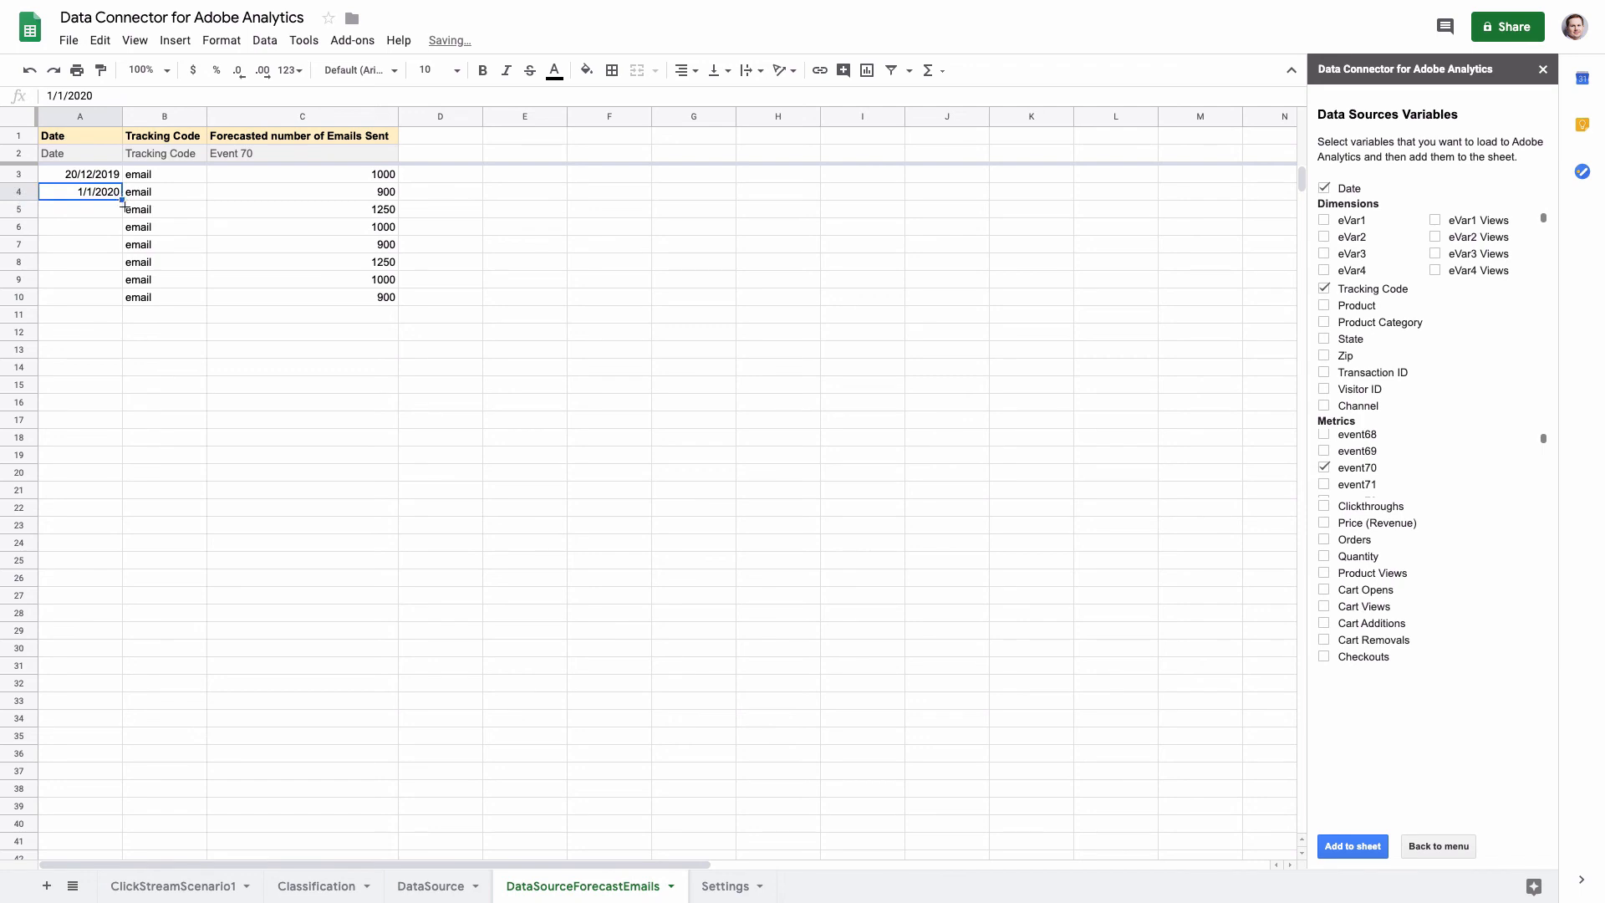
pyautogui.moveTo(122, 201); pyautogui.dragTo(118, 300)
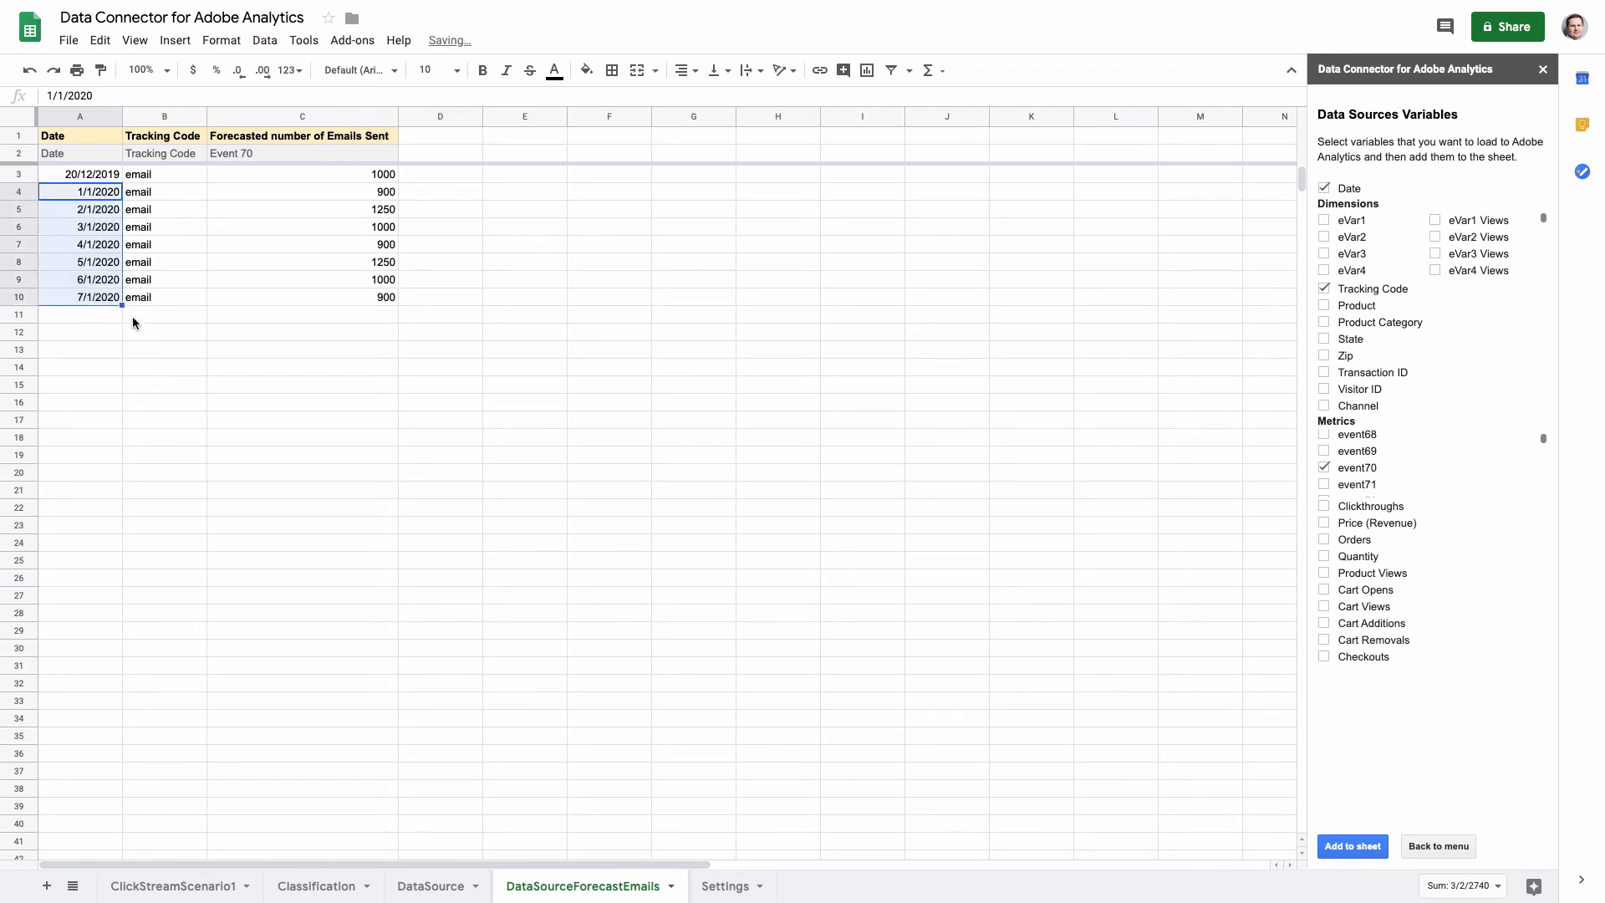
pyautogui.click(276, 297)
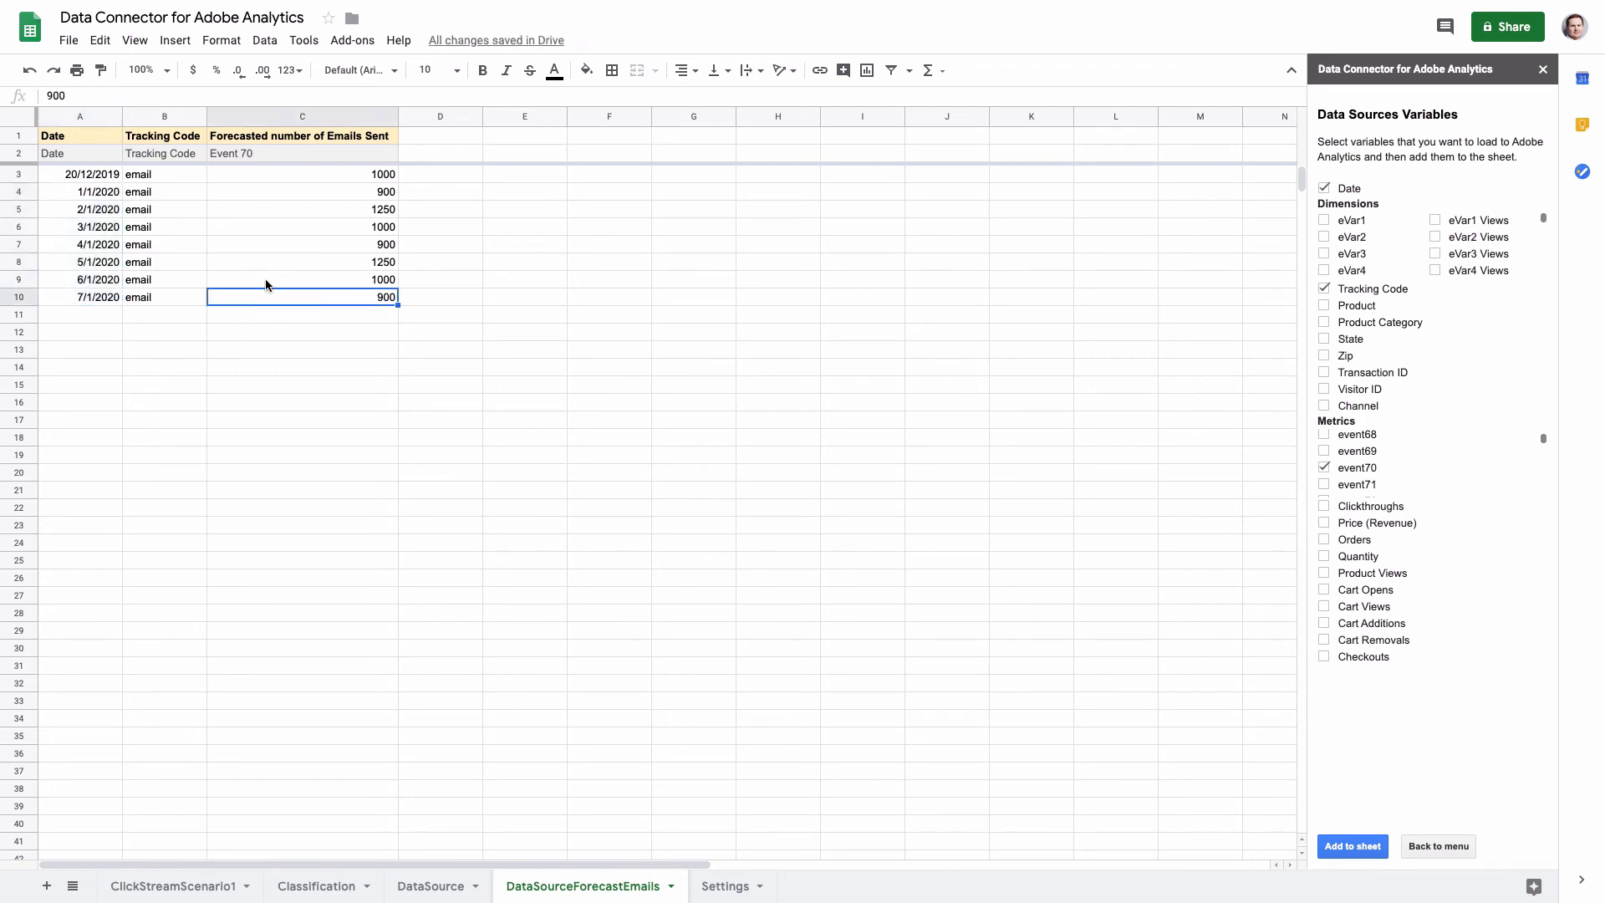
# - Load only the unloaded rows of DataSourceForecastEmails immediately to the Data Source: Tracking Code FTP
pyautogui.click(1437, 846)
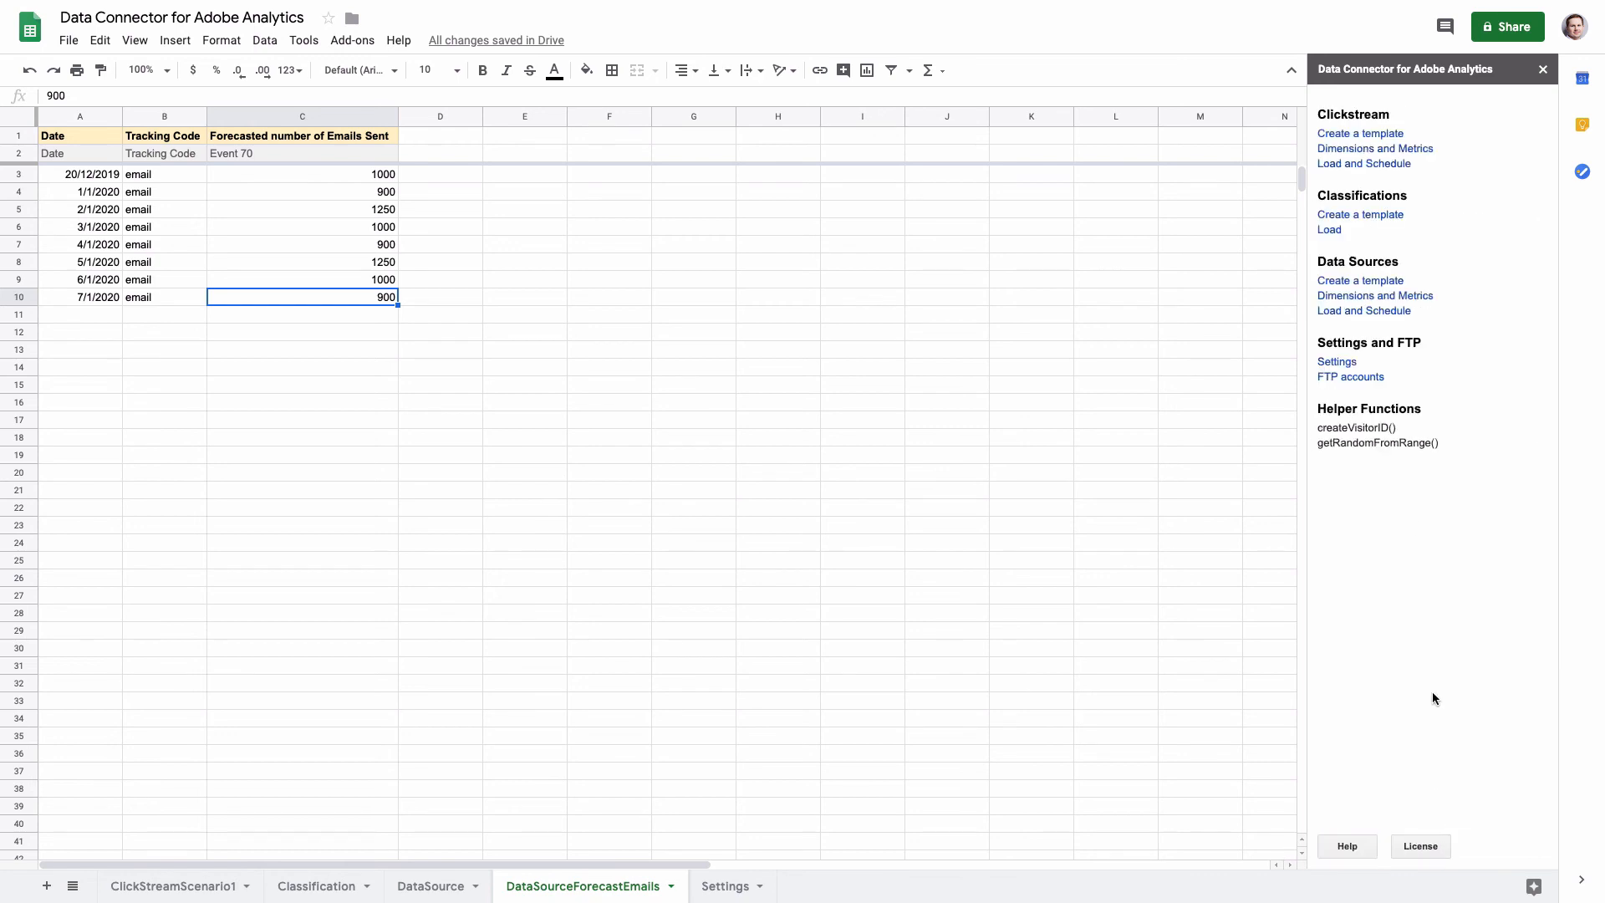
pyautogui.click(1369, 311)
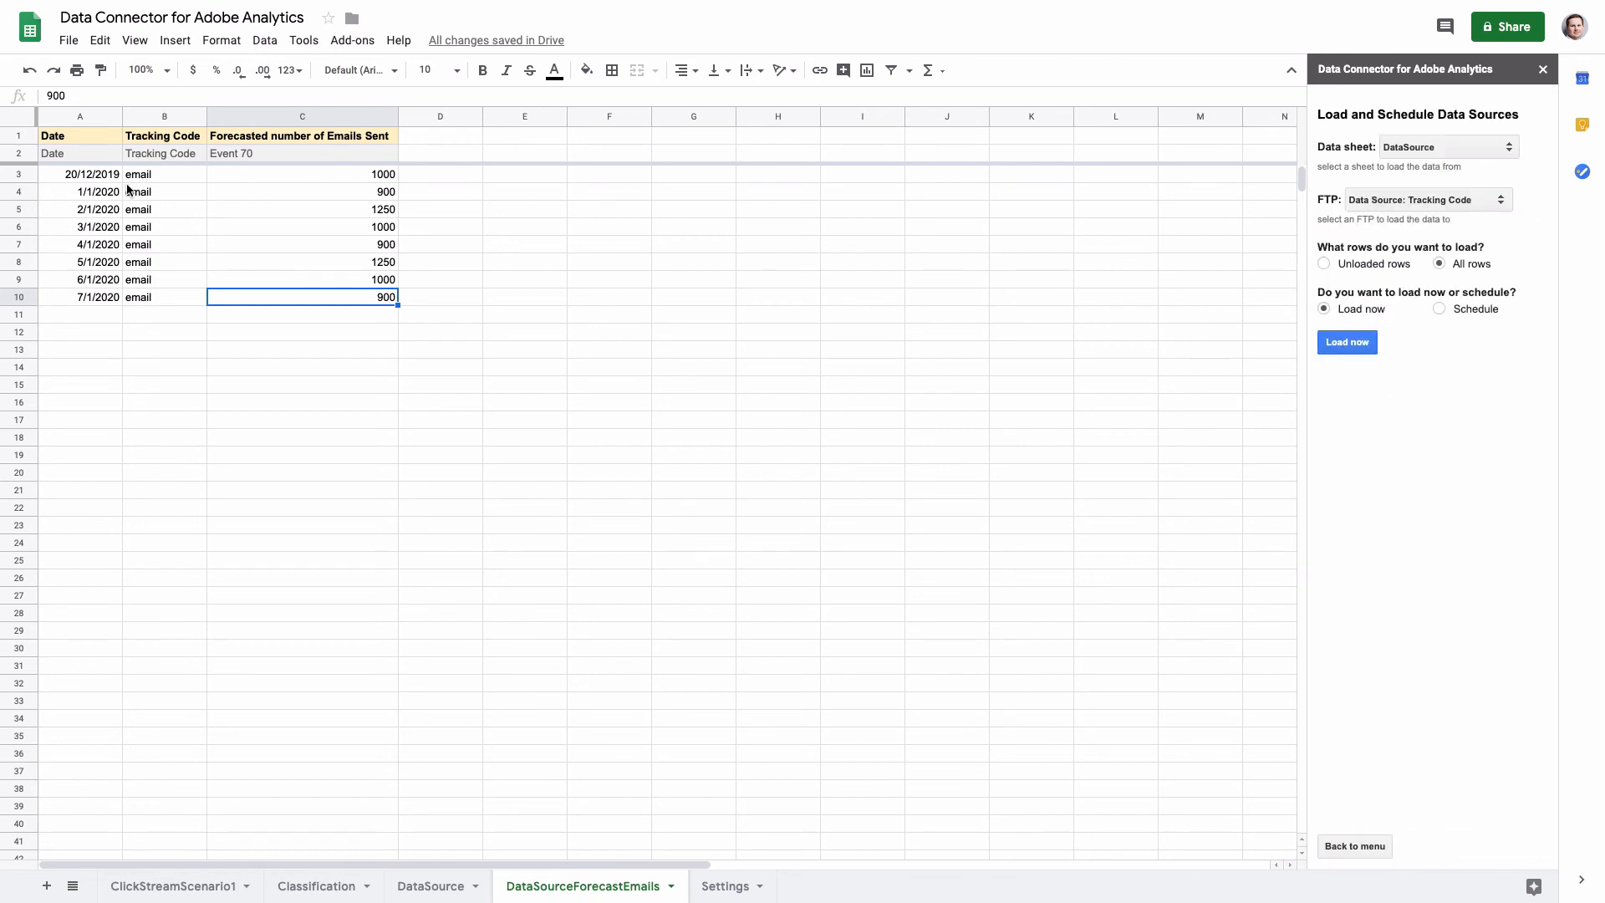
pyautogui.moveTo(88, 178); pyautogui.dragTo(364, 174)
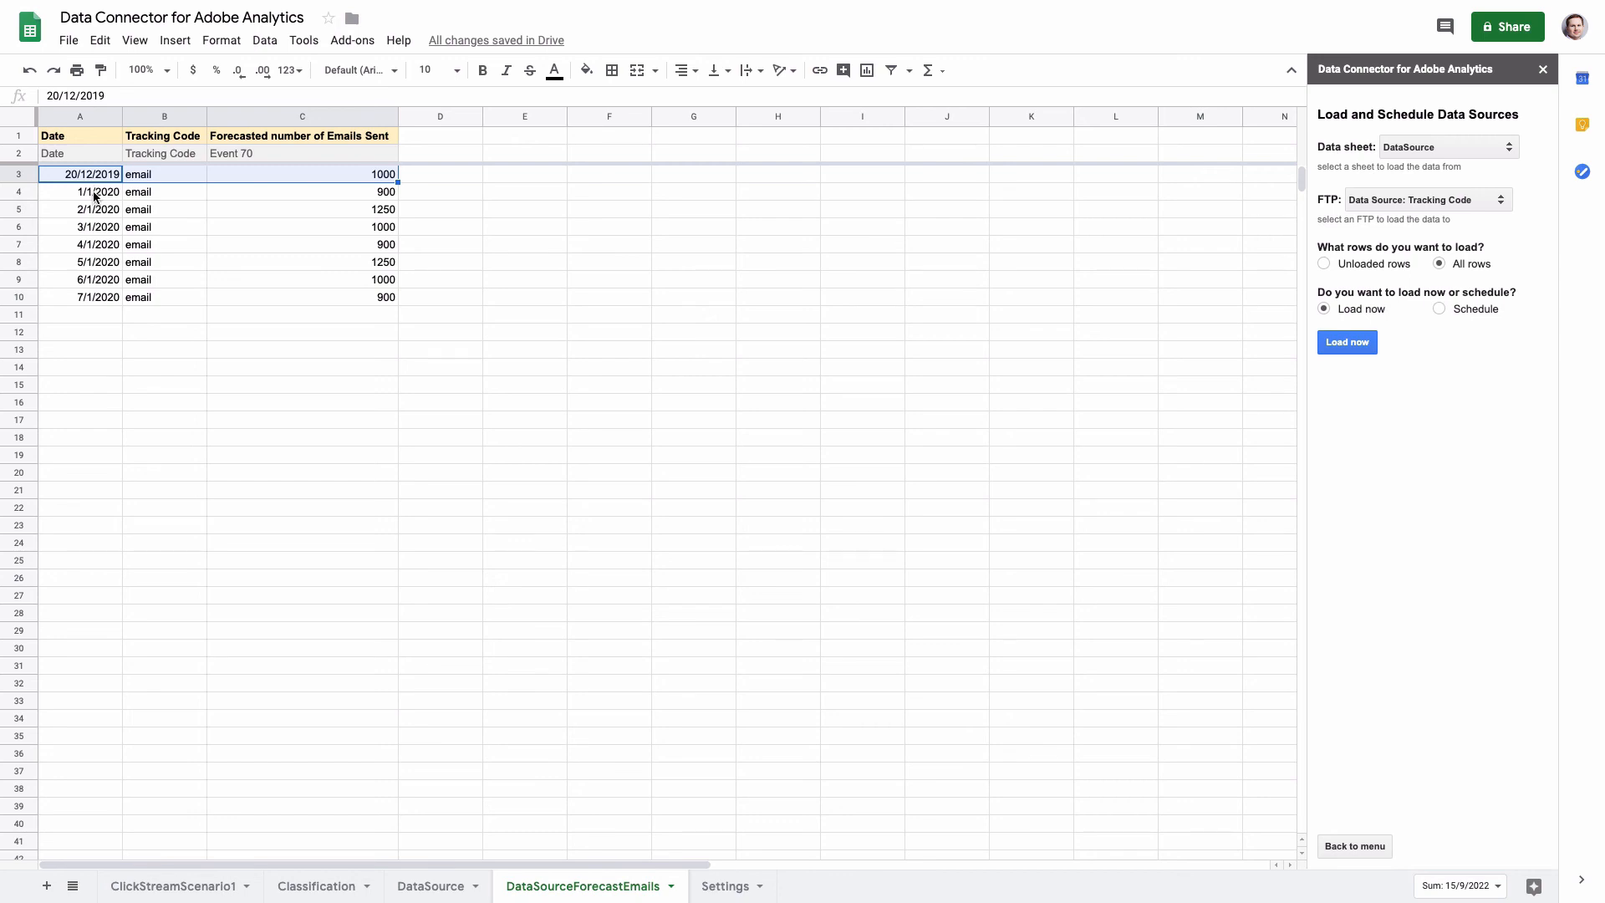
pyautogui.moveTo(95, 197); pyautogui.dragTo(97, 297)
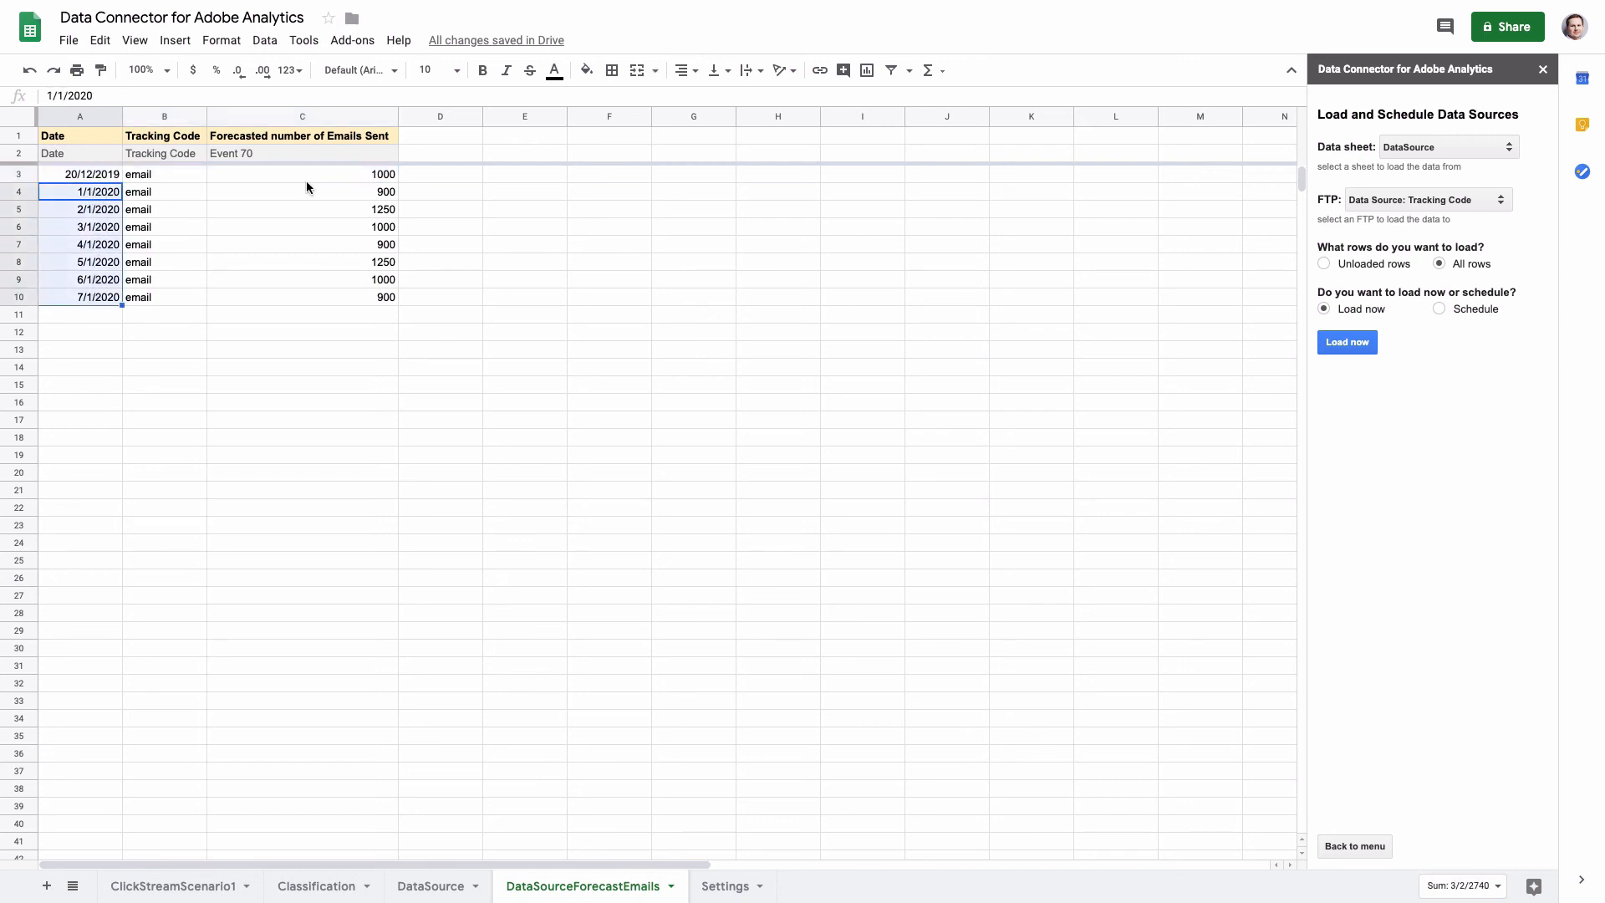
pyautogui.click(1384, 266)
pyautogui.click(1446, 149)
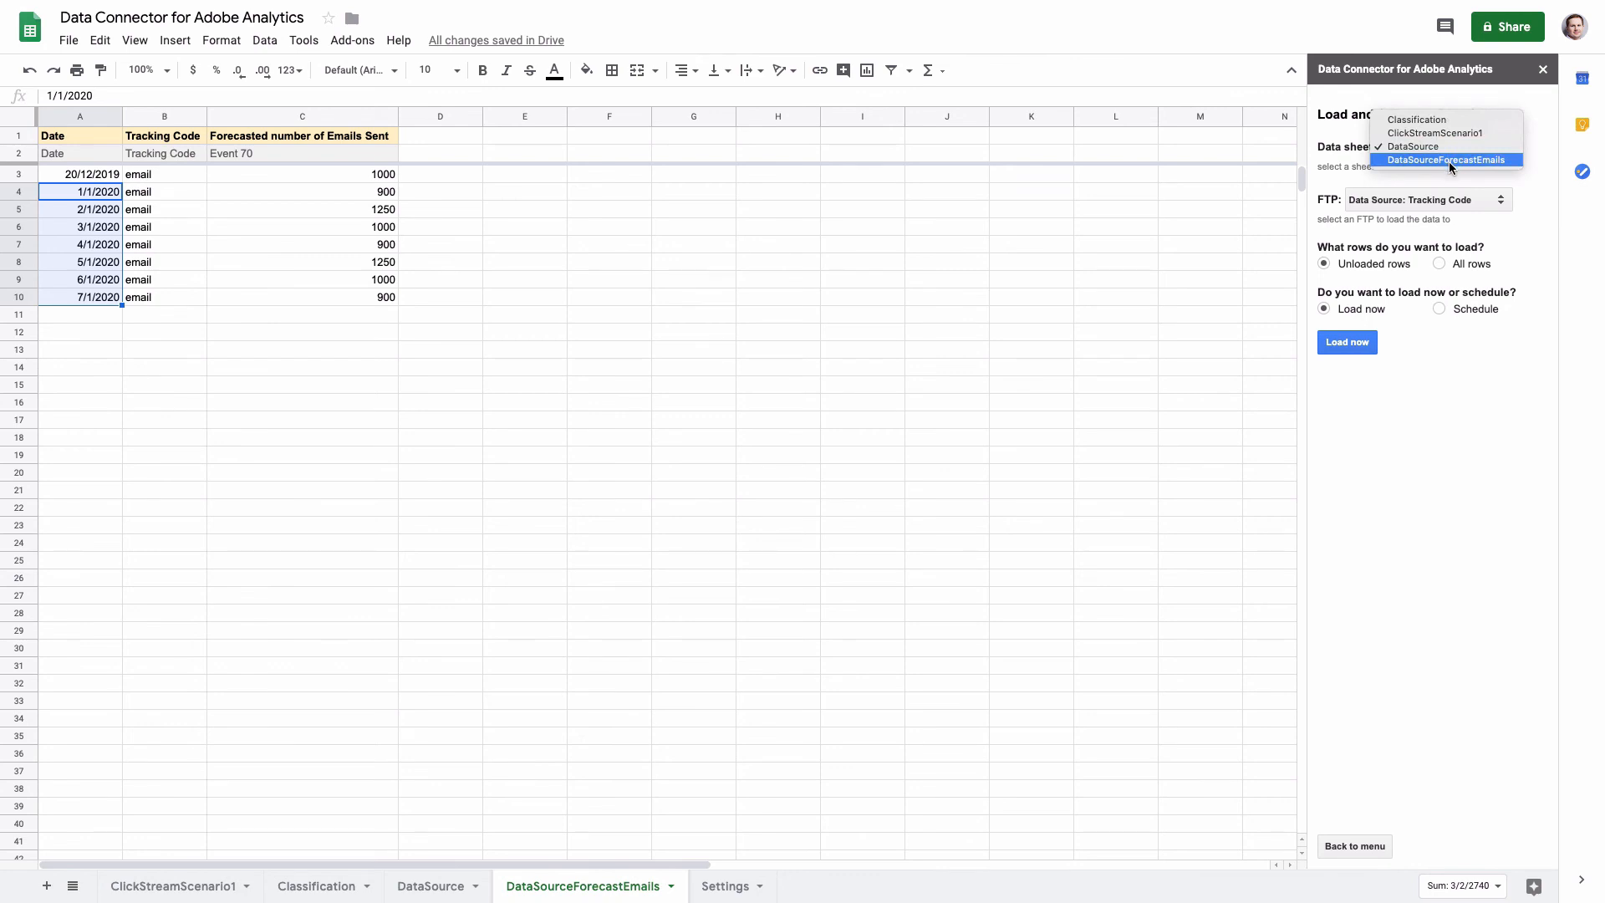
pyautogui.click(1450, 160)
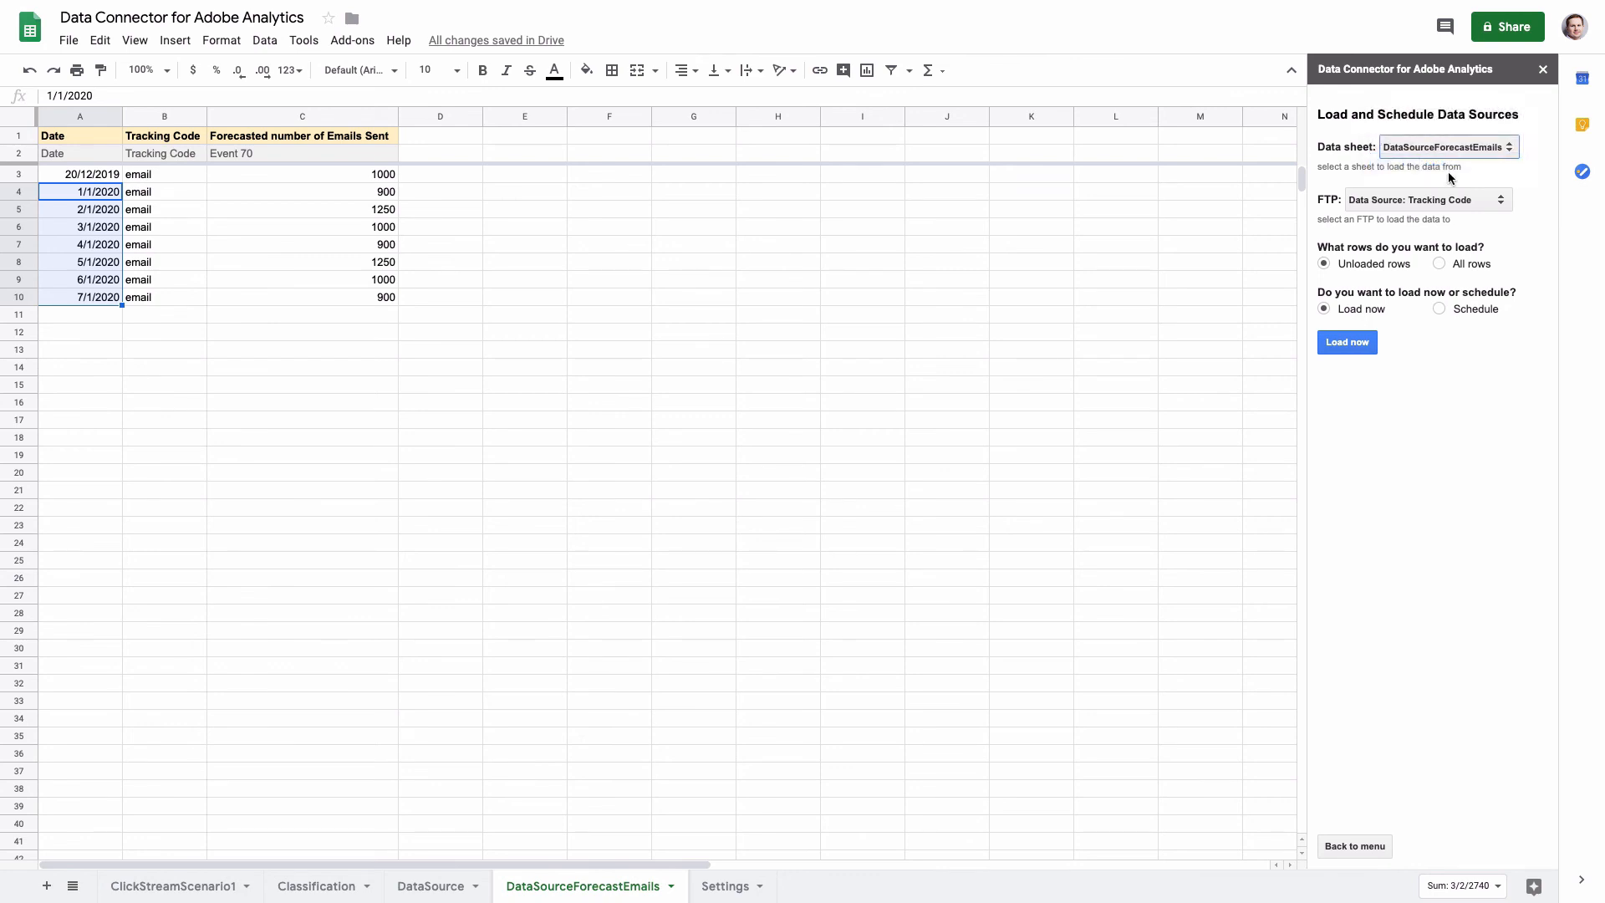
pyautogui.click(1347, 342)
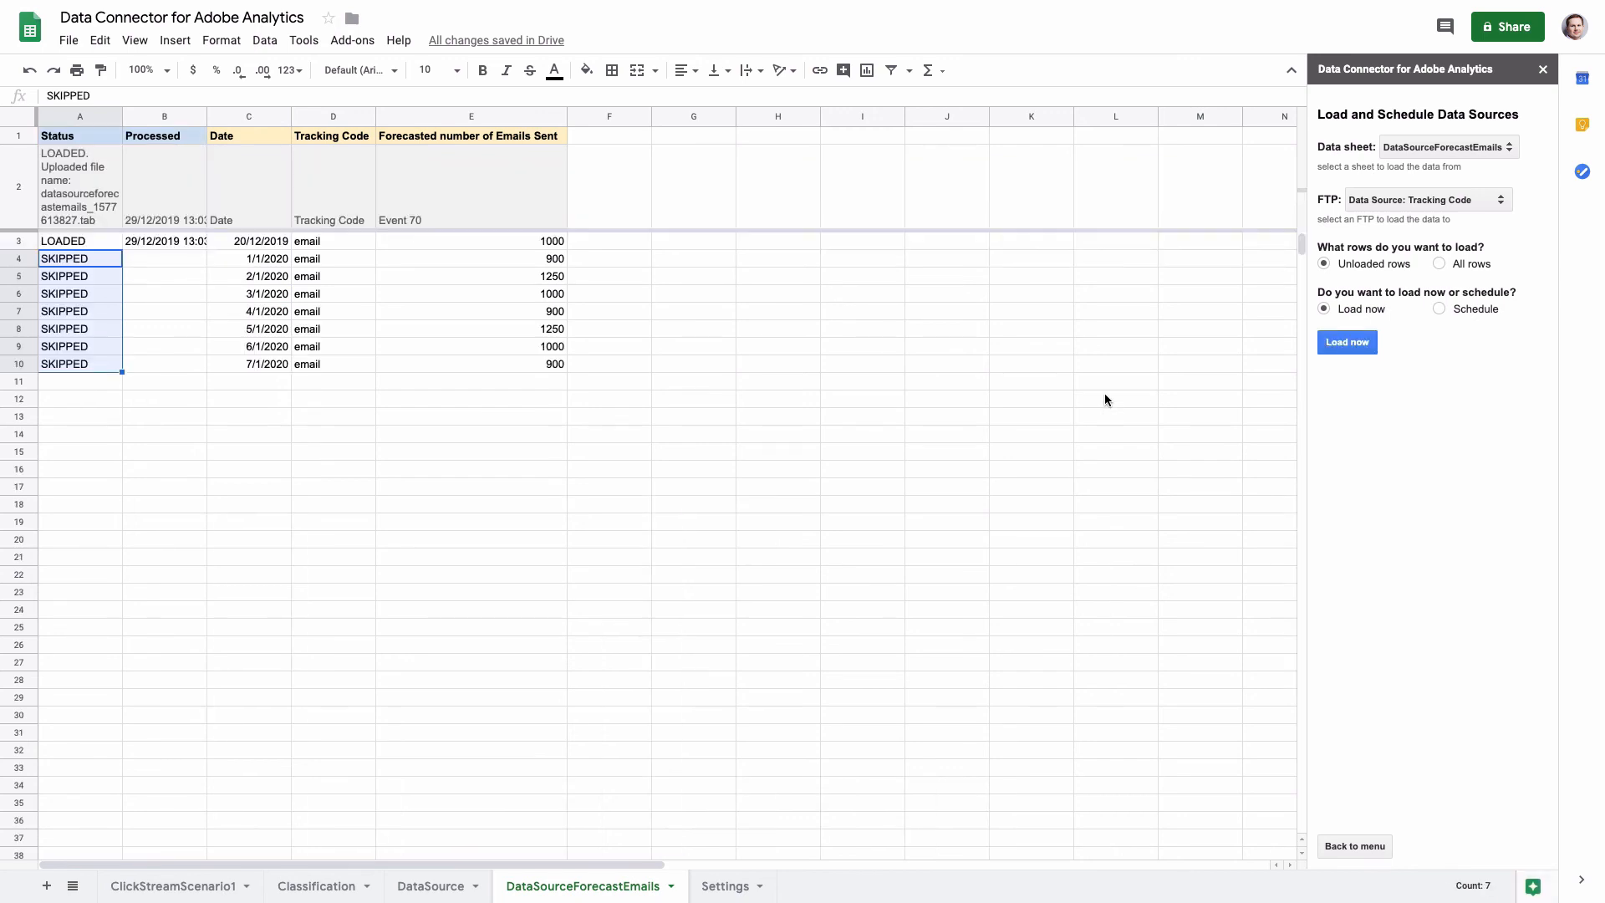
# - Widen the Processed column to fit its timestamps and review the load status and date of each forecast row
pyautogui.doubleClick(207, 117)
pyautogui.click(99, 159)
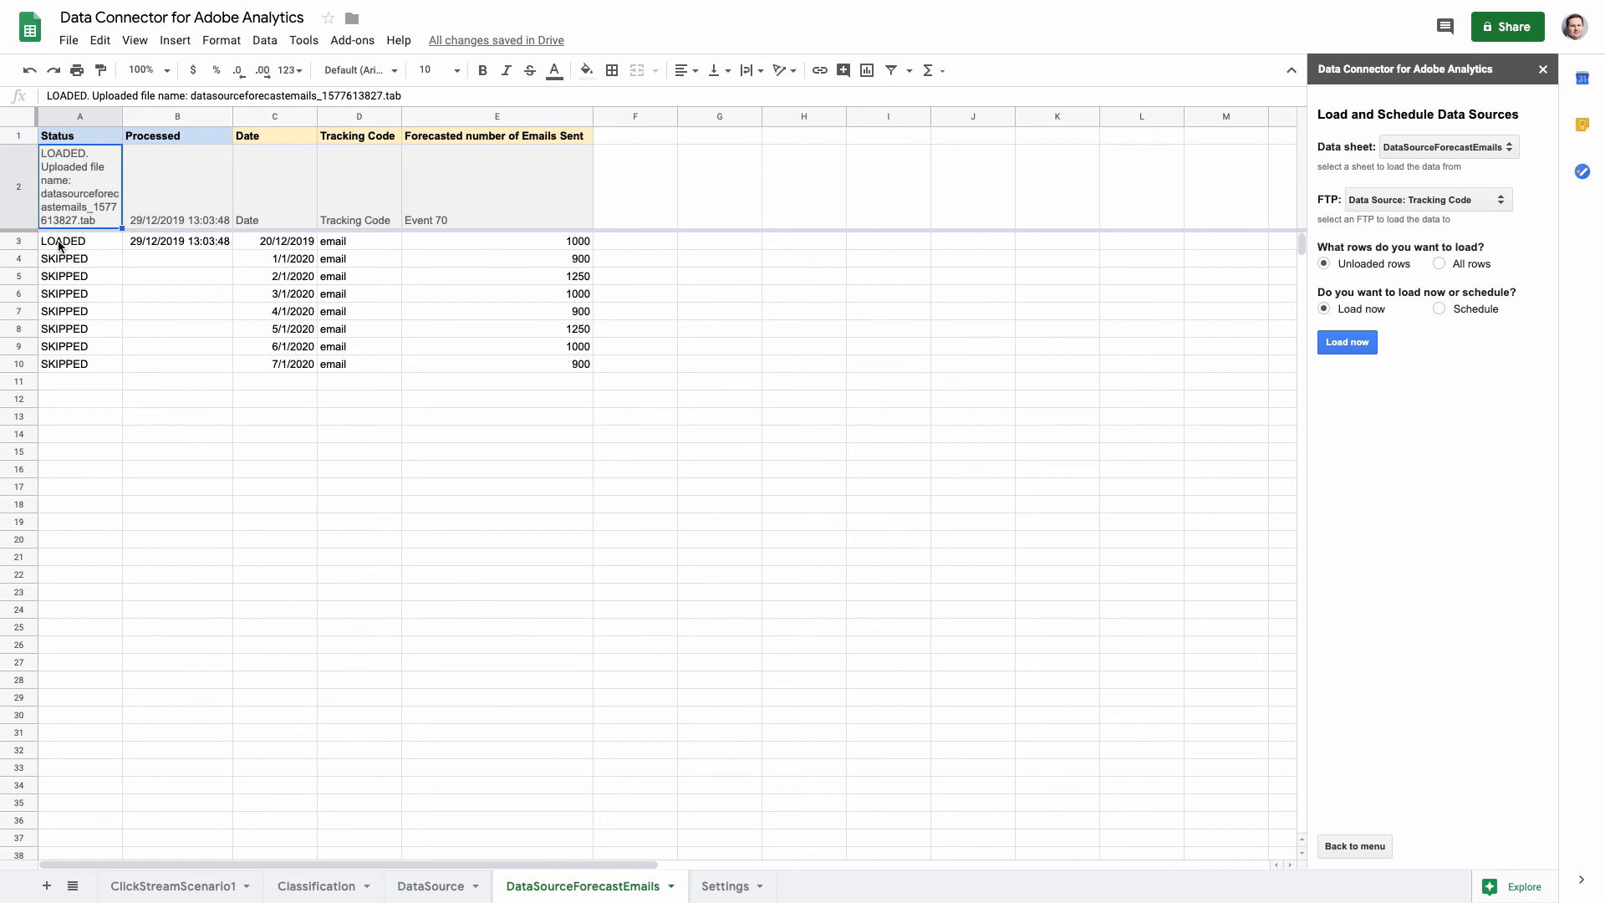
pyautogui.moveTo(58, 242); pyautogui.dragTo(501, 245)
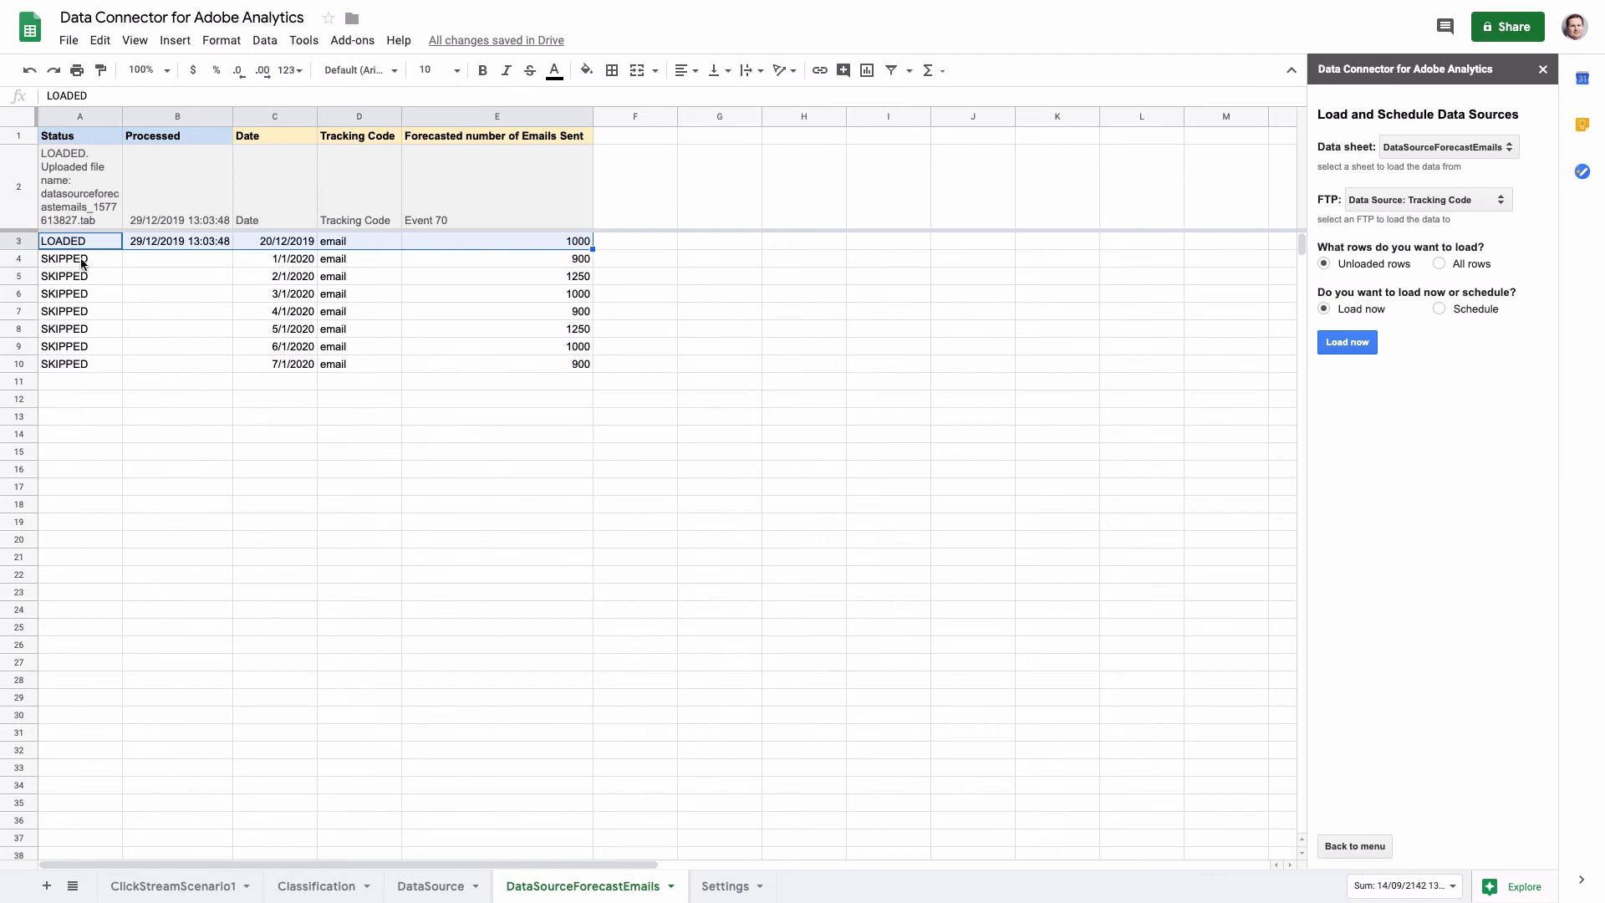
pyautogui.moveTo(86, 260); pyautogui.dragTo(95, 368)
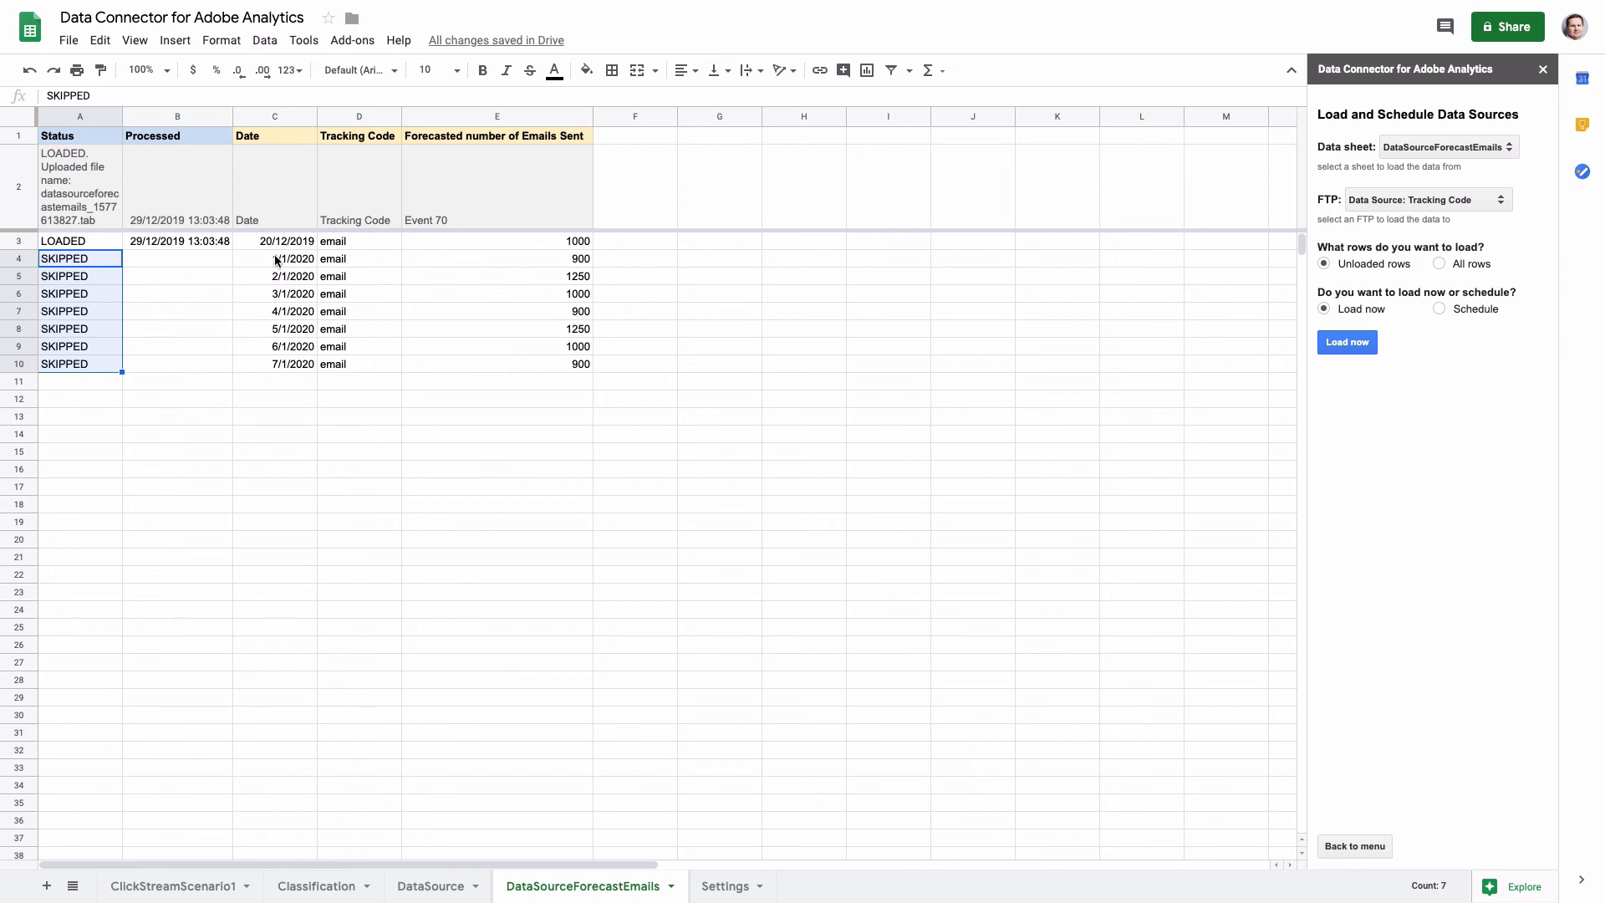
pyautogui.moveTo(276, 258); pyautogui.dragTo(287, 366)
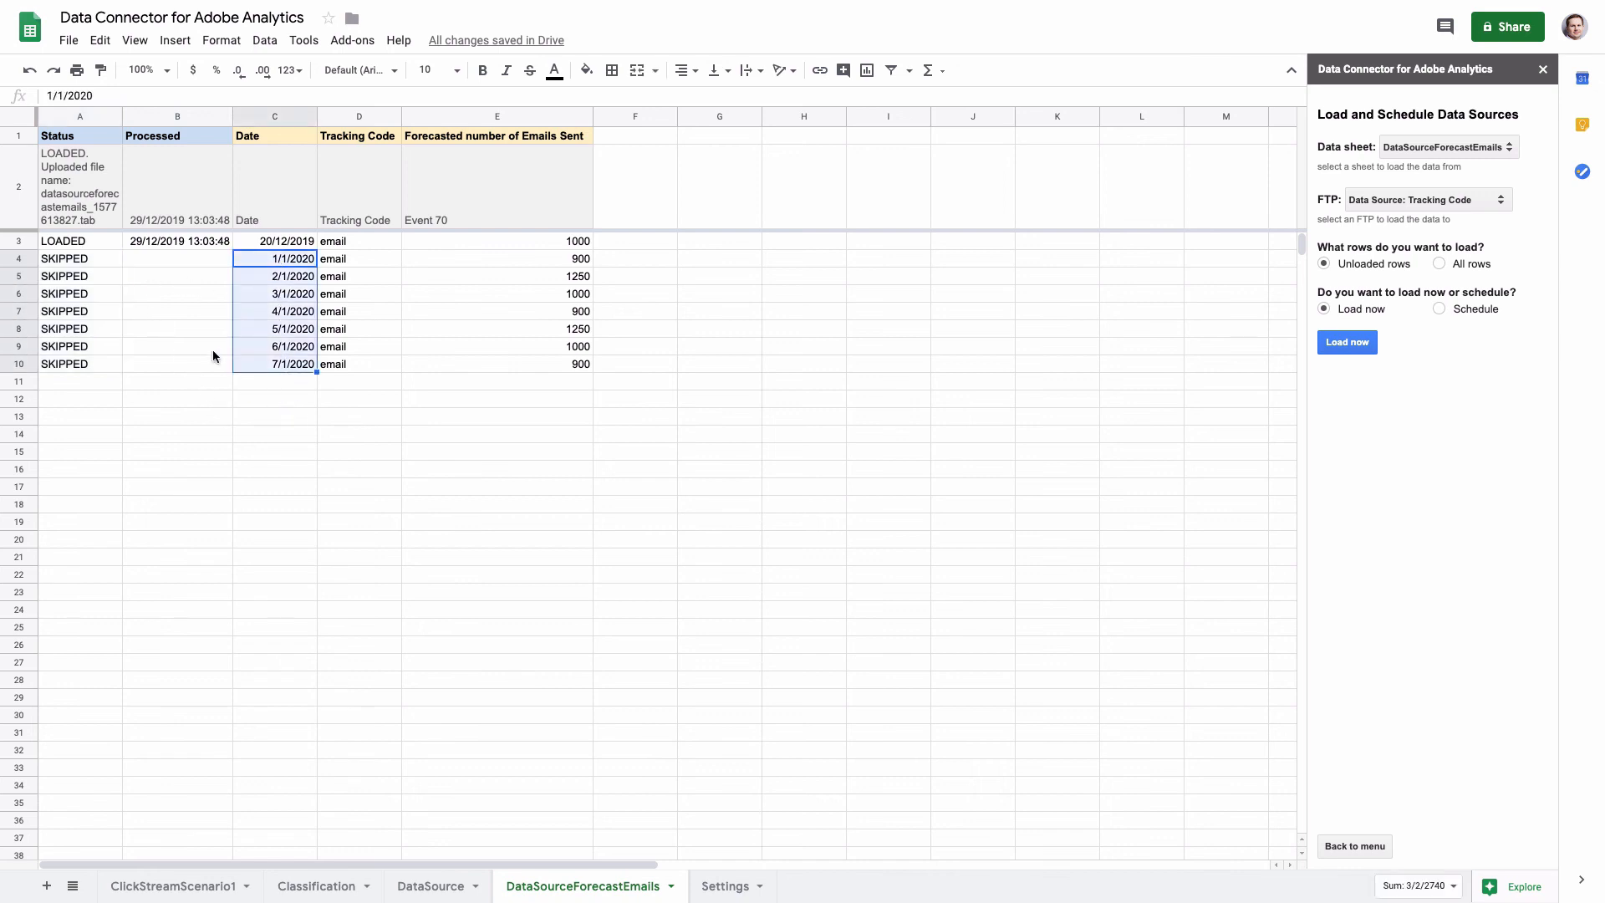
pyautogui.click(199, 293)
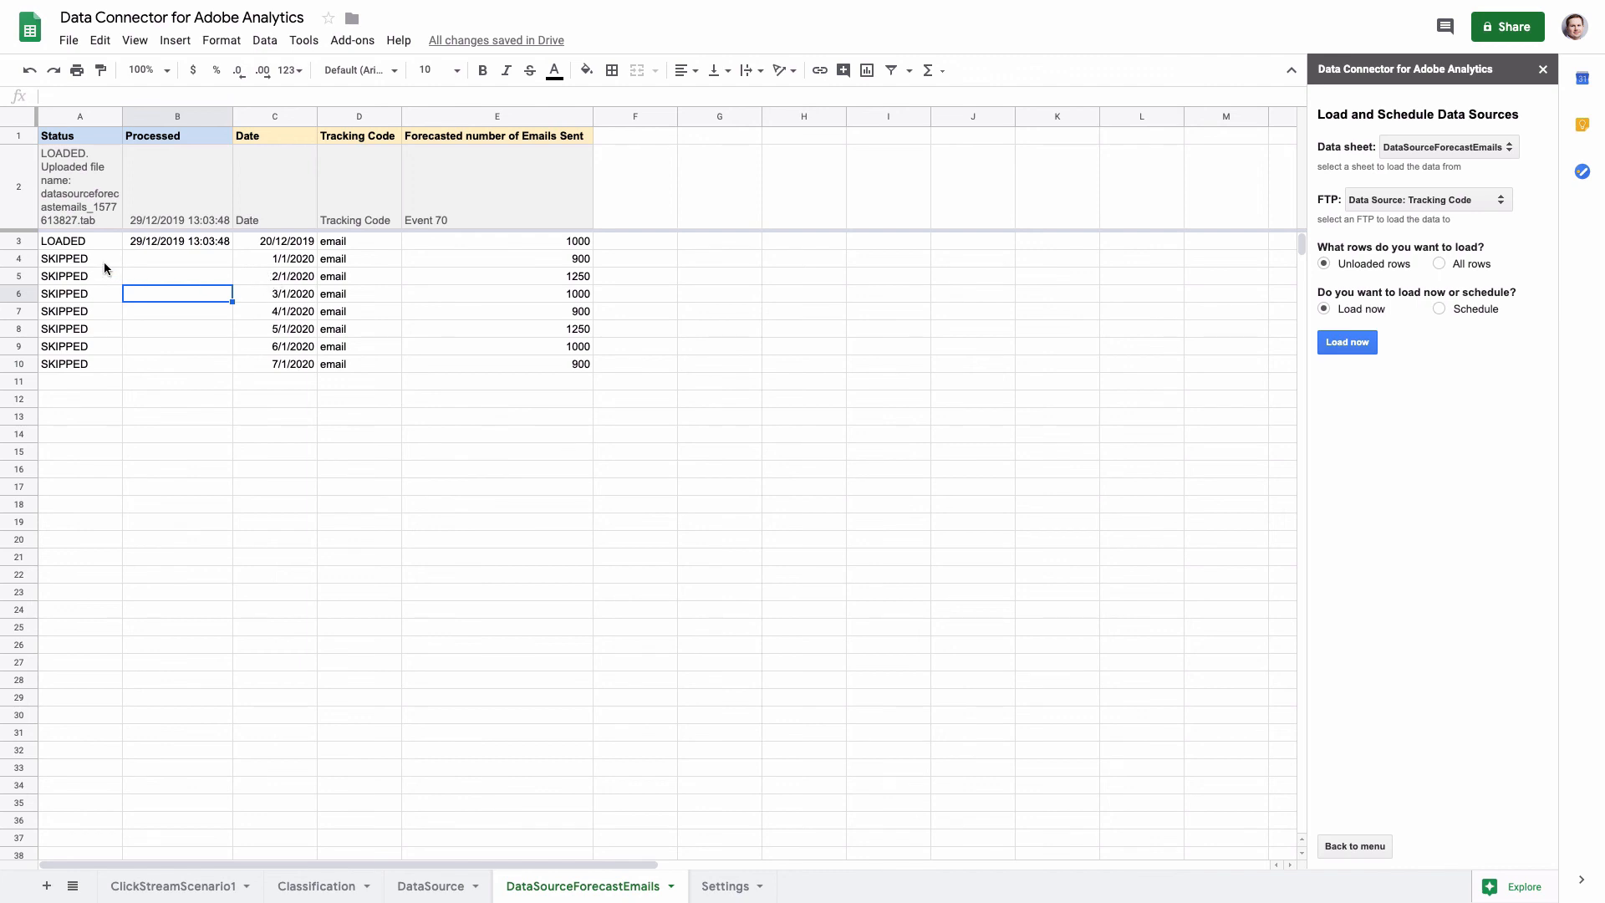
pyautogui.moveTo(104, 265); pyautogui.dragTo(581, 291)
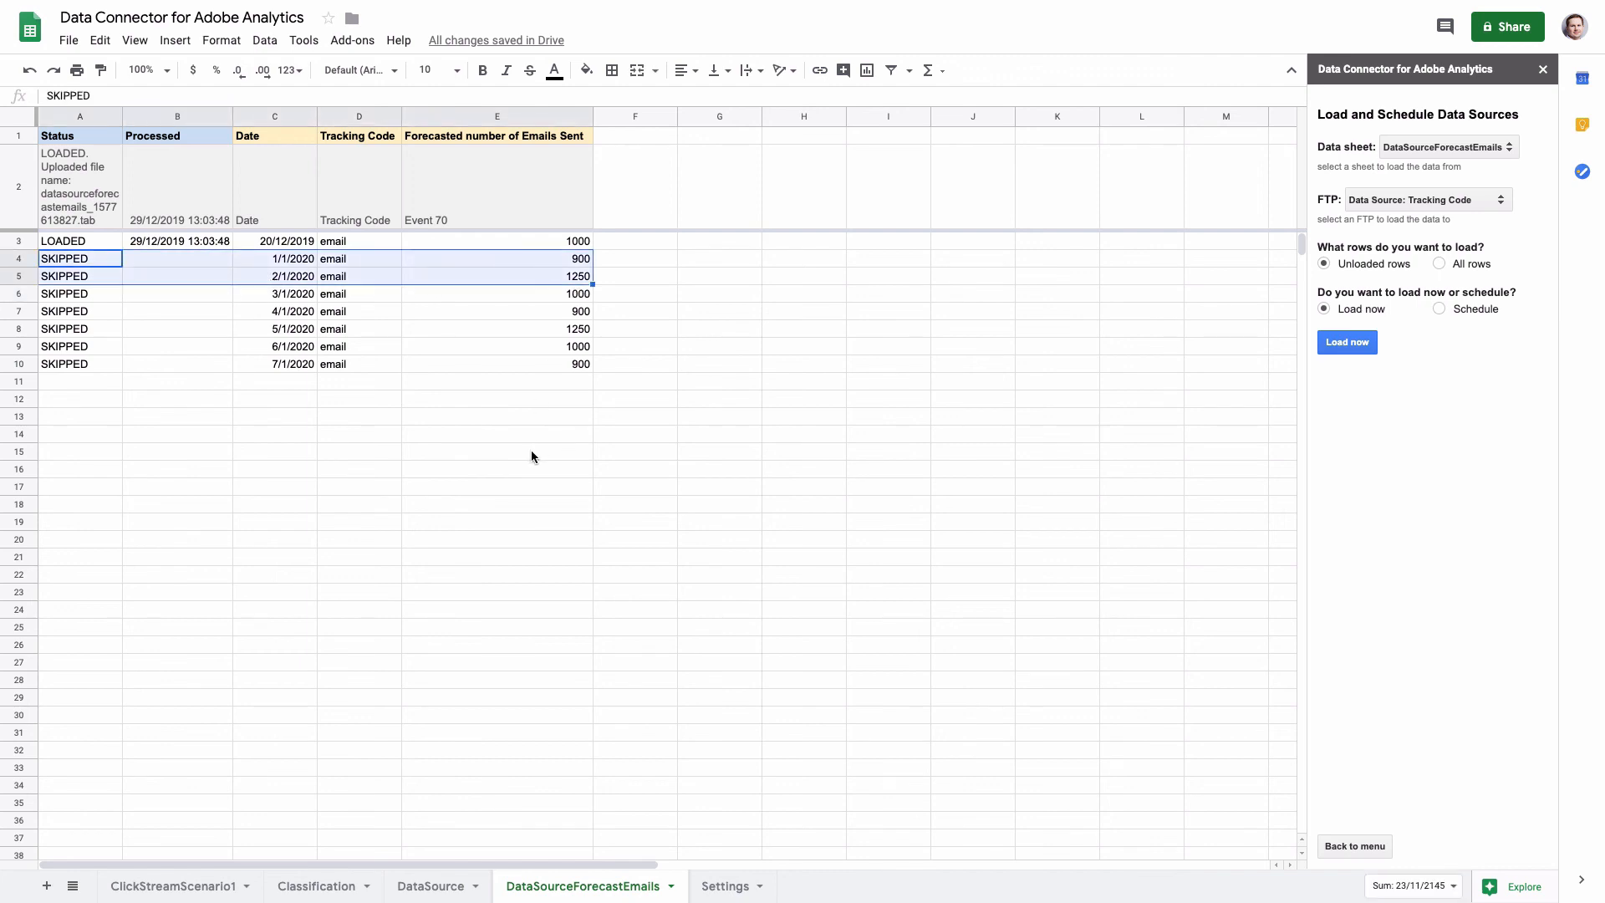
pyautogui.click(276, 281)
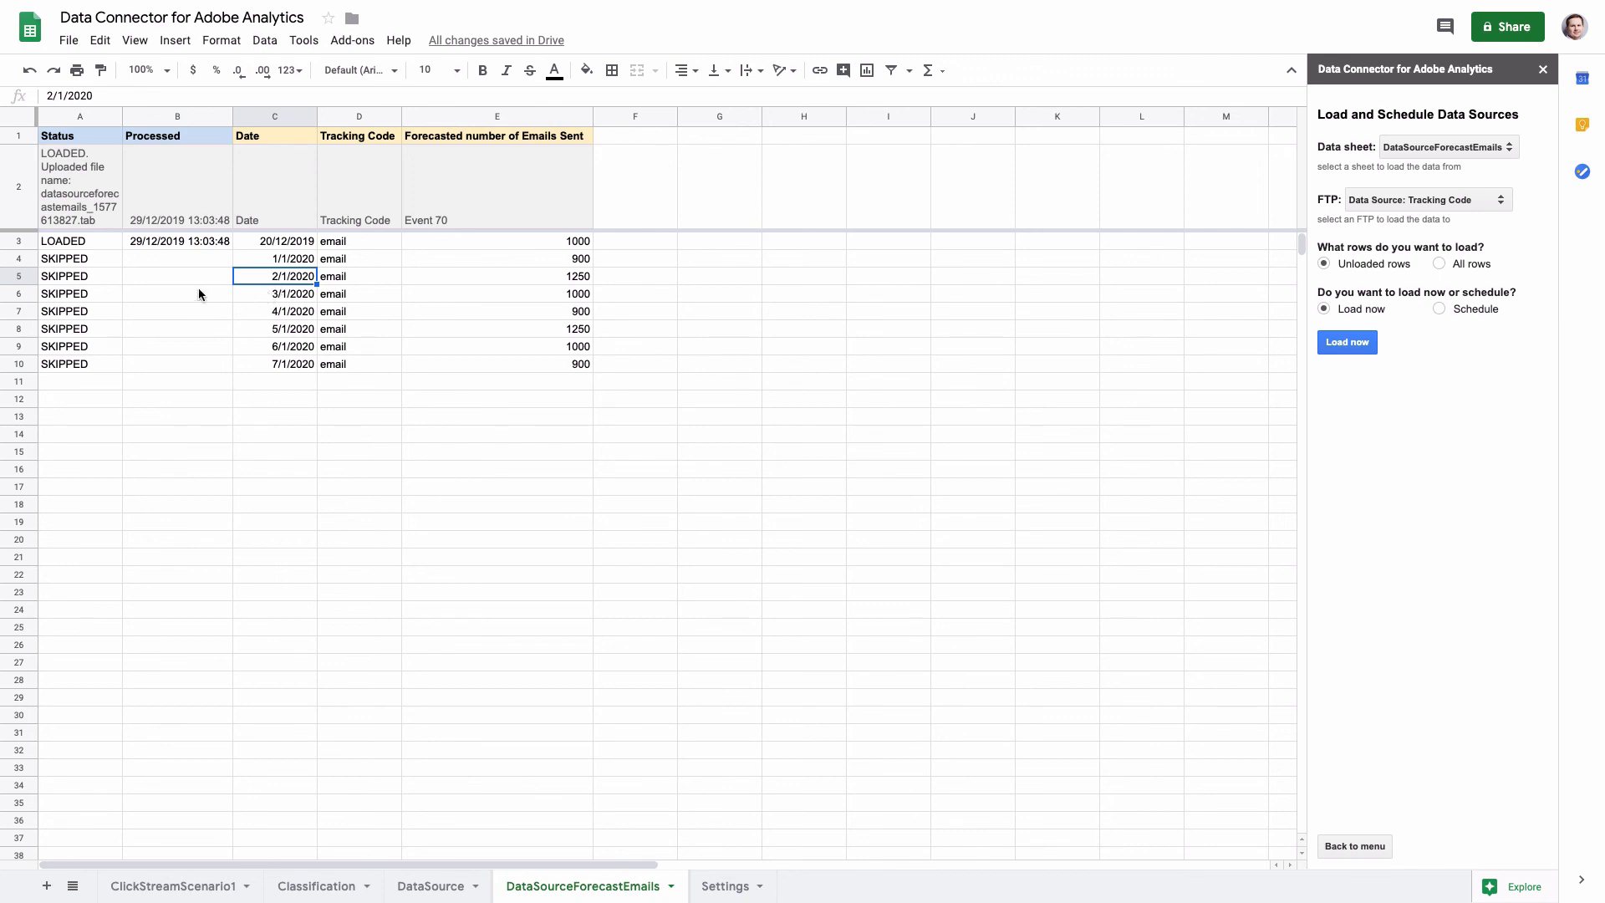
pyautogui.moveTo(90, 293); pyautogui.dragTo(562, 364)
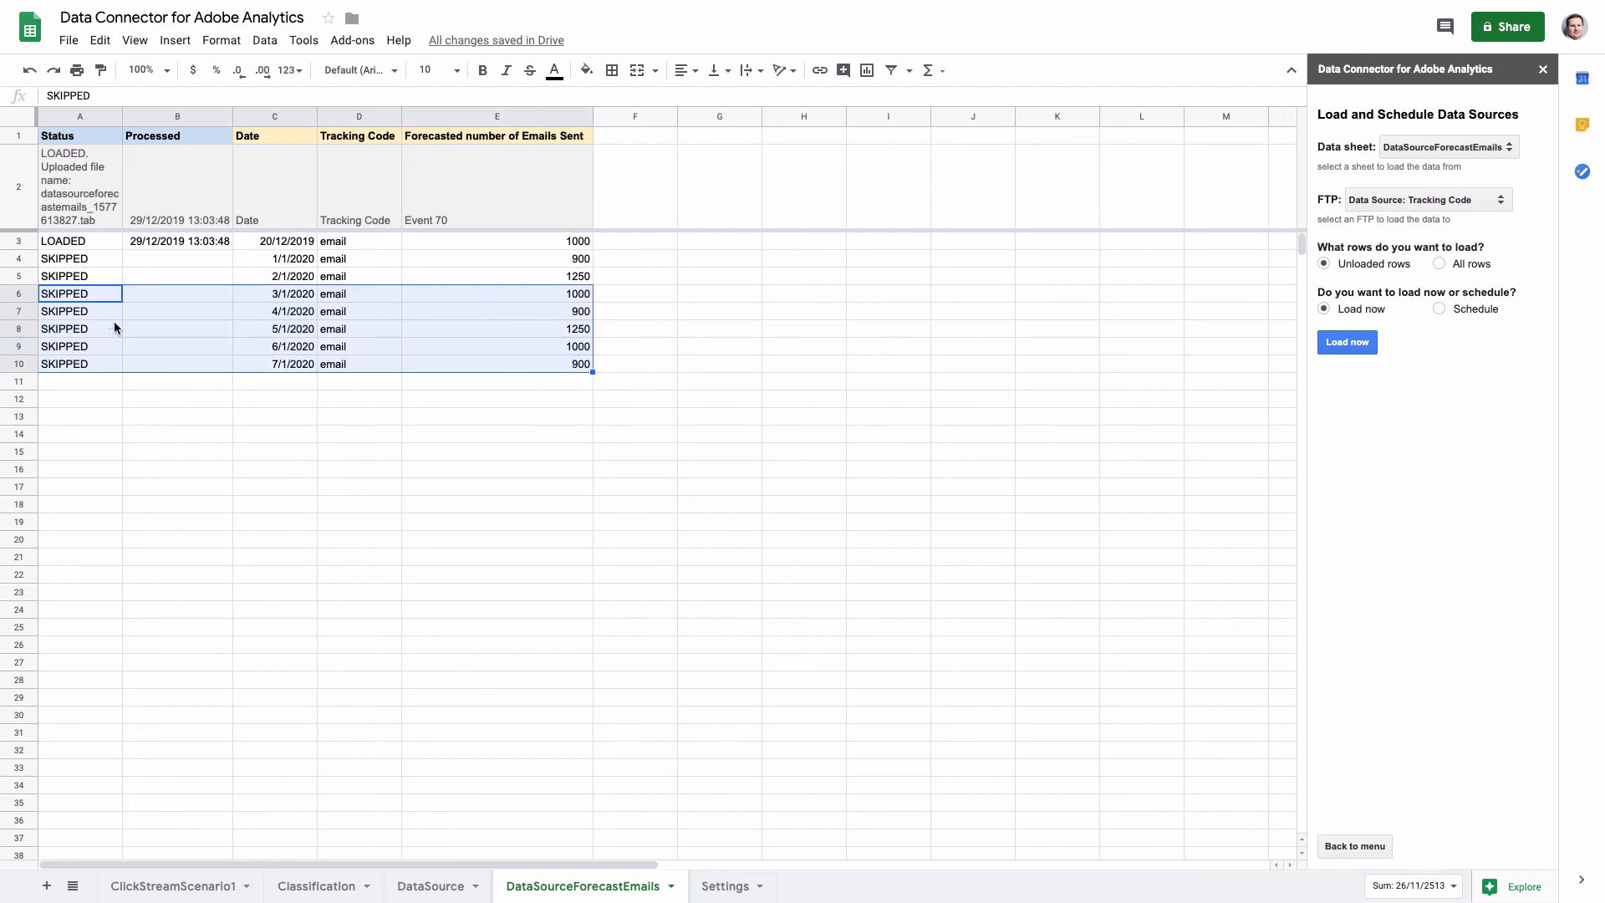
pyautogui.click(167, 326)
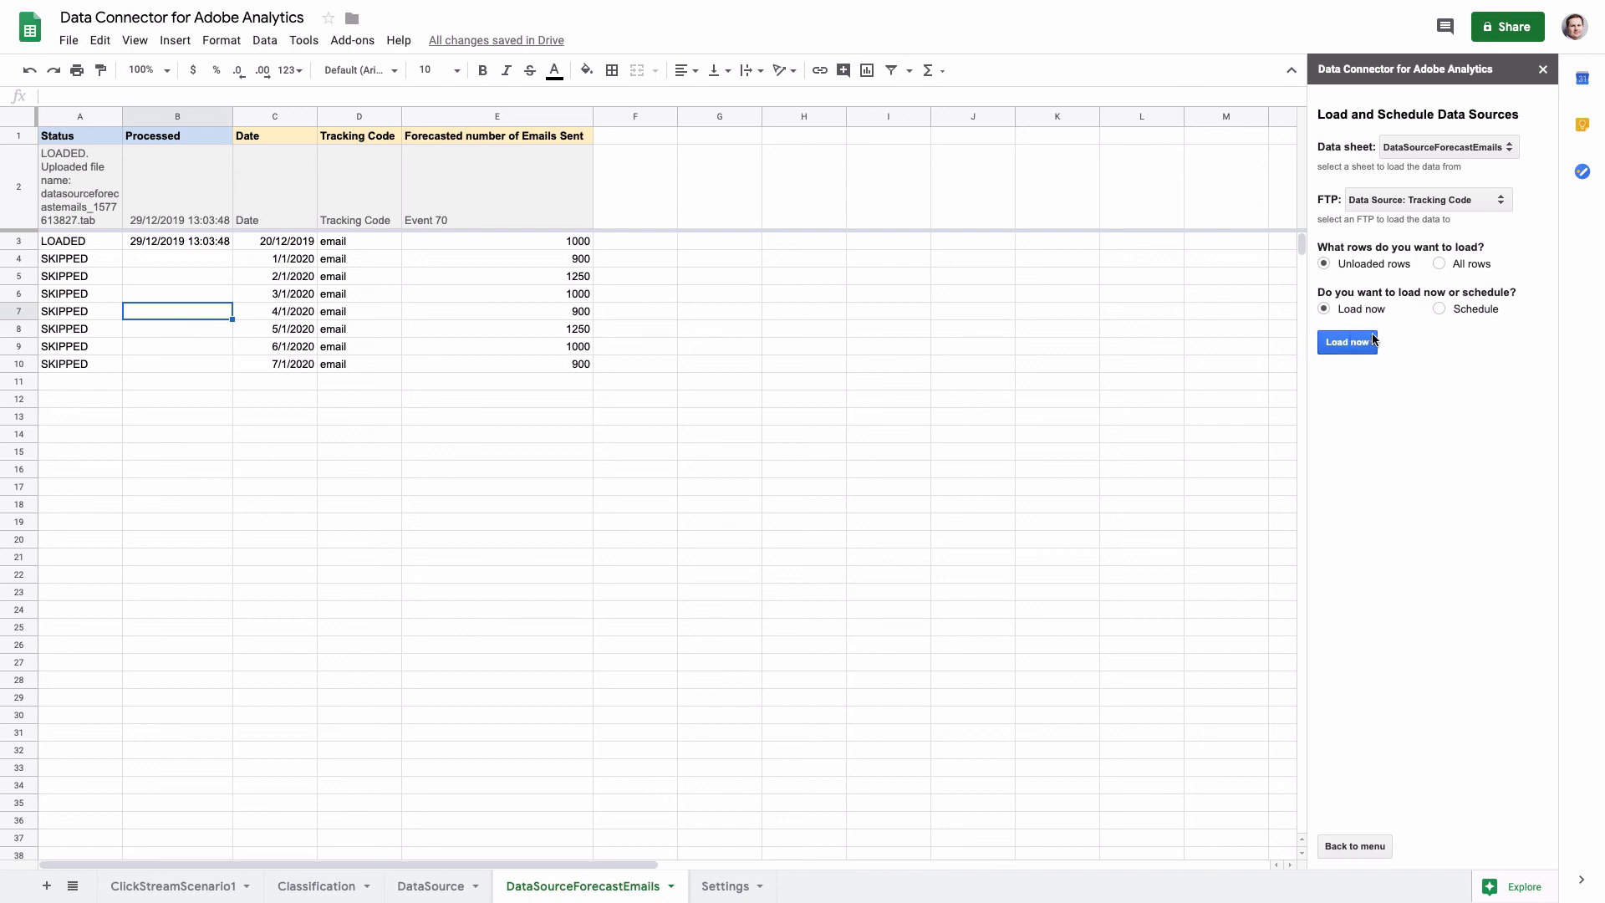
# - Schedule a daily load of the unloaded DataSourceForecastEmails rows to the Data Source: Tracking Code FTP
pyautogui.click(1439, 309)
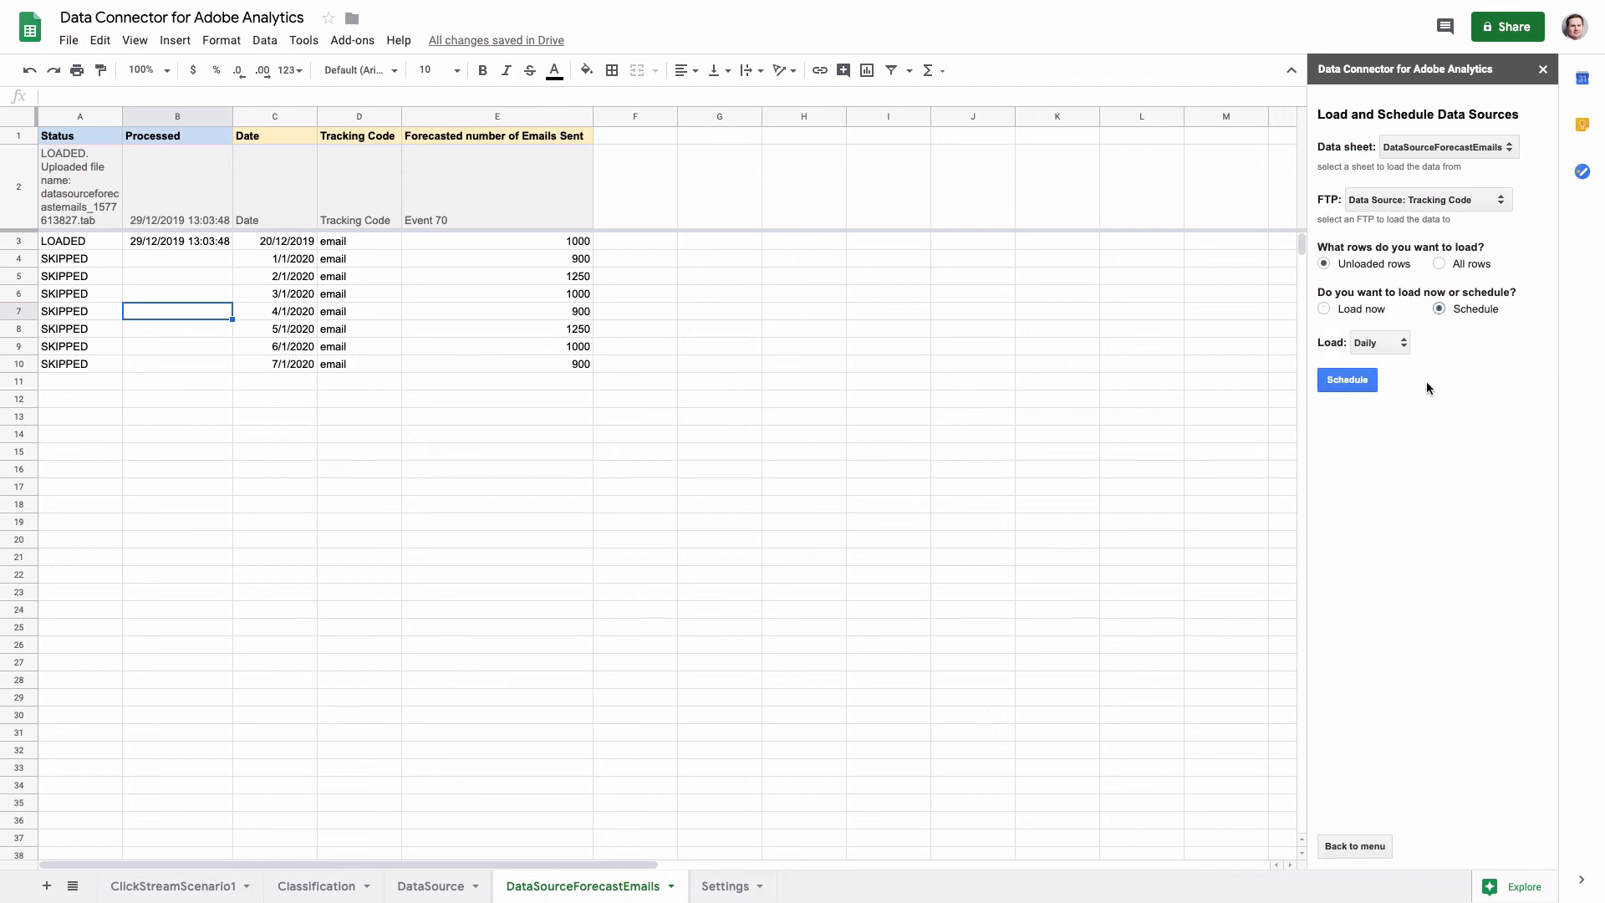
pyautogui.click(1397, 346)
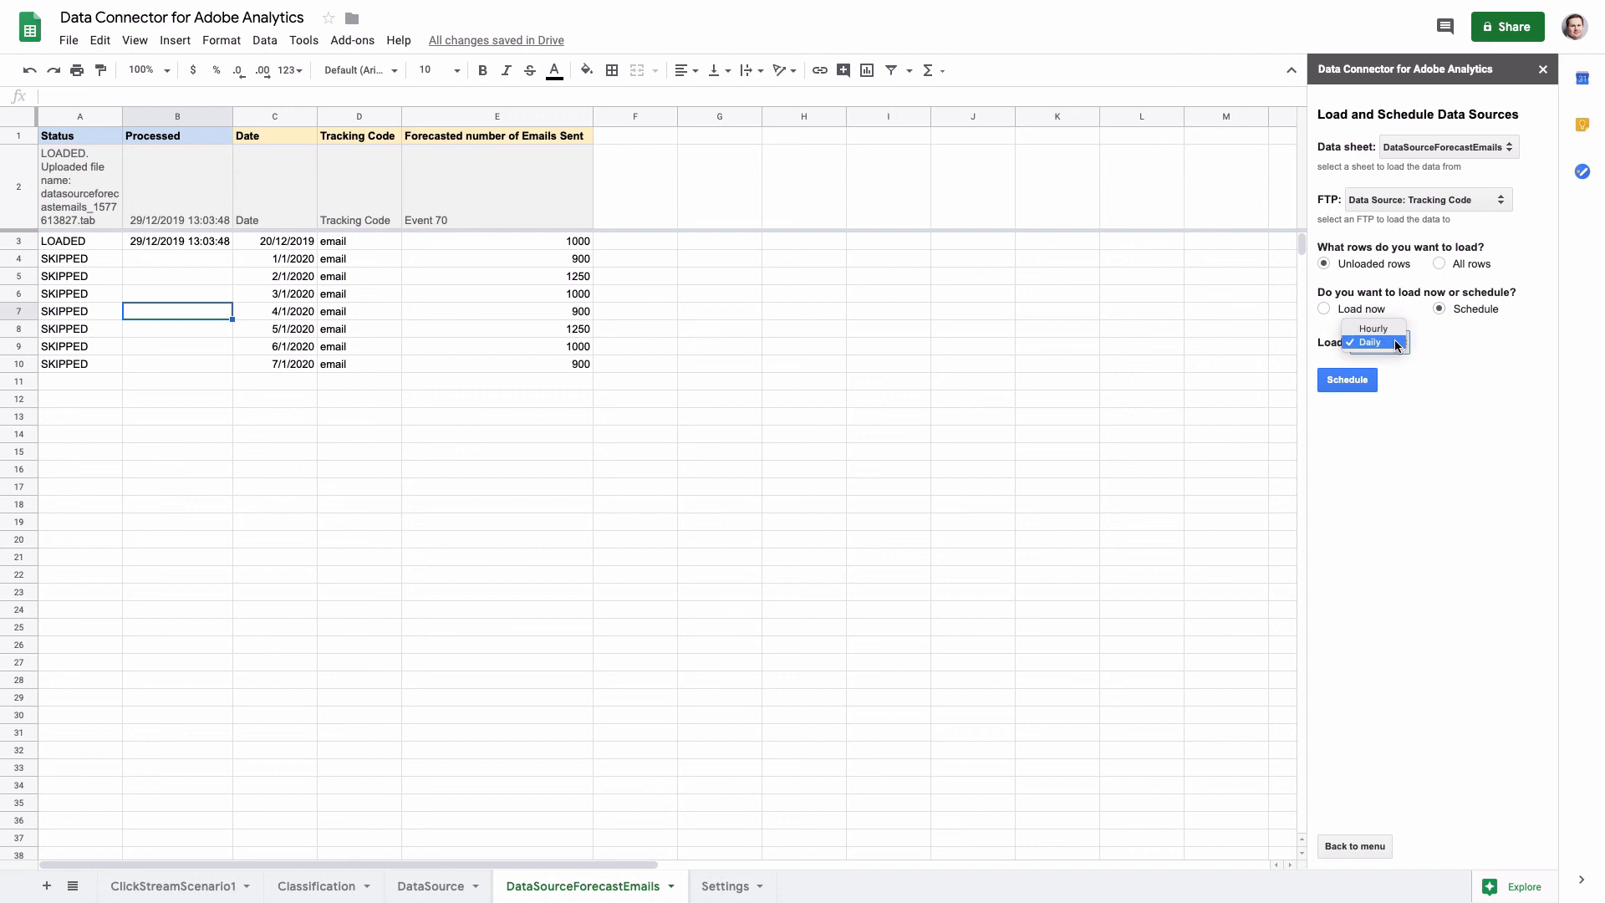
pyautogui.click(1381, 328)
pyautogui.click(1390, 343)
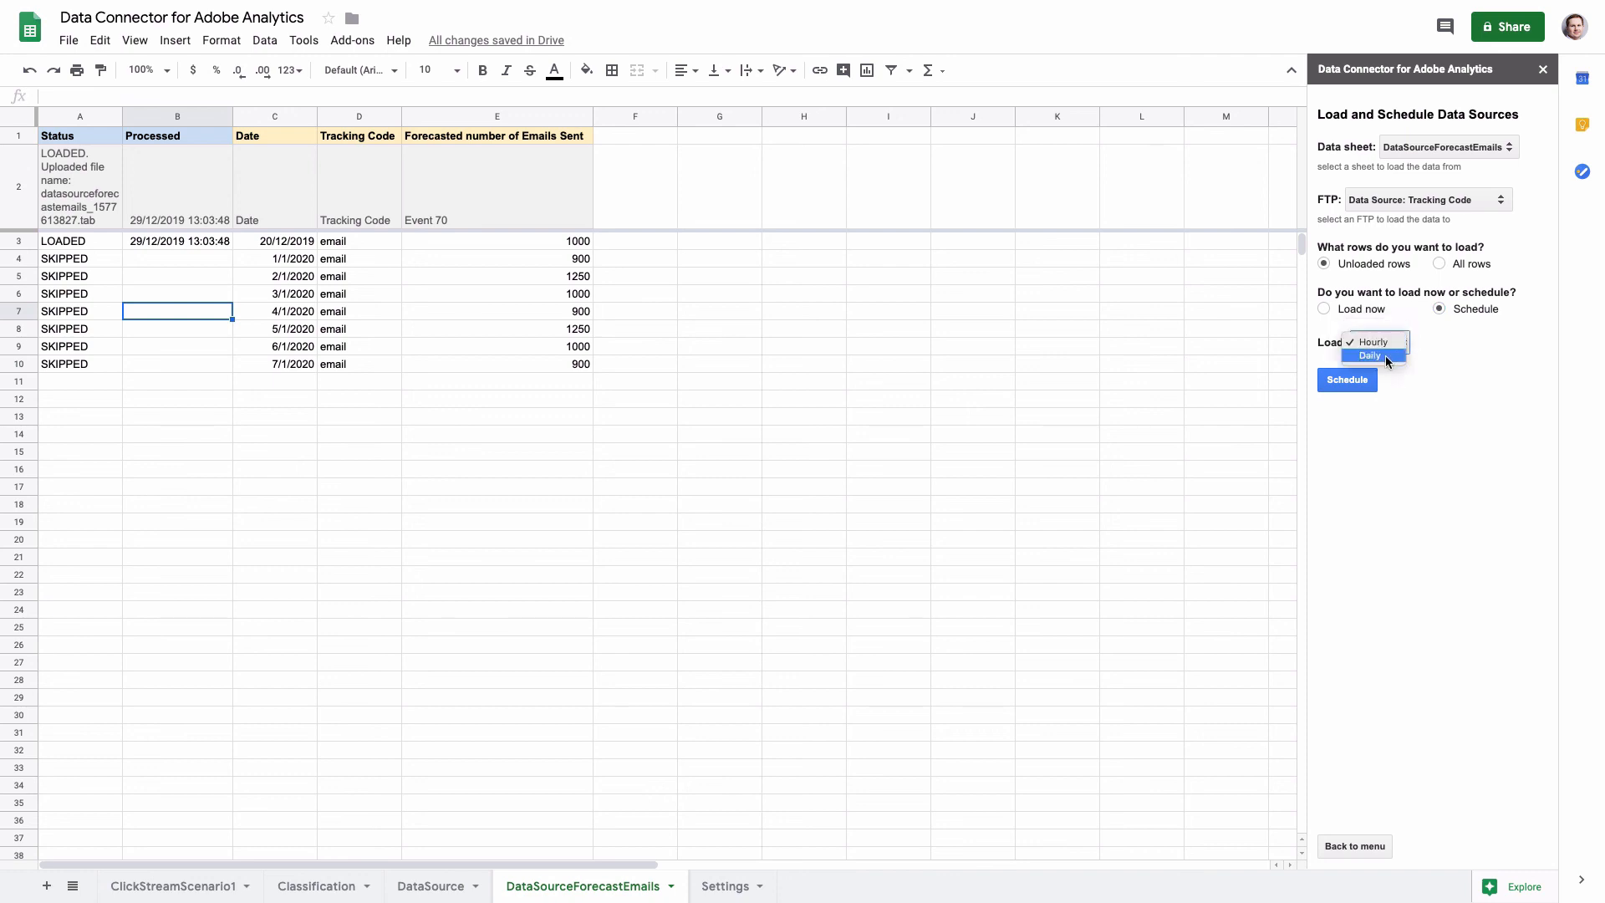
pyautogui.click(1385, 356)
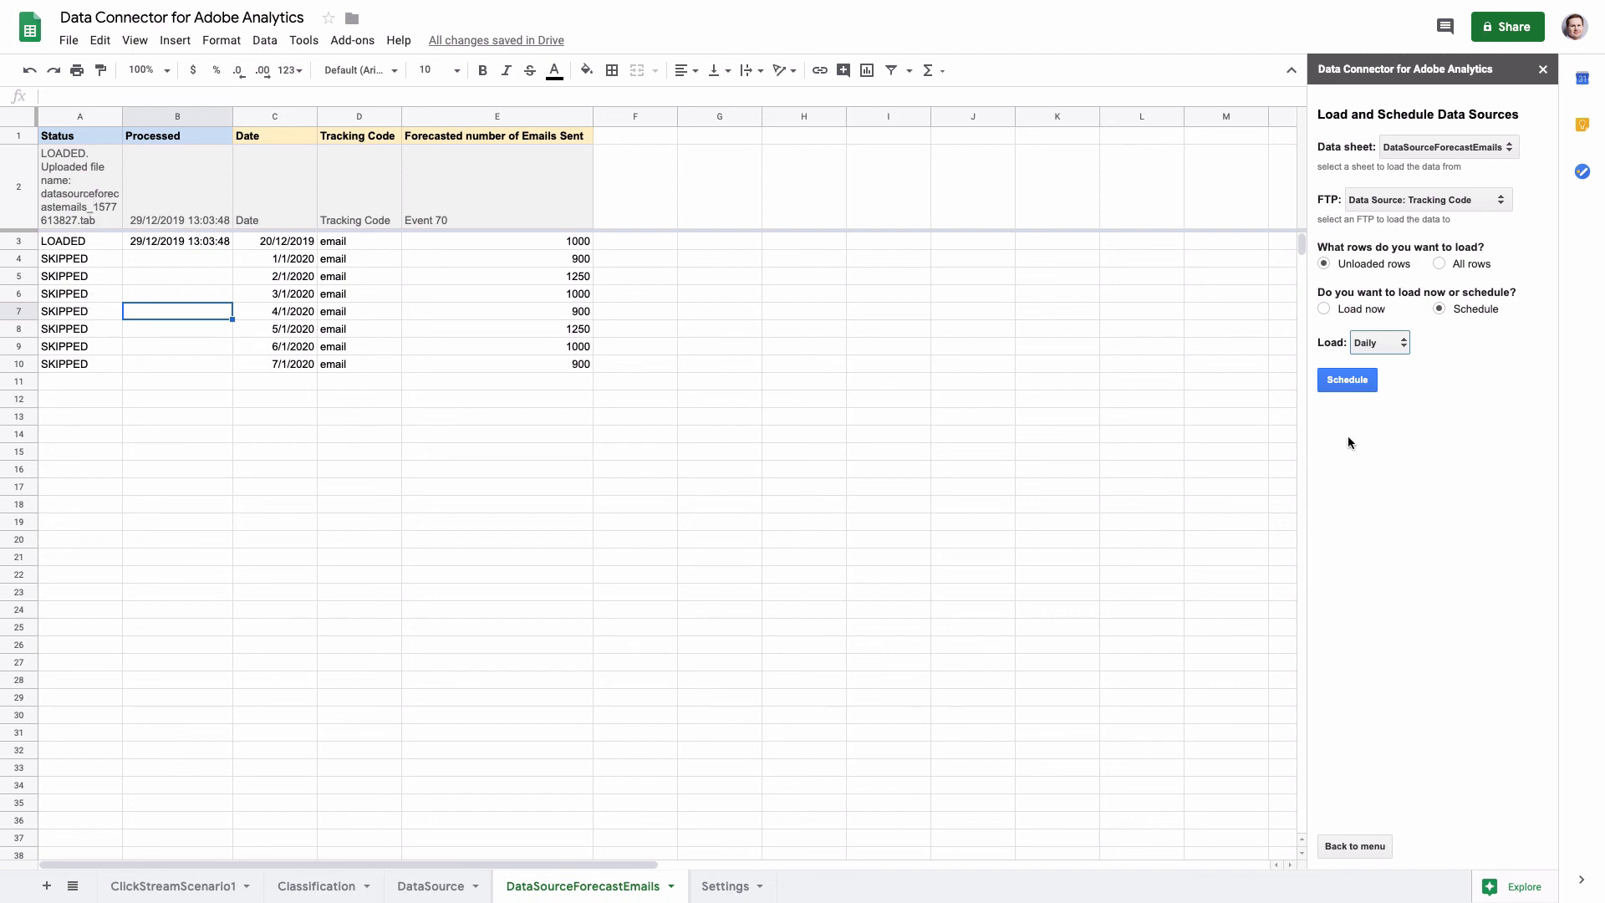
pyautogui.click(1352, 384)
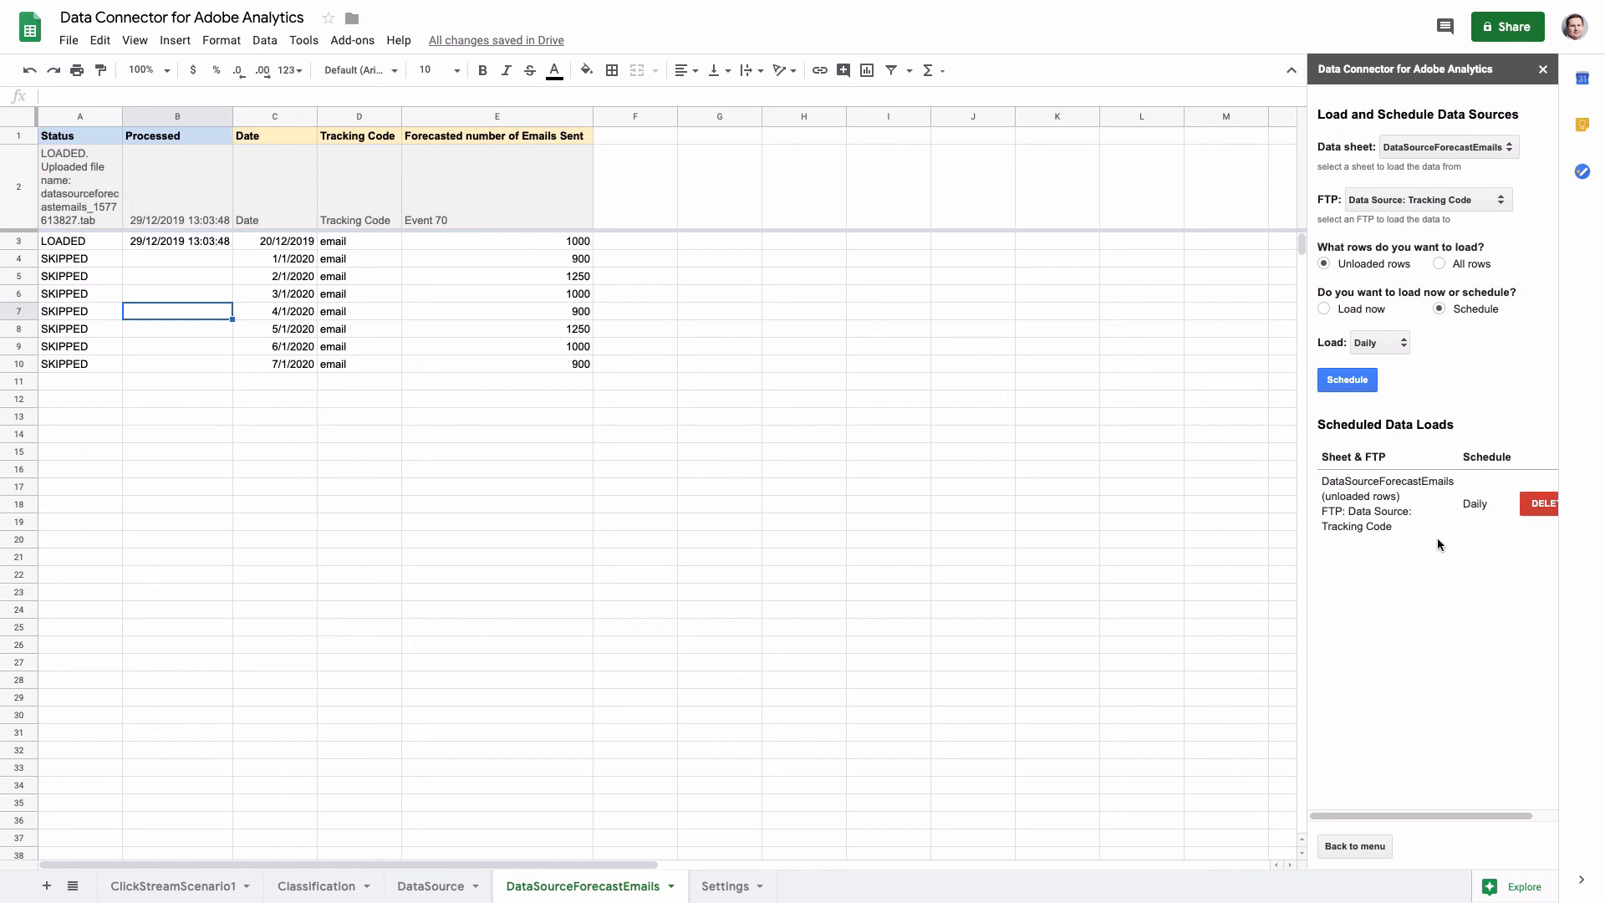
# - Review the sheet, row scope, FTP and frequency of the scheduled DataSourceForecastEmails load, and delete that schedule
pyautogui.moveTo(1322, 482); pyautogui.dragTo(1456, 482)
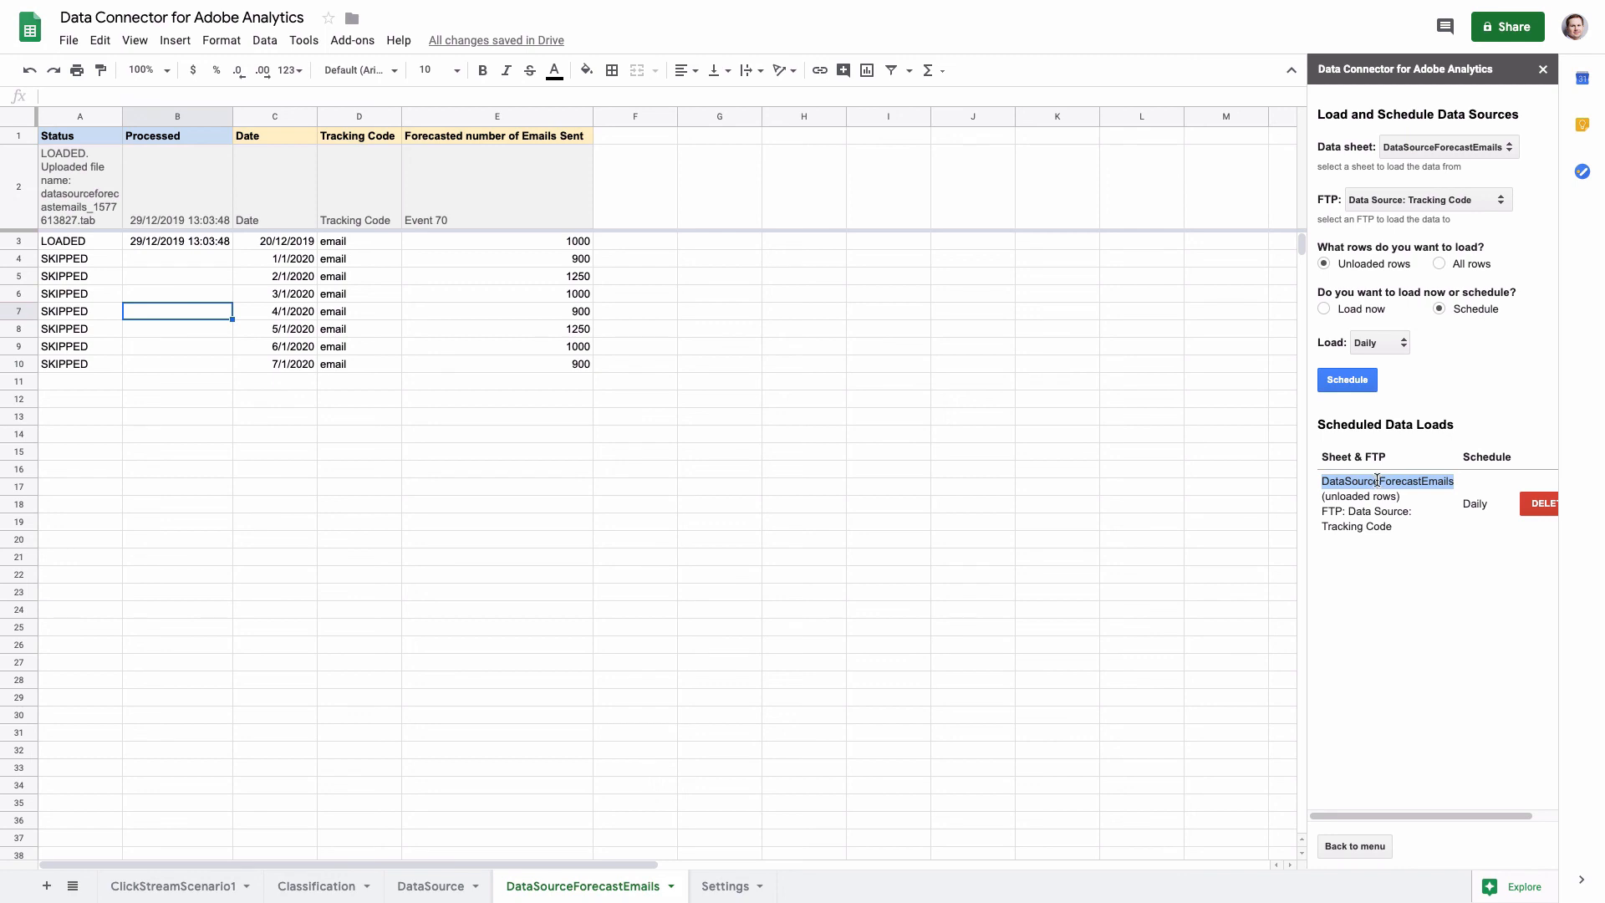
pyautogui.moveTo(1326, 499); pyautogui.dragTo(1399, 499)
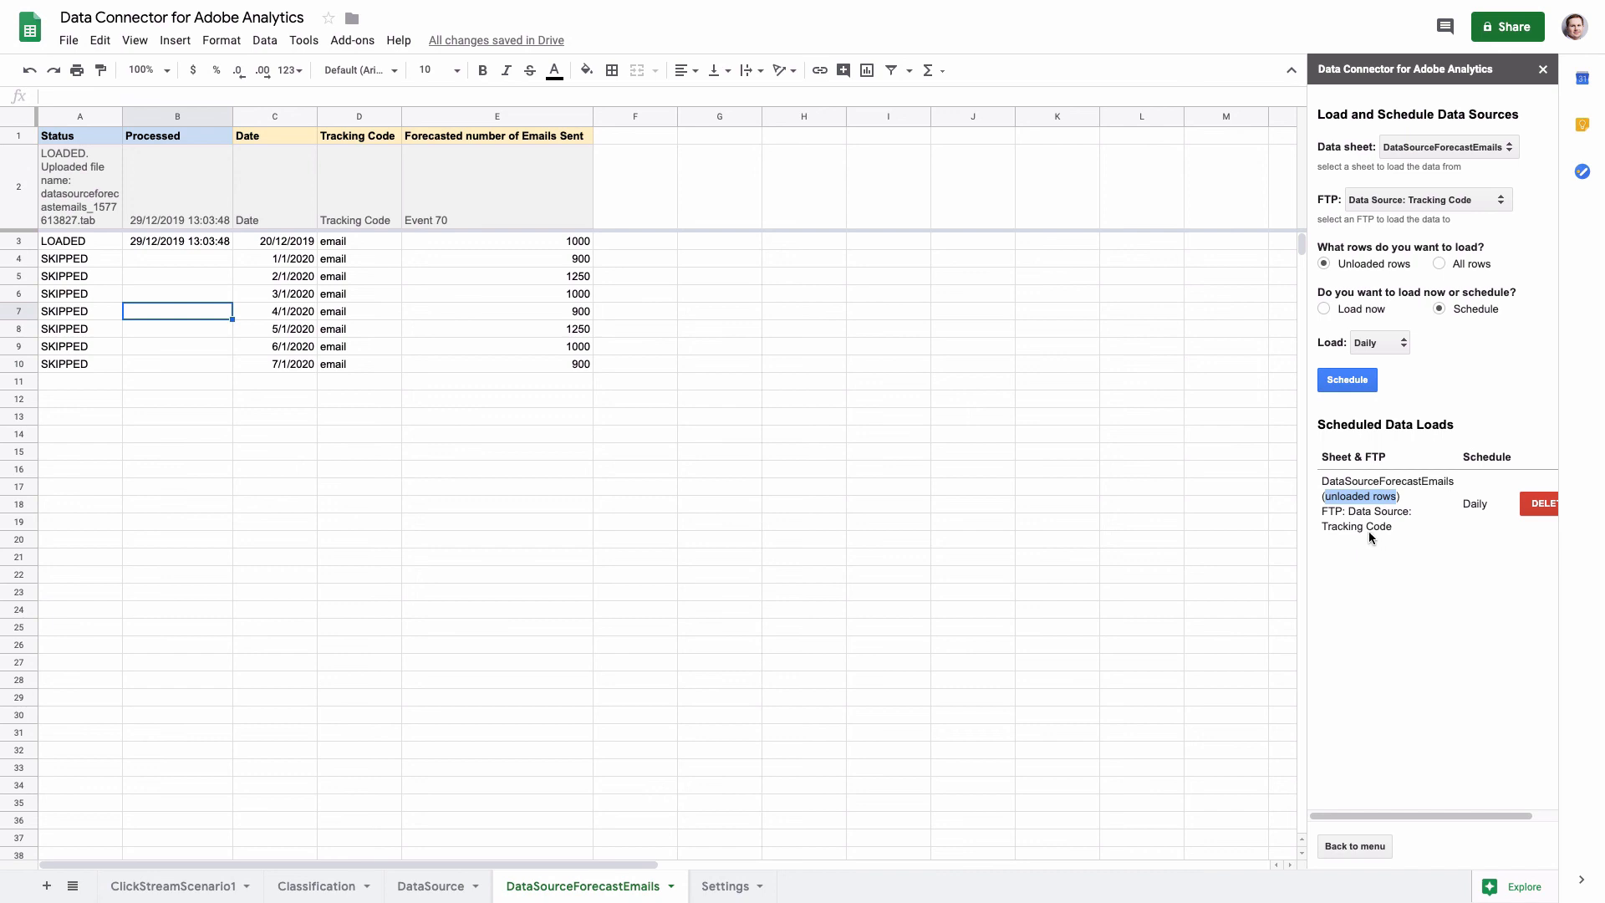
pyautogui.moveTo(1321, 511); pyautogui.dragTo(1393, 527)
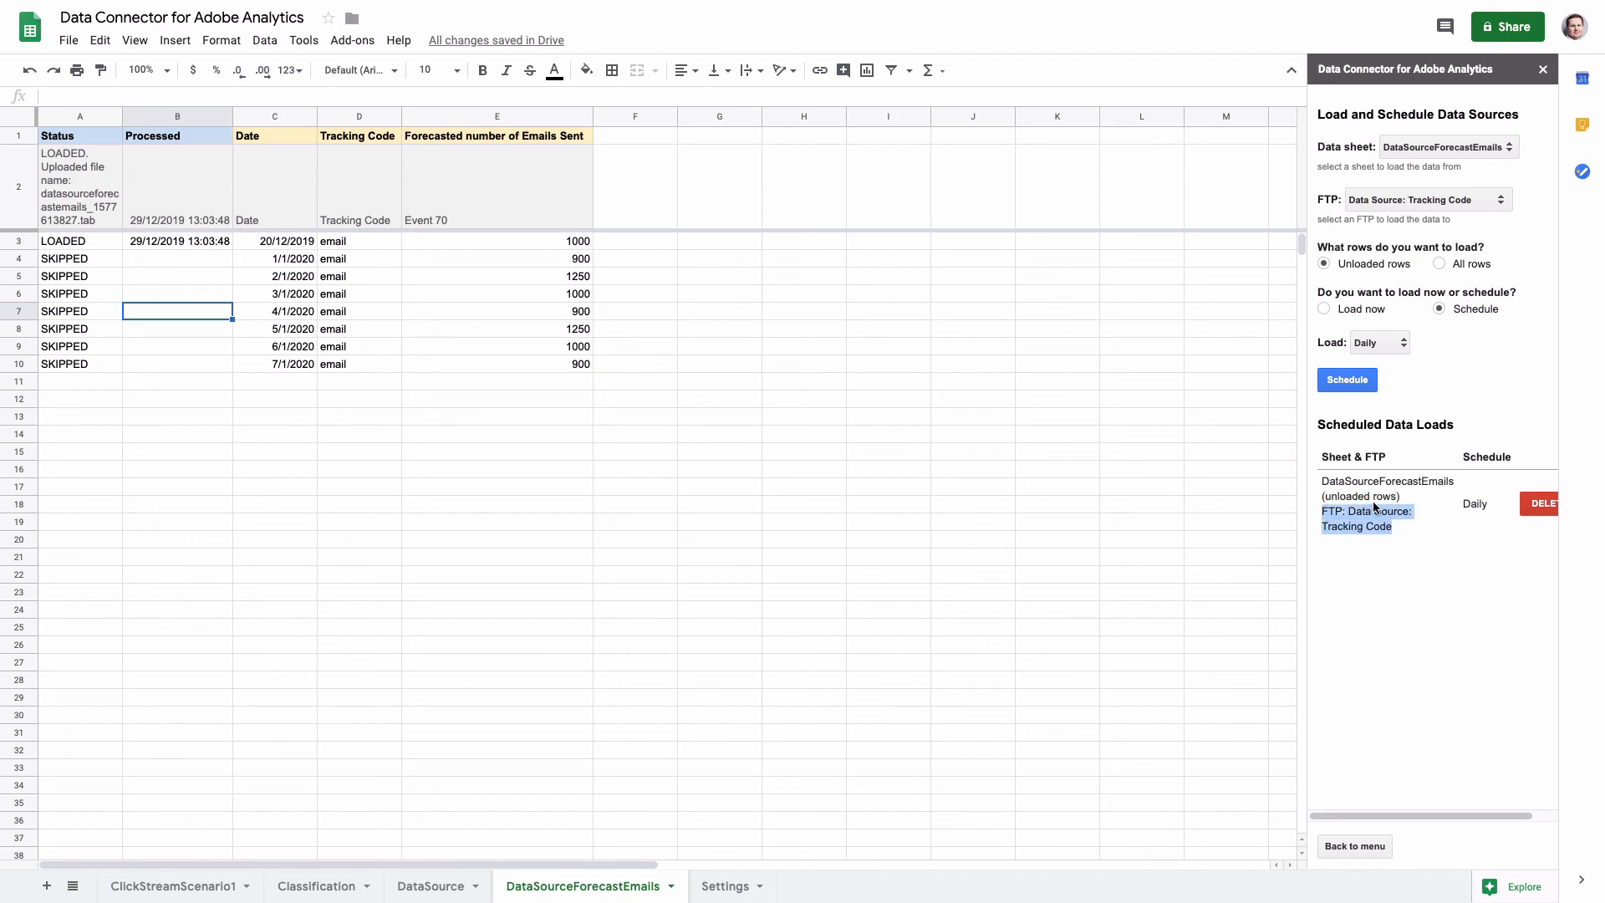
pyautogui.doubleClick(1471, 503)
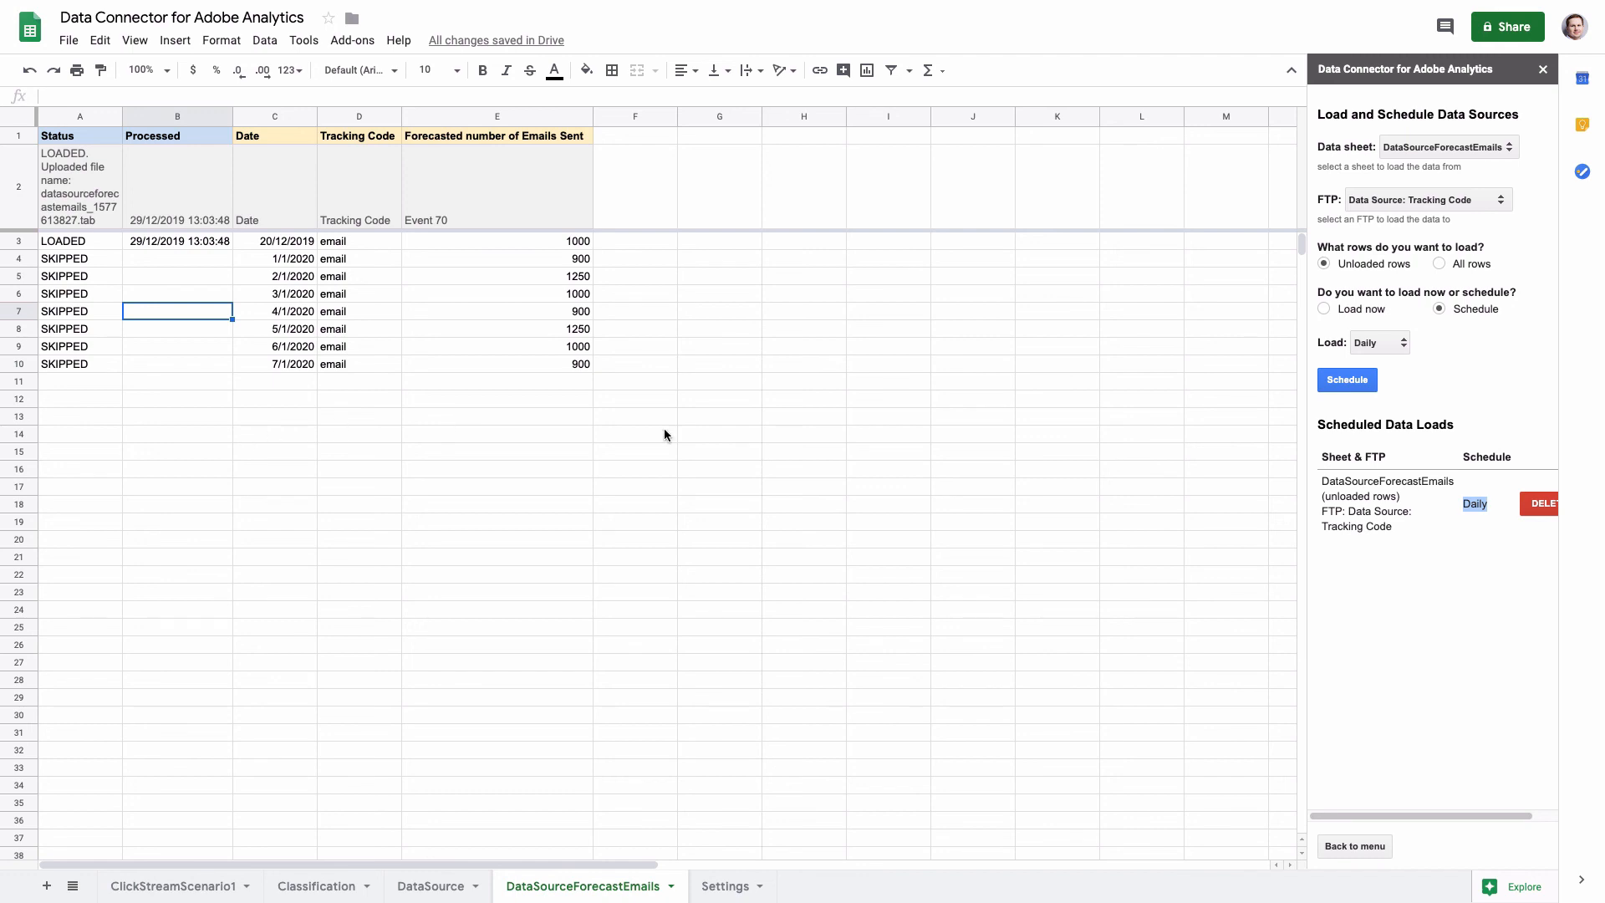
pyautogui.moveTo(1462, 814); pyautogui.dragTo(1503, 815)
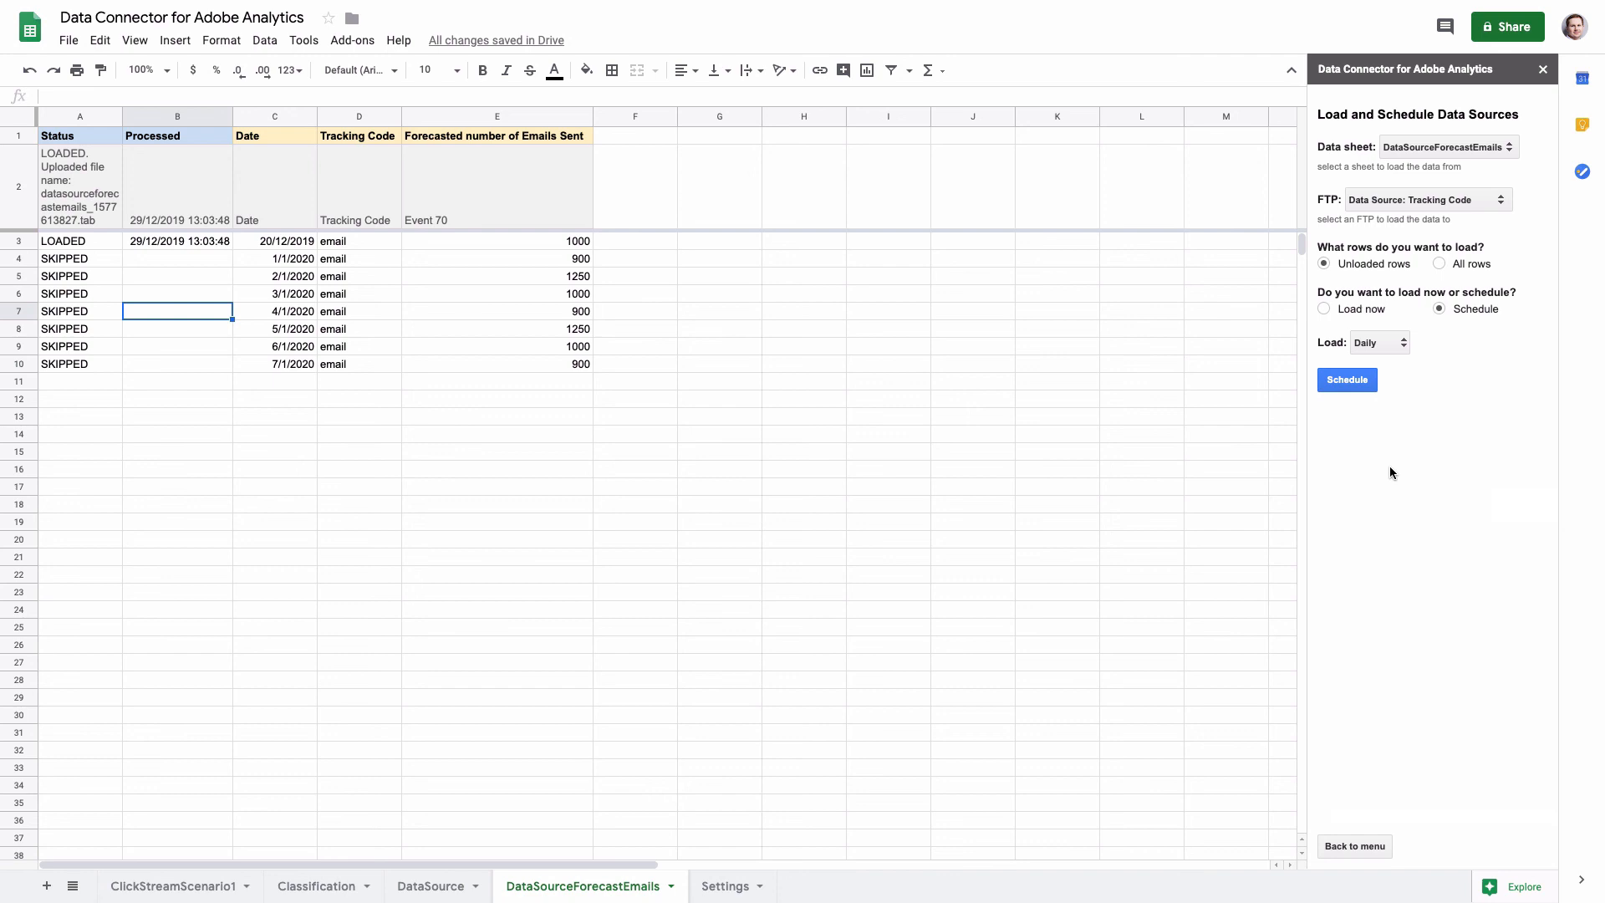
# - Return to the connector menu, review the forecast sheet's header, status and processed columns, and reopen Load and Schedule for Data Sources
pyautogui.click(1347, 856)
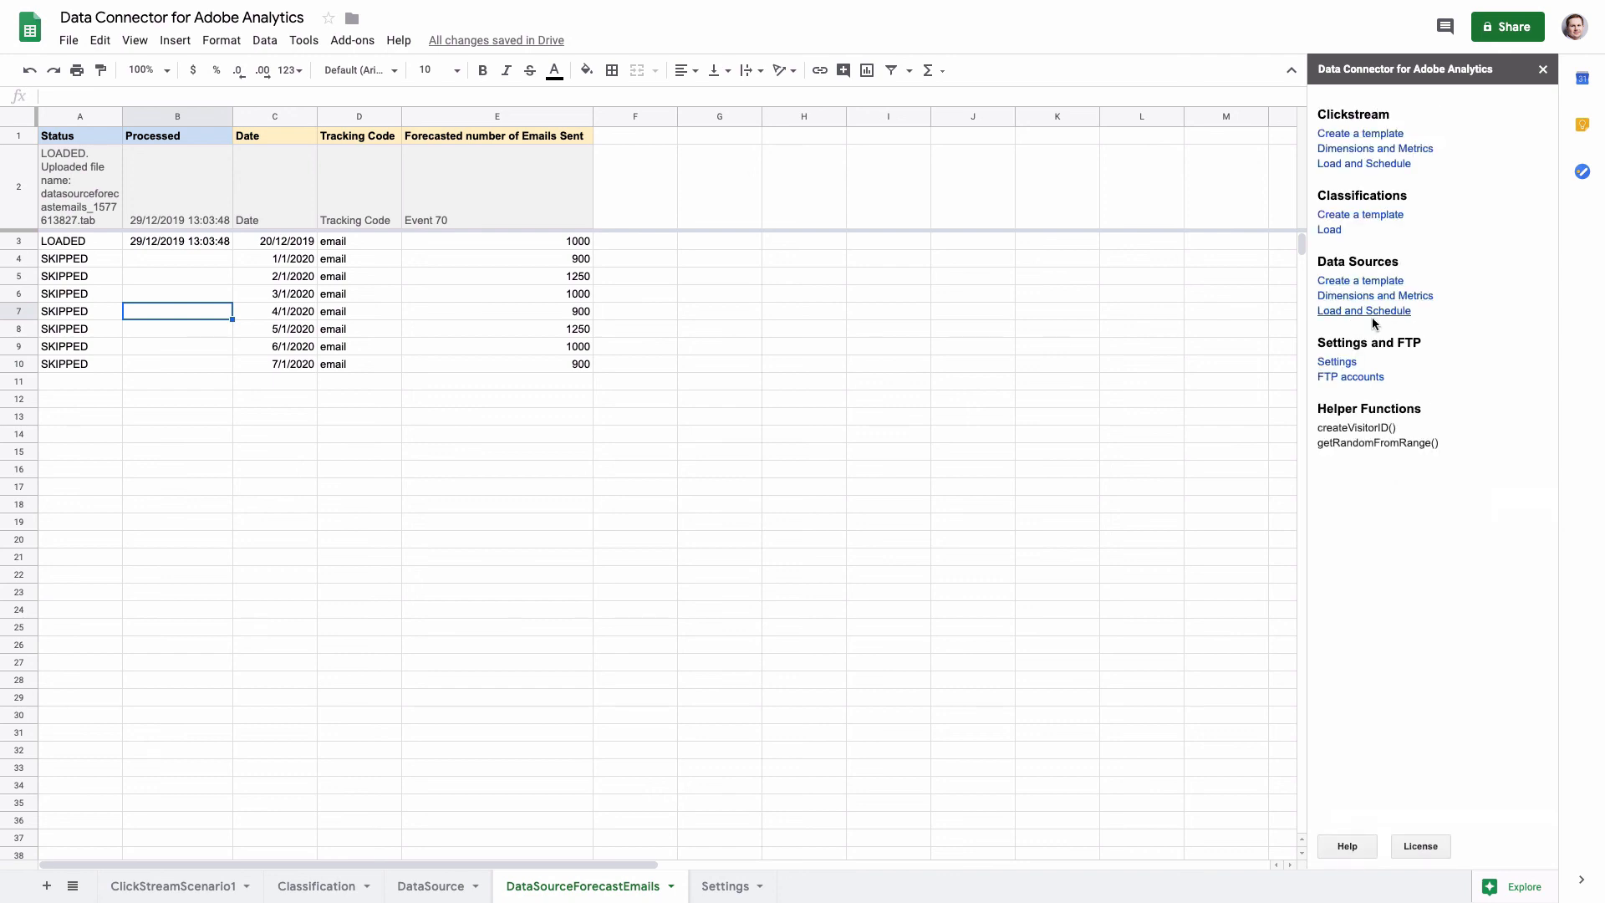
pyautogui.moveTo(1394, 343); pyautogui.dragTo(1318, 277)
pyautogui.click(1431, 318)
pyautogui.moveTo(272, 142); pyautogui.dragTo(477, 138)
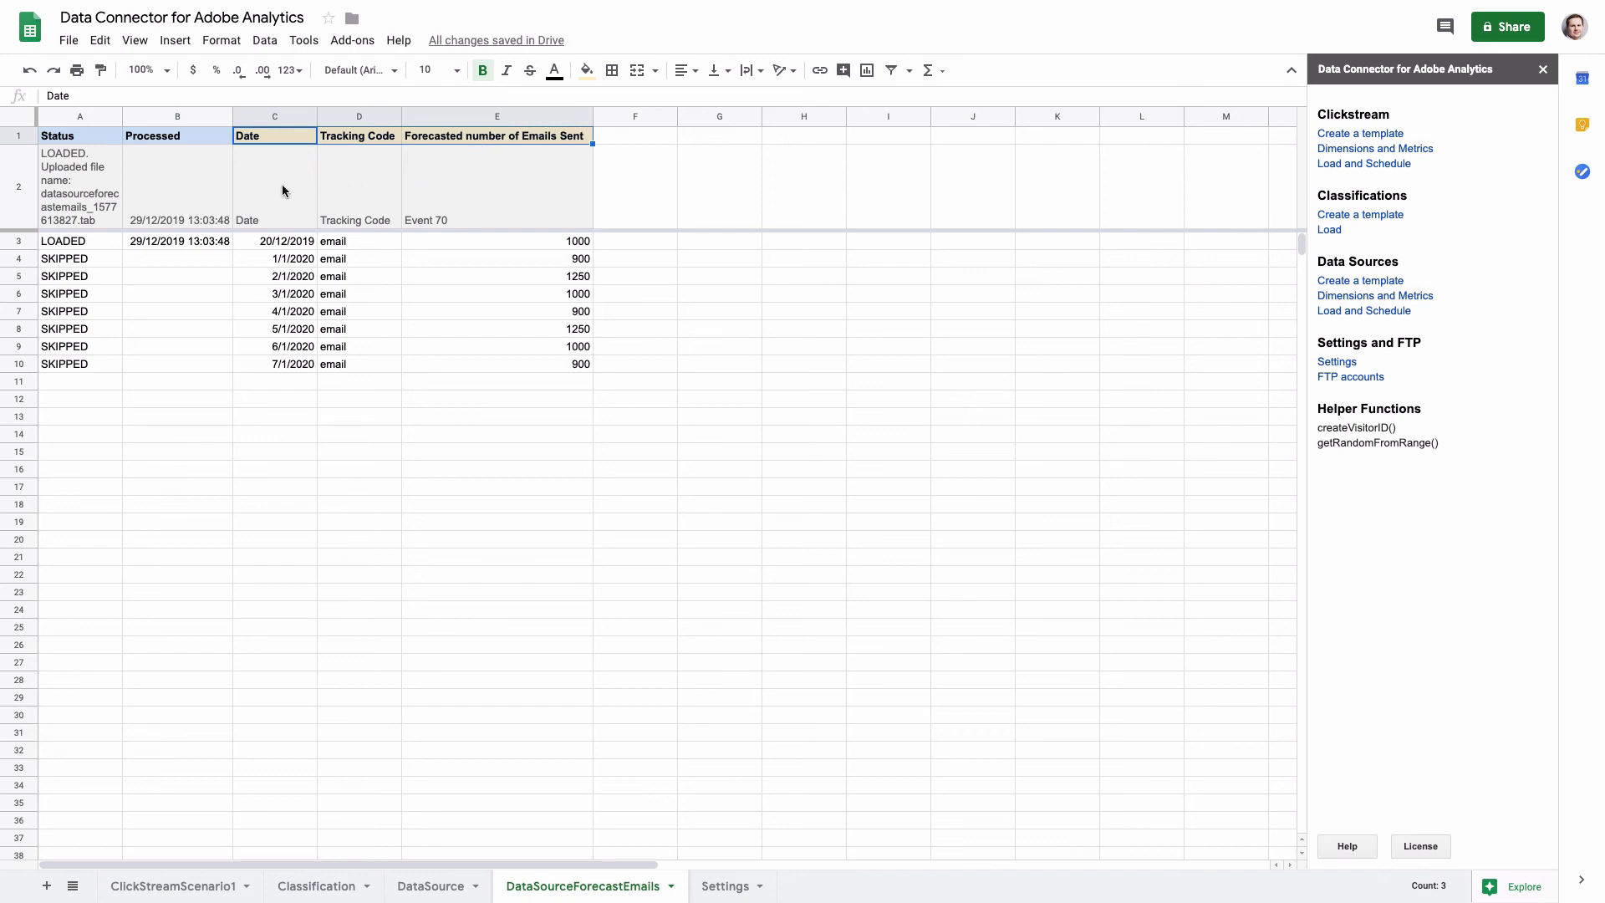
pyautogui.moveTo(283, 190); pyautogui.dragTo(487, 189)
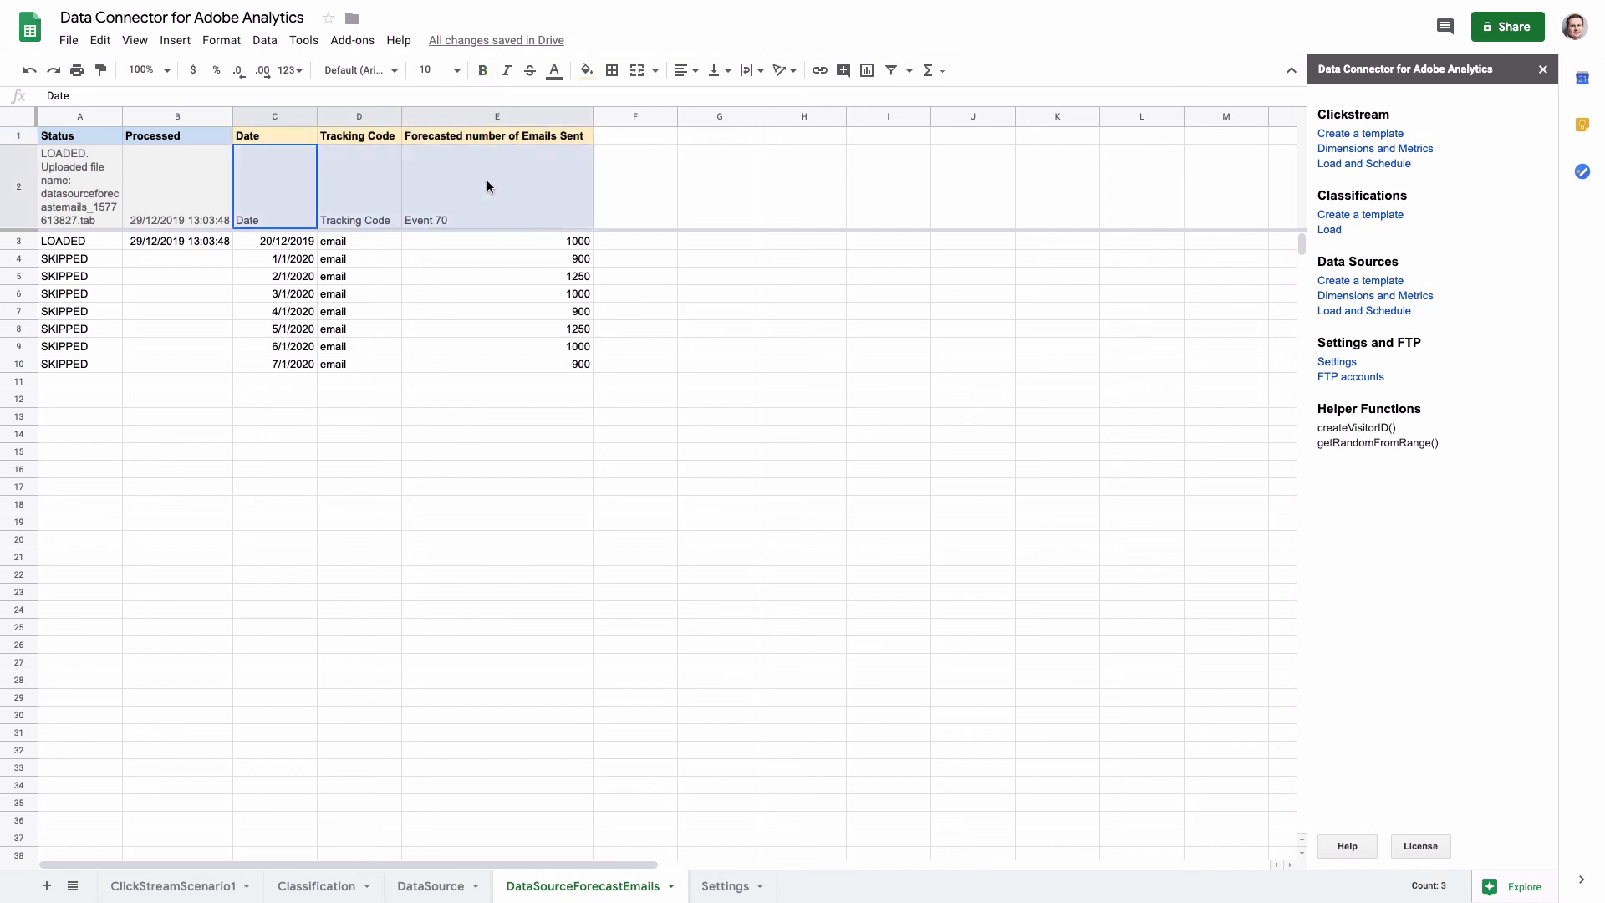
pyautogui.click(436, 200)
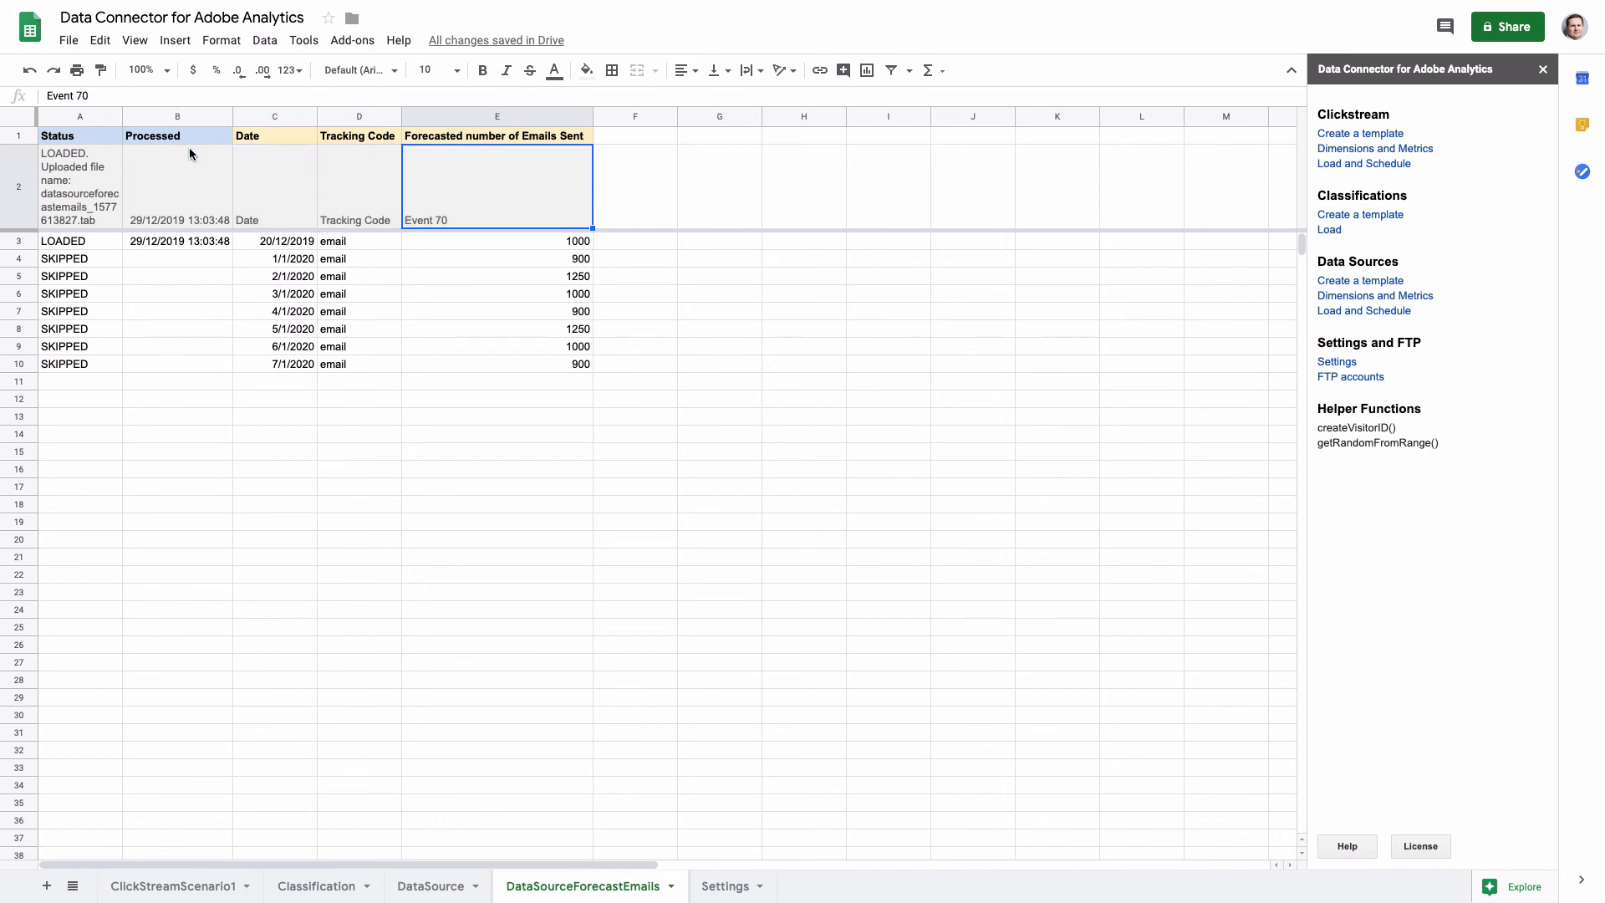
pyautogui.moveTo(80, 116); pyautogui.dragTo(197, 118)
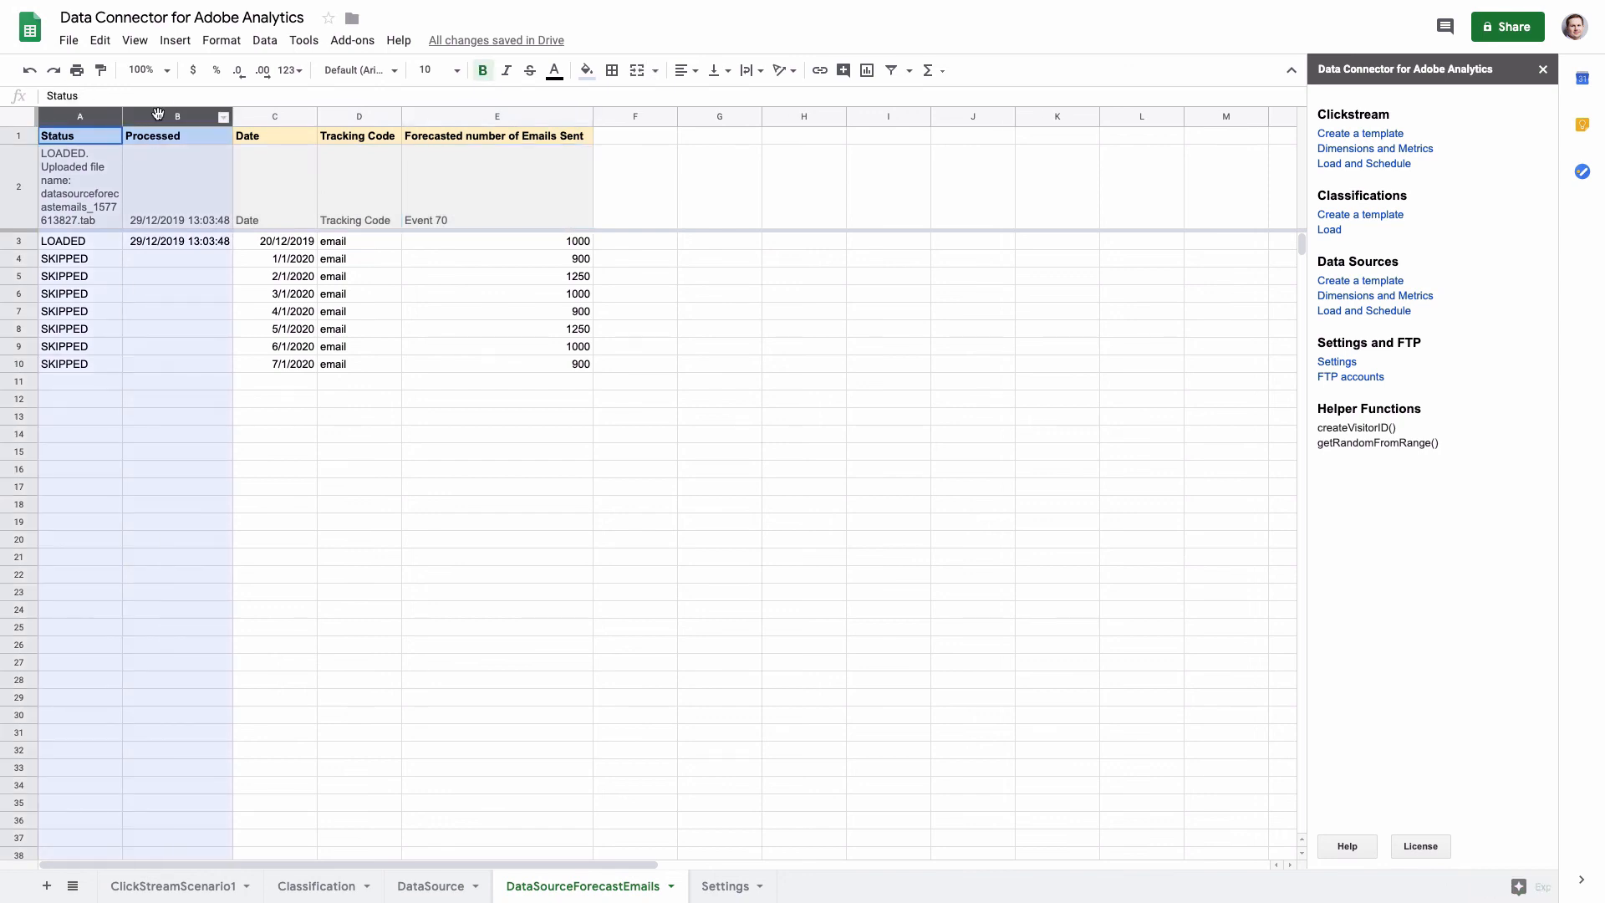
pyautogui.click(251, 243)
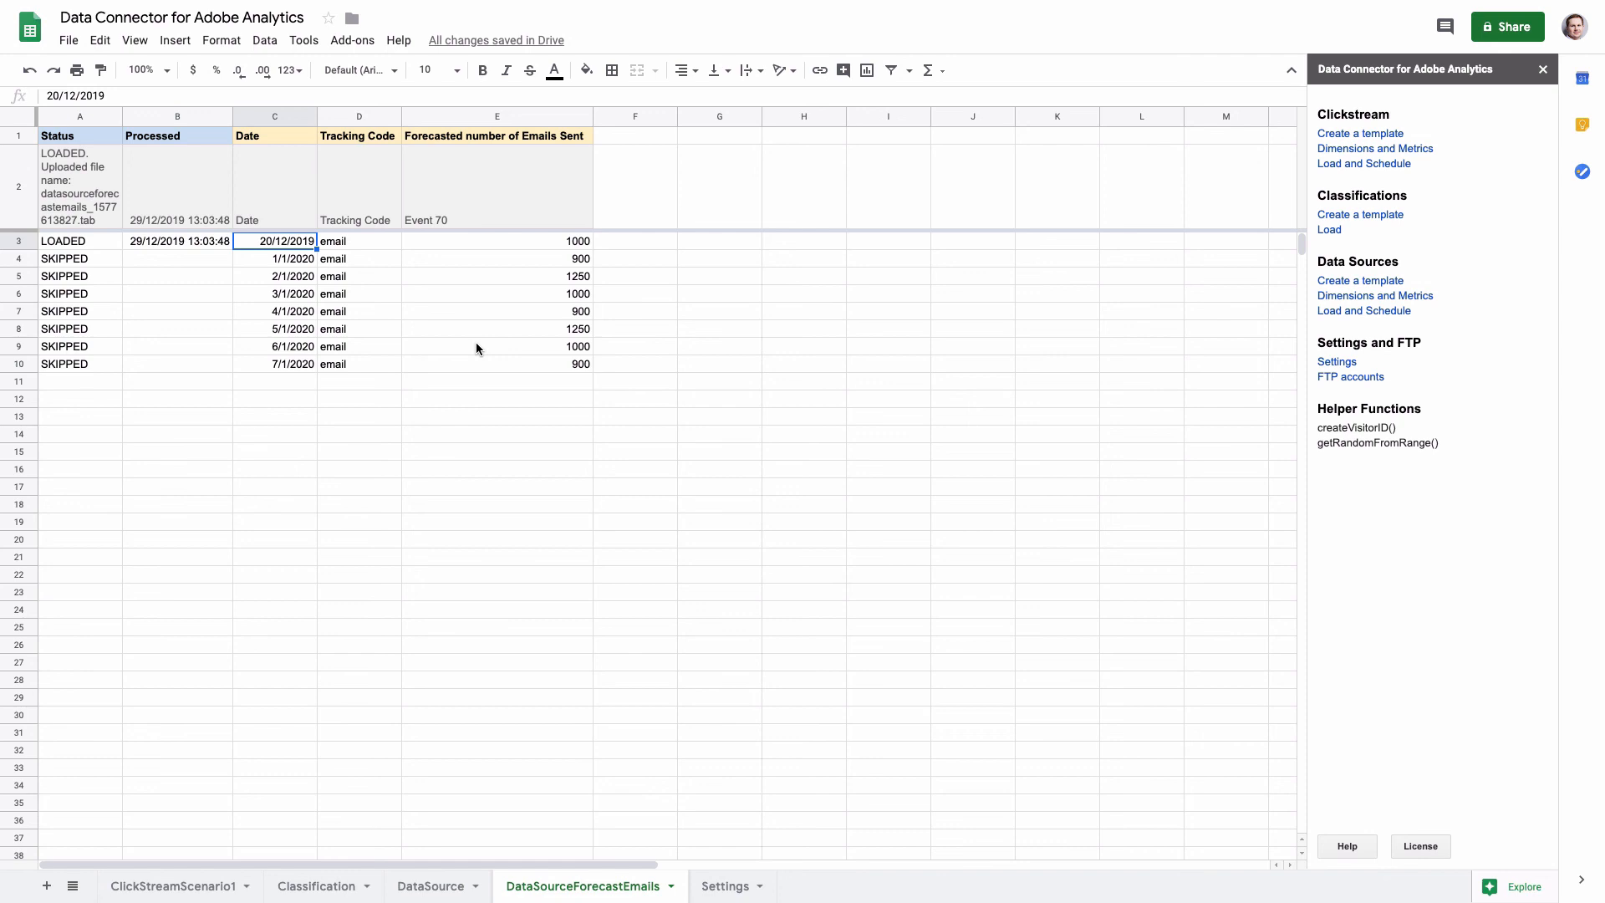
pyautogui.click(1391, 312)
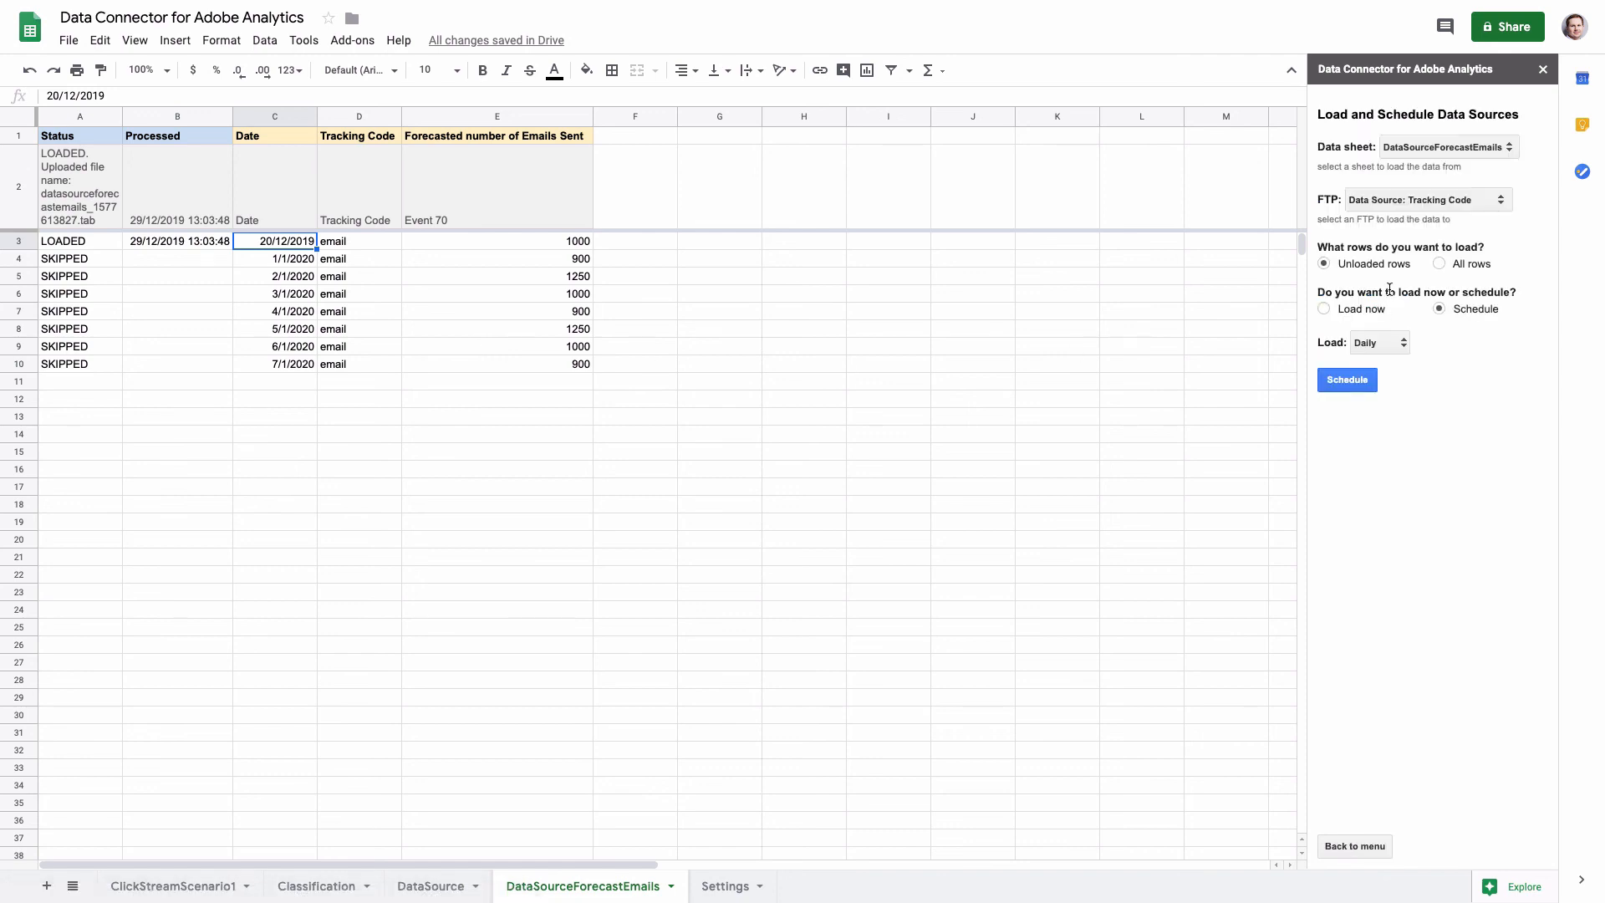